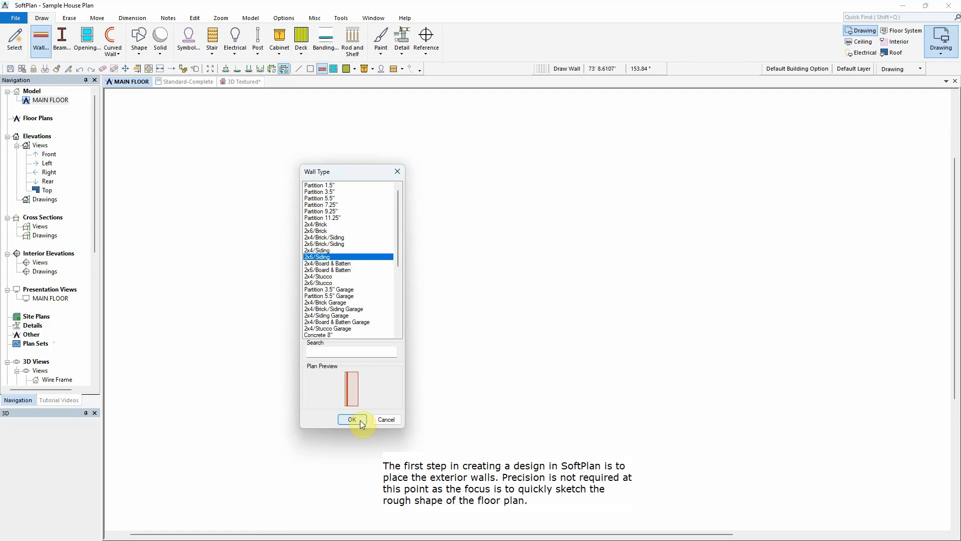
Step: Draw 2x6/Siding exterior walls along the top and down the right side, including a small bump-out
left_click(360, 421)
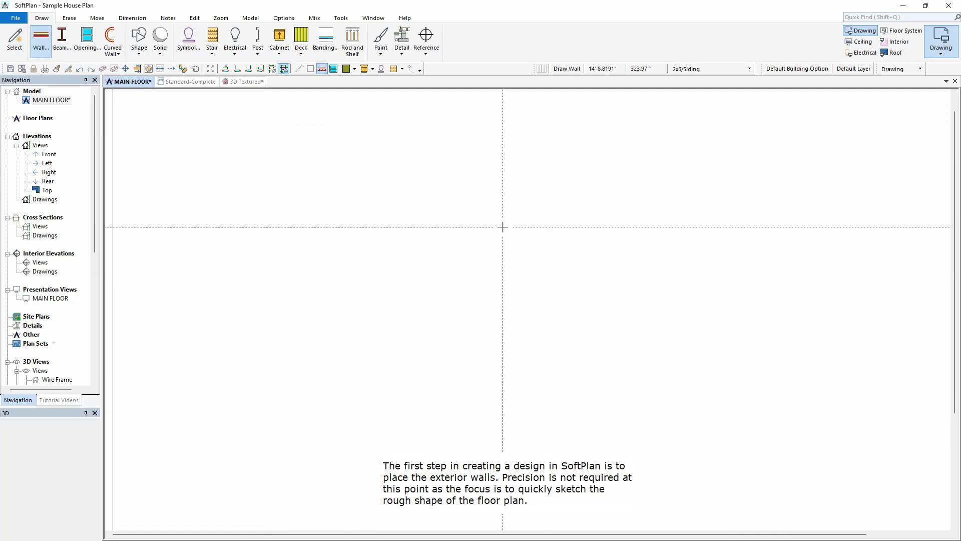
left_click(444, 132)
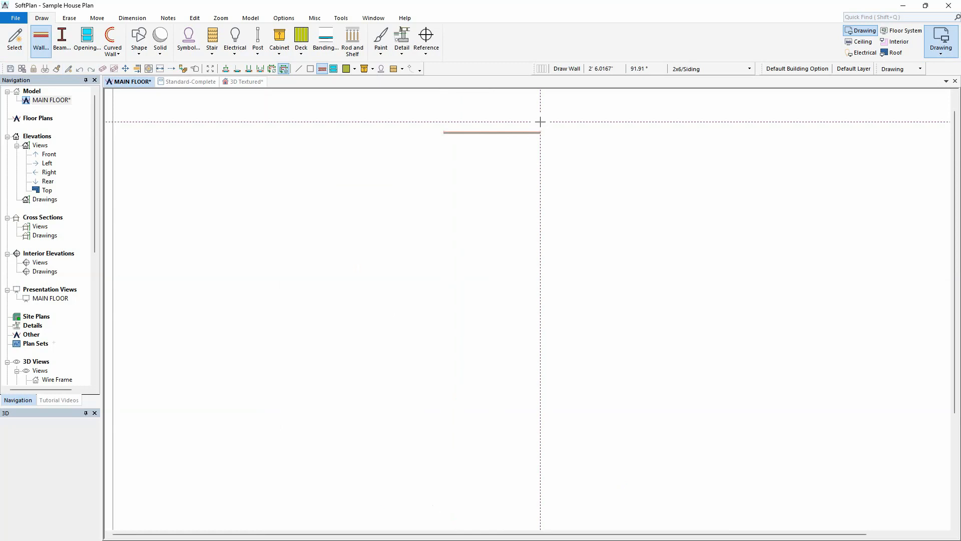
left_click(541, 133)
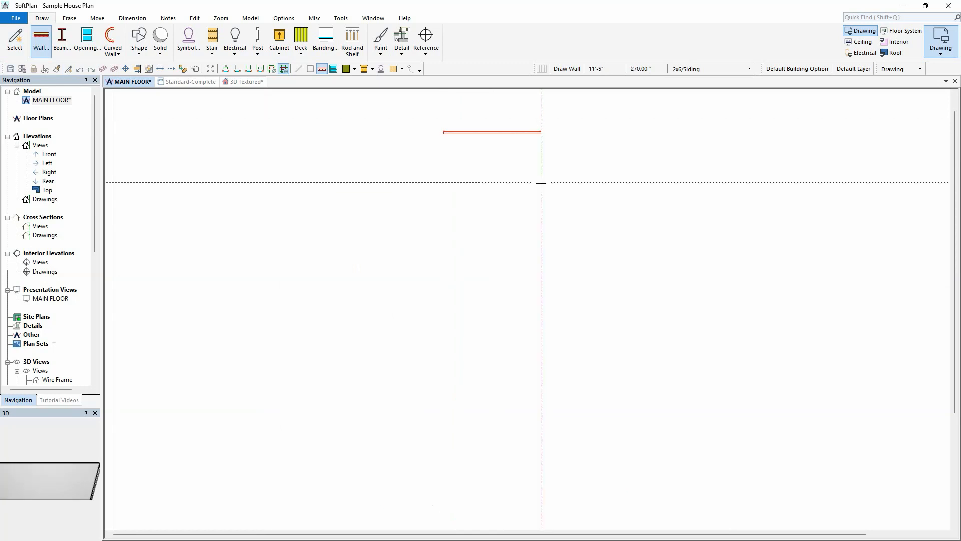
left_click(541, 219)
left_click(507, 219)
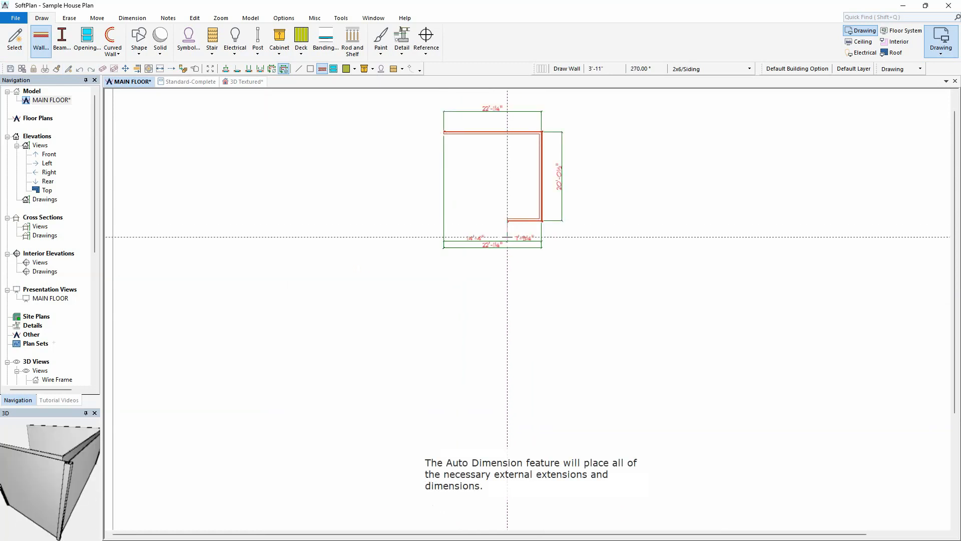
left_click(507, 254)
left_click(565, 254)
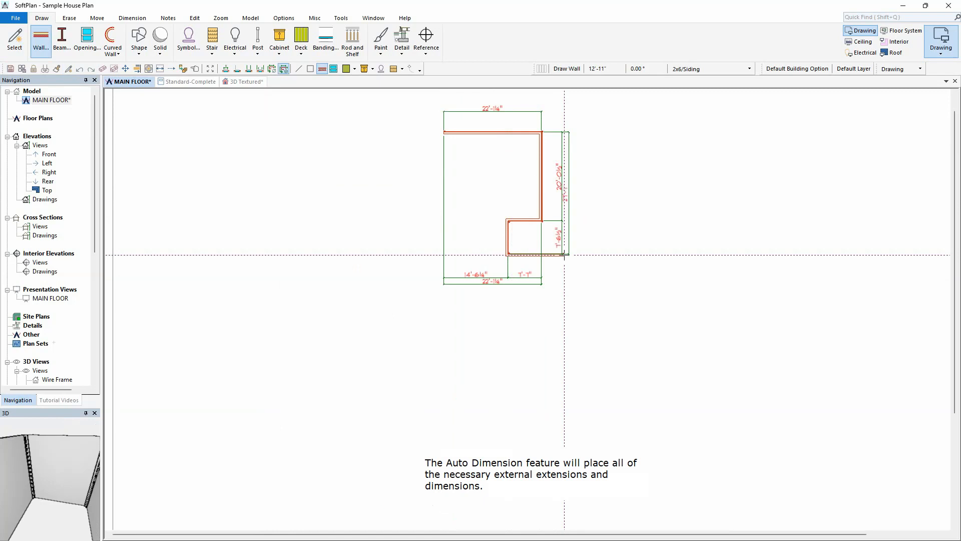
Step: Continue the exterior walls down the right side, step in at the bottom, and close the outline at the starting corner
left_click(565, 442)
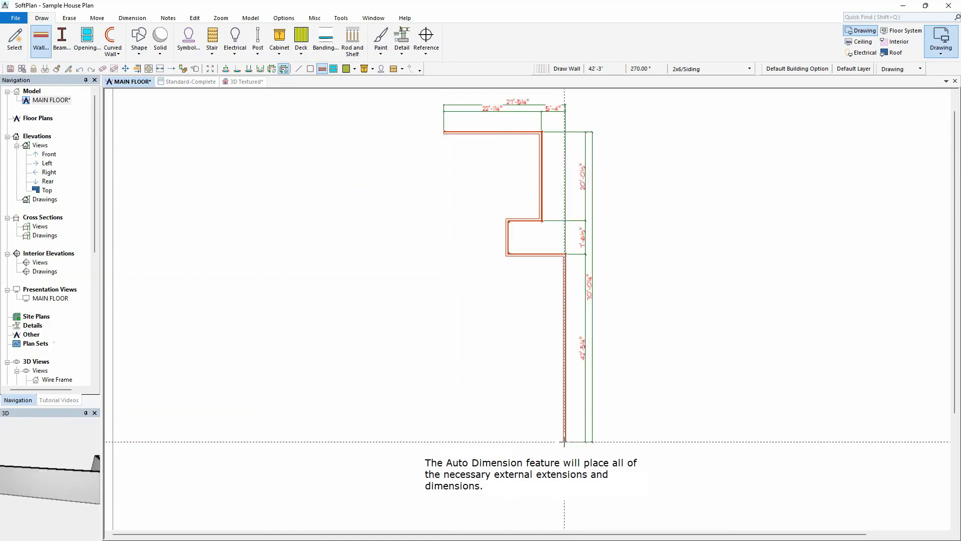
left_click(530, 442)
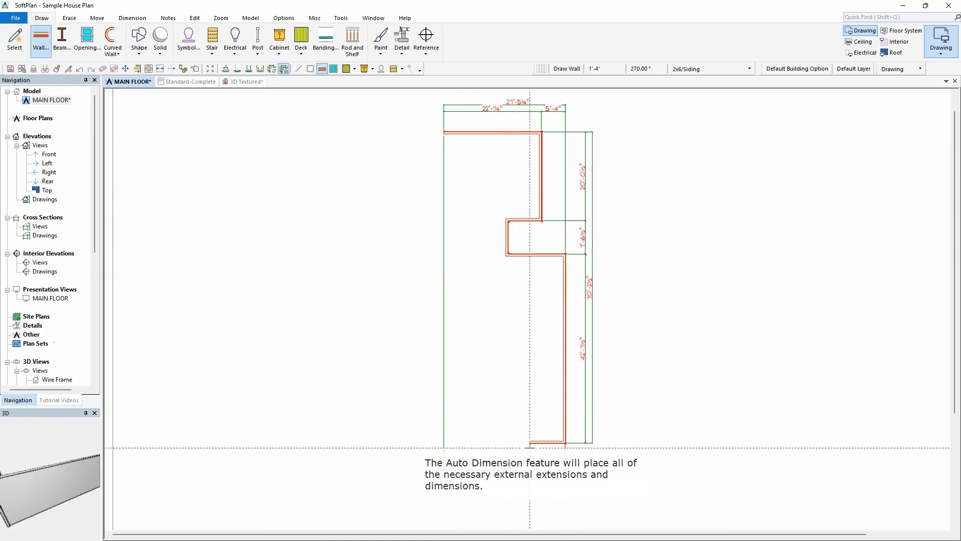
left_click(529, 471)
left_click(442, 472)
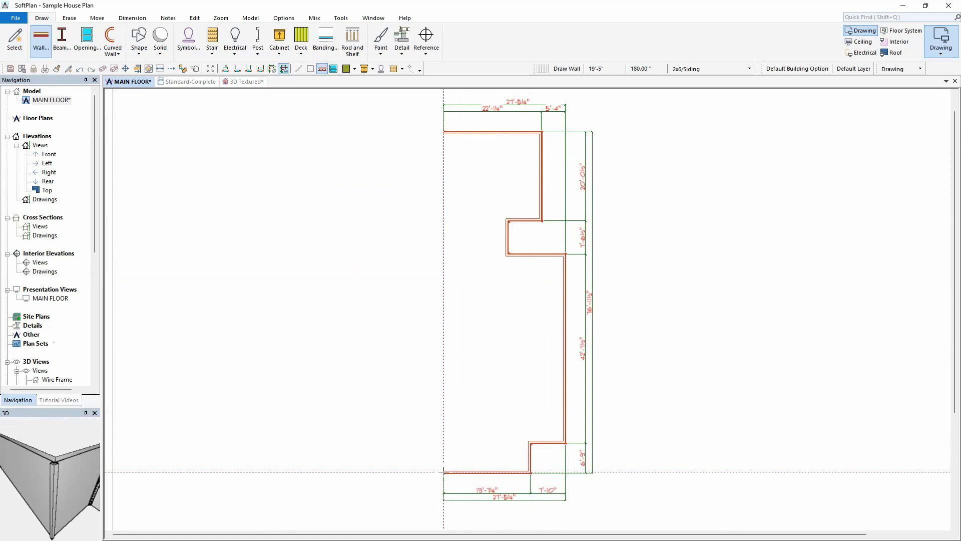
left_click(443, 132)
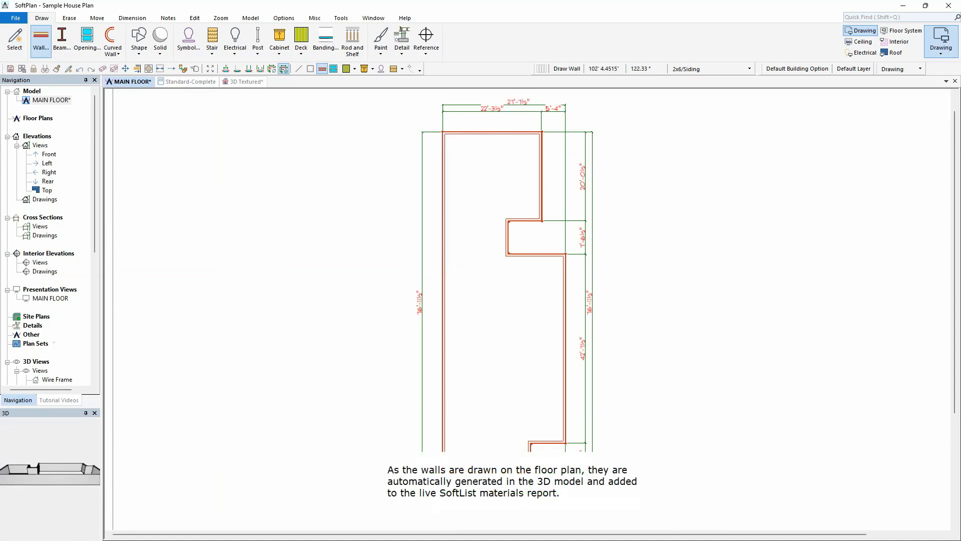
Step: View the Standard-Complete materials report and the 3D model, then return to the floor plan
left_click(200, 82)
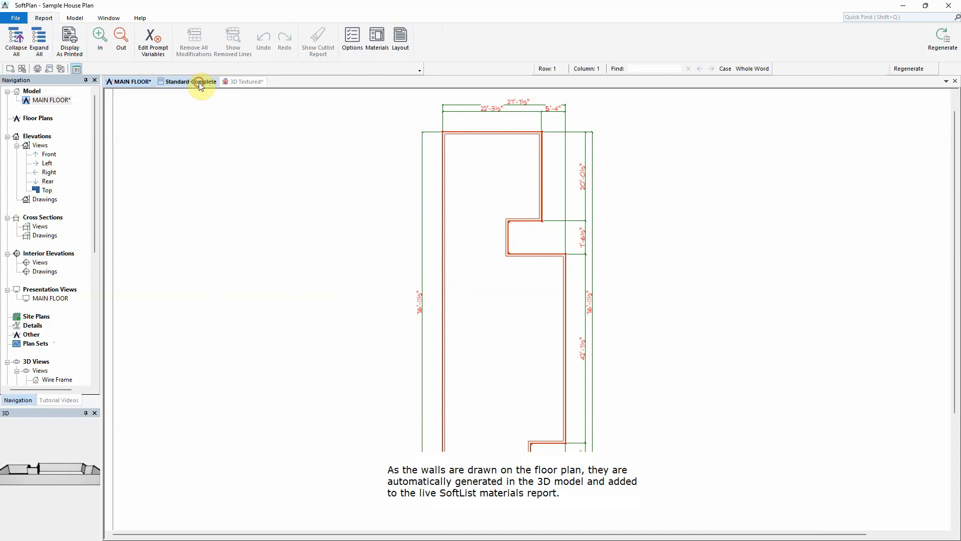
scroll(644, 285, "down", 3)
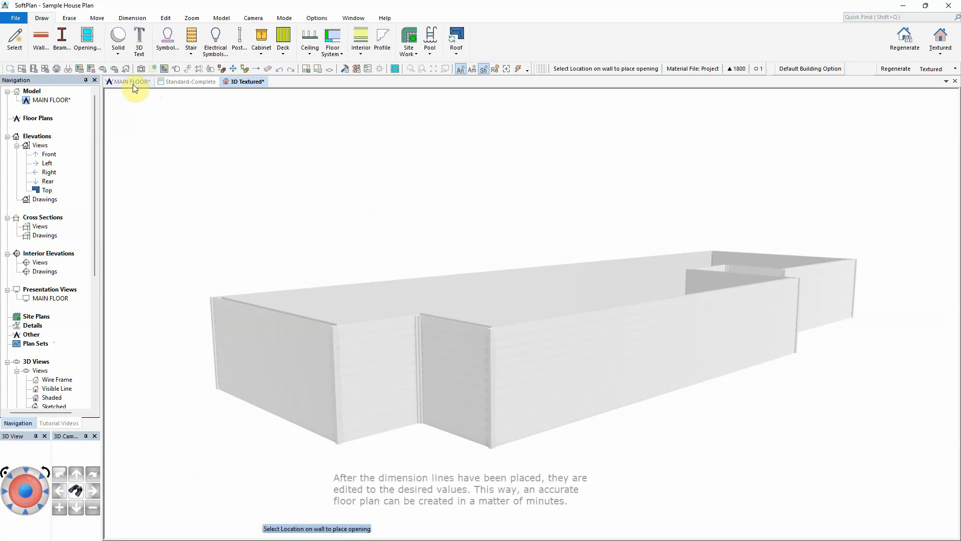
left_click(133, 84)
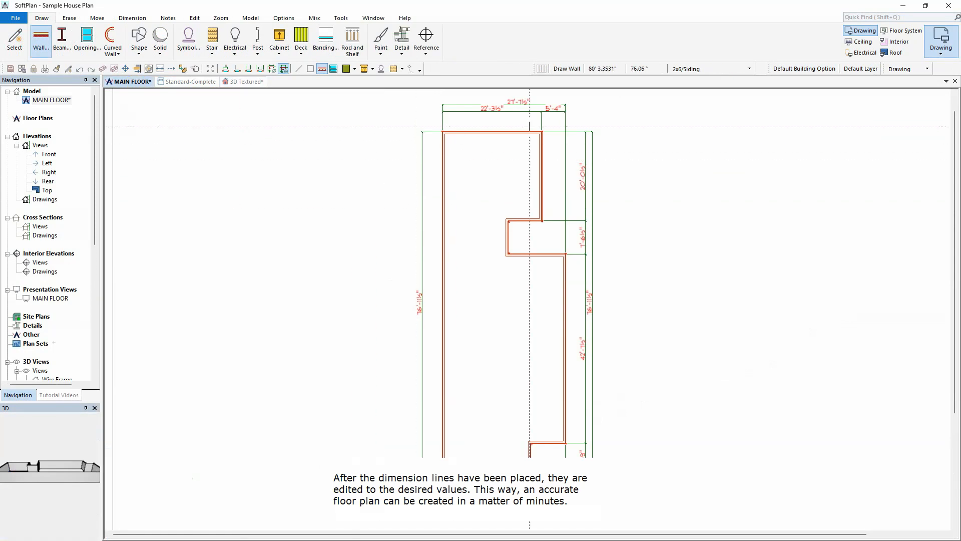
Step: Set the overall top dimension of the house to 24'-0"
scroll(527, 309, "up", 3)
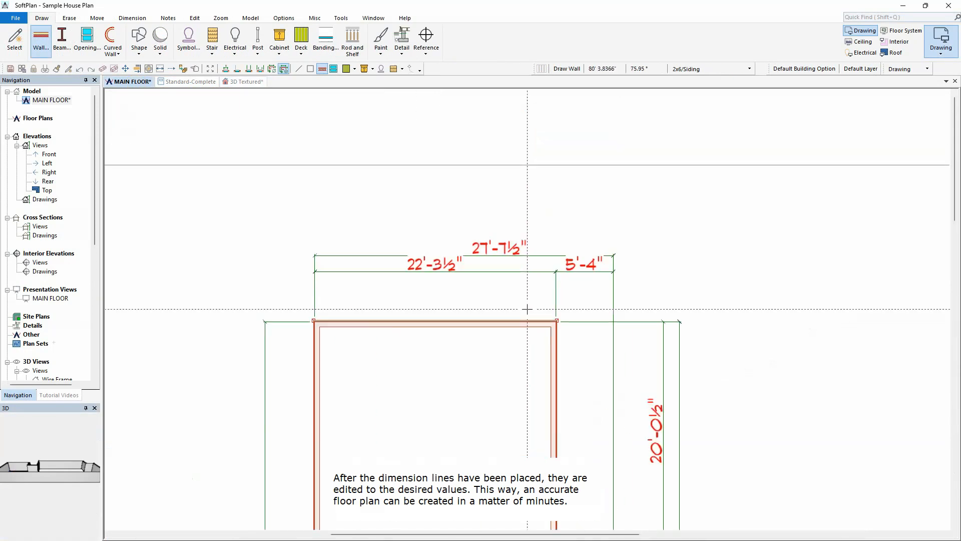
right_click(547, 258)
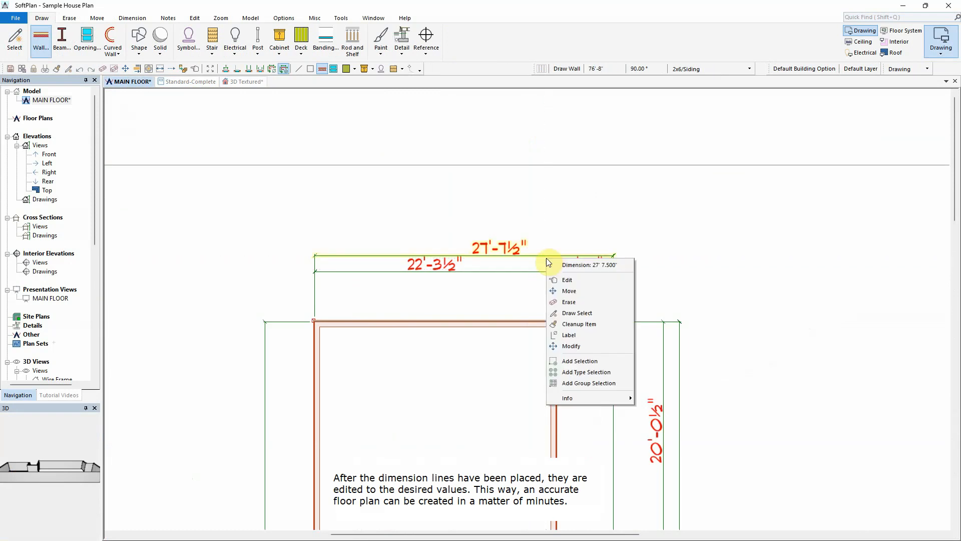
left_click(570, 279)
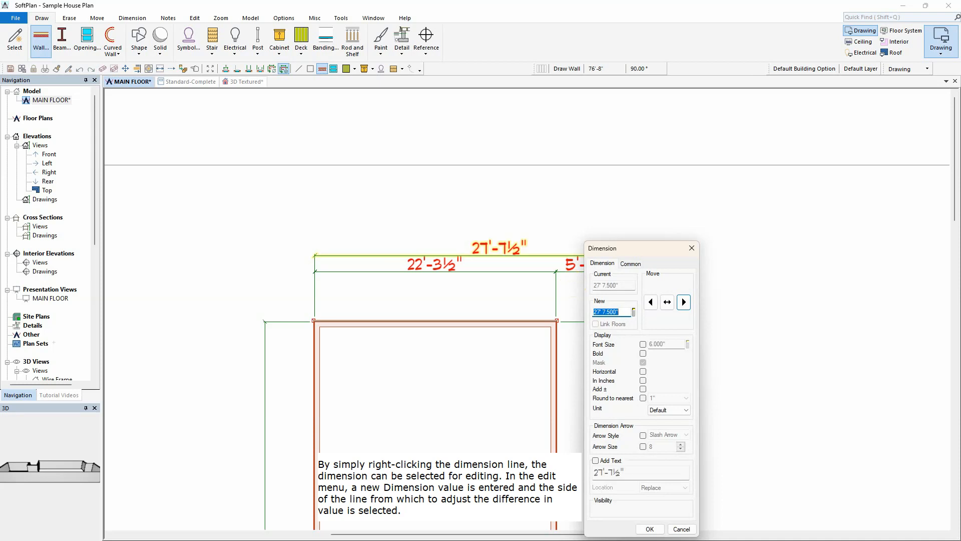
type("24")
key("Tab")
key("Return")
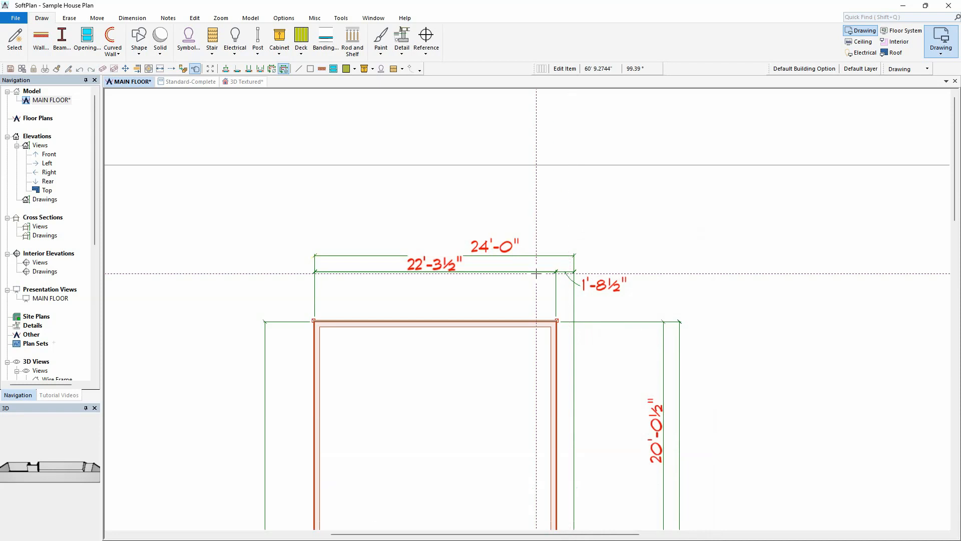
Step: Set the left segment of the top dimension to 20'-0"
left_click(537, 273)
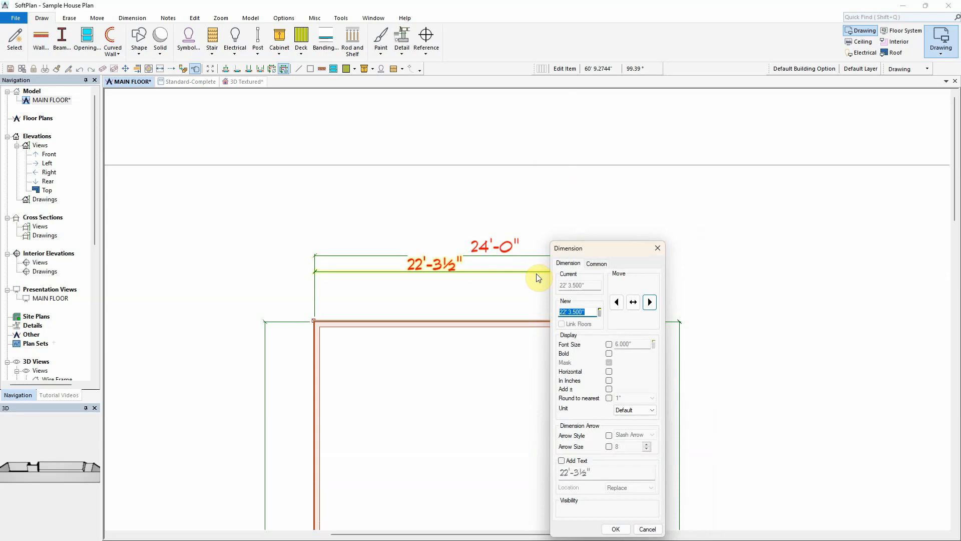
type("20")
key("Return")
Step: Set the upper right vertical wall dimension to 21'-0"
middle_click_drag(607, 488, 567, 341)
left_click(624, 359)
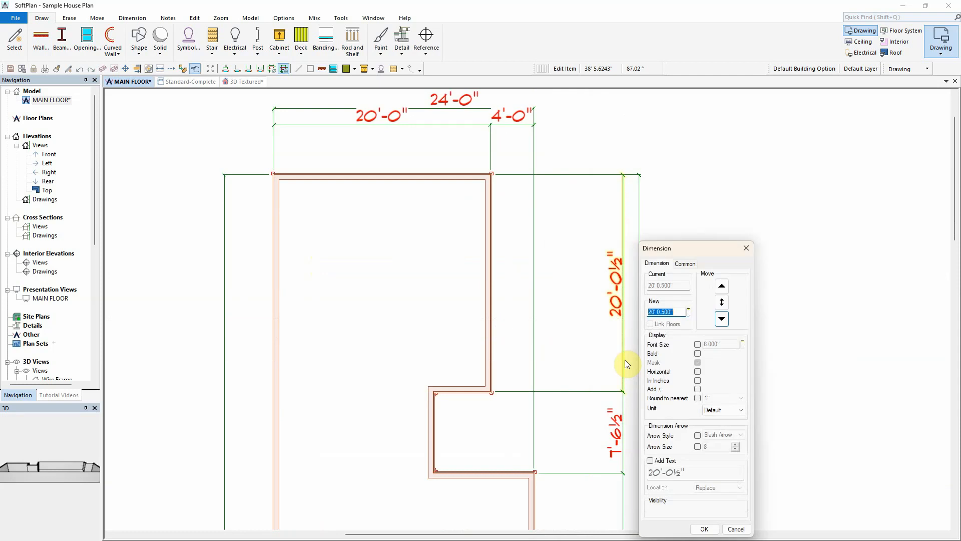
type("21")
key("Return")
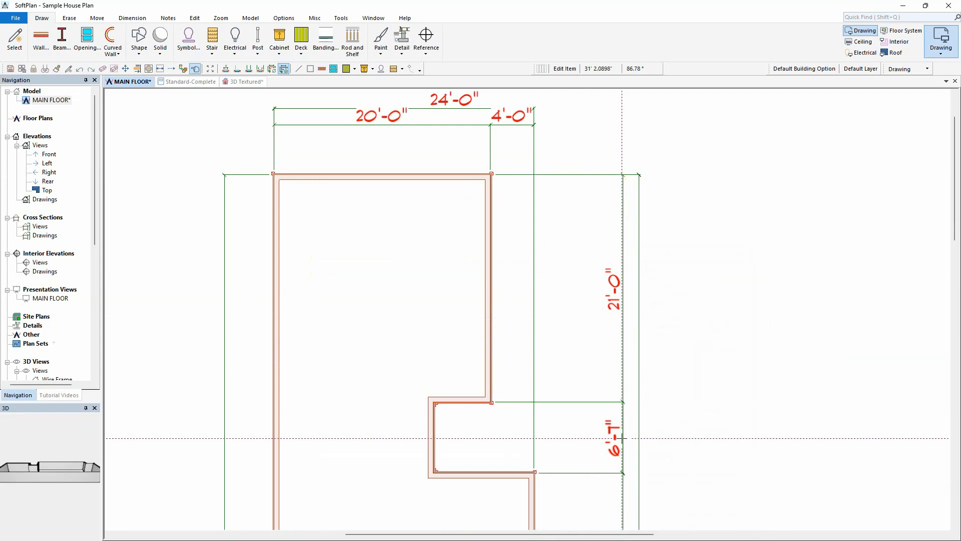
Step: Set the bump-out's vertical dimension to 8'-0"
left_click(624, 453)
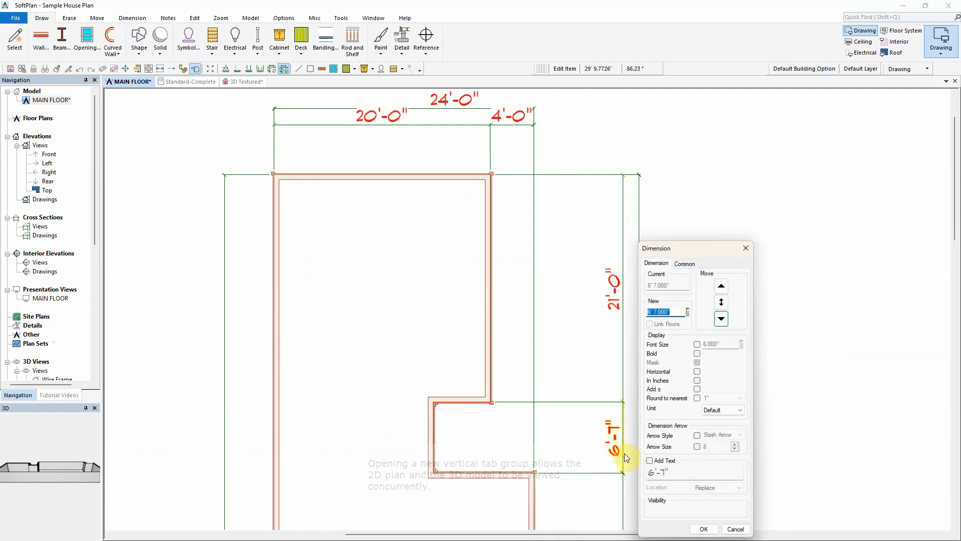
type("8")
key("Return")
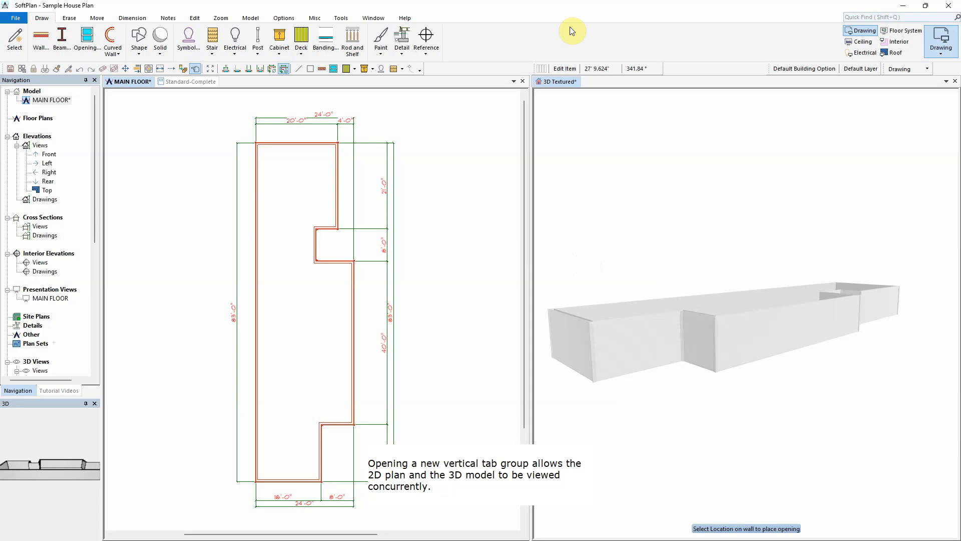
Step: Choose the Partition 3.5" wall type and draw two interior walls across the upper part in the 3D view
left_click(560, 81)
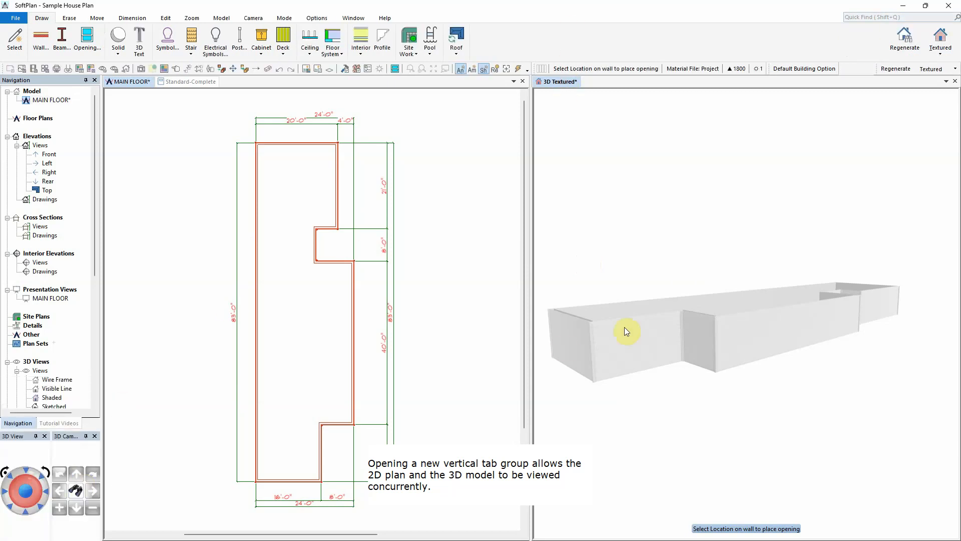
left_click_drag(624, 327, 715, 295)
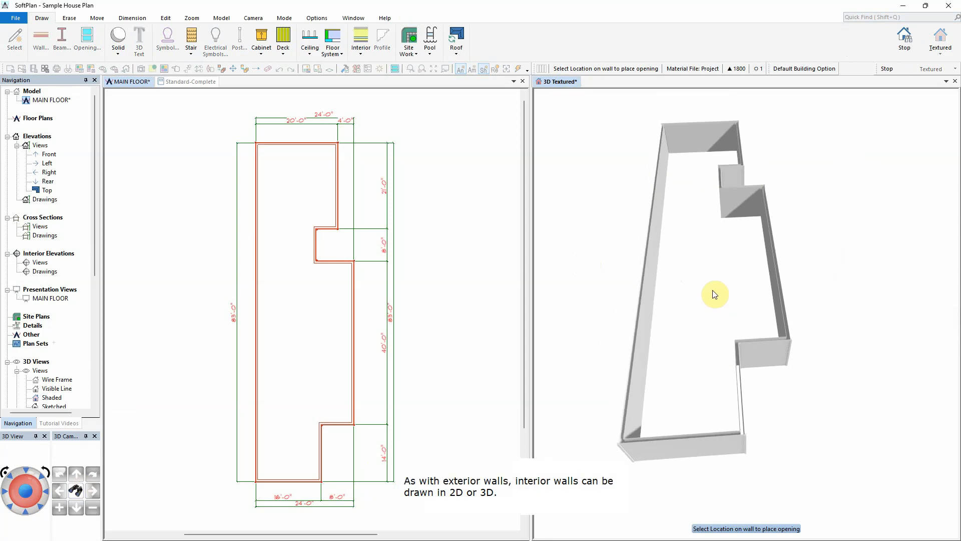
left_click(41, 39)
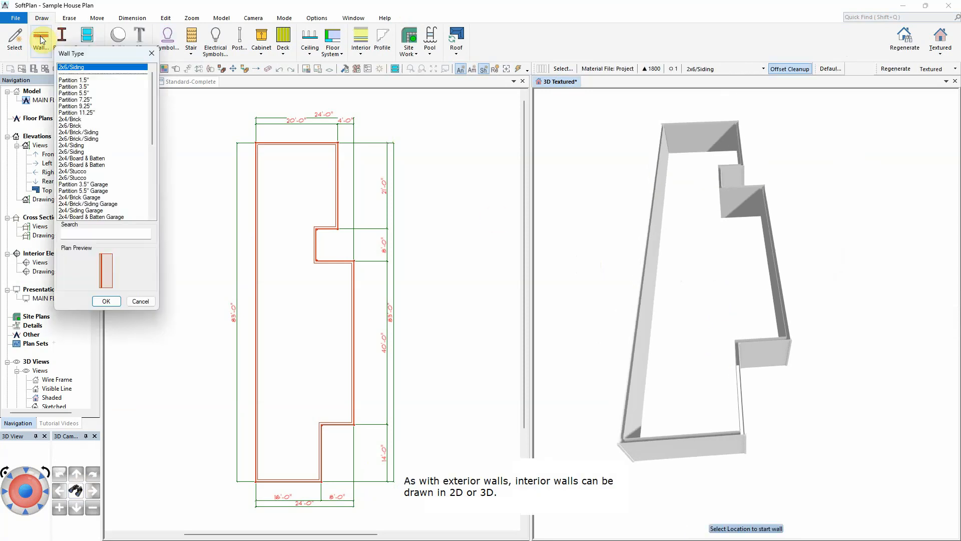
left_click(75, 87)
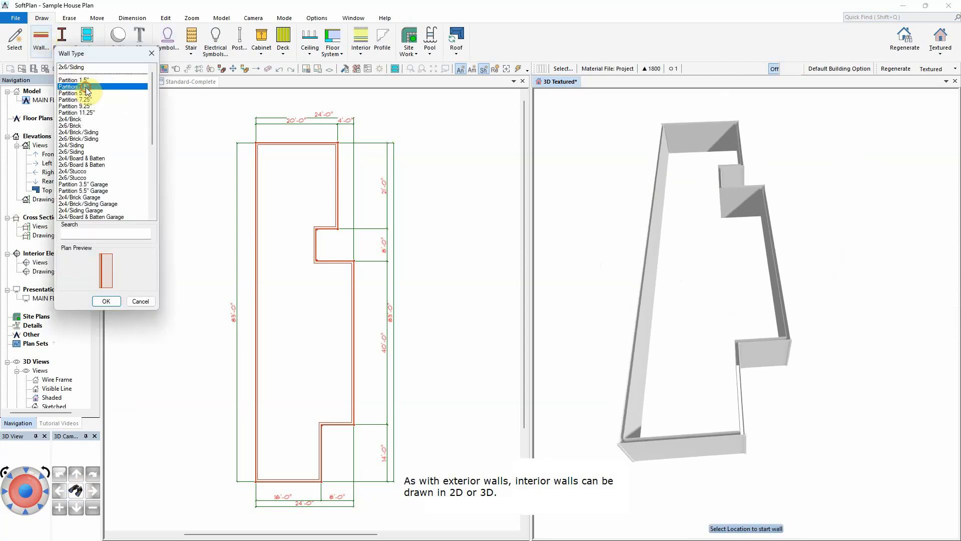
left_click(107, 301)
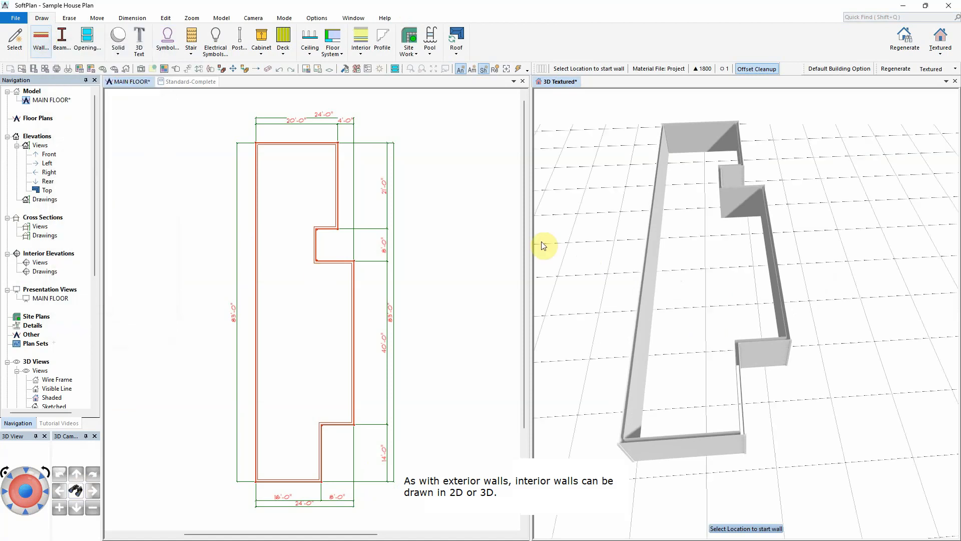
left_click(721, 216)
left_click(658, 202)
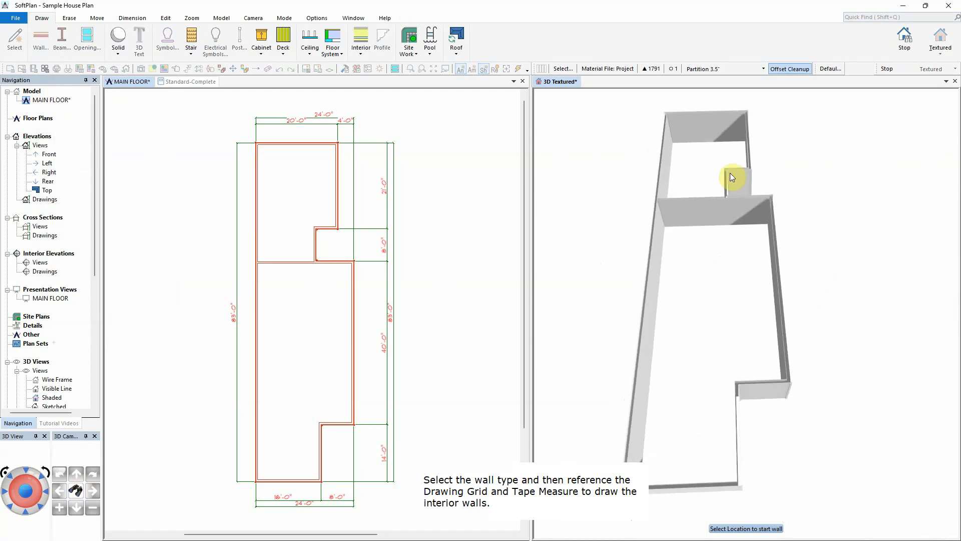
left_click(726, 170)
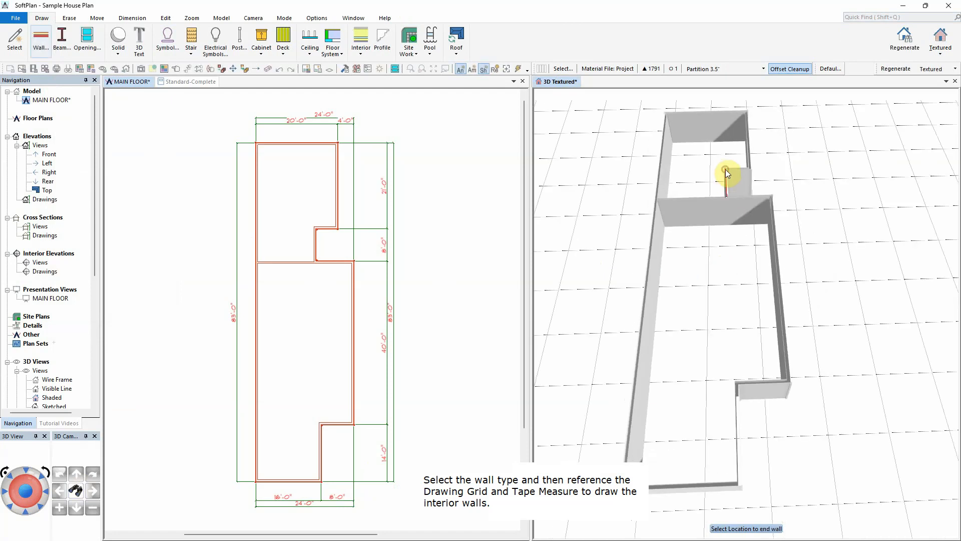
left_click(658, 176)
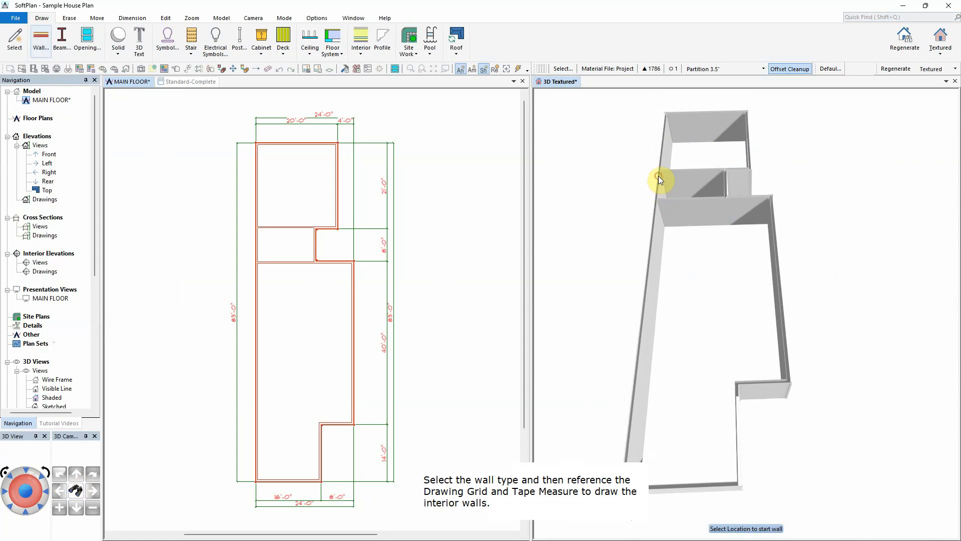
Step: Draw an interior wall across the lower part of the house and a small room off it in 3D
left_click(737, 383)
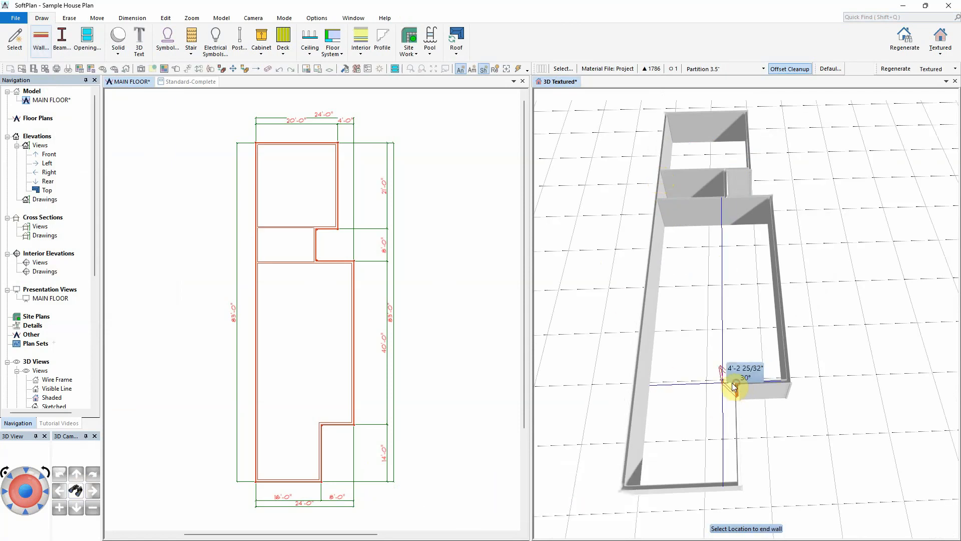
left_click(648, 395)
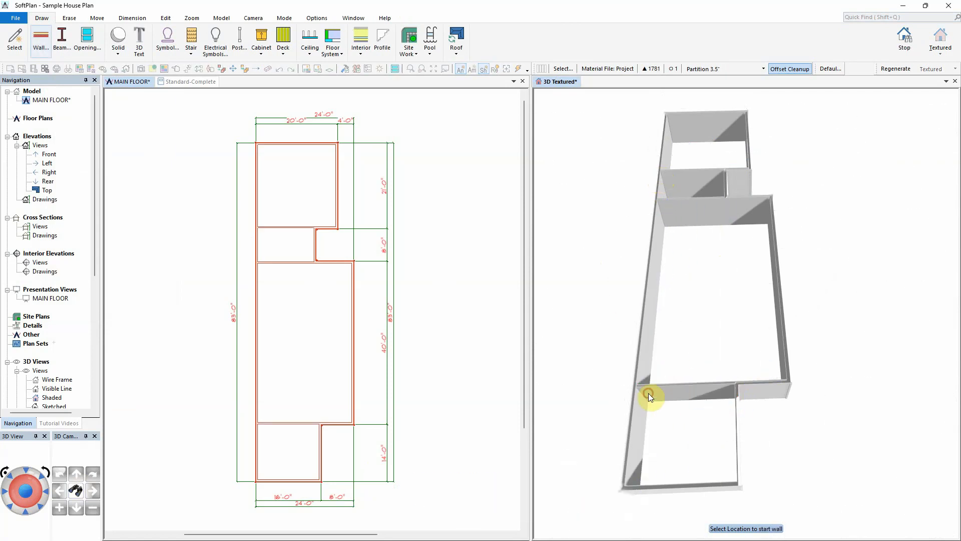
left_click(705, 382)
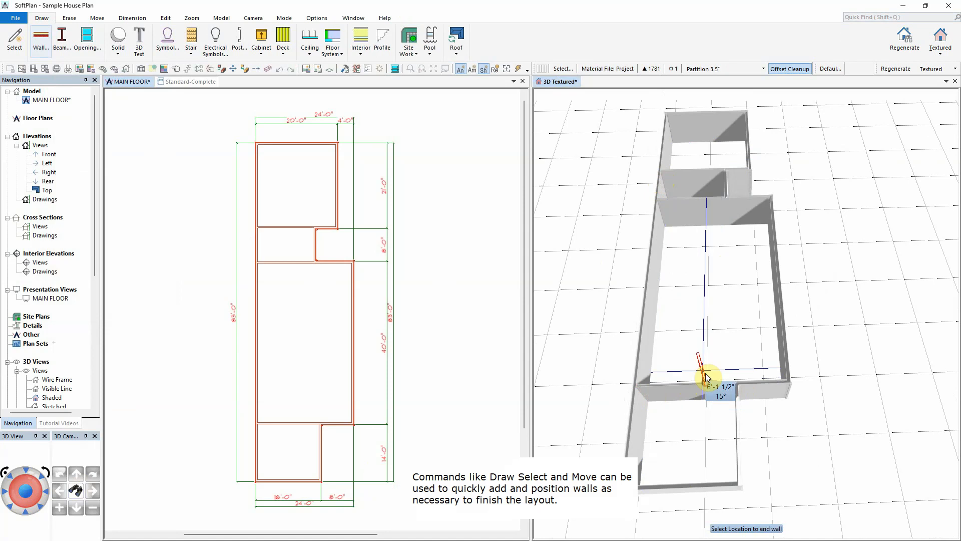
left_click(708, 335)
left_click(648, 337)
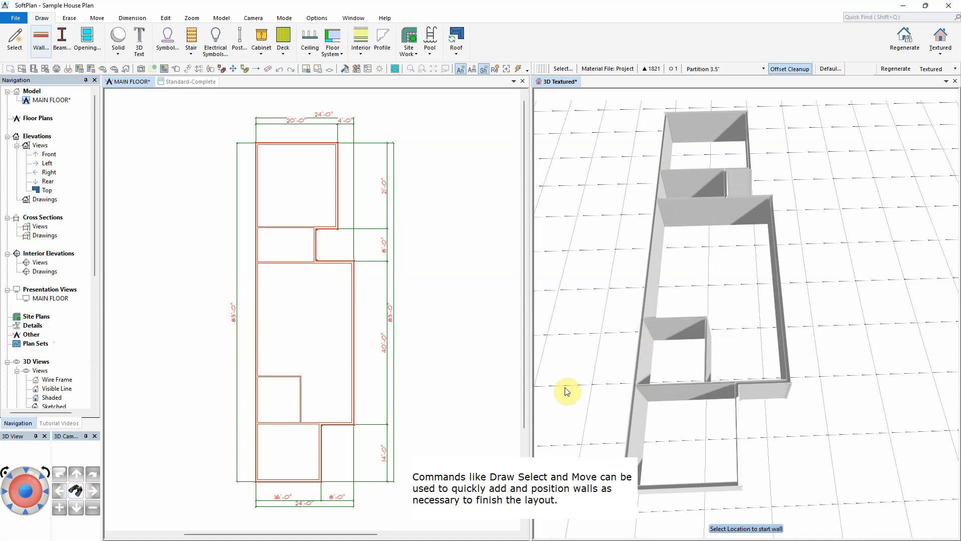
Step: Pick a partition wall type and draw two small rooms against the right wall of the lower section
left_click(329, 389)
right_click(296, 311)
left_click(349, 89)
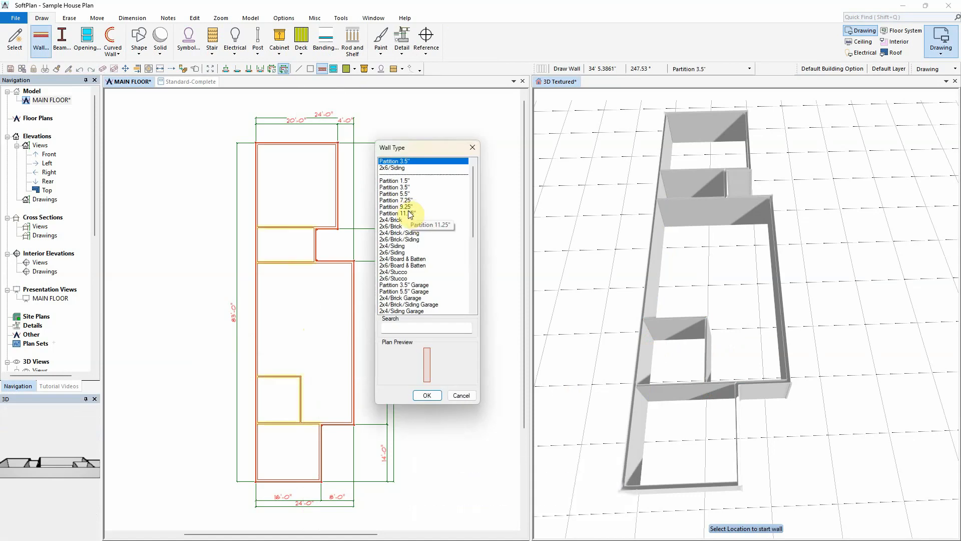
left_click(408, 213)
left_click(427, 395)
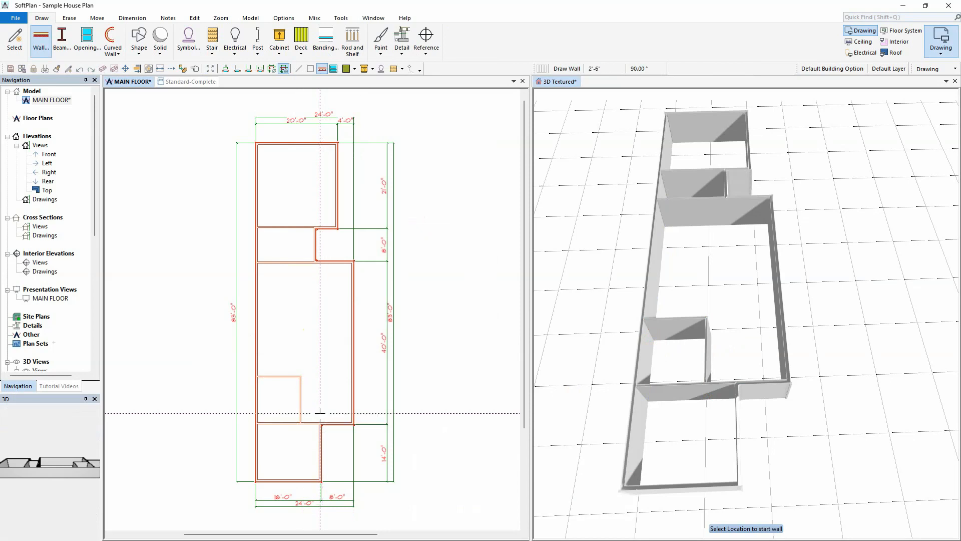
left_click(320, 312)
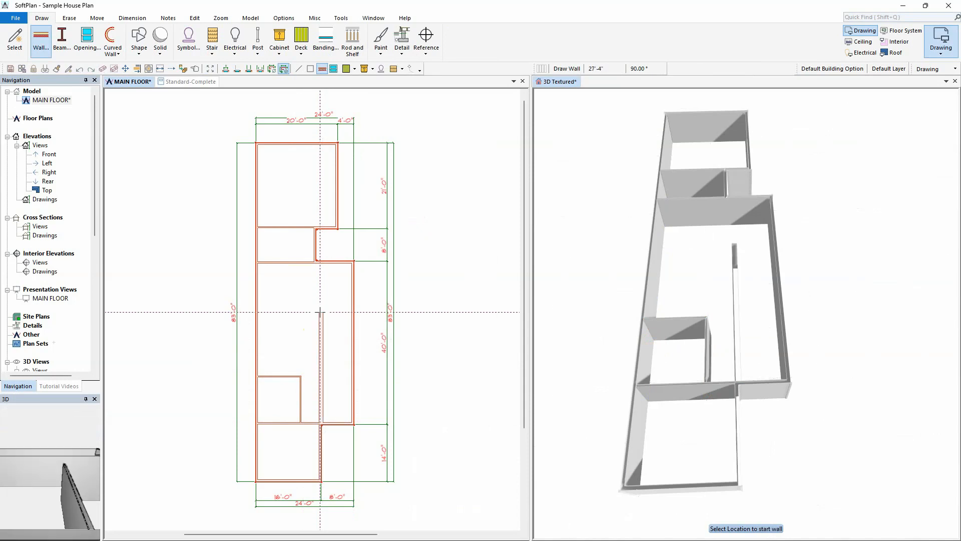
left_click(352, 312)
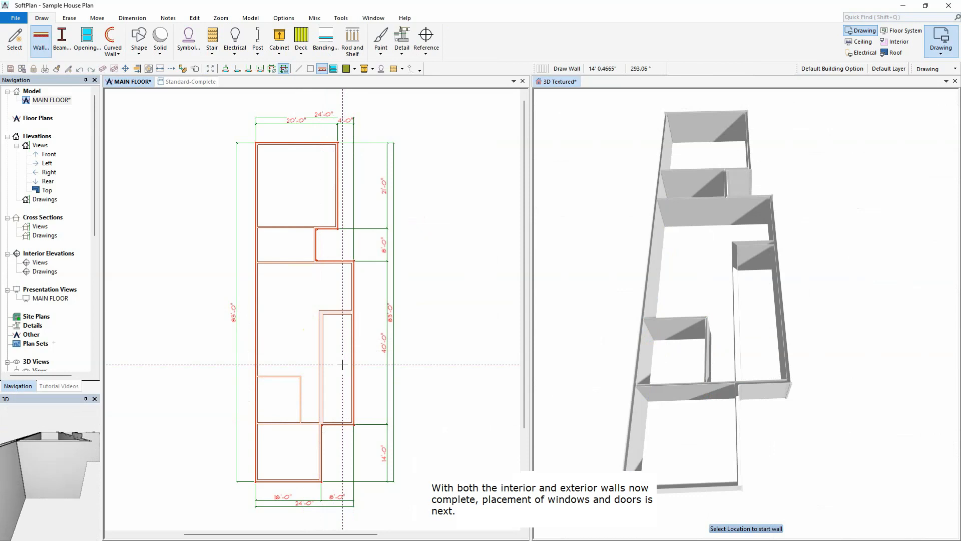
left_click(323, 361)
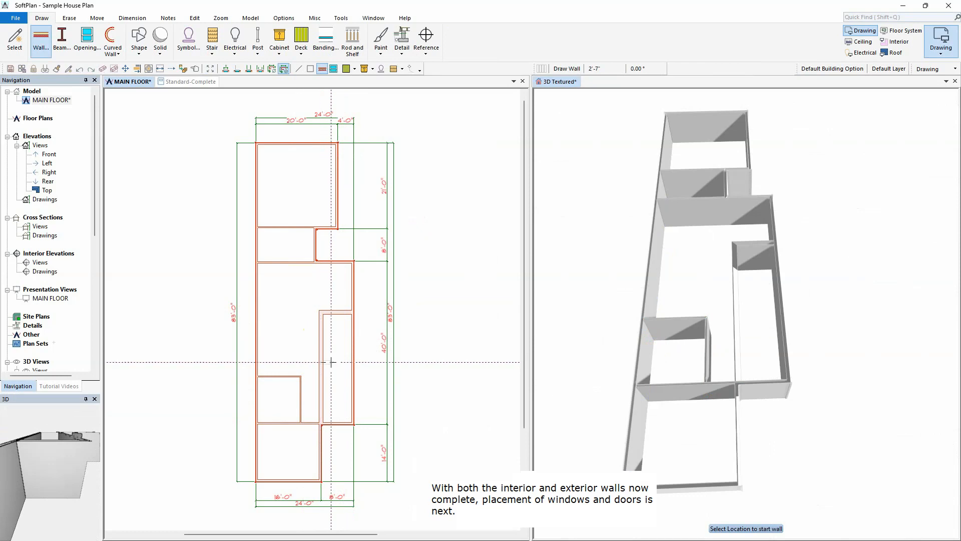
left_click(353, 362)
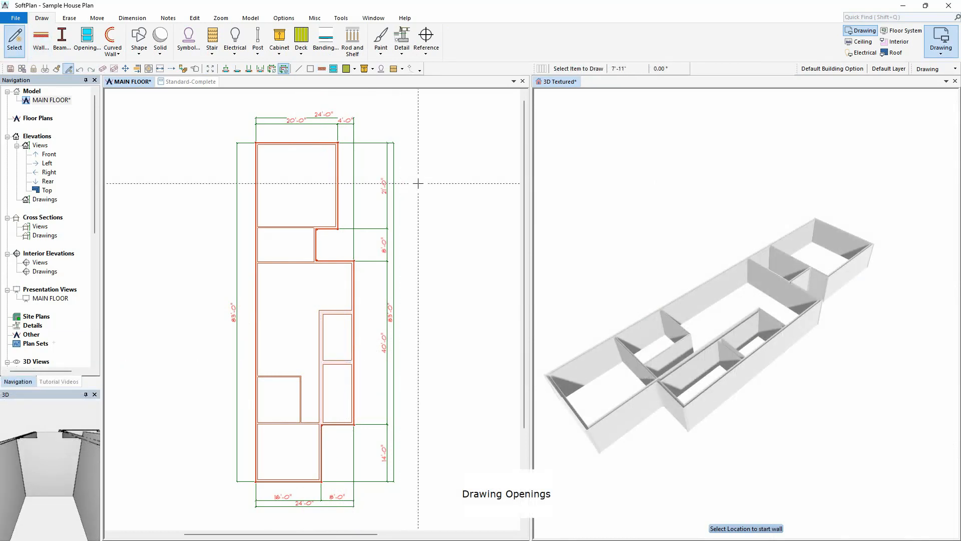
Step: Choose the Andersen 200-Narroline Double Hung 2452 window and place two windows on the left exterior wall
right_click(418, 183)
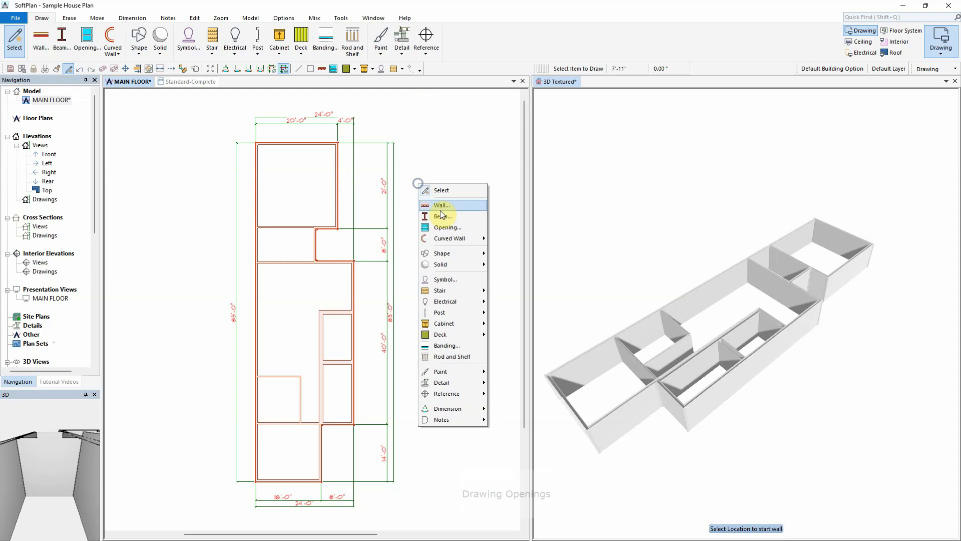
left_click(448, 222)
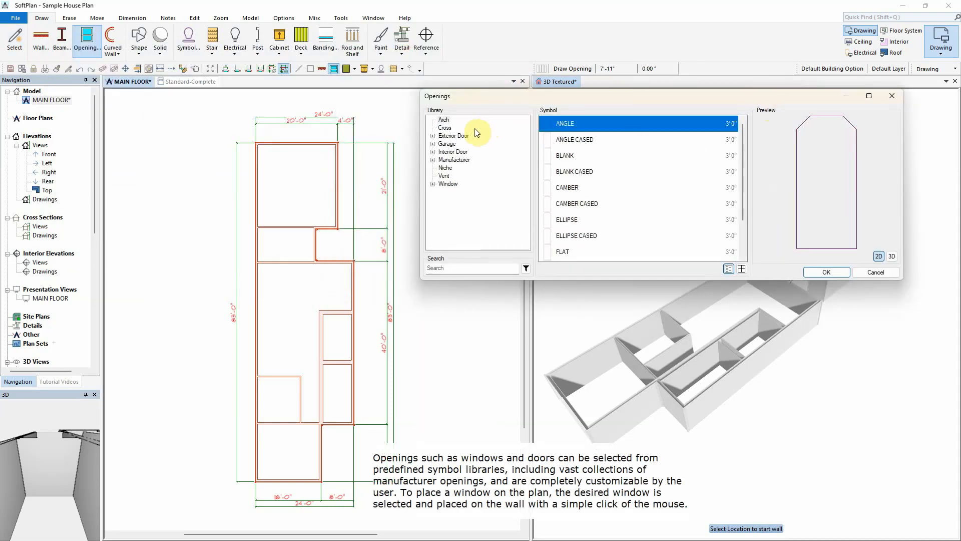
left_click(433, 160)
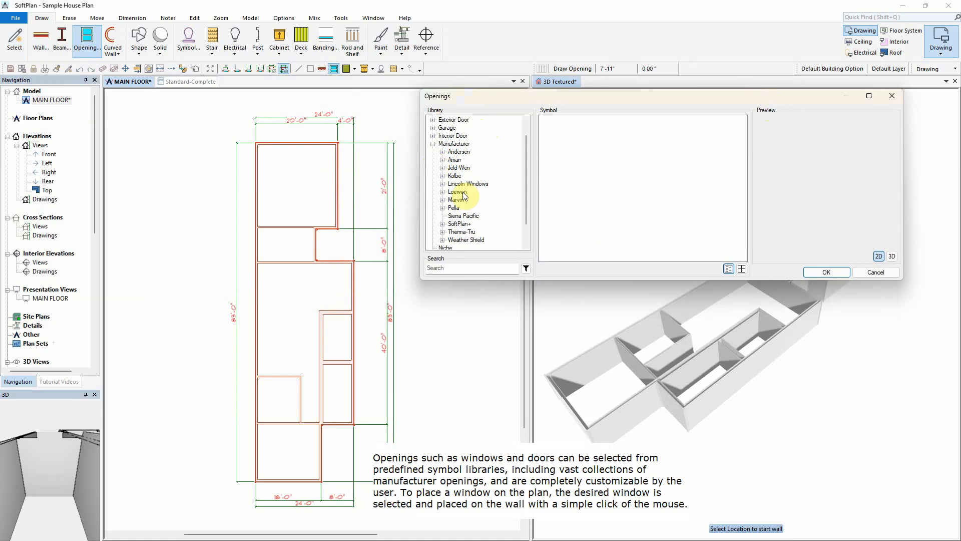
left_click(443, 151)
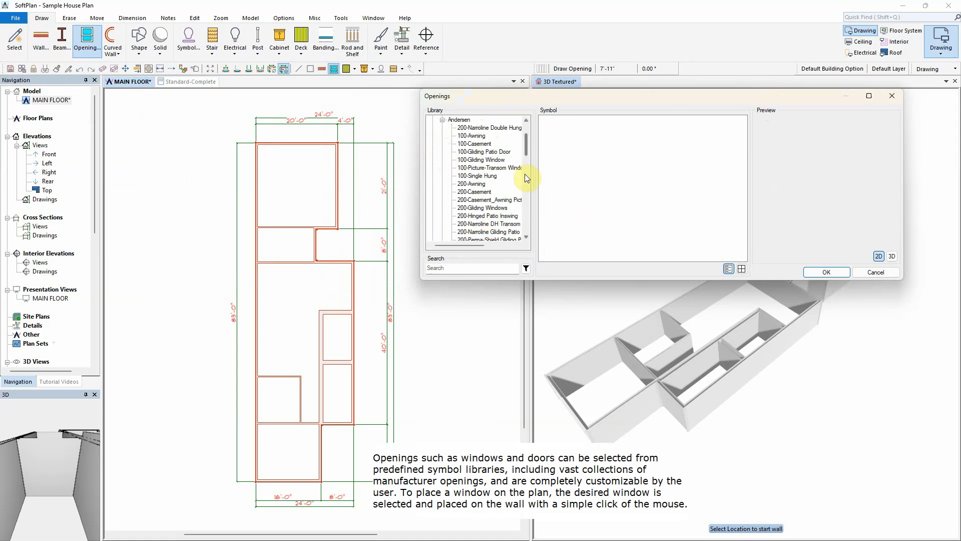
scroll(526, 180, "down", 1)
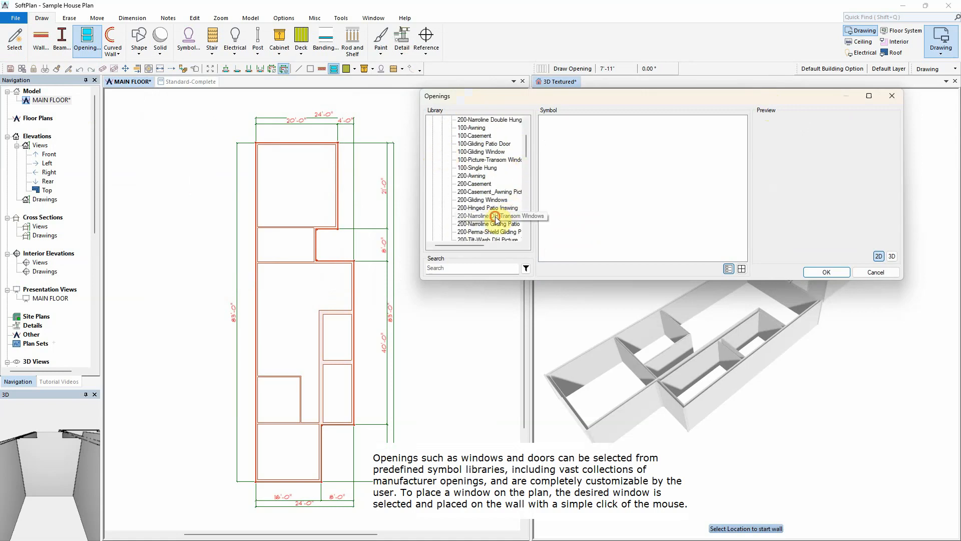
left_click(495, 121)
left_click_drag(743, 140, 743, 157)
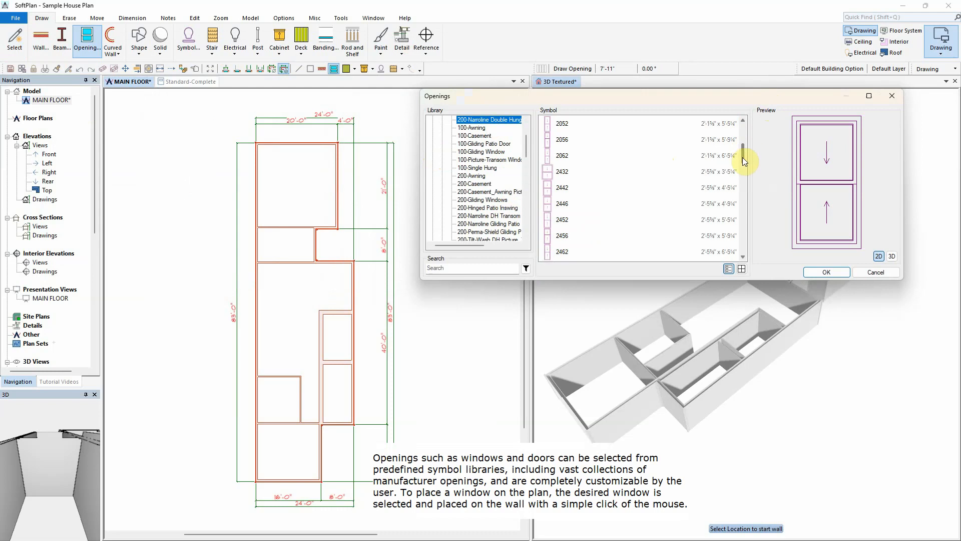
left_click(556, 203)
scroll(312, 308, "up", 1)
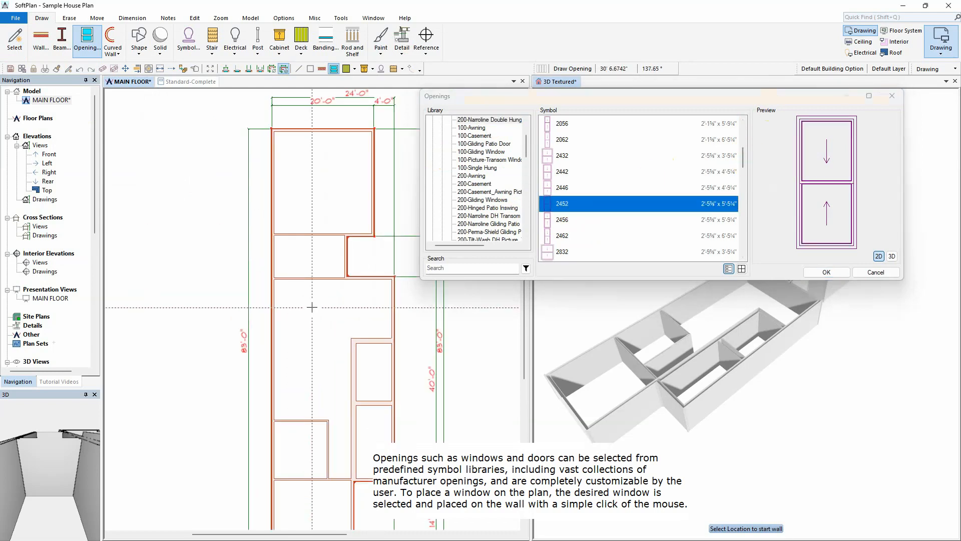
scroll(312, 308, "up", 2)
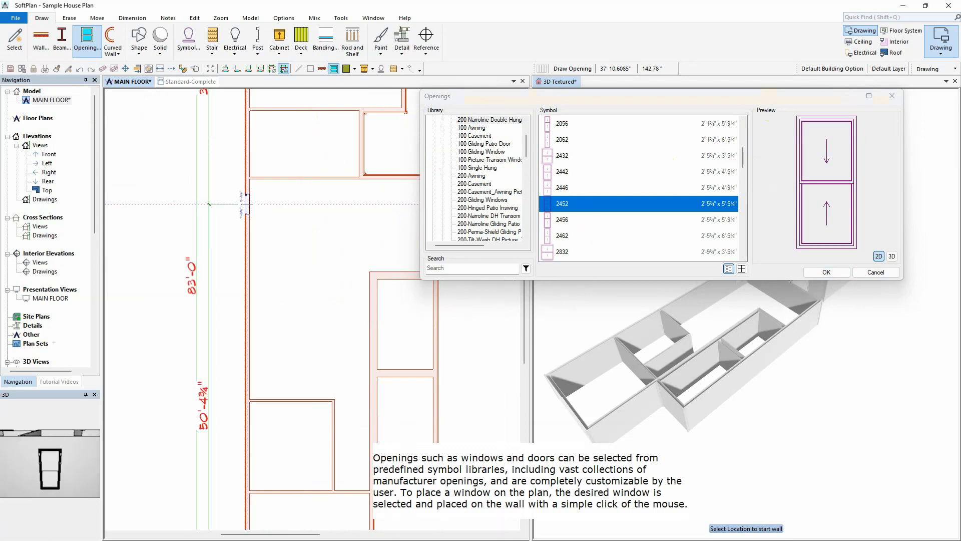
left_click(246, 204)
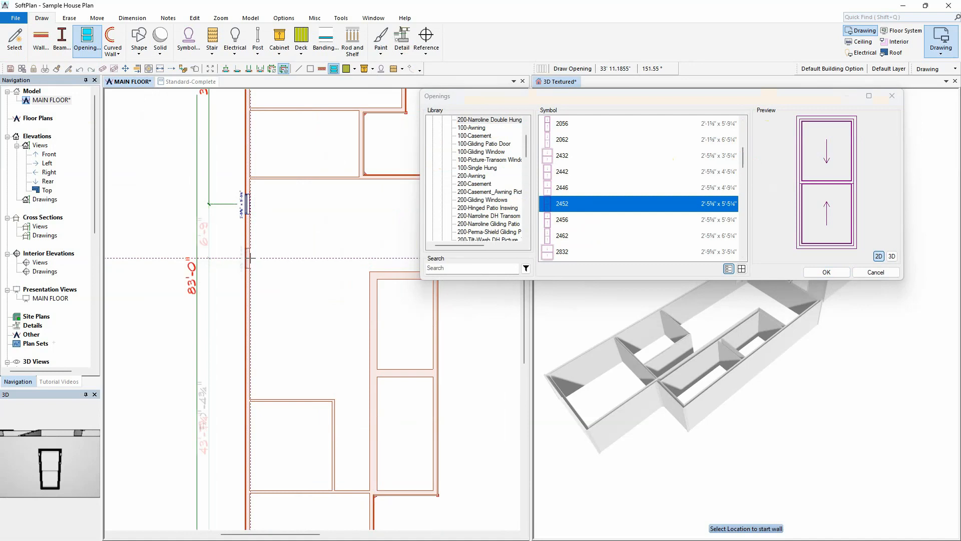
left_click(247, 258)
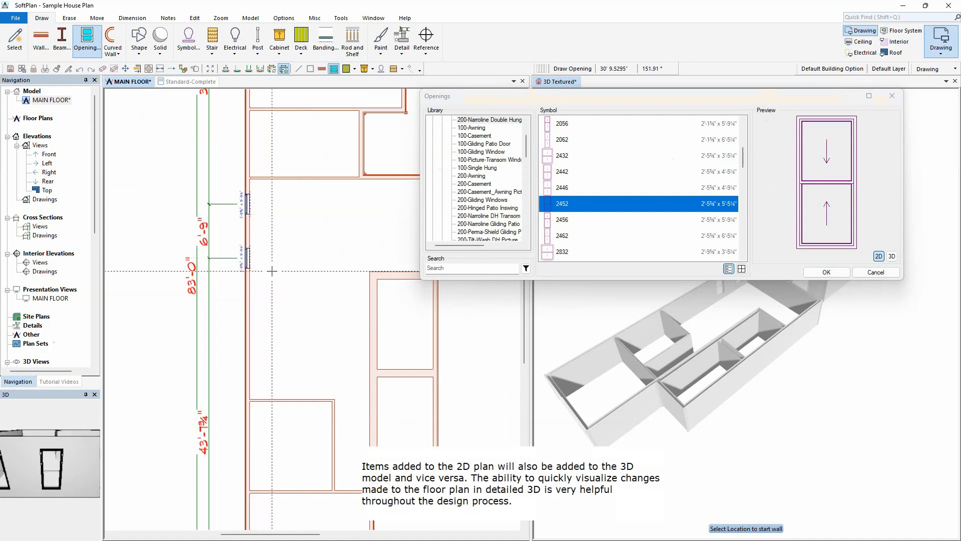
left_click(821, 272)
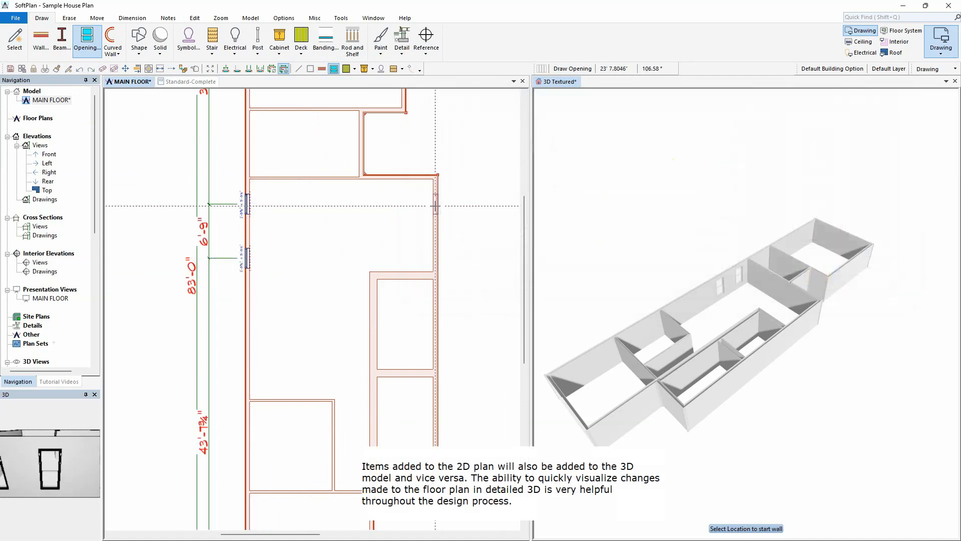
Step: Place windows side by side on the right exterior wall to form unit openings
scroll(436, 205, "up", 2)
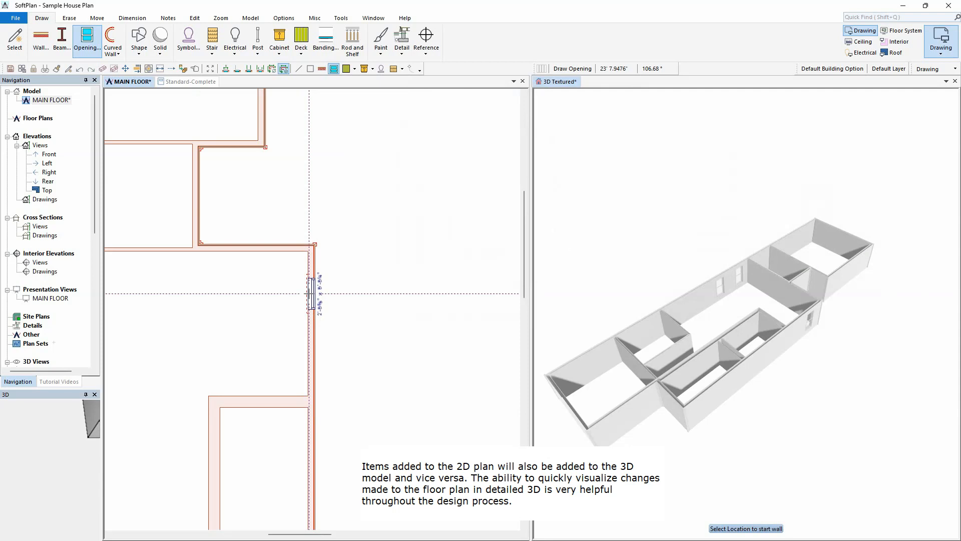
left_click(309, 294)
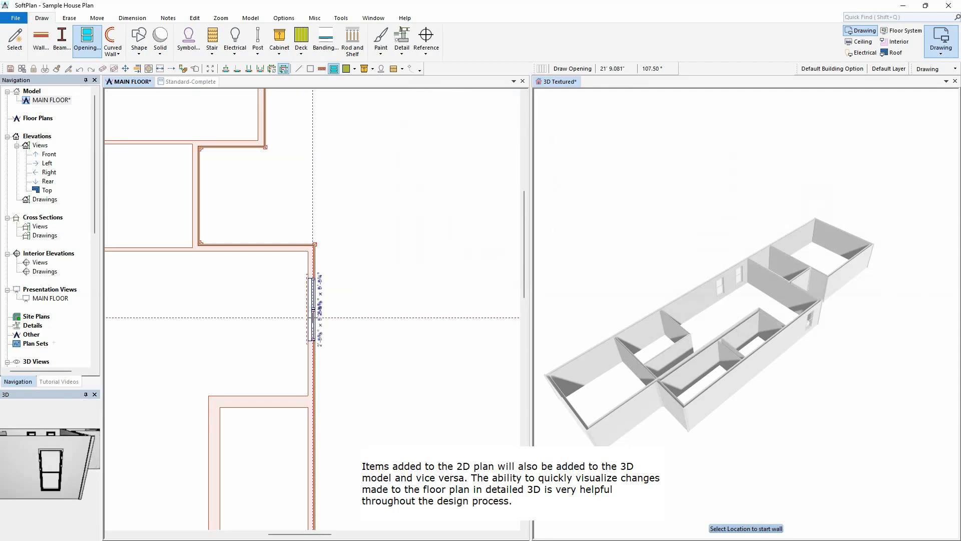
left_click(313, 317)
middle_click_drag(371, 440, 388, 269)
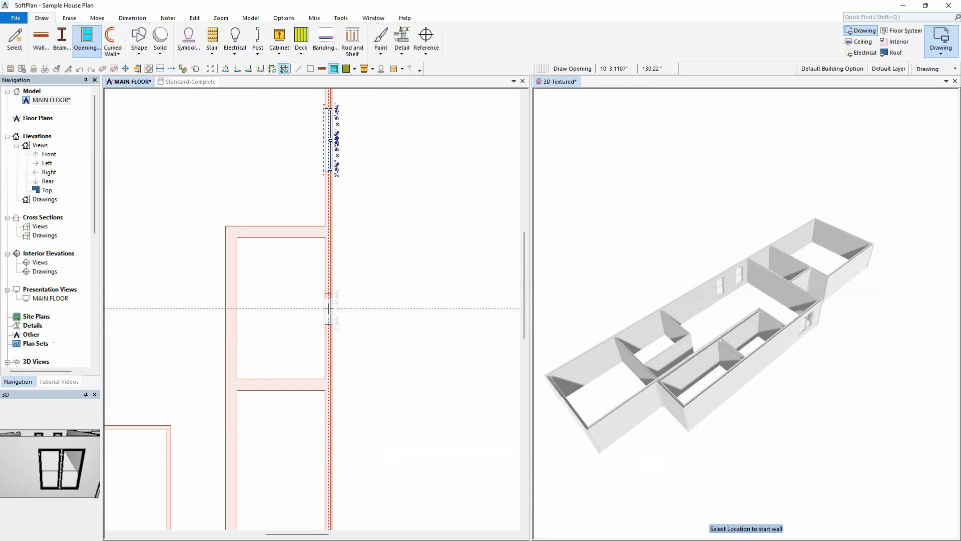
left_click(328, 327)
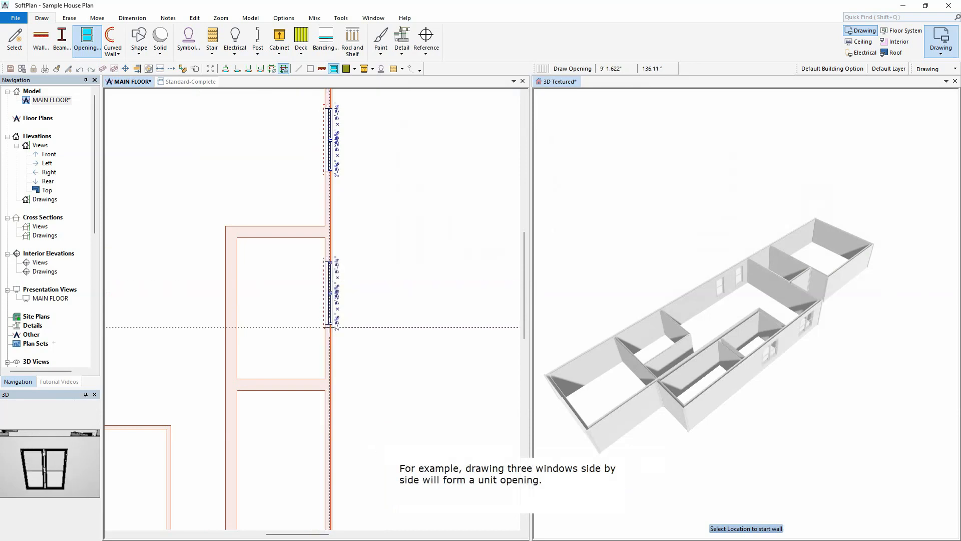
left_click(329, 354)
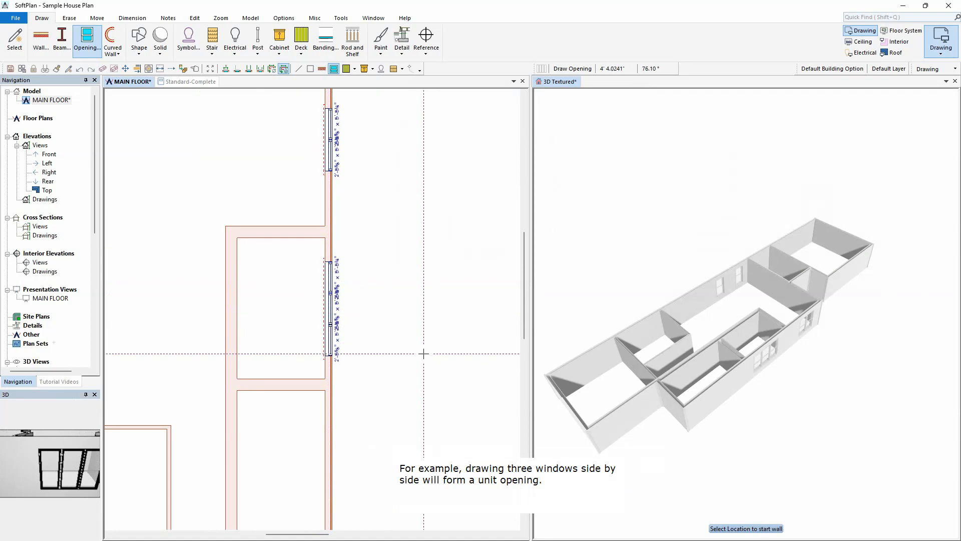
scroll(392, 414, "down", 2)
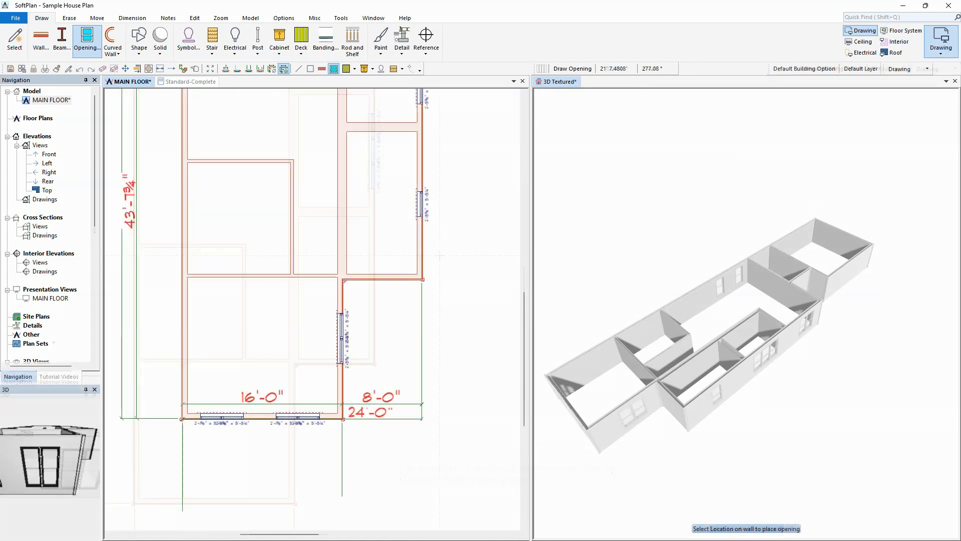
Step: Place two more windows side by side on the far room's wall in the 3D view
left_click(611, 170)
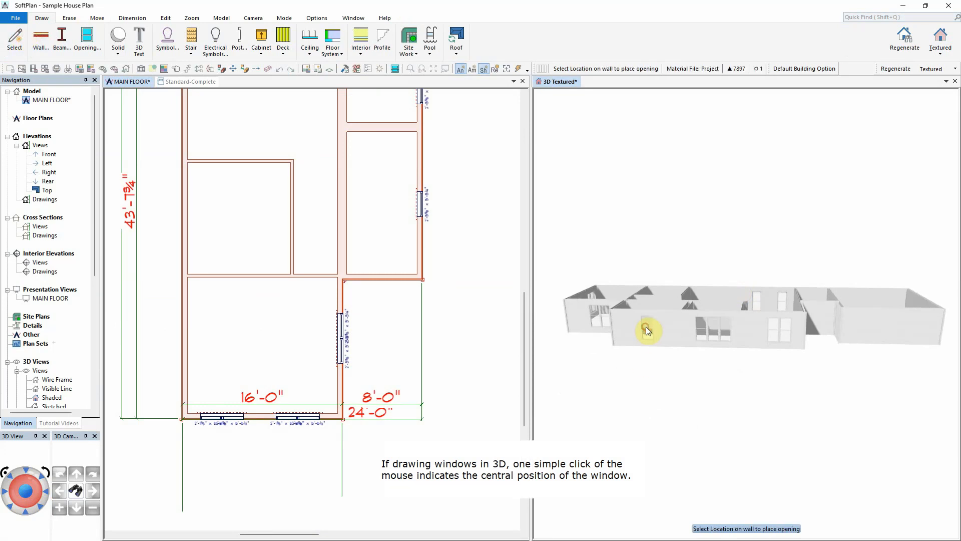
left_click(864, 329)
left_click(893, 328)
left_click(76, 493)
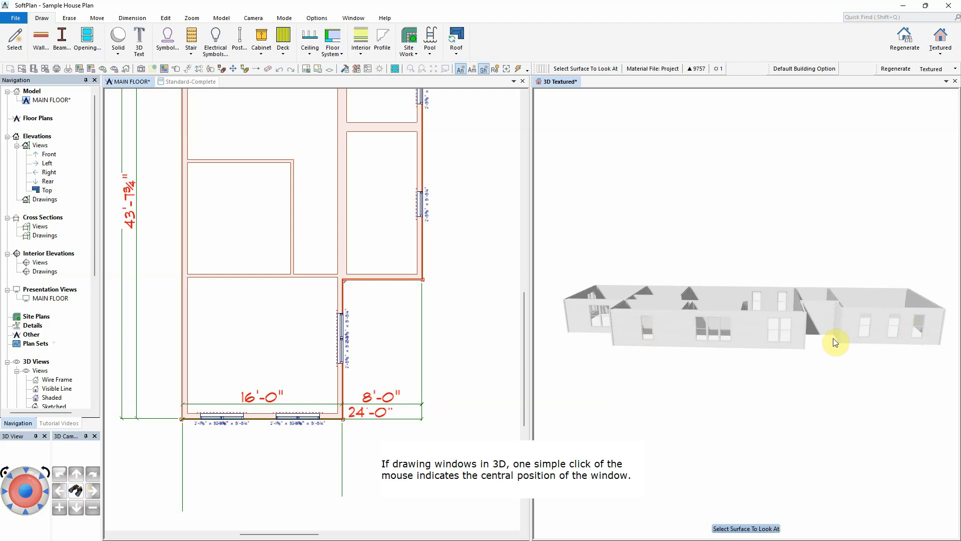
left_click(833, 346)
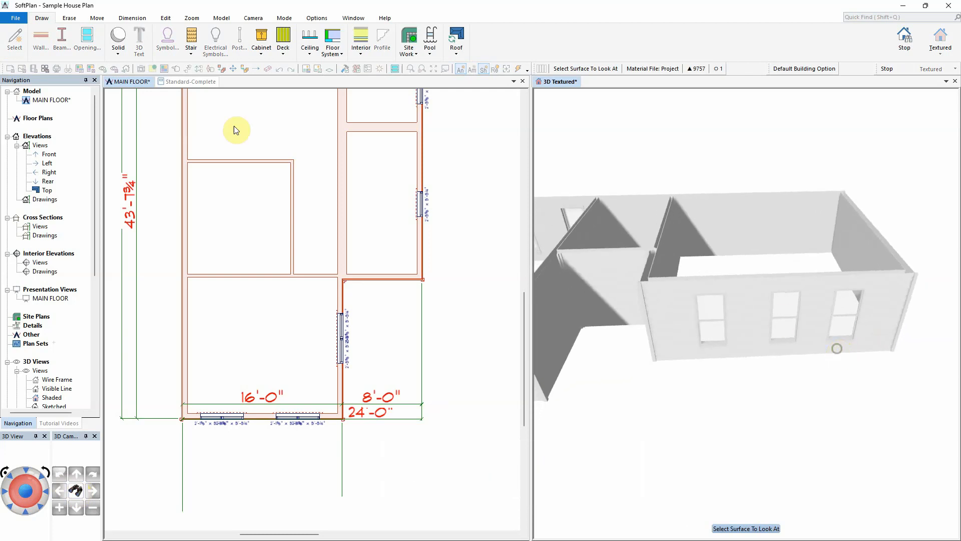
Step: Reopen the openings library and select the 2432 window size
left_click(14, 40)
left_click(708, 313)
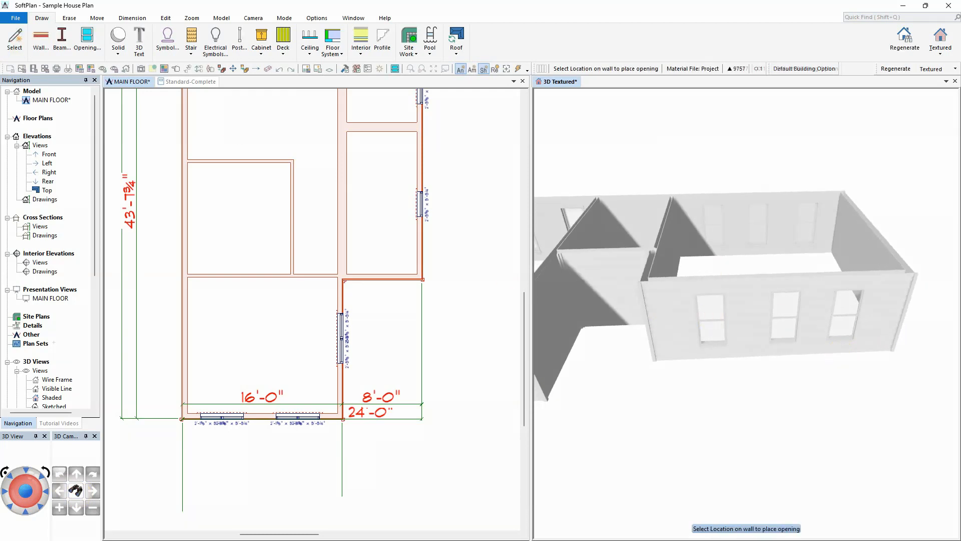
left_click(87, 41)
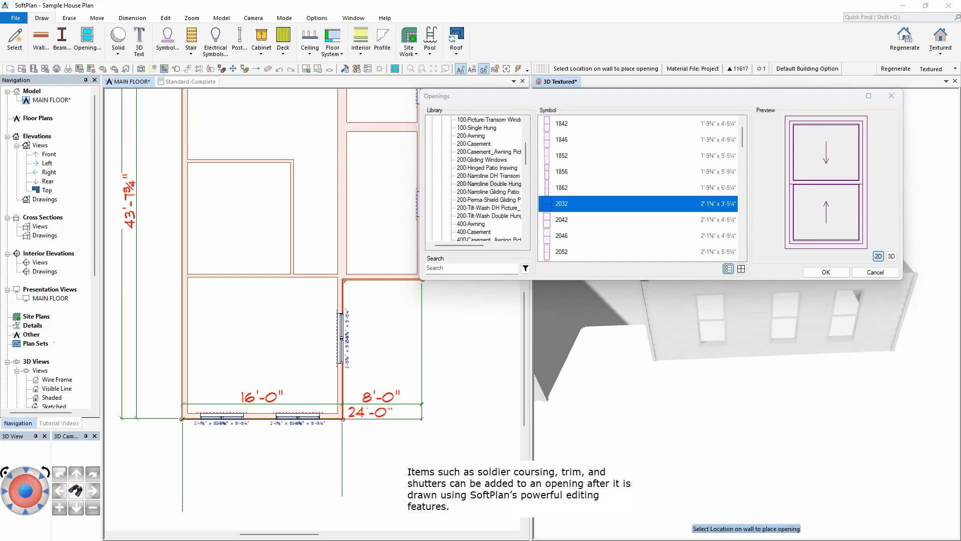
scroll(581, 230, "down", 2)
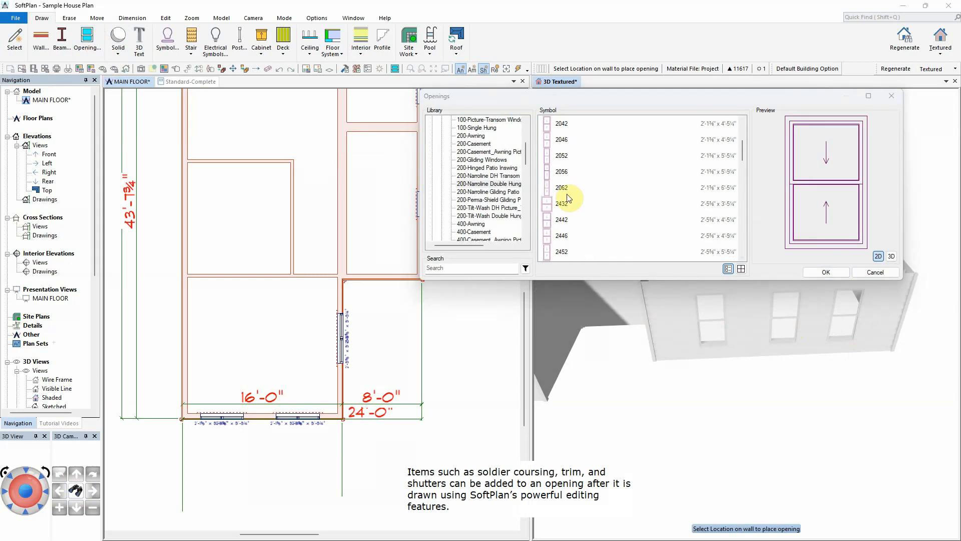
left_click(565, 203)
left_click_drag(618, 99, 574, 47)
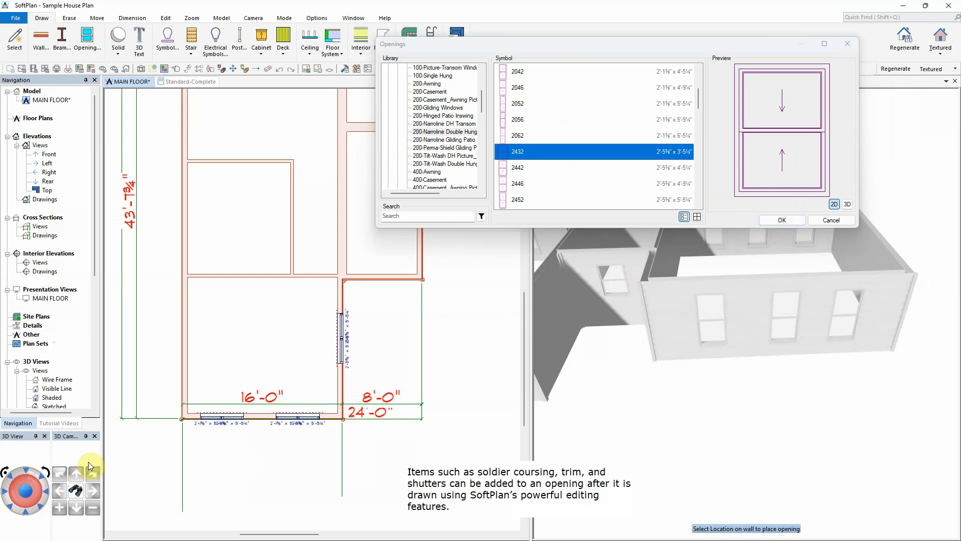
Step: Choose the 192X84 STABLE garage door and place it on the front exterior wall in the 3D view
left_click(27, 469)
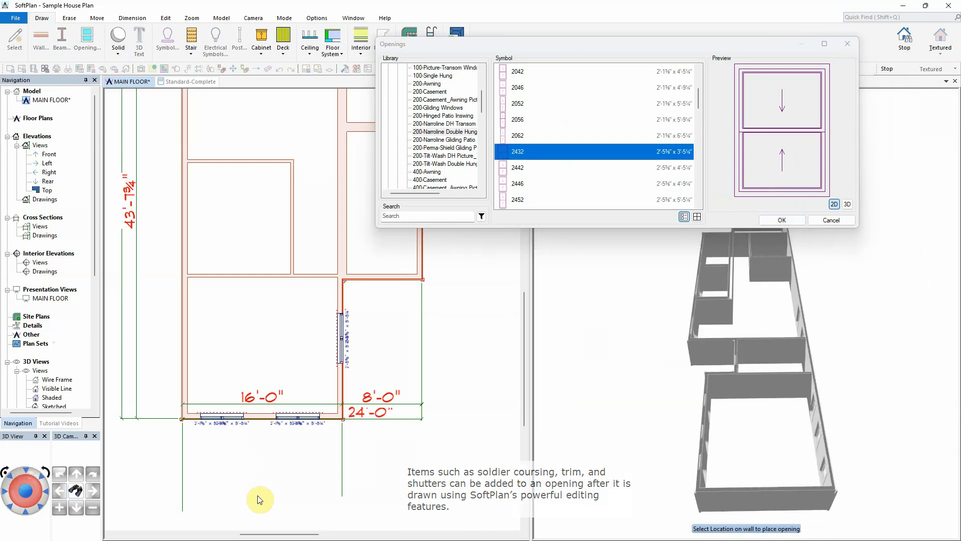
left_click(26, 506)
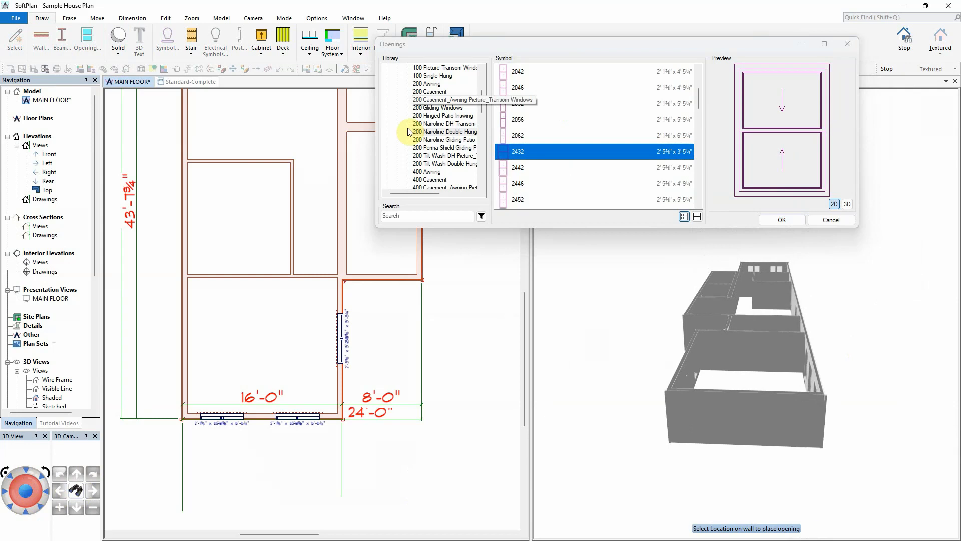
left_click_drag(480, 102, 481, 90)
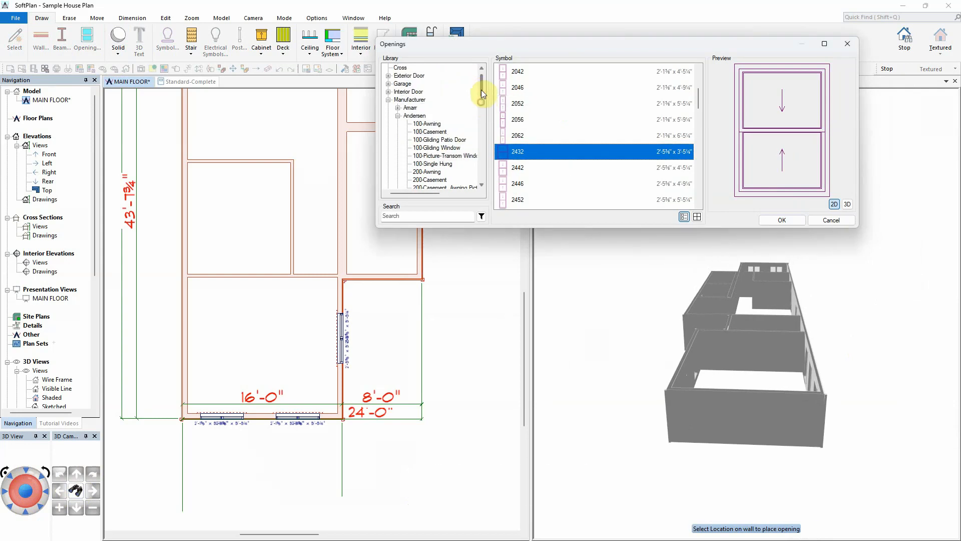
left_click(388, 83)
left_click(411, 85)
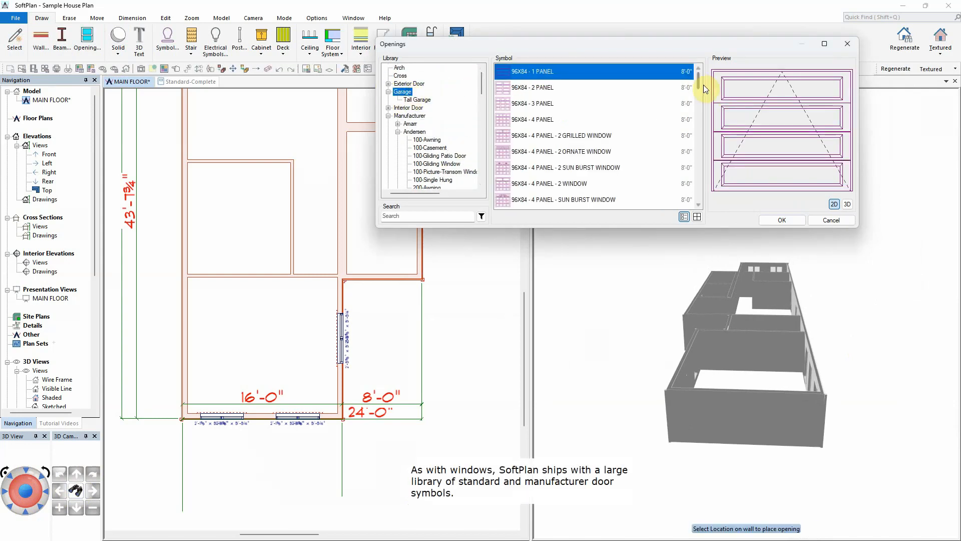
left_click_drag(699, 82, 701, 191)
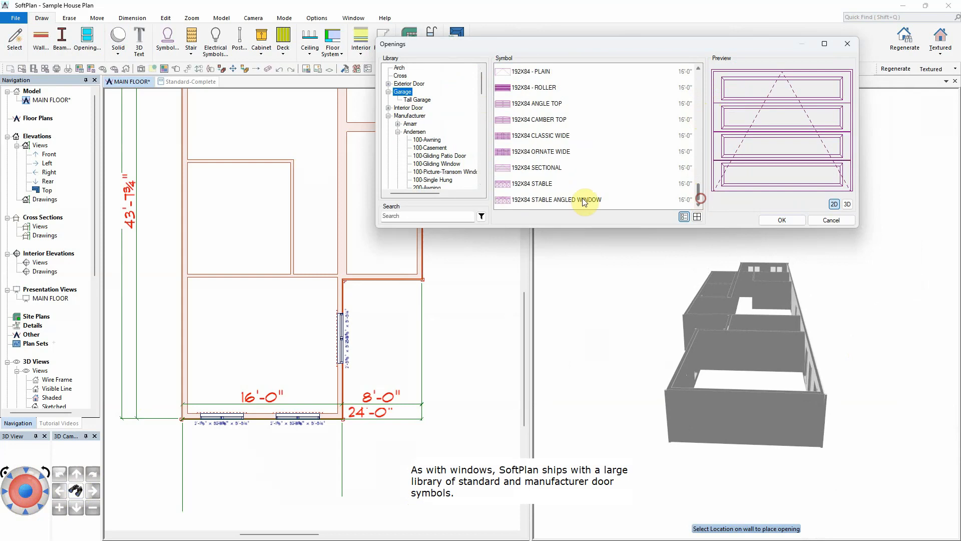
left_click(540, 183)
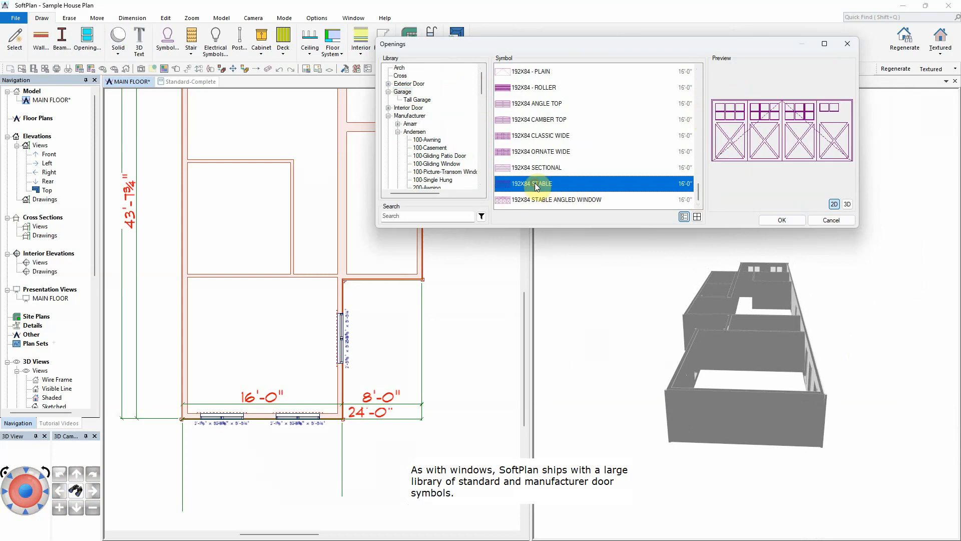
left_click(742, 418)
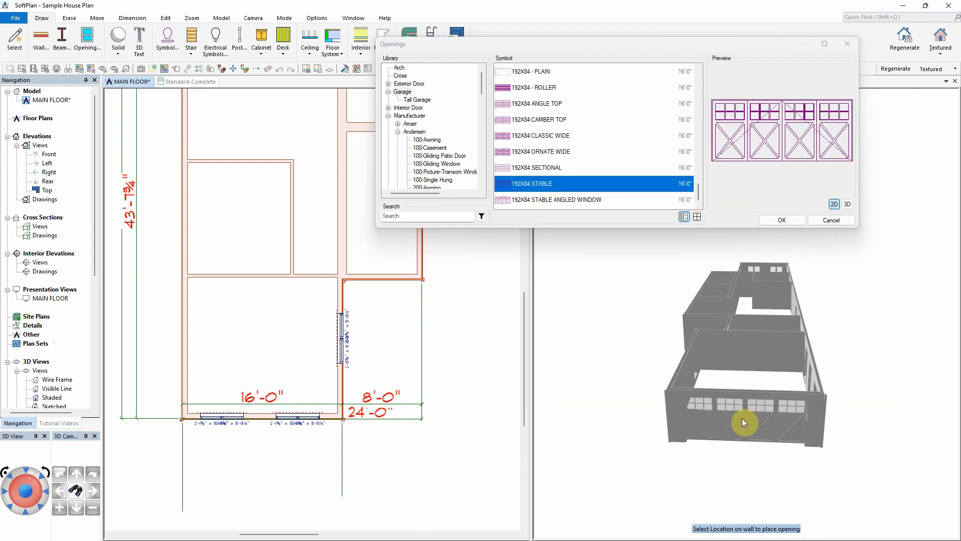
Step: Choose the 60X80 FRENCH A 2 exterior door and place it on a wall in the 3D view
left_click_drag(756, 311, 755, 321)
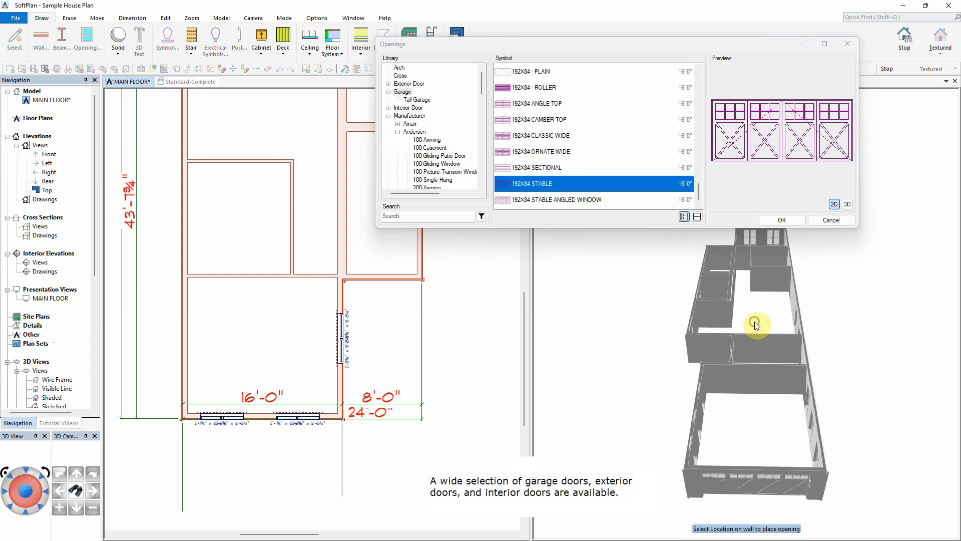
left_click(388, 83)
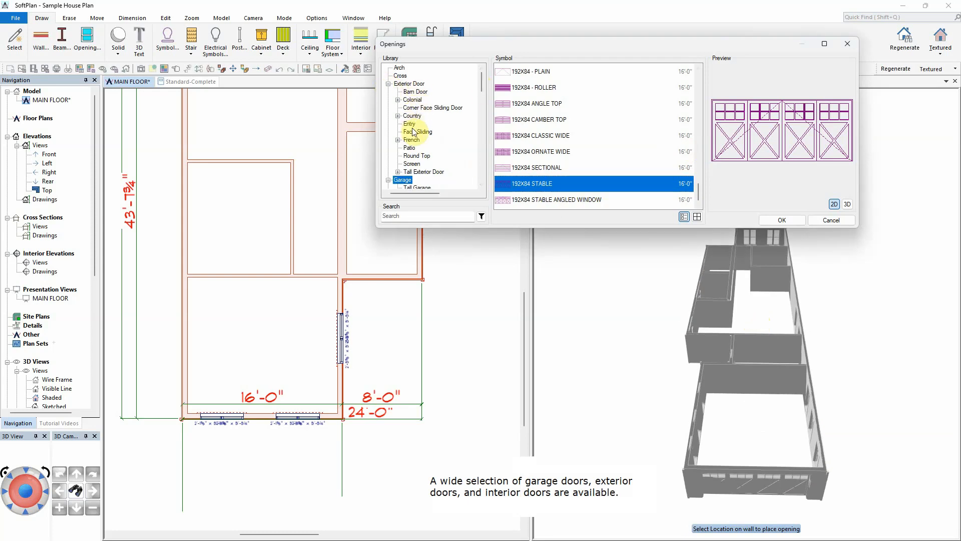
double_click(409, 142)
left_click(531, 165)
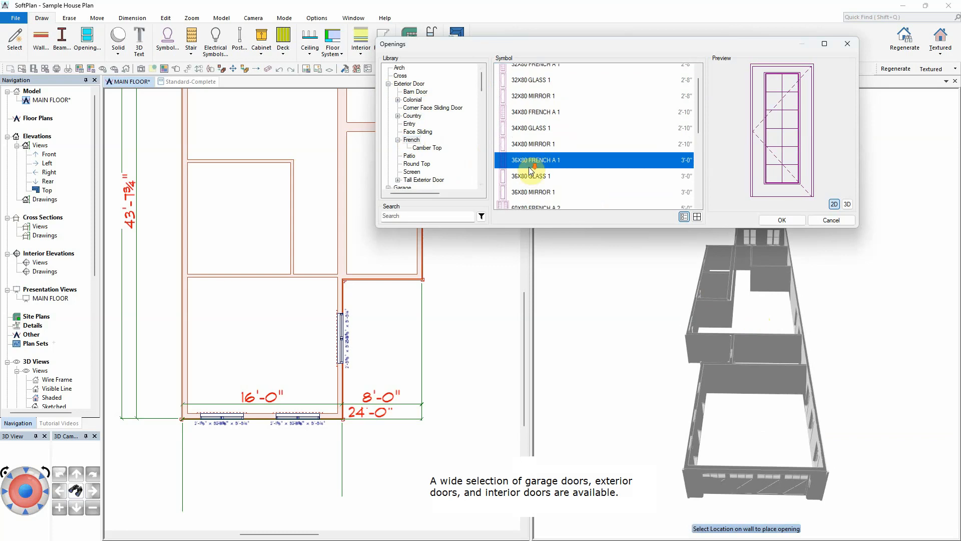
scroll(533, 175, "down", 2)
left_click(540, 152)
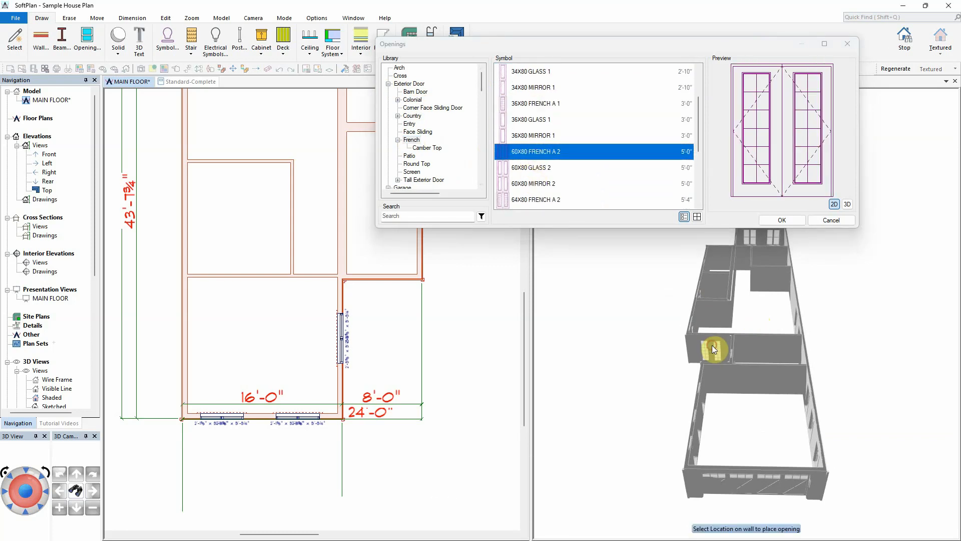
left_click(773, 219)
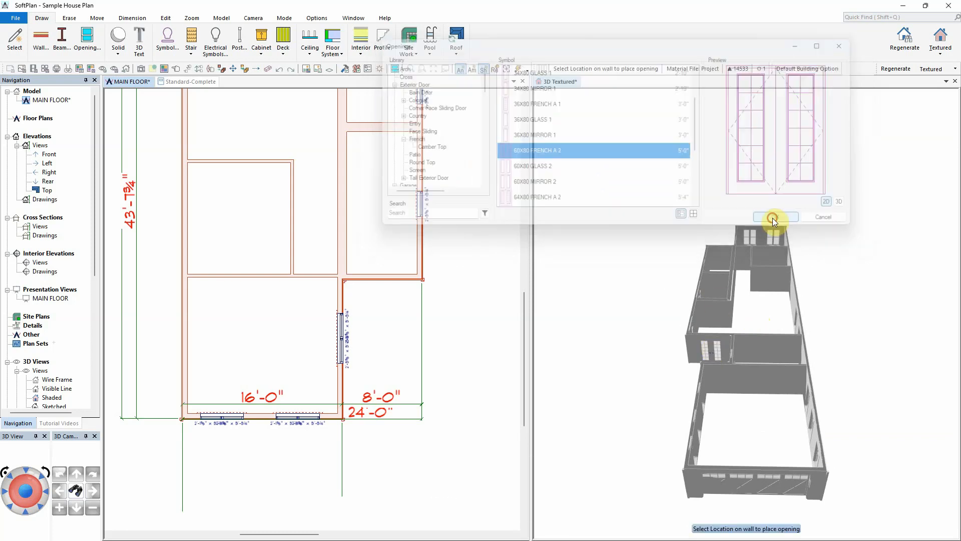
Step: Place a 36X80 FRENCH A 1 exterior door on the short wall at the notch in the exterior wall
left_click(27, 511)
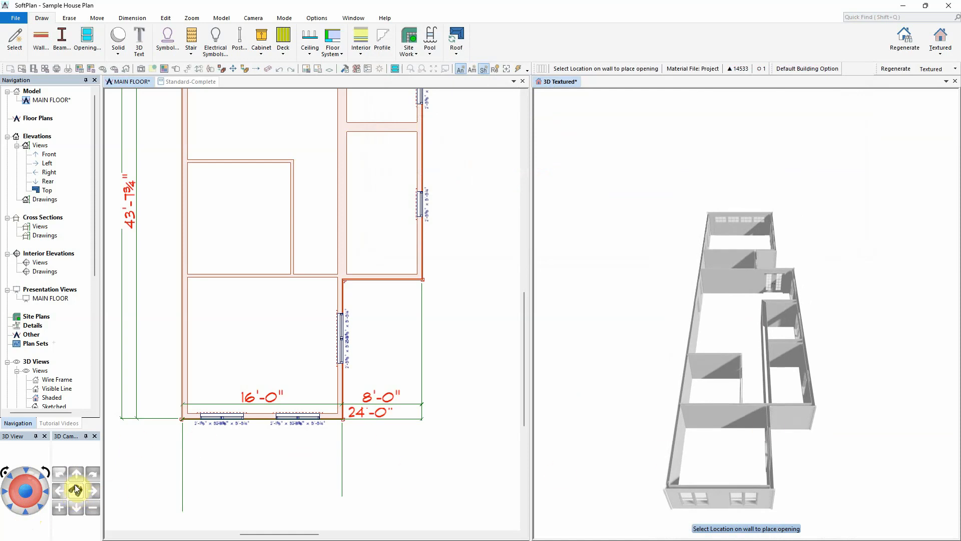
left_click(75, 490)
left_click(781, 413)
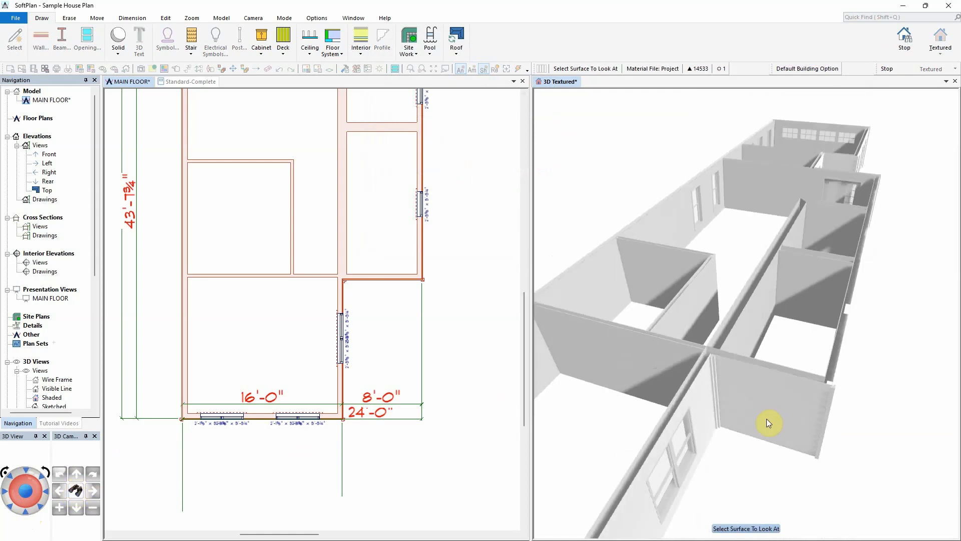
left_click(87, 40)
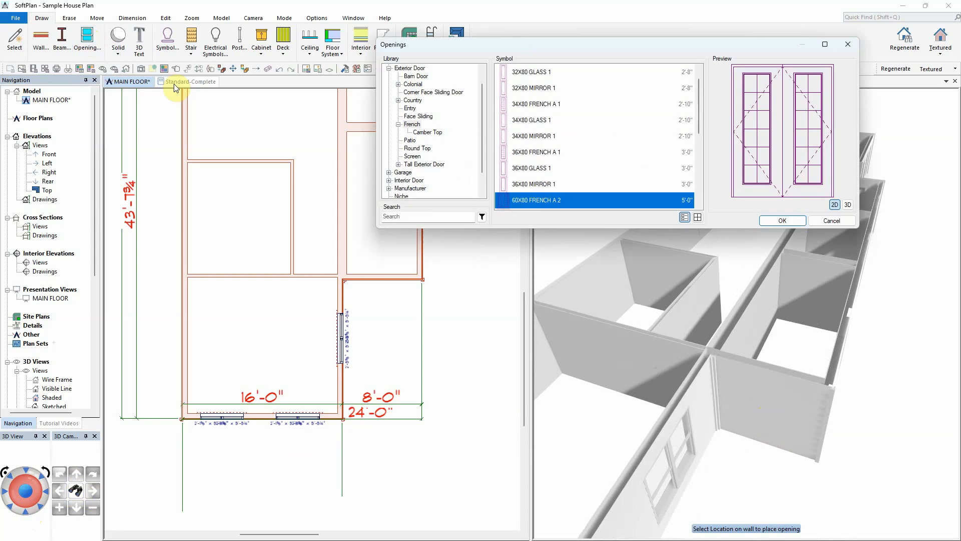
double_click(536, 152)
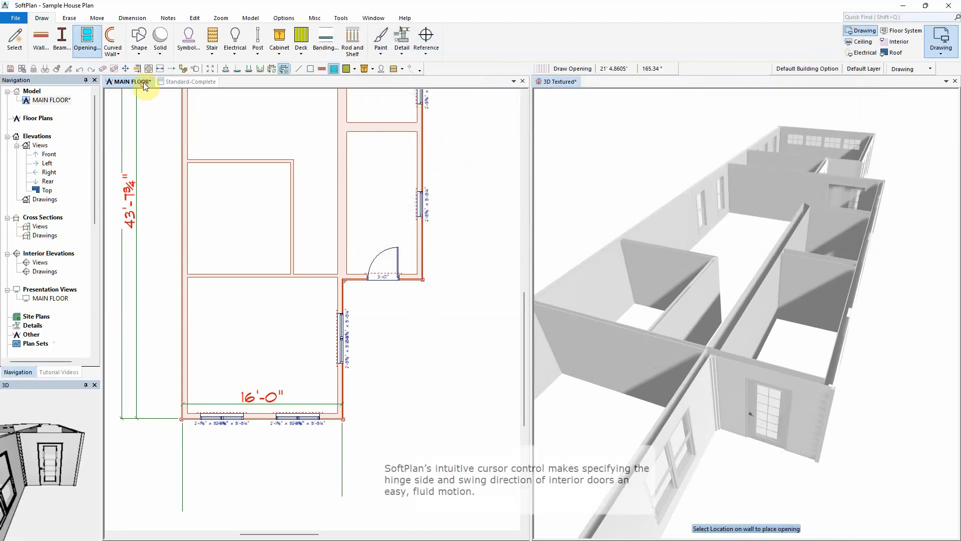
Step: Choose the 32x80 3 PANEL 1 interior door and place panel doors on the hall and room walls in the plan
left_click(82, 39)
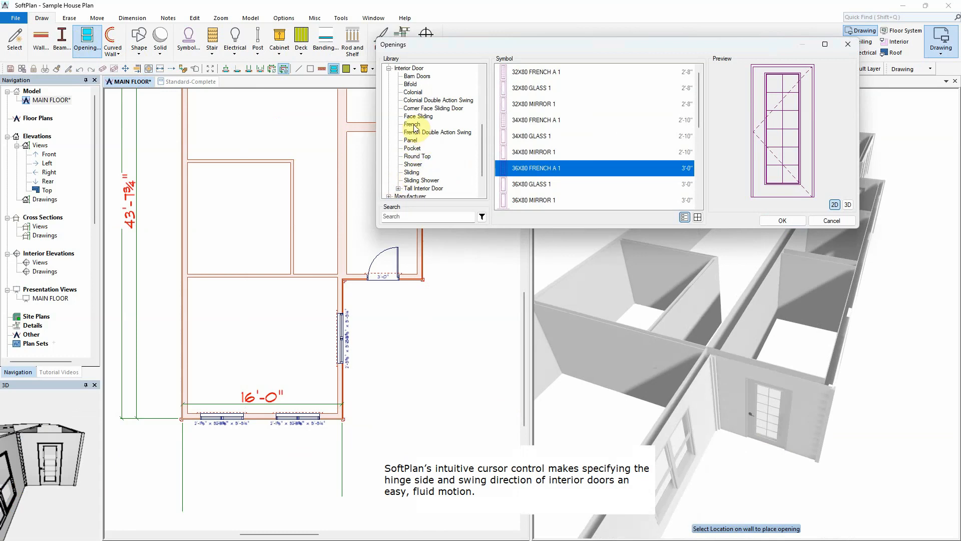
left_click(411, 140)
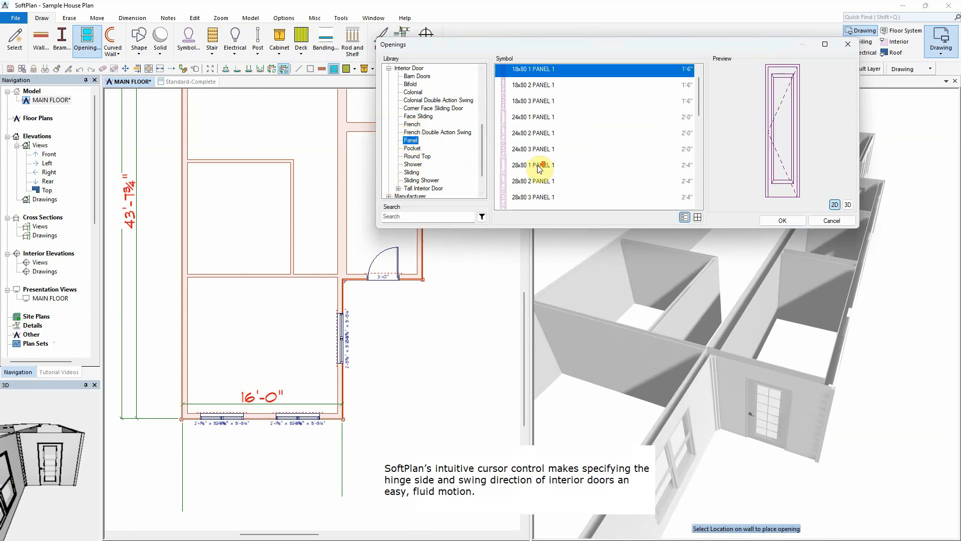
scroll(540, 168, "down", 3)
left_click(525, 200)
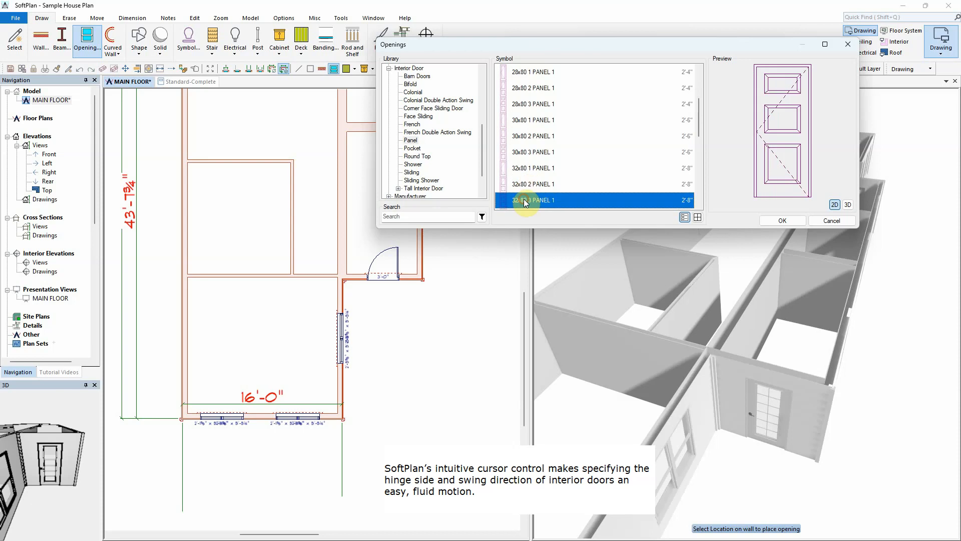
left_click(782, 221)
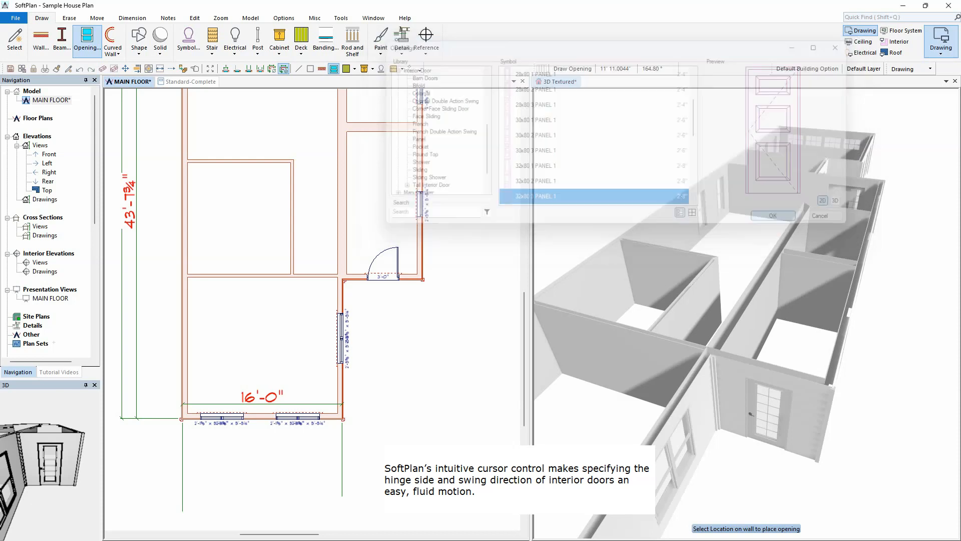
left_click(316, 275)
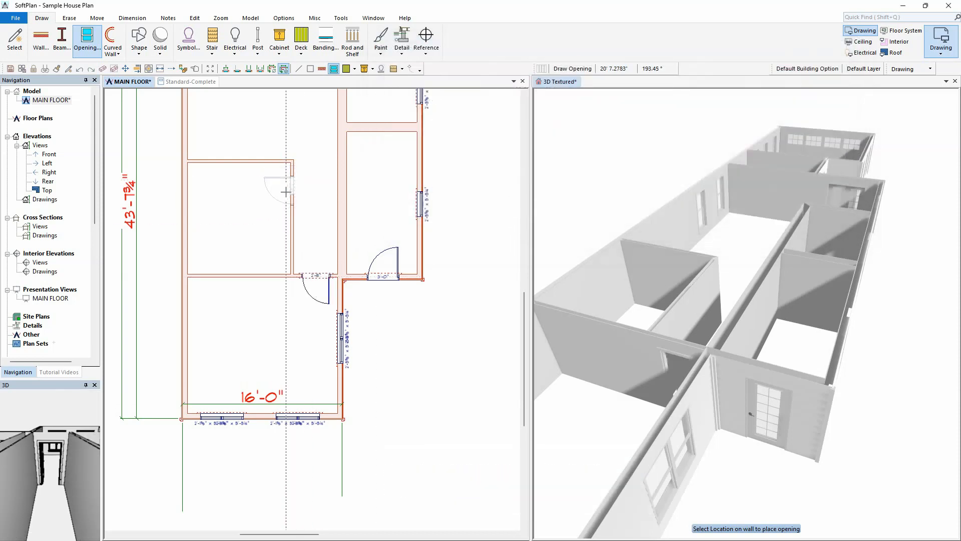
scroll(310, 153, "down", 2)
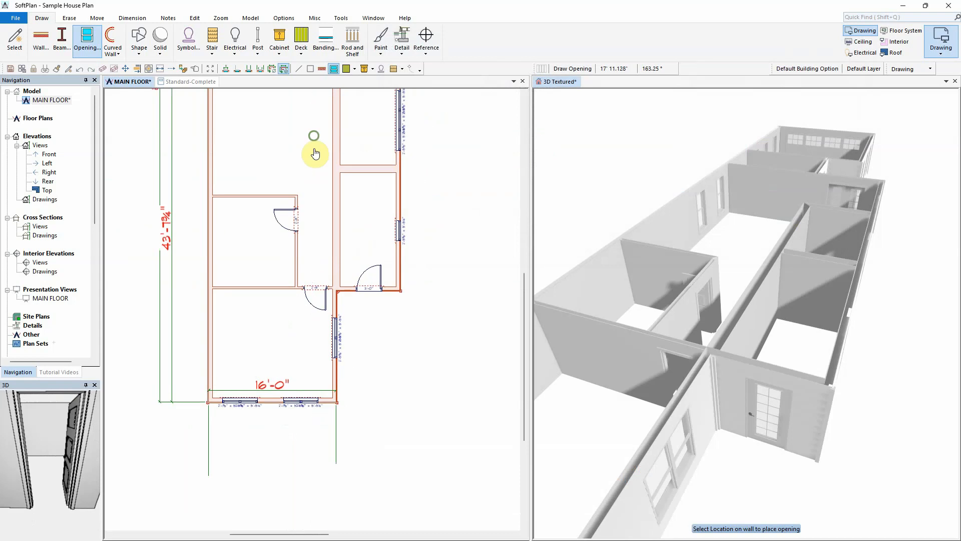
middle_click_drag(312, 150, 318, 365)
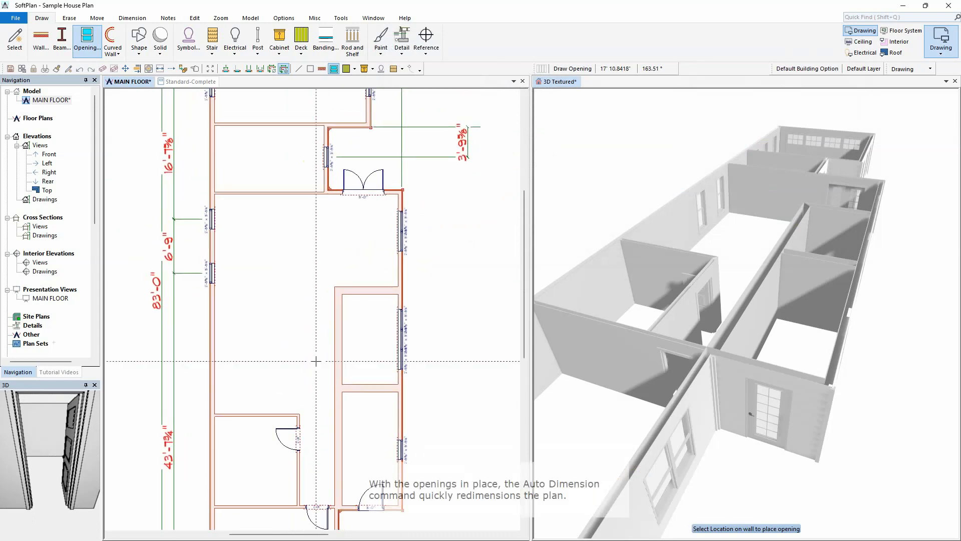
left_click(249, 191)
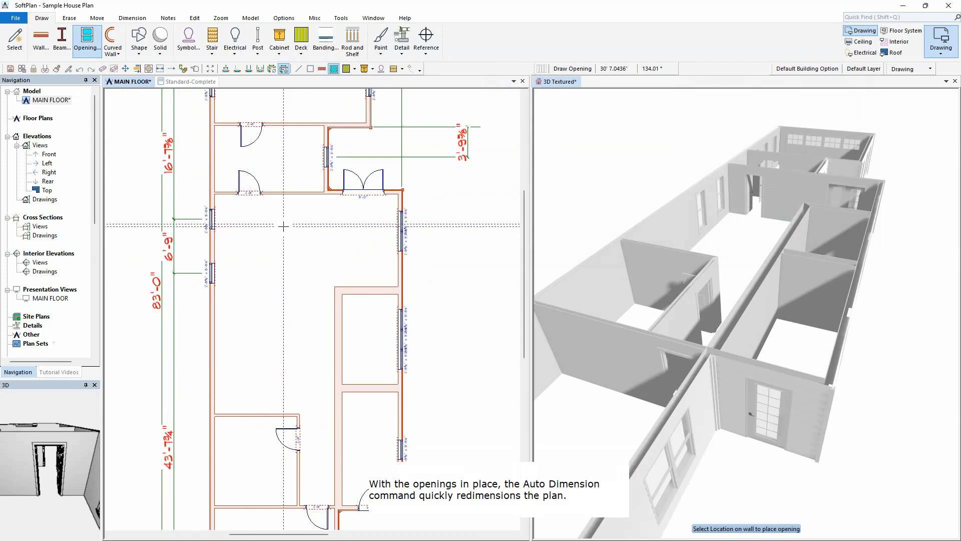
Step: Run Auto Dimension on the whole floor plan, confirming replacement of existing dimensions
left_click(212, 68)
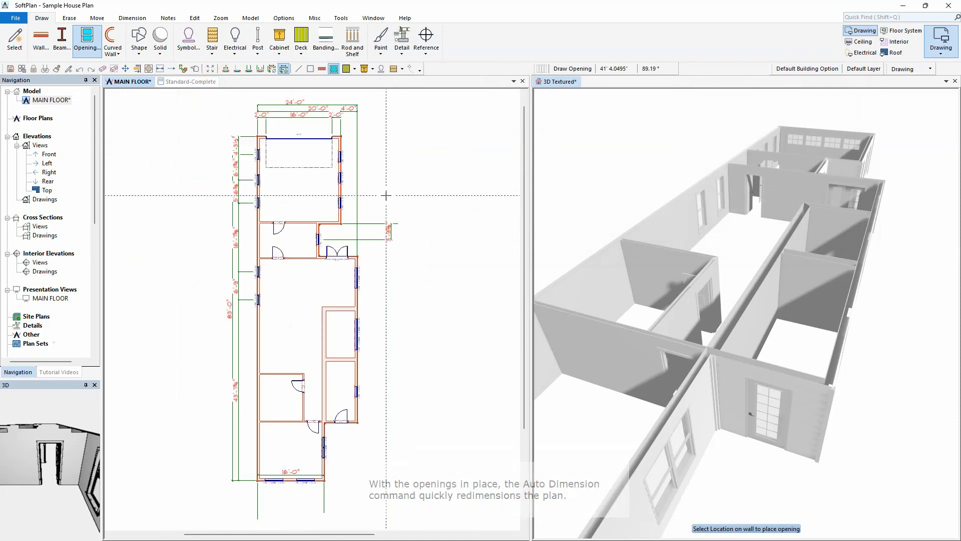
left_click(554, 81)
left_click(160, 385)
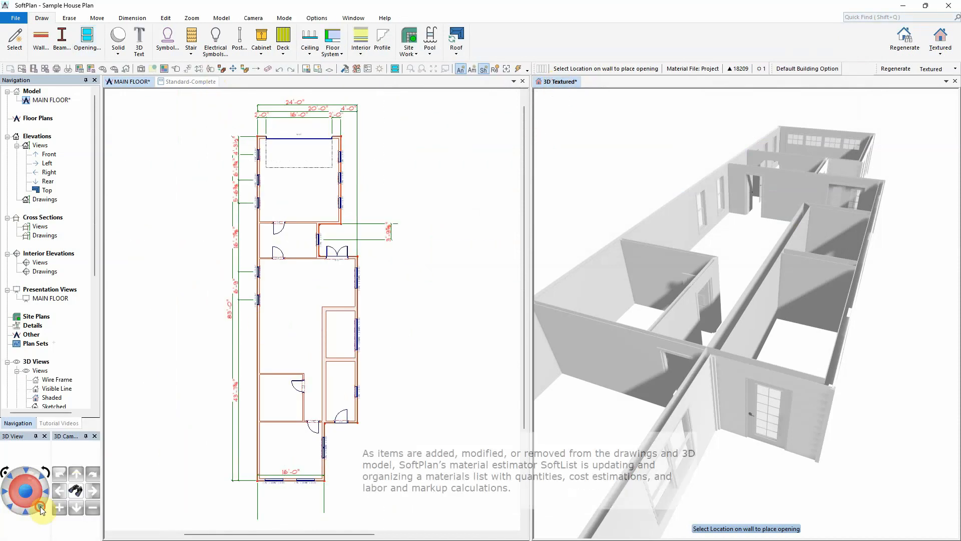
left_click(133, 18)
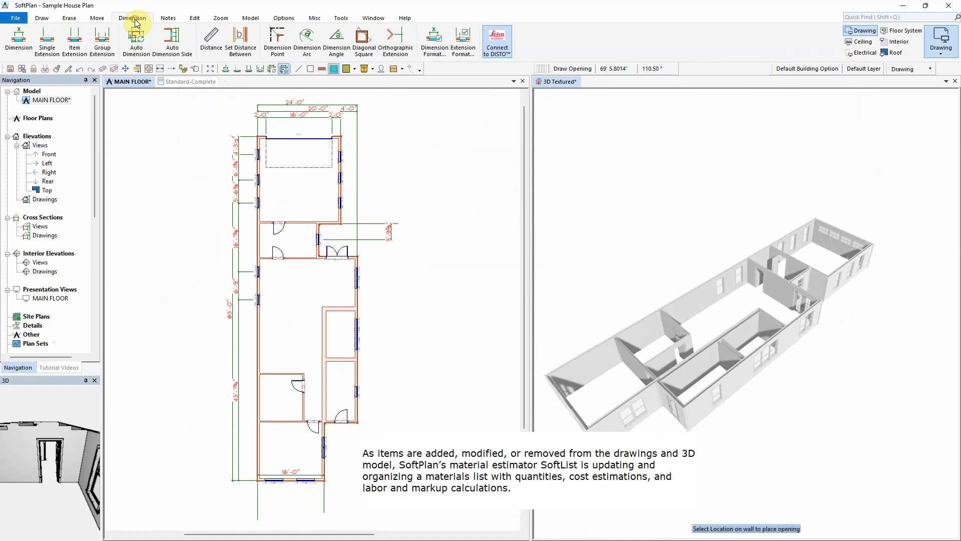
left_click(136, 39)
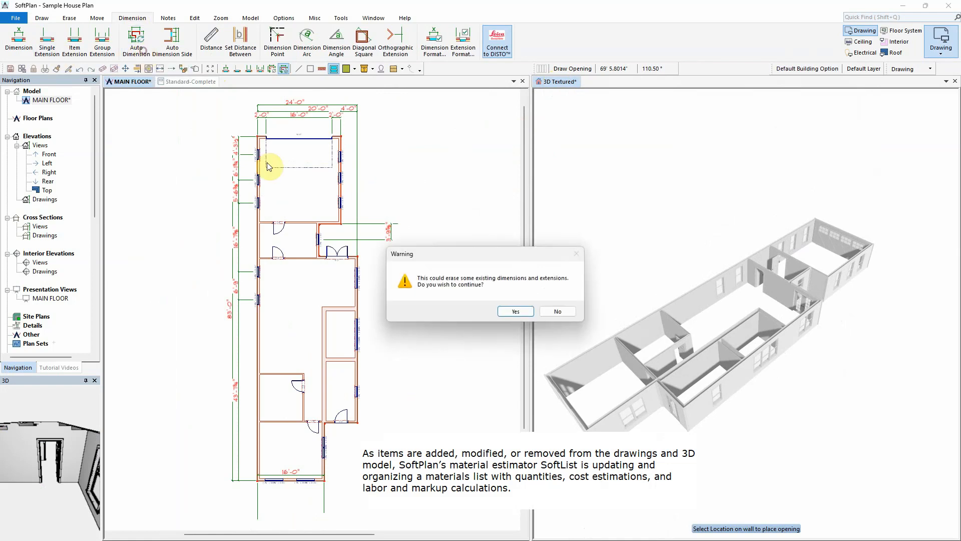
left_click(515, 311)
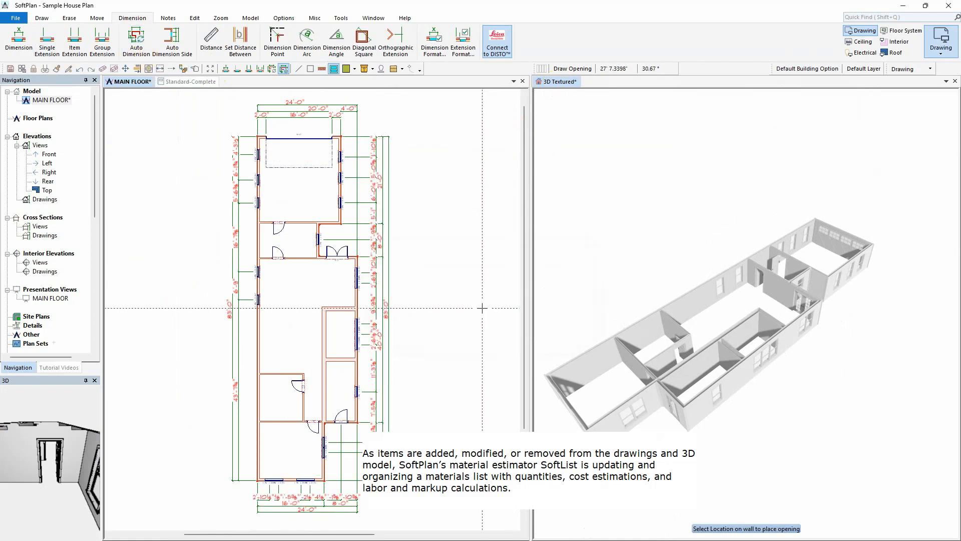
Step: Select all walls on the main floor and set their height to 10'0" with Wall Height
left_click(10, 69)
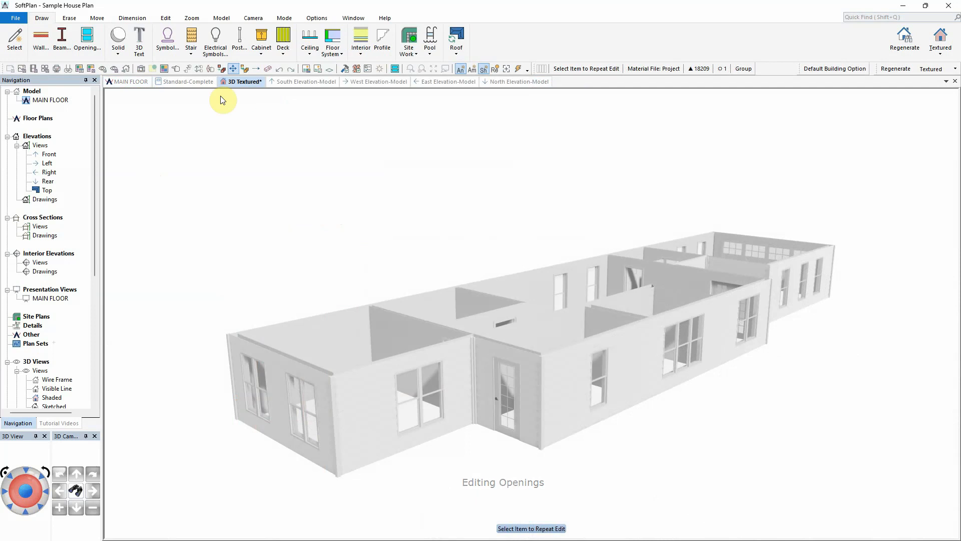
left_click(129, 82)
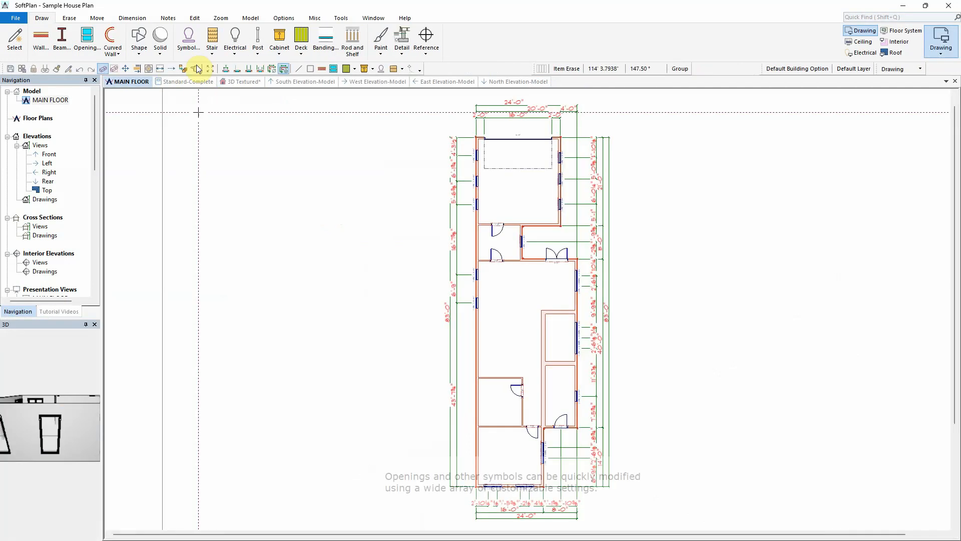
left_click(190, 19)
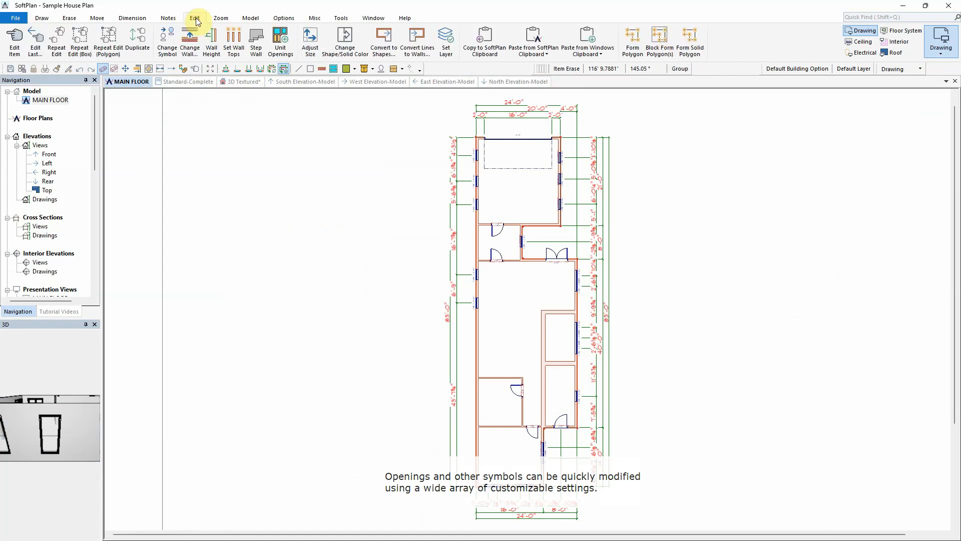
left_click(215, 50)
left_click_drag(431, 95, 679, 508)
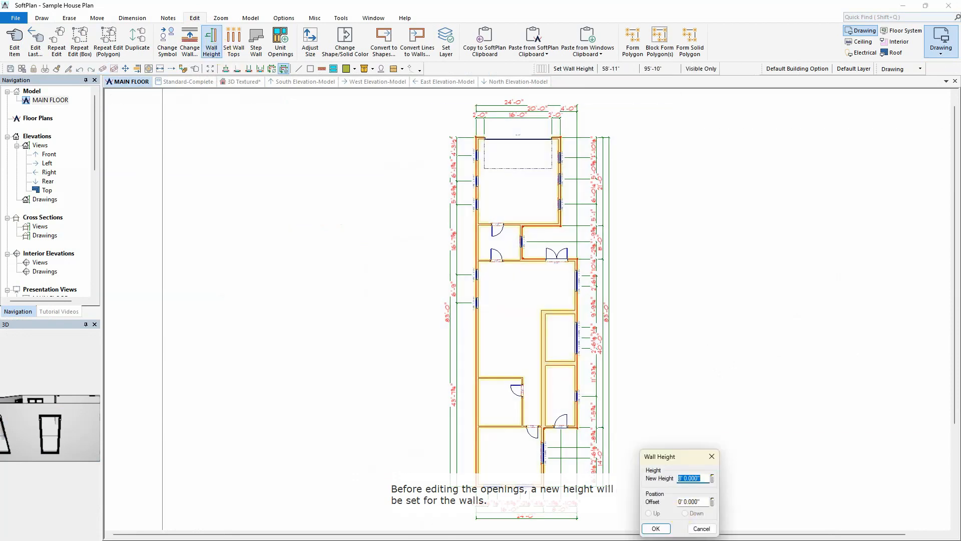
left_click(657, 529)
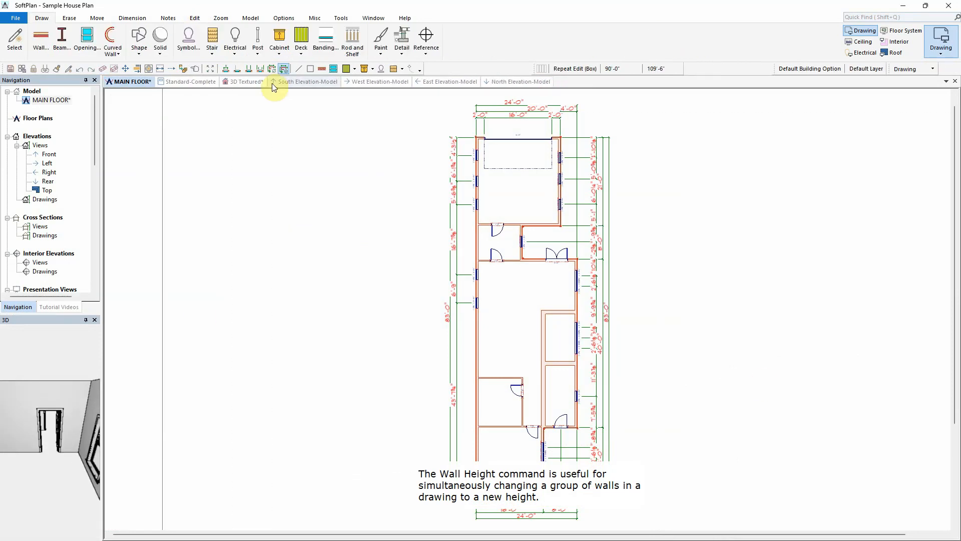
Step: Open the left window on the south elevation for editing and switch its exterior trim to custom trim with Custom material
left_click(272, 83)
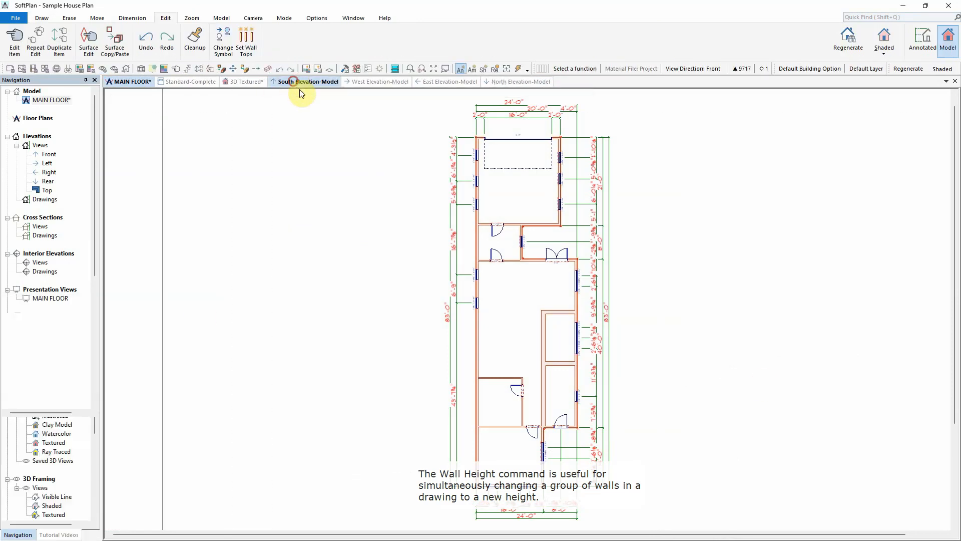
right_click(245, 311)
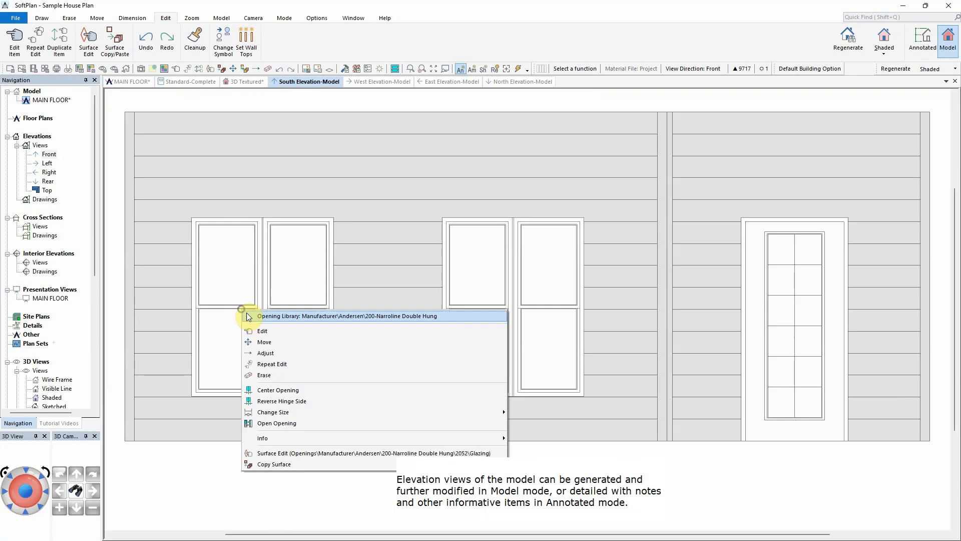
left_click(261, 332)
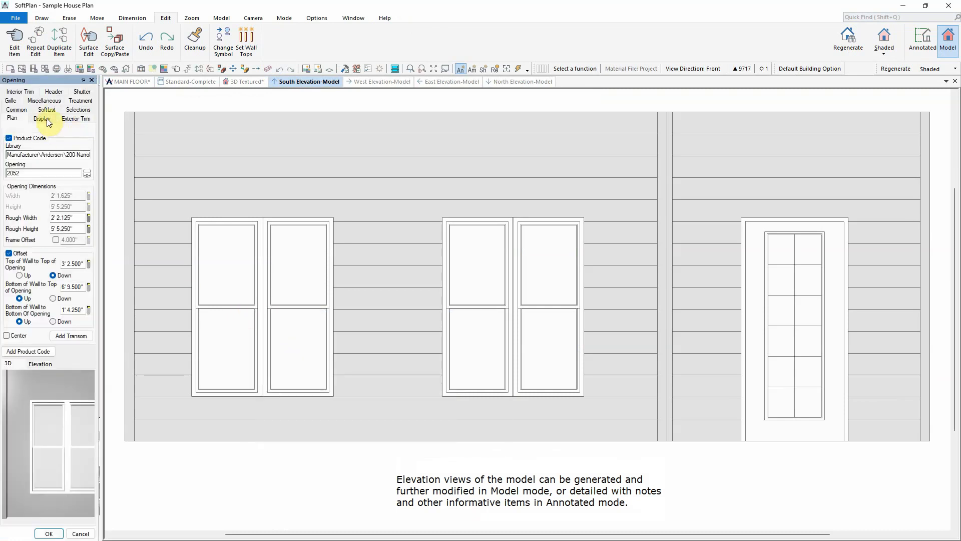
left_click(75, 118)
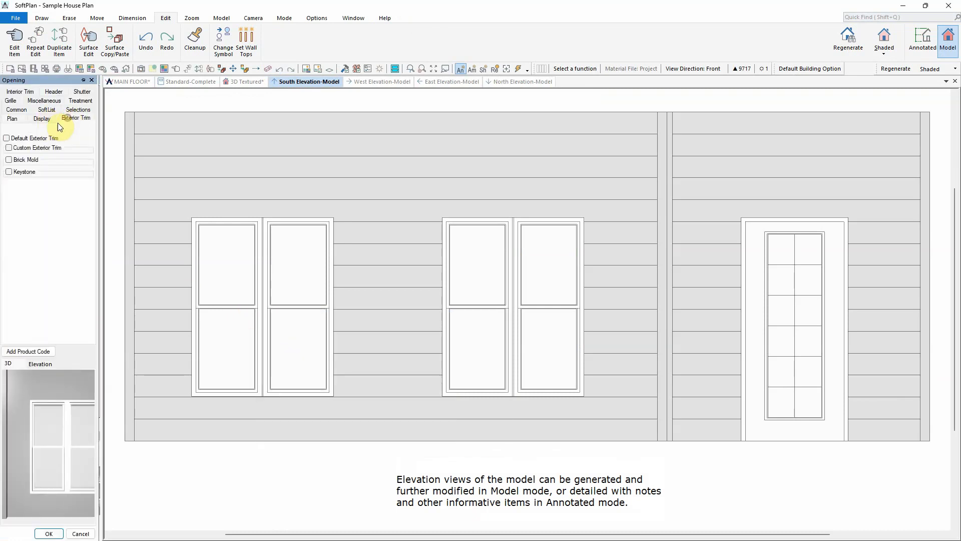
left_click(35, 140)
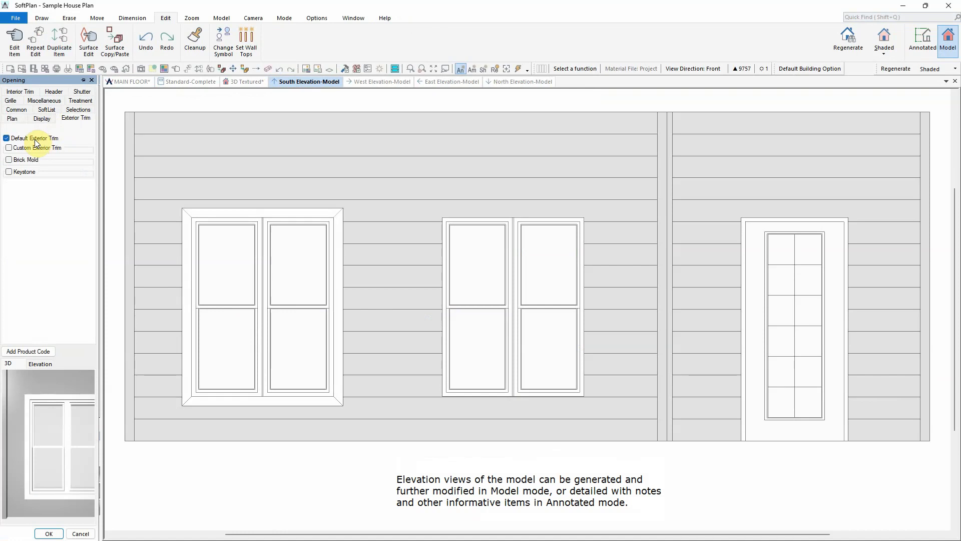
left_click(35, 147)
left_click(70, 157)
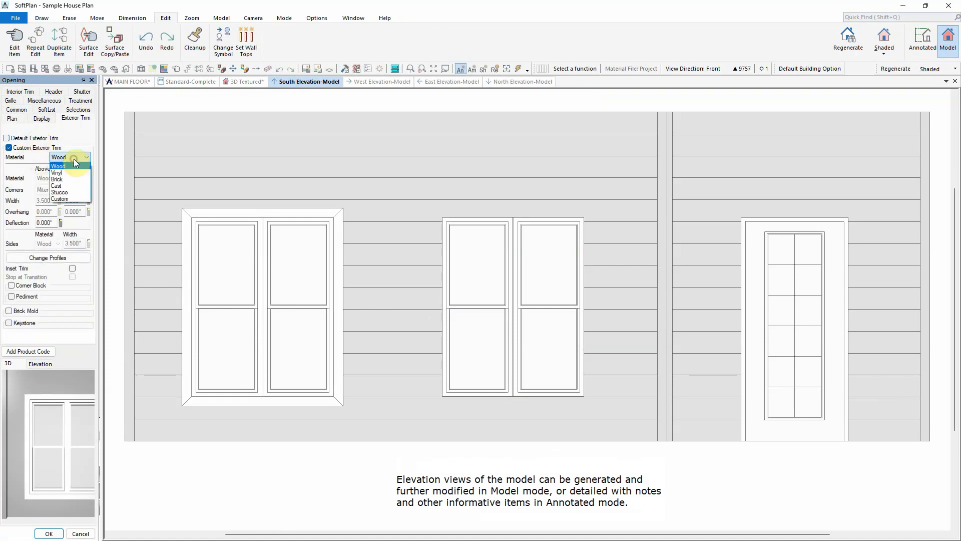
left_click(73, 199)
Step: Set the window's above and below trim corners to Through and both overhangs to 3"
left_click(55, 189)
left_click(47, 205)
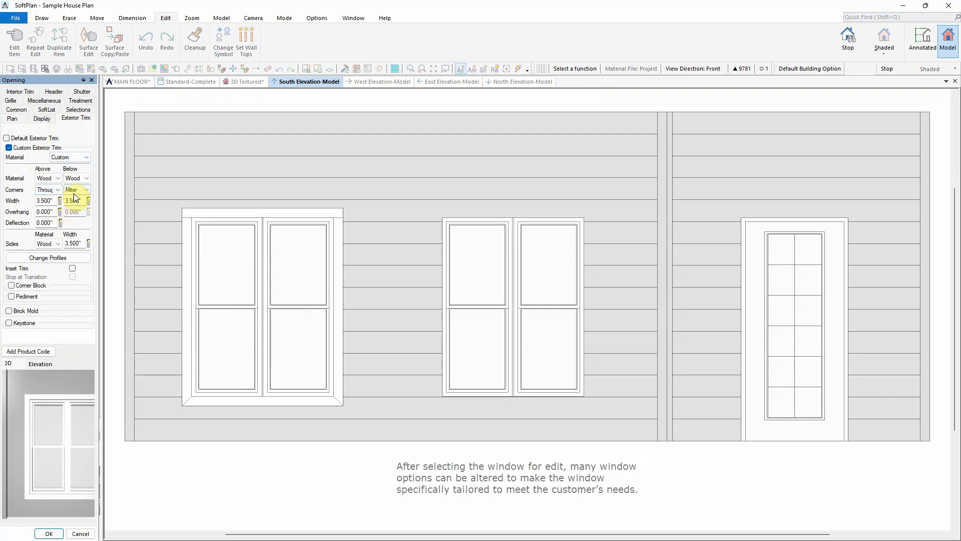
left_click(52, 212)
type("3")
key("Tab")
left_click(77, 189)
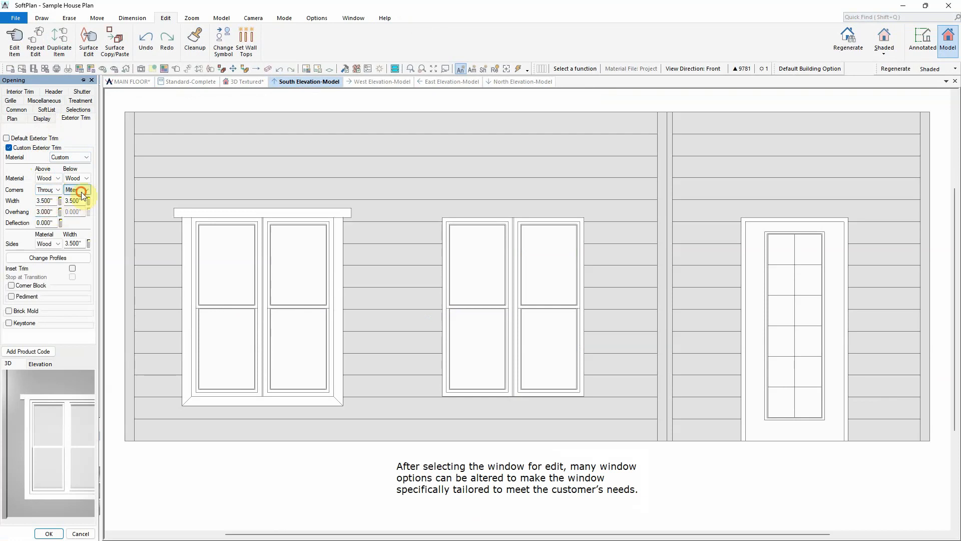
left_click(75, 205)
left_click(78, 212)
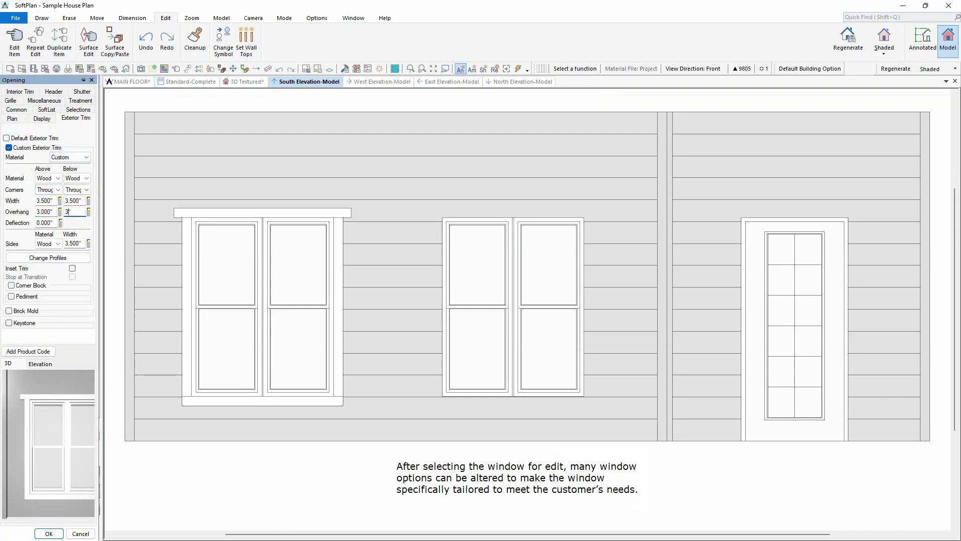
key("Tab")
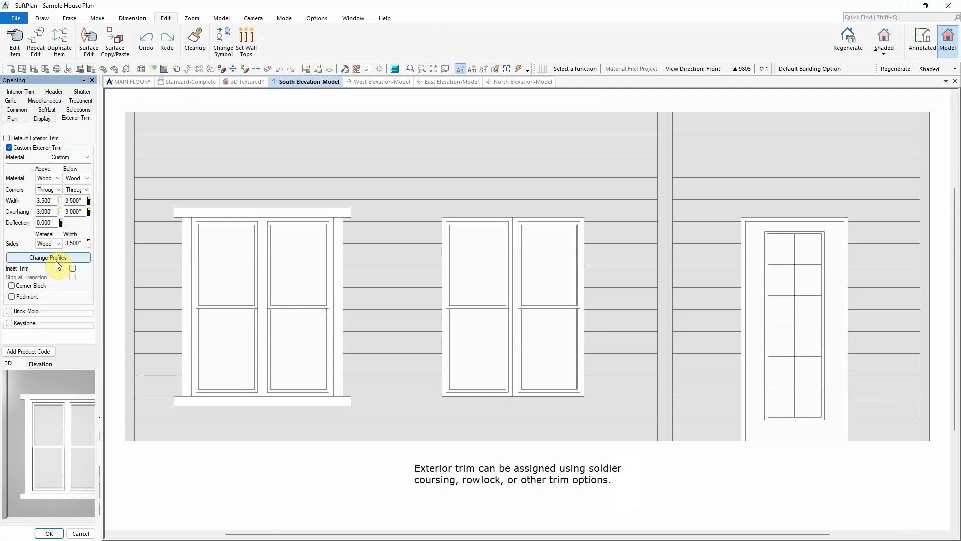
Step: Change the above trim profile to dentil molding 4 from the Dentil Molding library
left_click(56, 257)
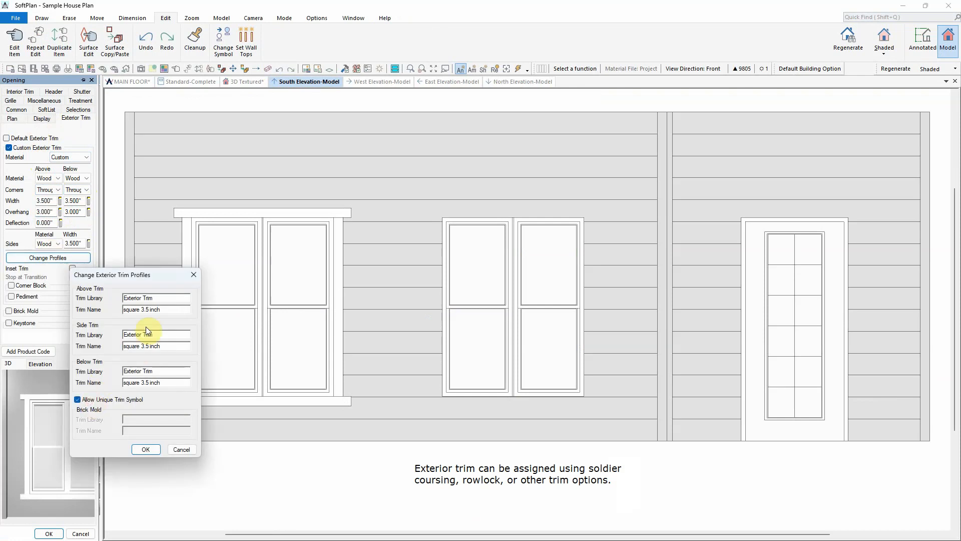
double_click(153, 309)
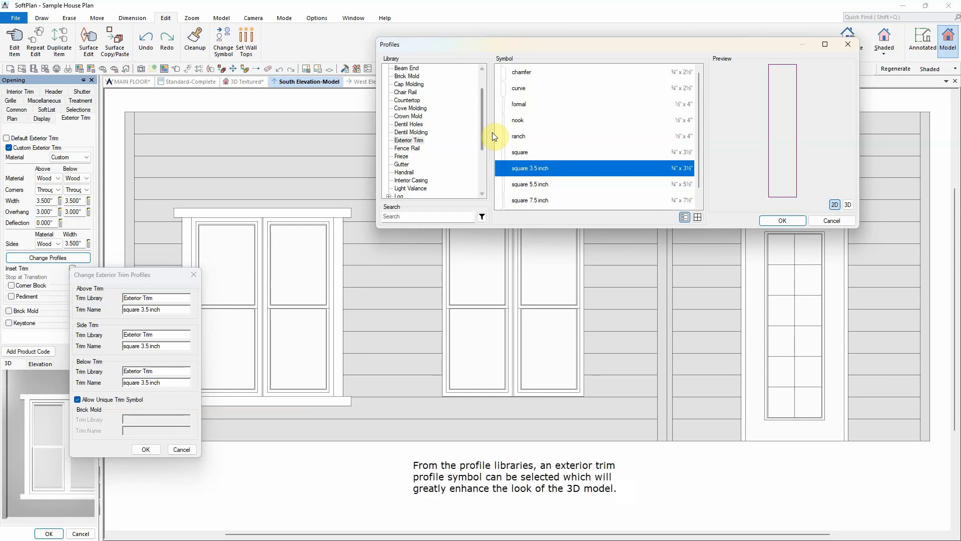
left_click(429, 132)
left_click(532, 125)
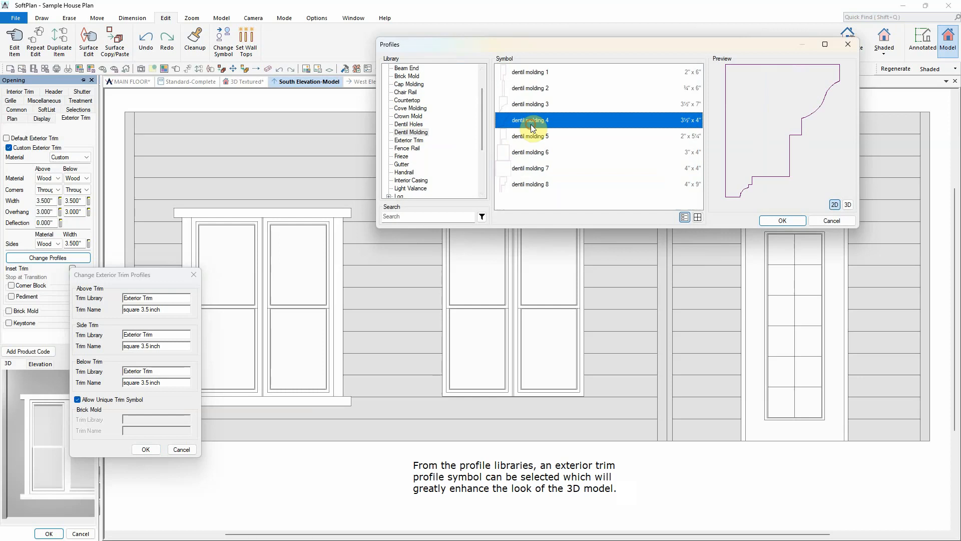
left_click(770, 220)
left_click(142, 449)
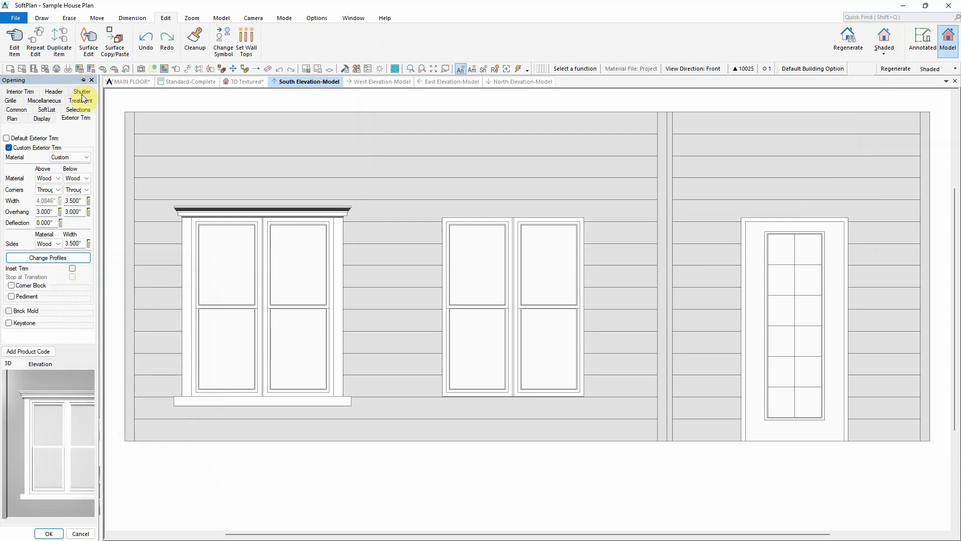
Step: Add board and batten traditional shutters to the window and turn on its grilles
left_click(82, 93)
left_click(19, 139)
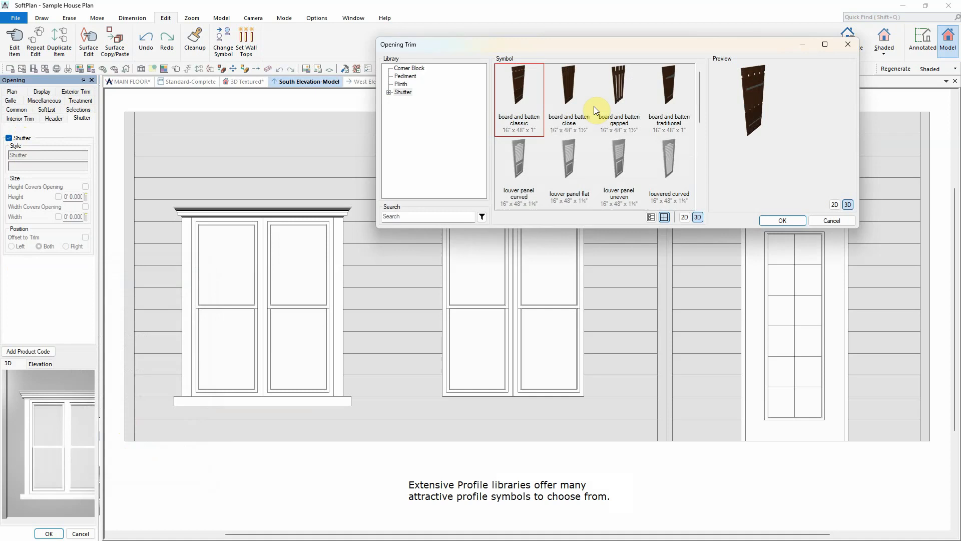
left_click(669, 85)
left_click(782, 221)
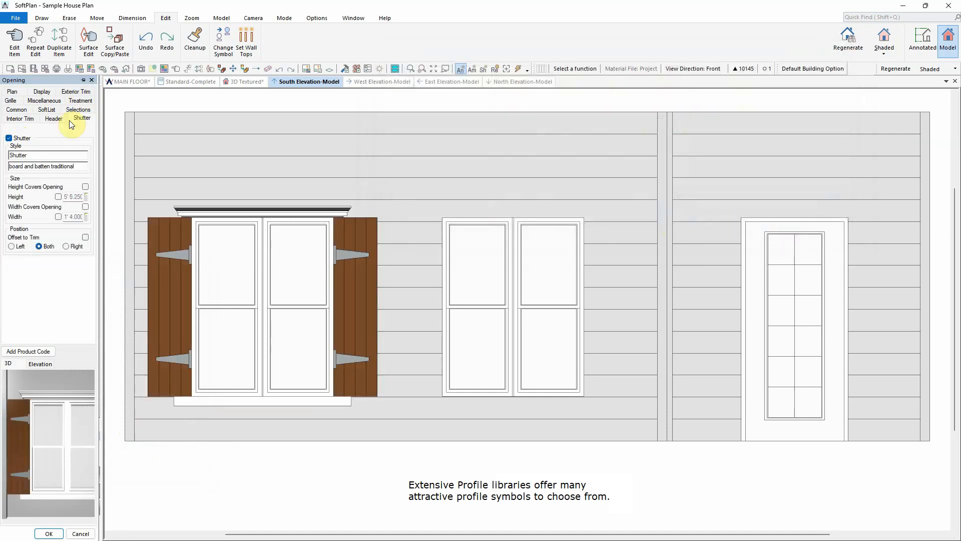
left_click(19, 102)
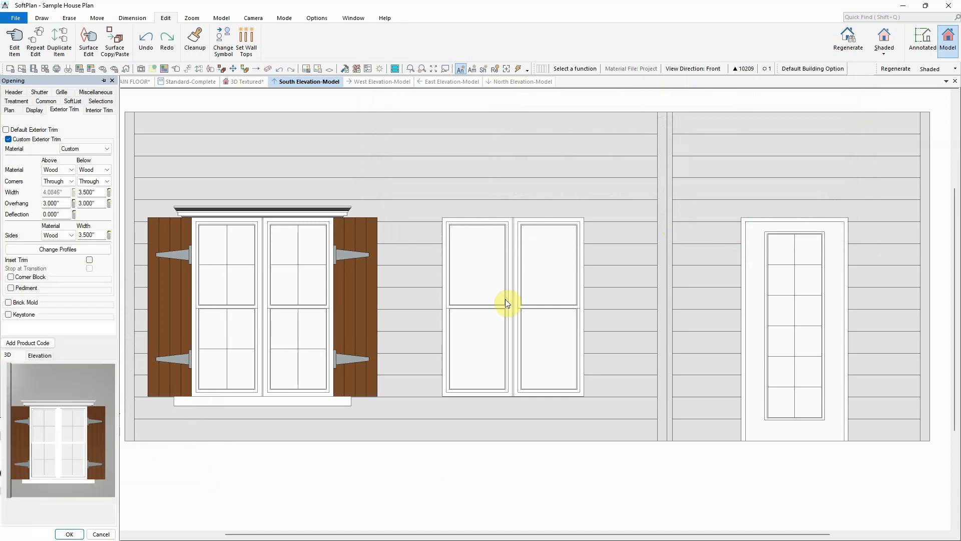
Step: Apply the same trim, shutter and grille edits to the second south window and the other openings with Repeat Edit
right_click(491, 297)
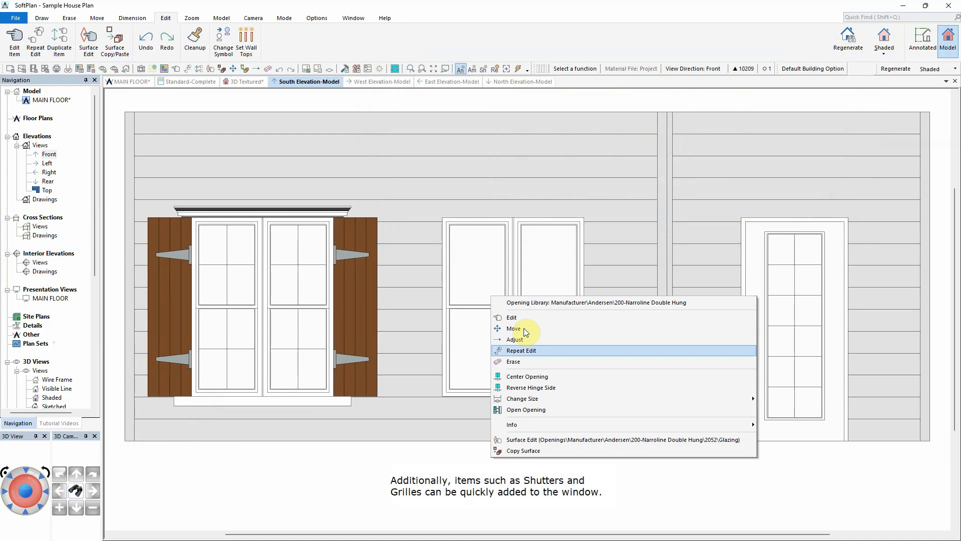
left_click(531, 350)
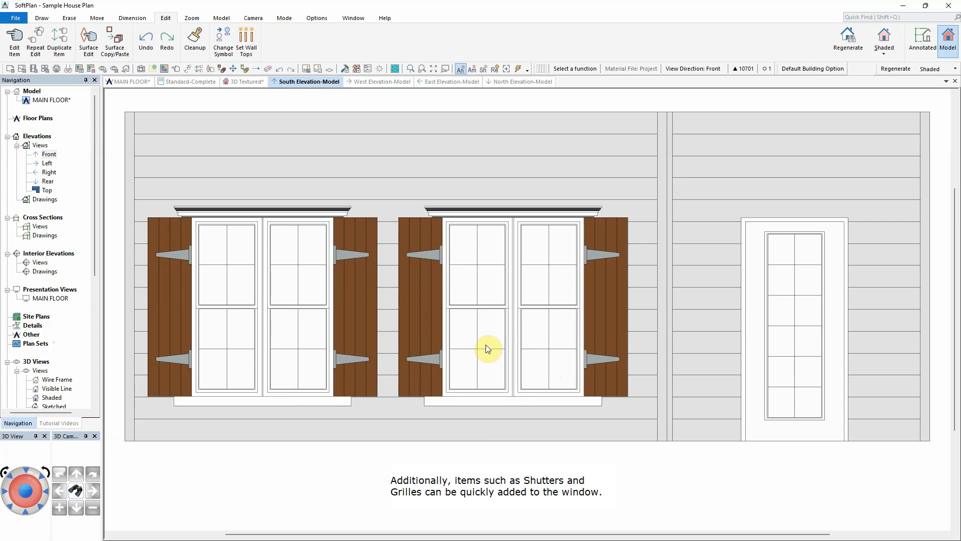
left_click(452, 81)
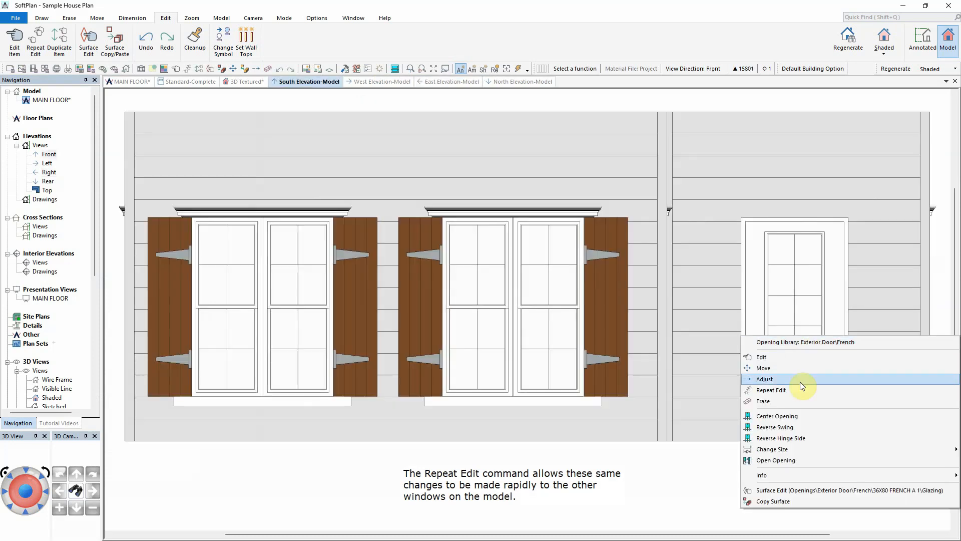
left_click(800, 380)
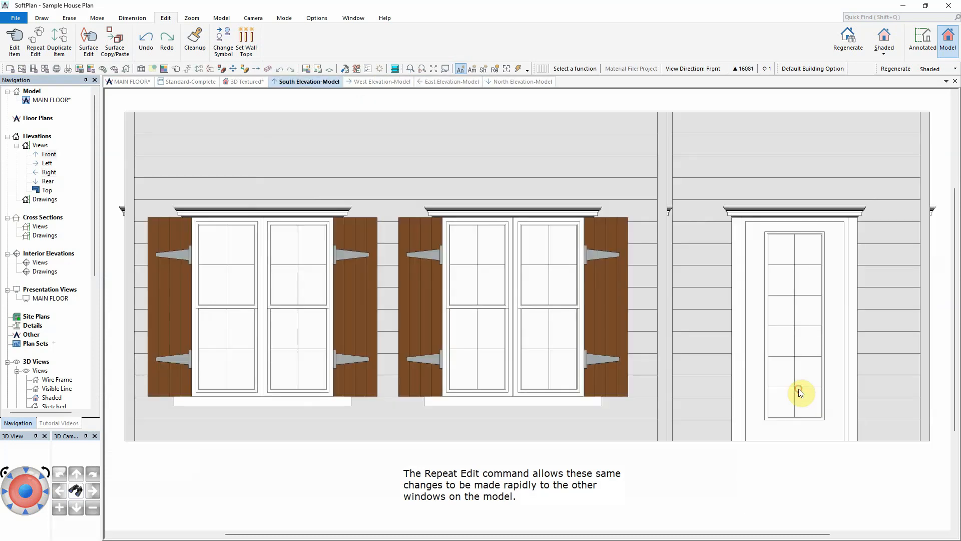
Step: Add a 1'0" high transom above the 36X80 FRENCH A 1 exterior door
right_click(806, 335)
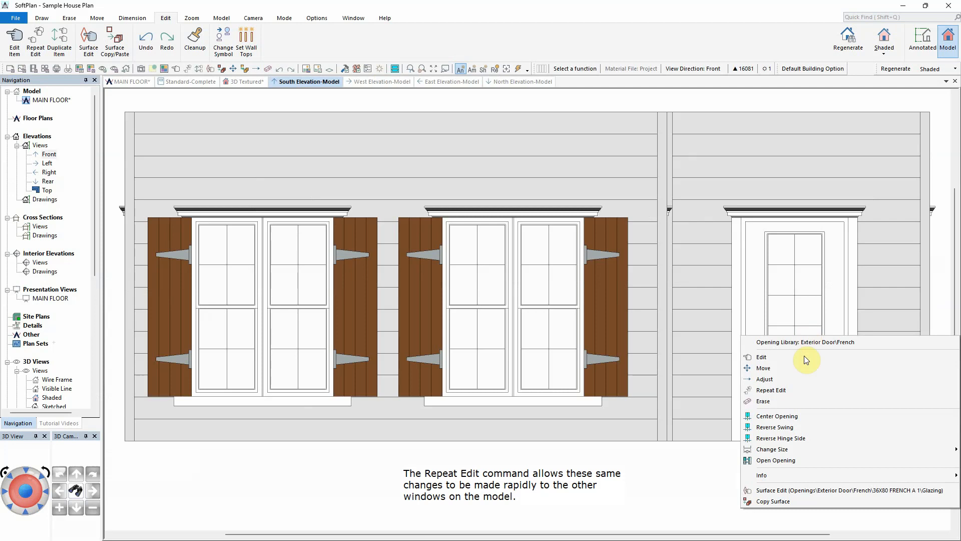
left_click(803, 358)
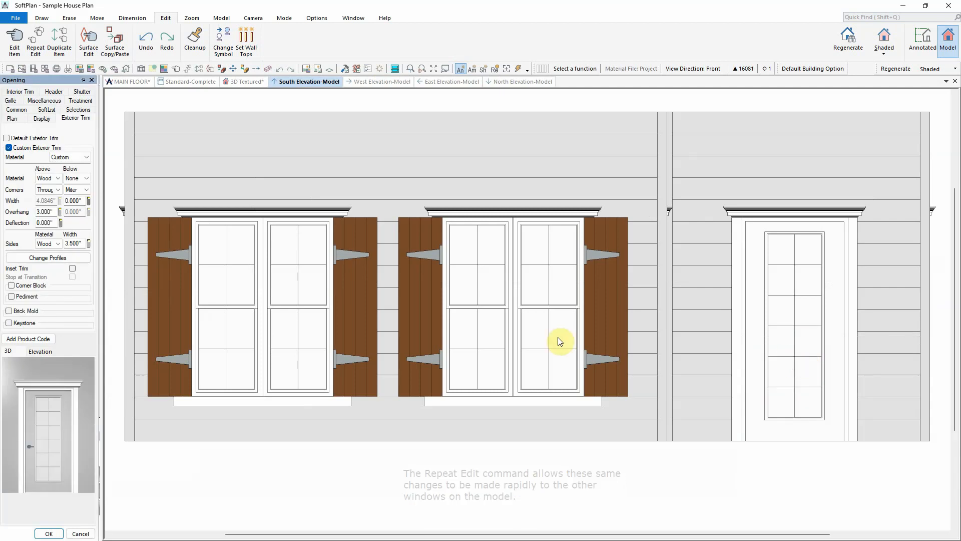
left_click(12, 119)
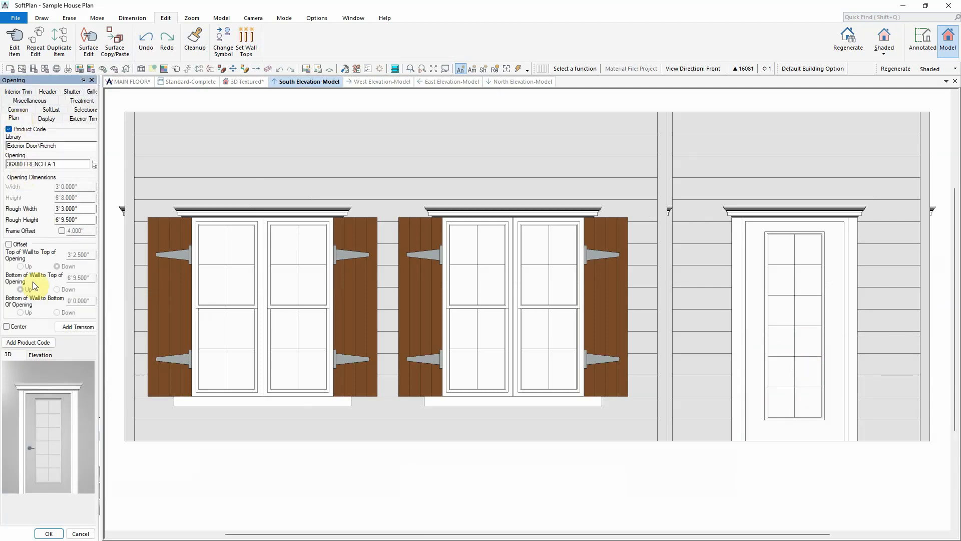
left_click(69, 326)
double_click(168, 390)
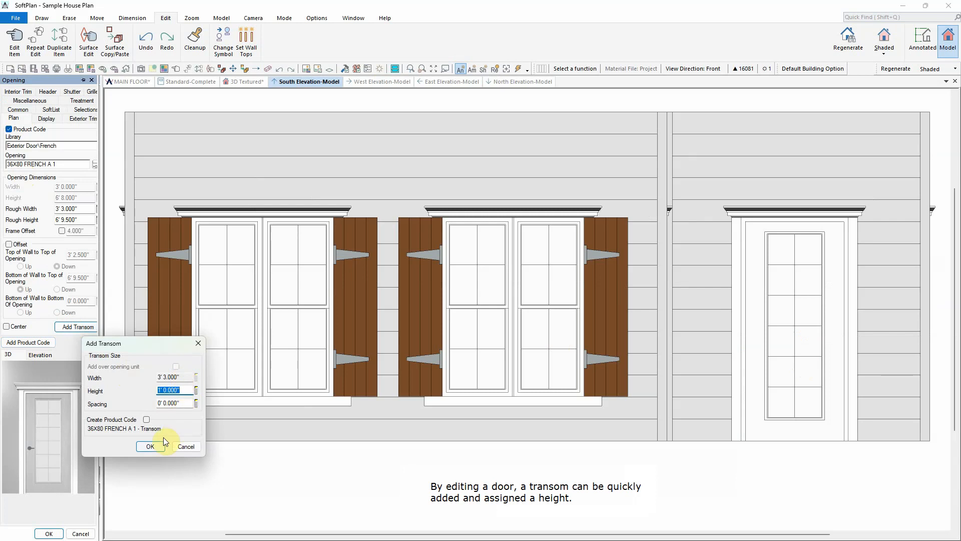
left_click(152, 446)
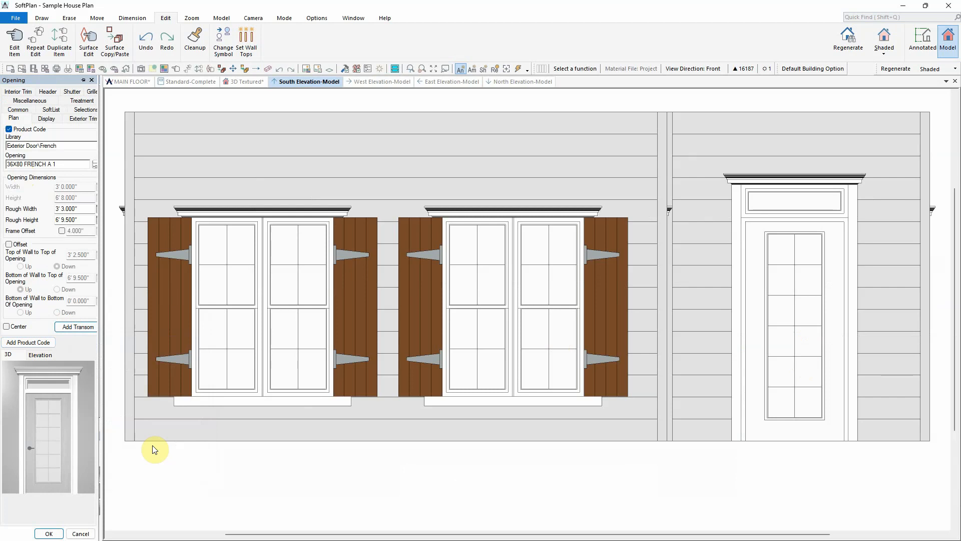
Step: Inspect the model in the 3D textured view and aim the camera at the kitchen wall surface
left_click(245, 83)
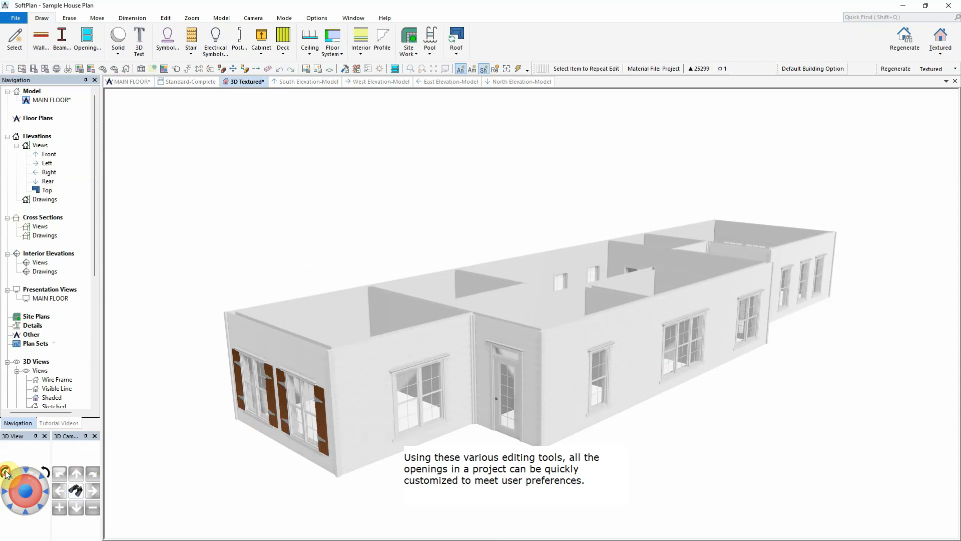
left_click(6, 473)
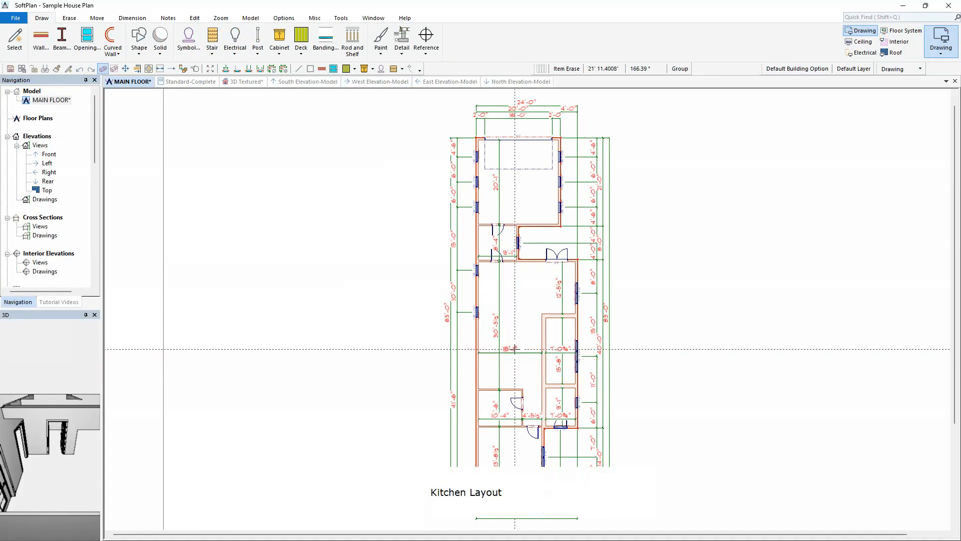
scroll(520, 350, "up", 3)
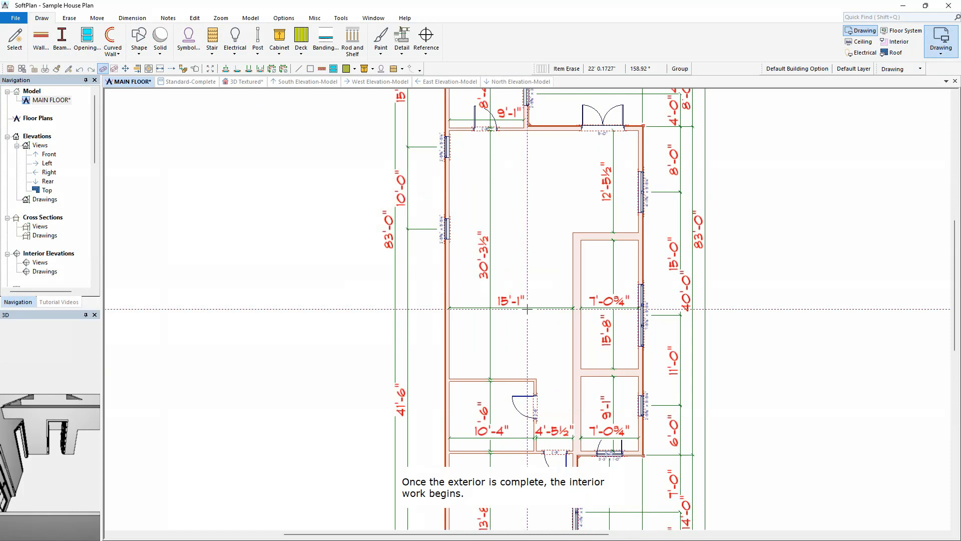
left_click(244, 82)
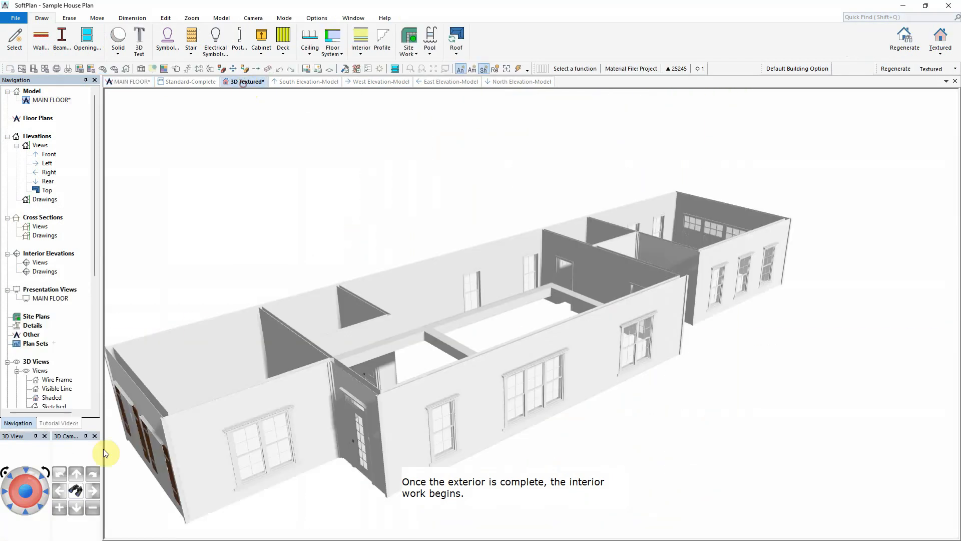
left_click(75, 490)
left_click(449, 285)
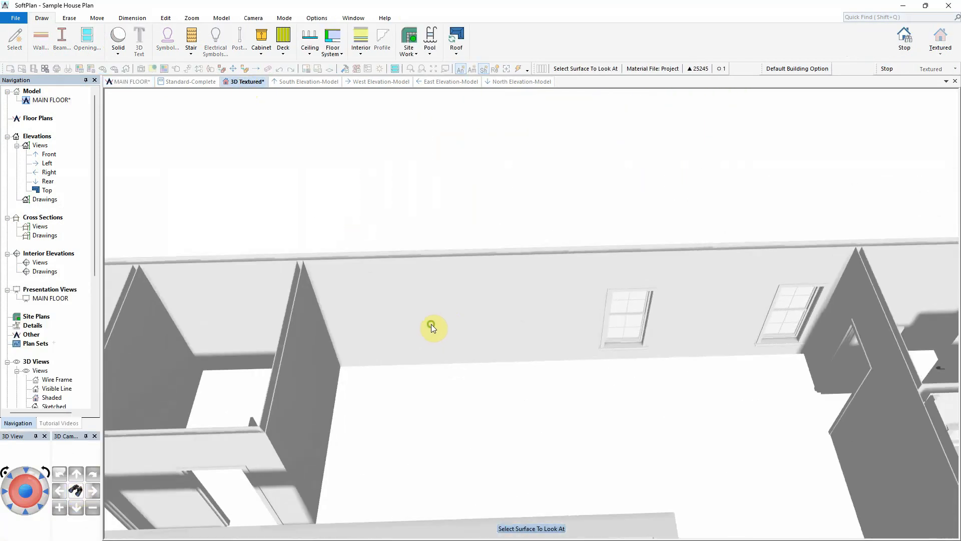
Step: Place a 36" wide corner base cabinet with a 1 door face in the kitchen wall corner
left_click(261, 48)
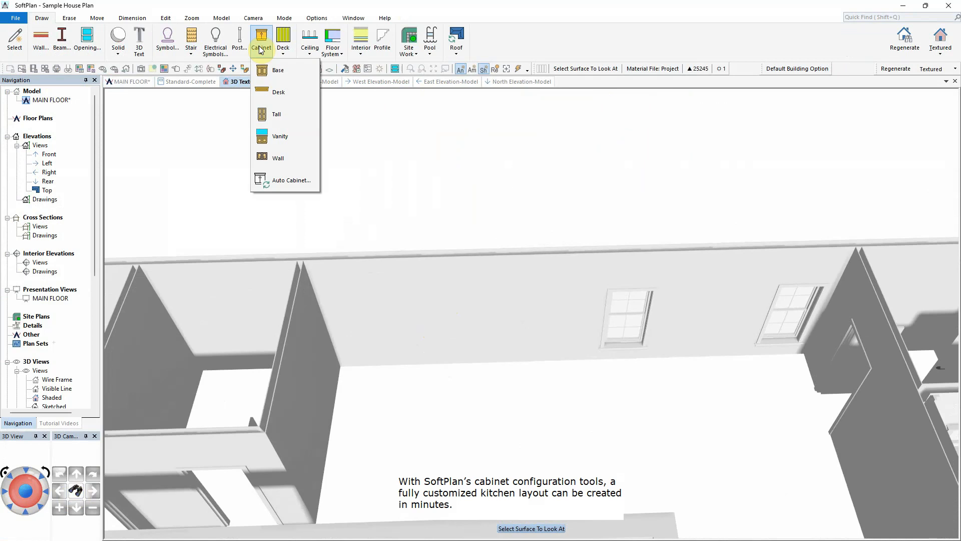
left_click(275, 72)
left_click(252, 181)
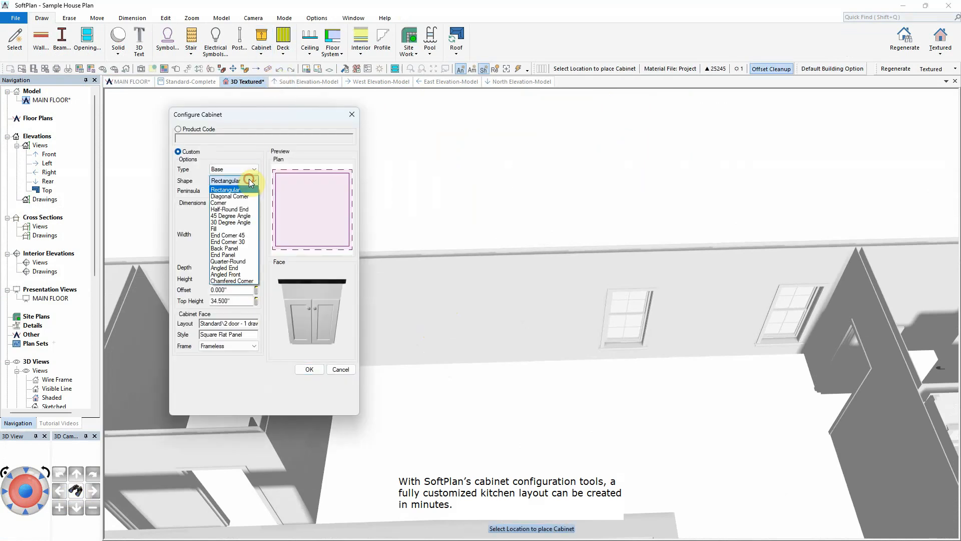
left_click(246, 203)
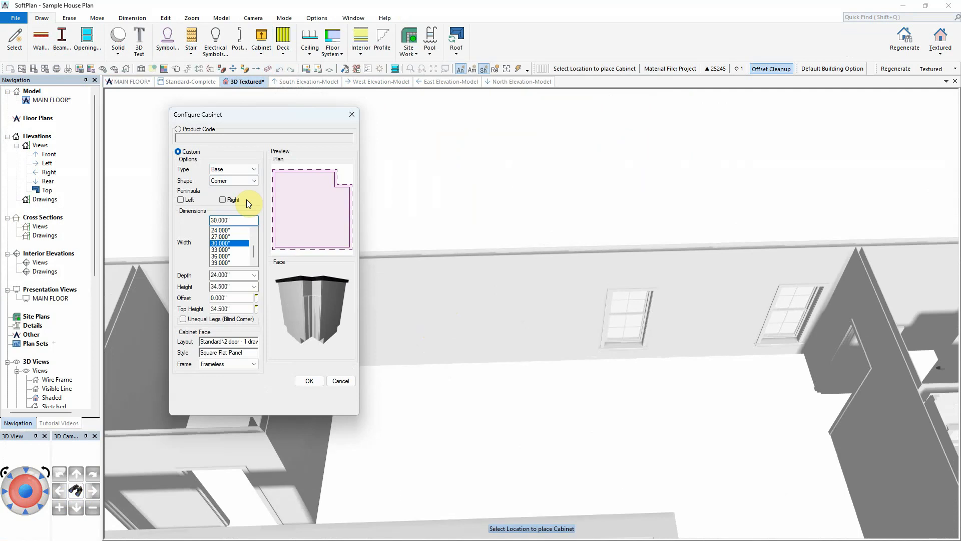
left_click(231, 256)
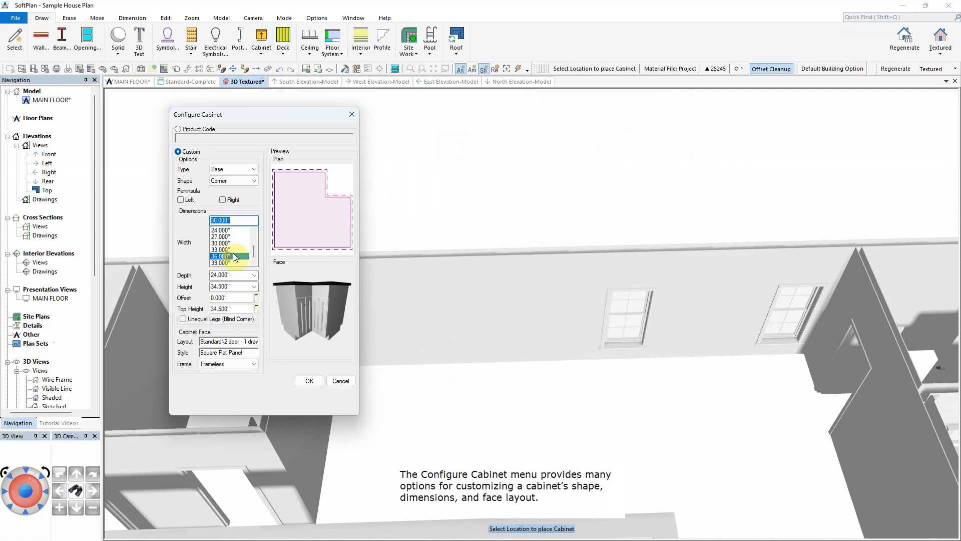
double_click(228, 341)
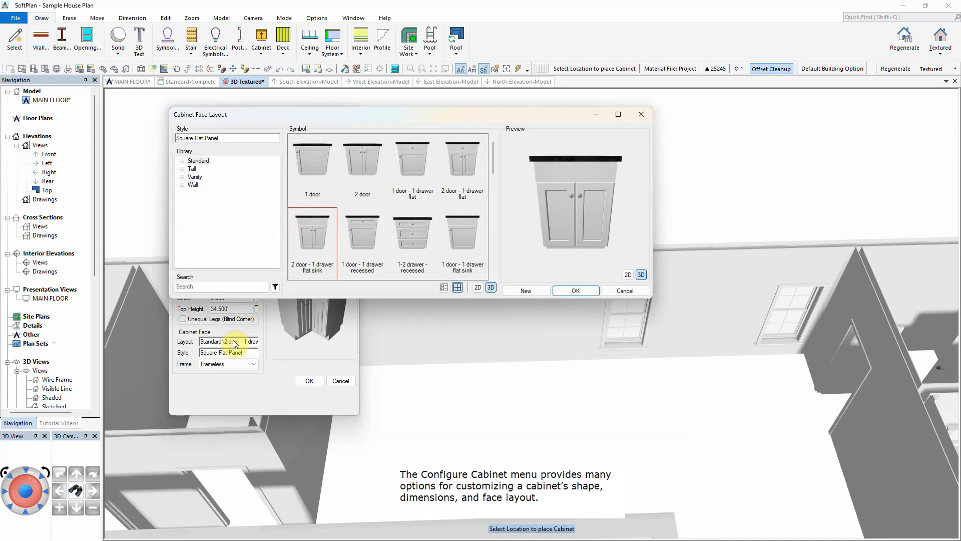
left_click(315, 161)
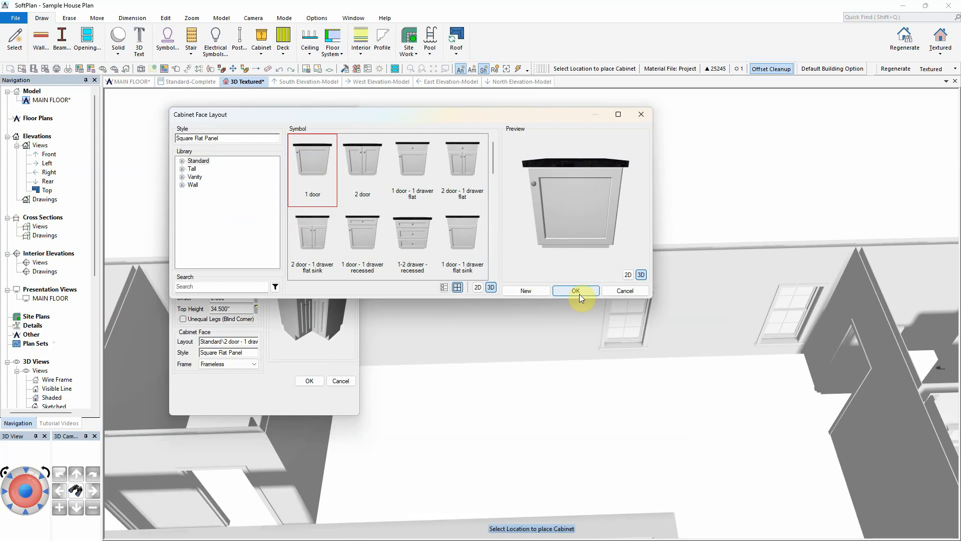
left_click(576, 291)
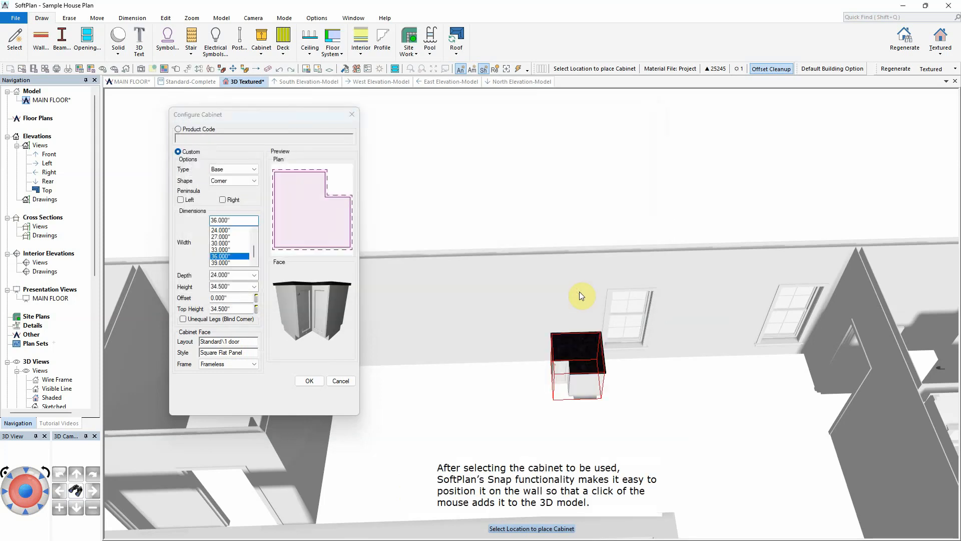
left_click(309, 381)
left_click(337, 373)
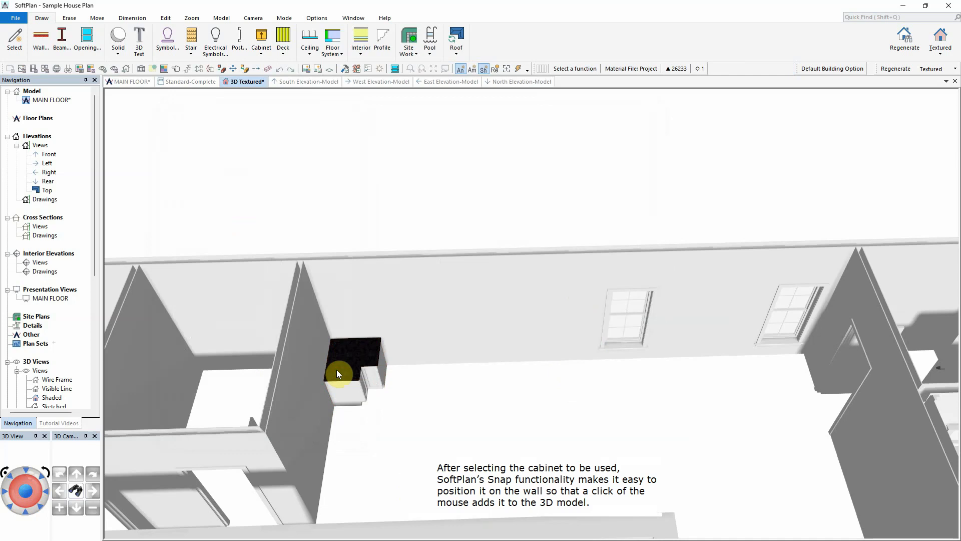
Step: Add a base cabinet with a 1 door - 1 drawer recessed face beside the corner cabinet
left_click(261, 40)
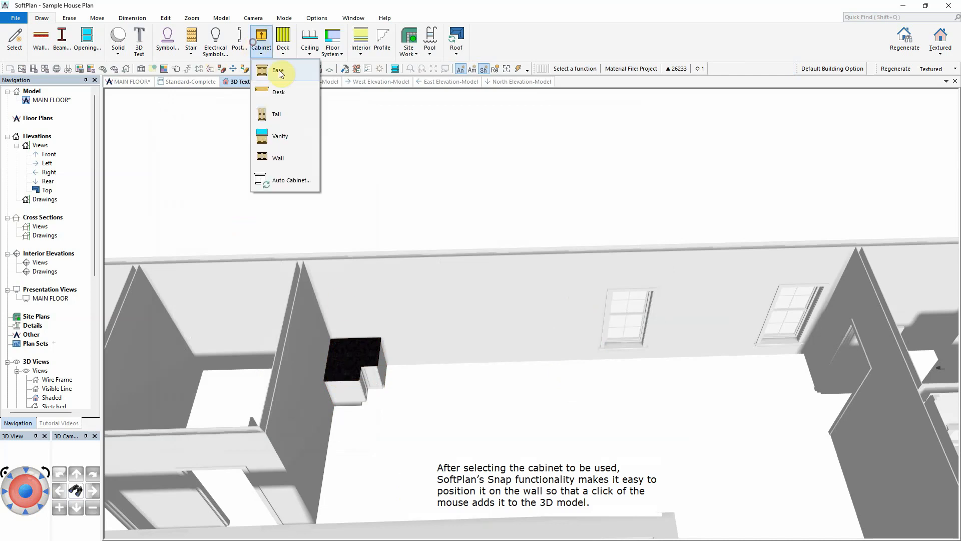
left_click(279, 71)
scroll(231, 232, "up", 1)
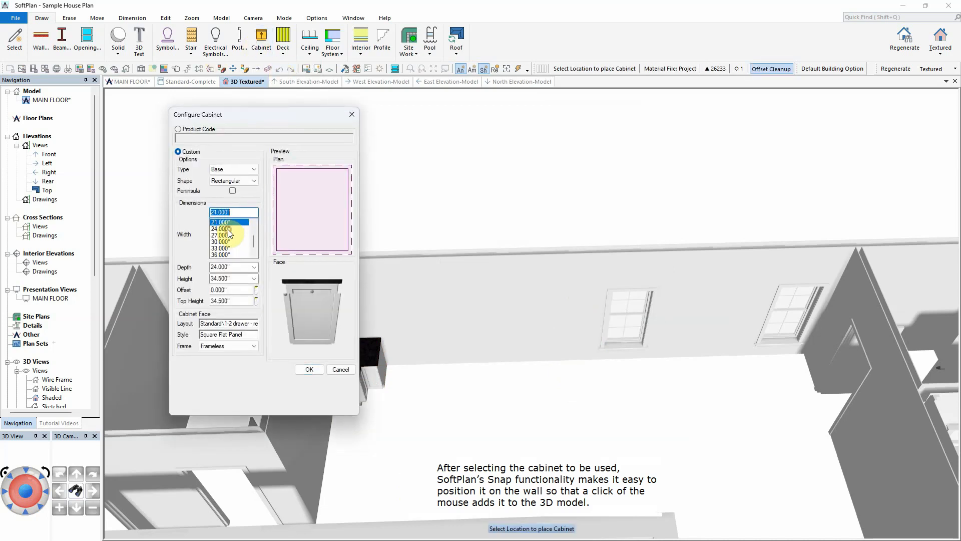
left_click(235, 325)
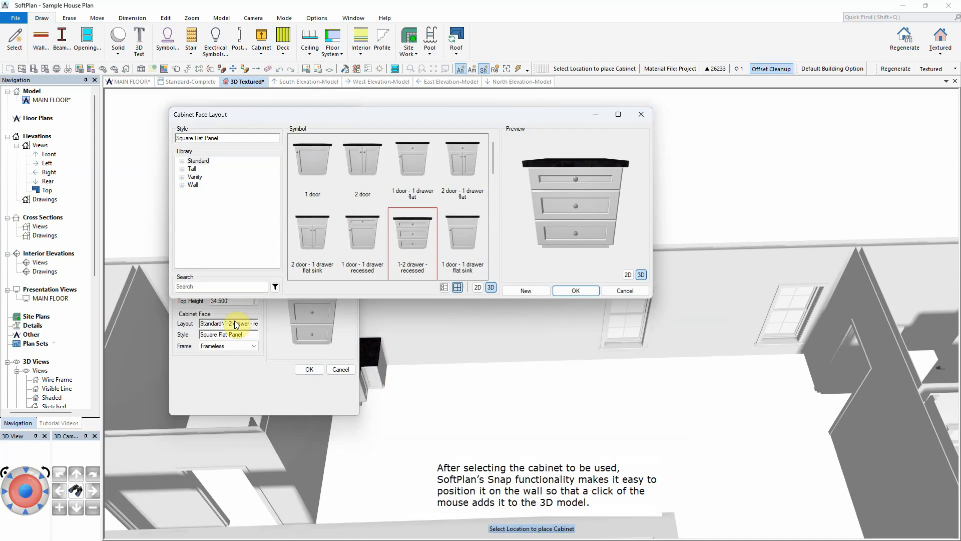
left_click(356, 225)
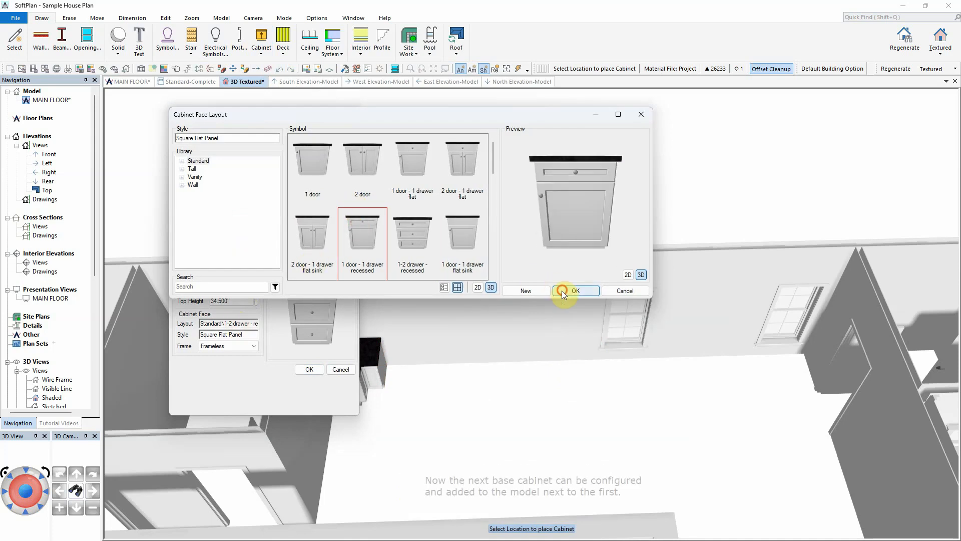
left_click(563, 290)
key("Return")
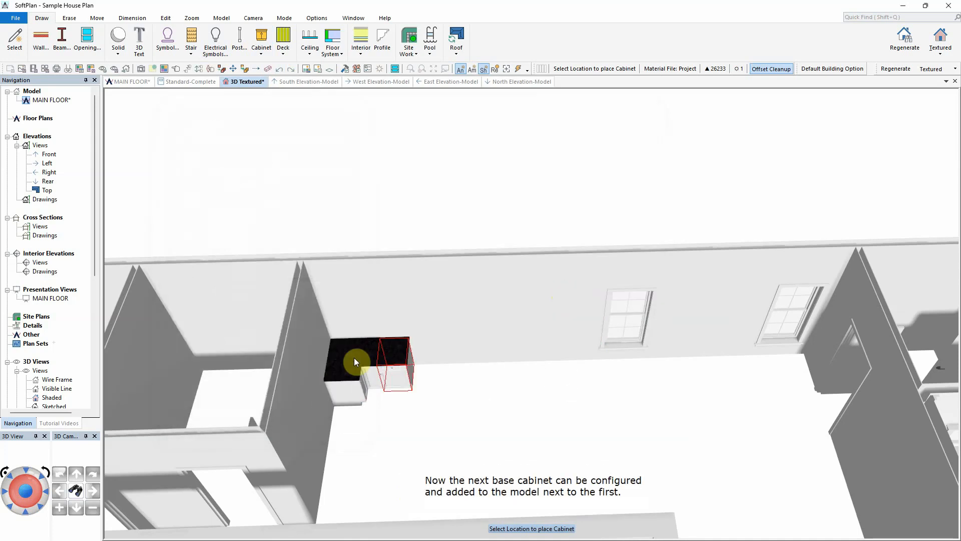
left_click(354, 358)
left_click(365, 382)
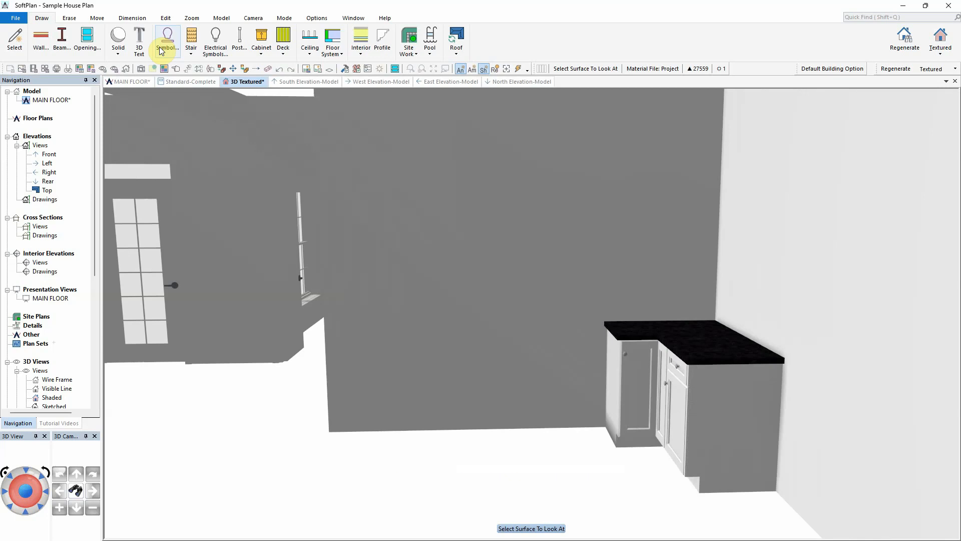
Step: Insert the General Electric 36in dual-fuel professional range symbol next to the cabinets
left_click(161, 50)
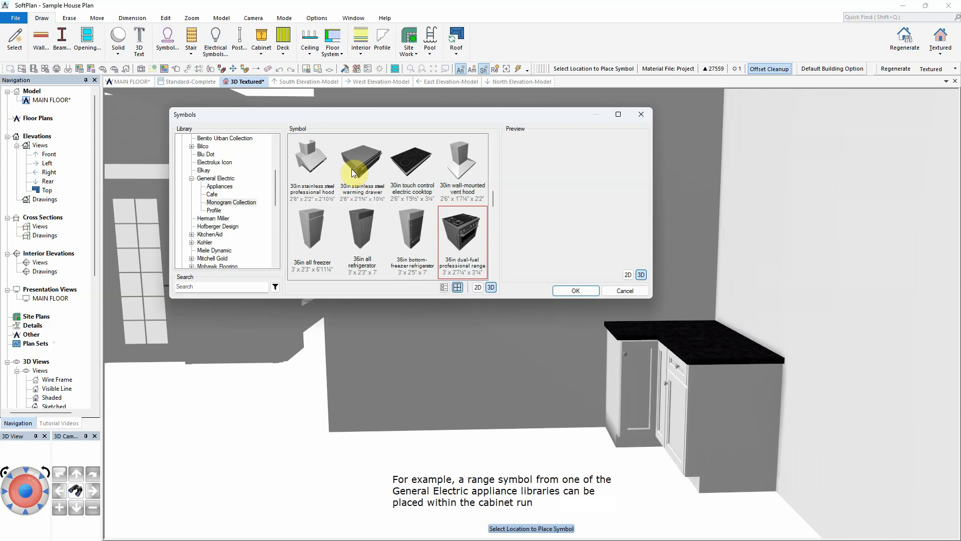
left_click(461, 228)
left_click(572, 292)
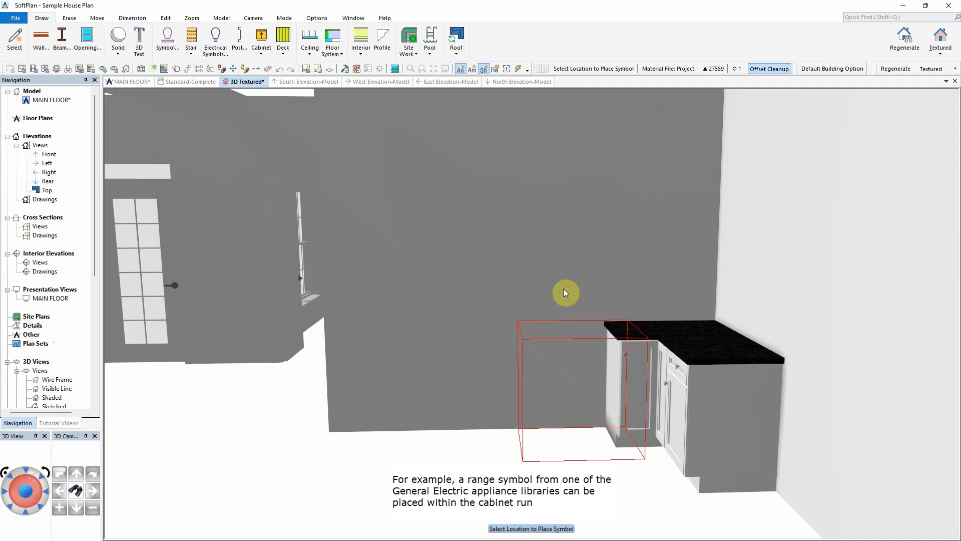
left_click(540, 279)
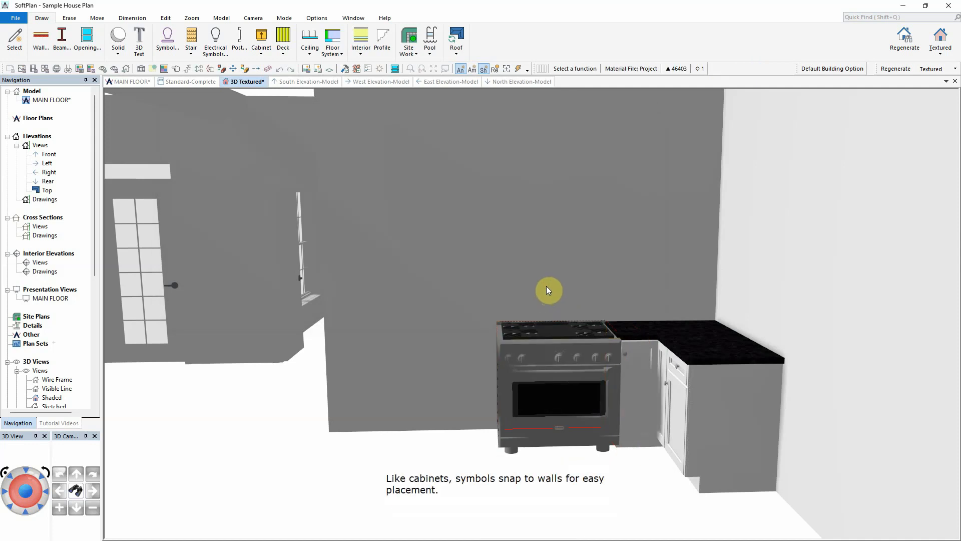
Step: Add a 15" base cabinet with a 1-2 drawer recessed face on the other side of the range
left_click(282, 73)
scroll(247, 233, "up", 2)
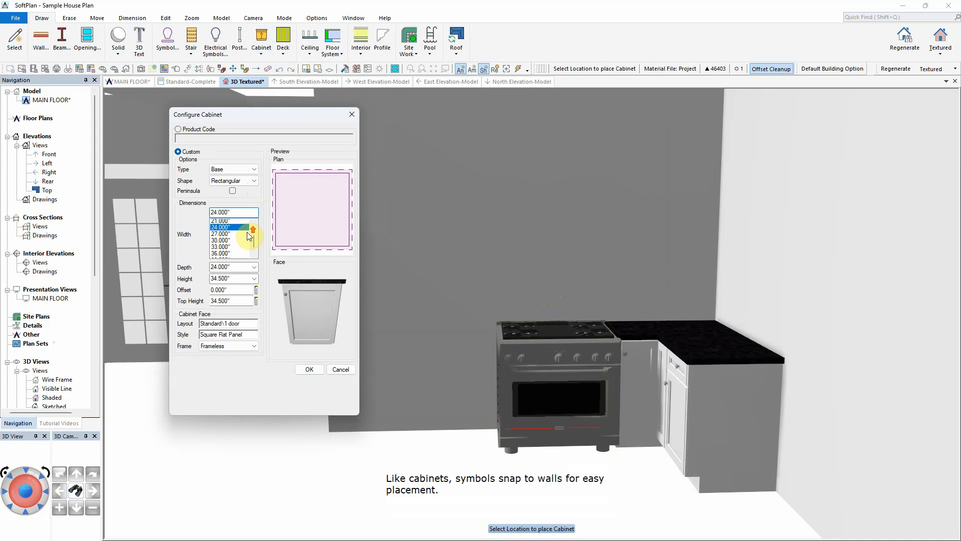
left_click(227, 236)
left_click(227, 238)
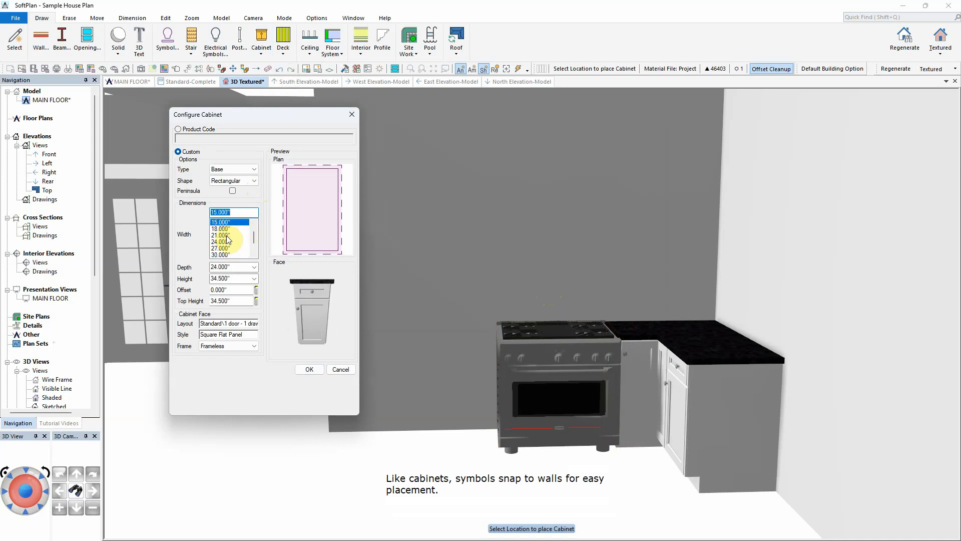
left_click(237, 324)
left_click(413, 235)
left_click(576, 290)
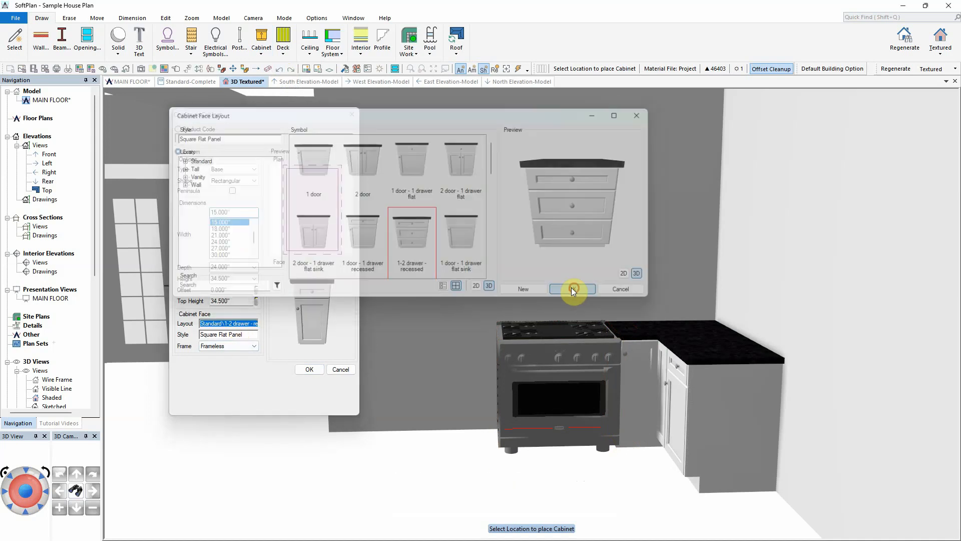
left_click(310, 369)
left_click(473, 346)
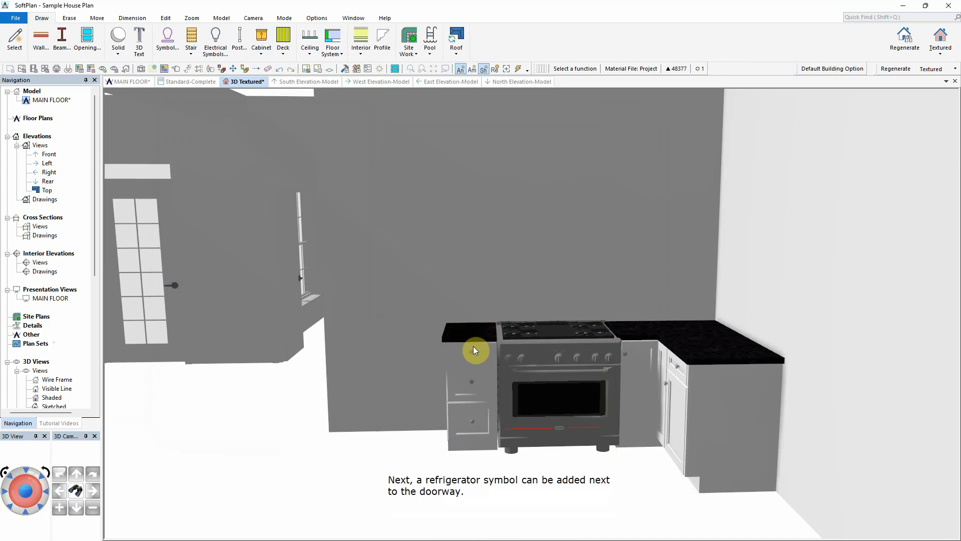
Step: In the main floor plan, place a counter-depth french door refrigerator symbol beside the doorway
left_click(145, 83)
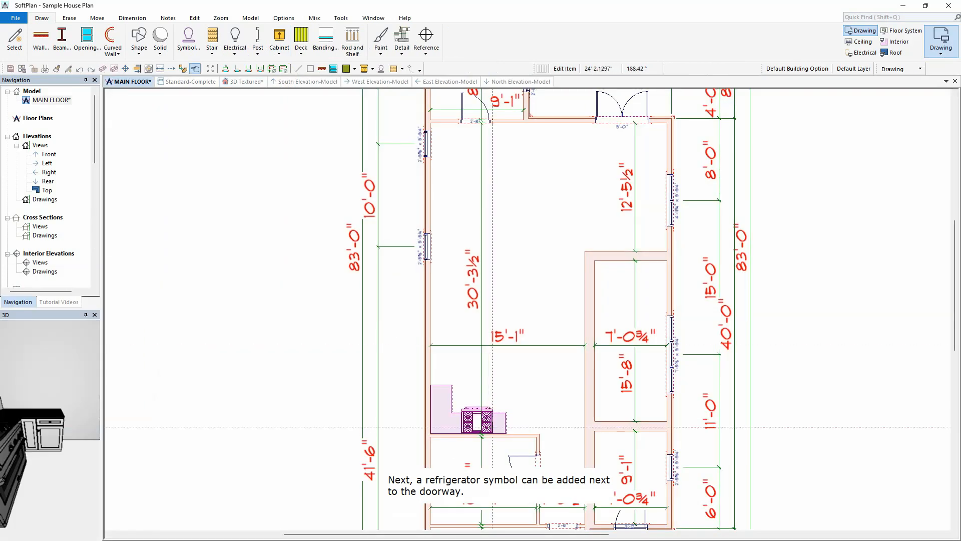
scroll(486, 431, "up", 5)
right_click(210, 141)
left_click(231, 232)
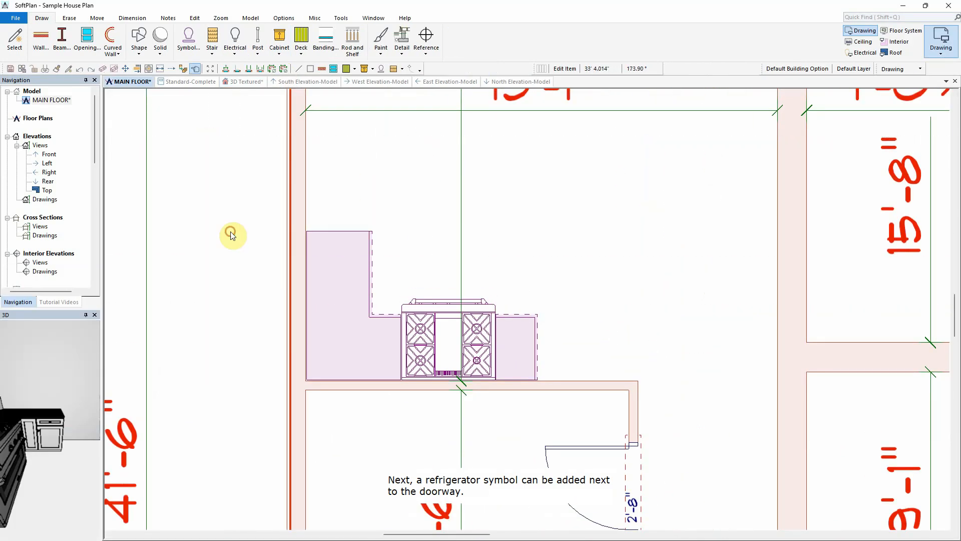
left_click(231, 202)
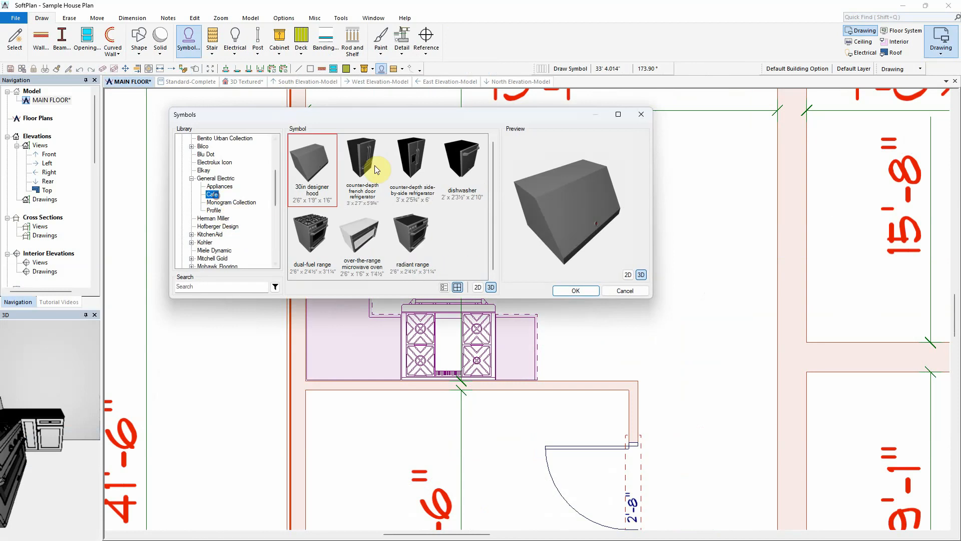
left_click(373, 163)
left_click(576, 290)
left_click(578, 363)
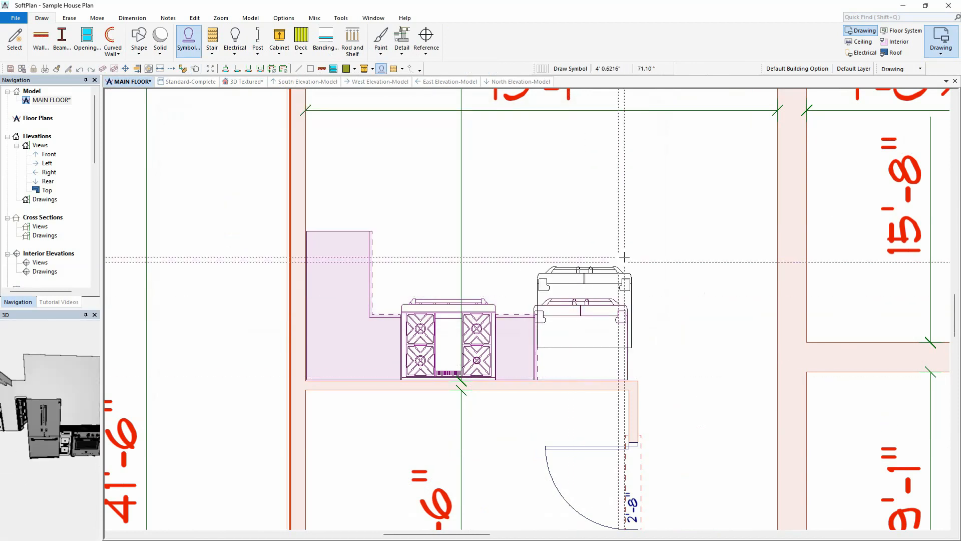
Step: Adjust the partition wall's end to meet the refrigerator
right_click(623, 184)
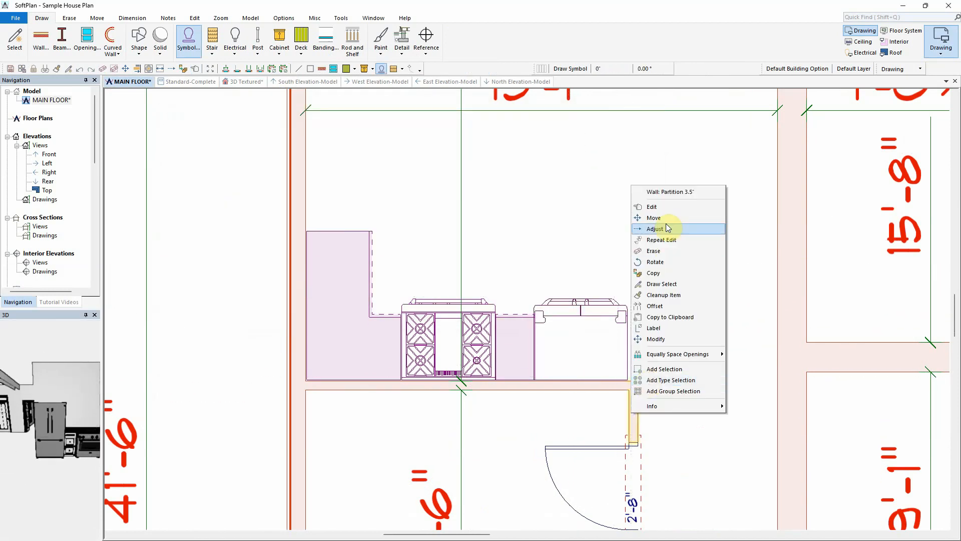
left_click(664, 226)
left_click(633, 315)
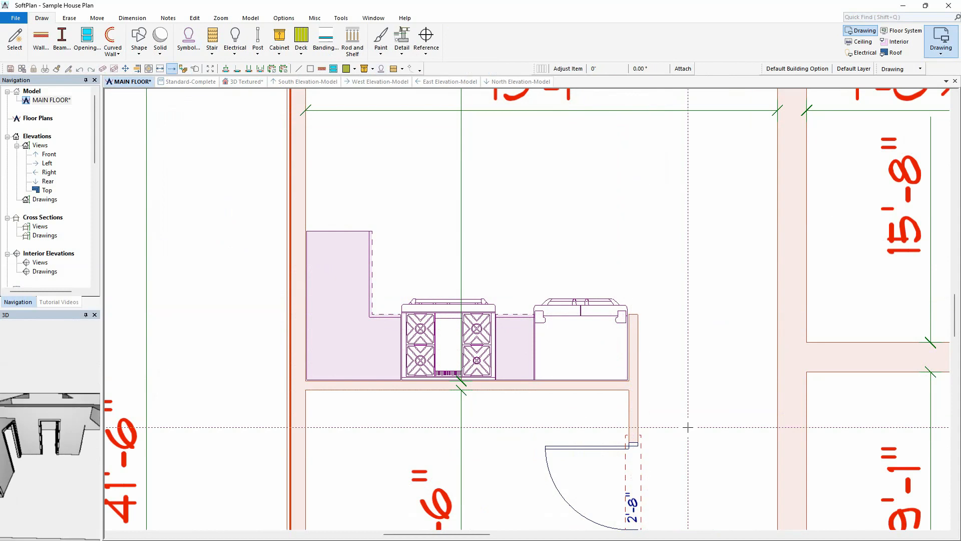
Step: Place a 24" base cabinet with a 2 door - 1 drawer flat sink face in the kitchen's upper corner
left_click(279, 47)
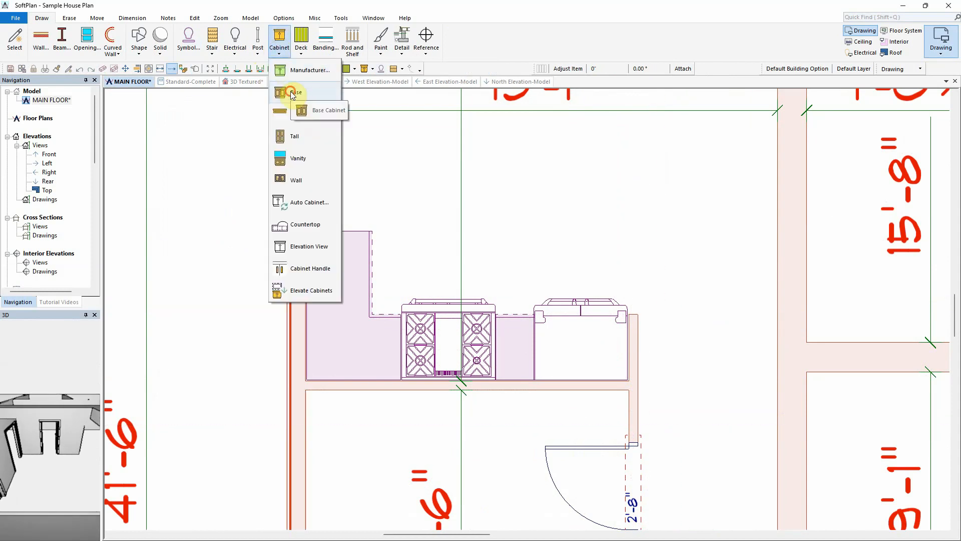
left_click(288, 99)
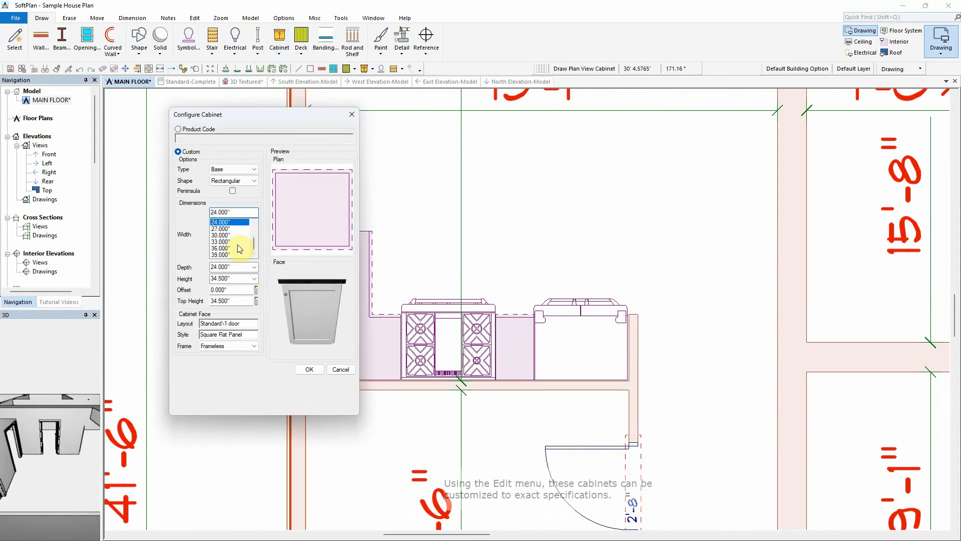
left_click(231, 323)
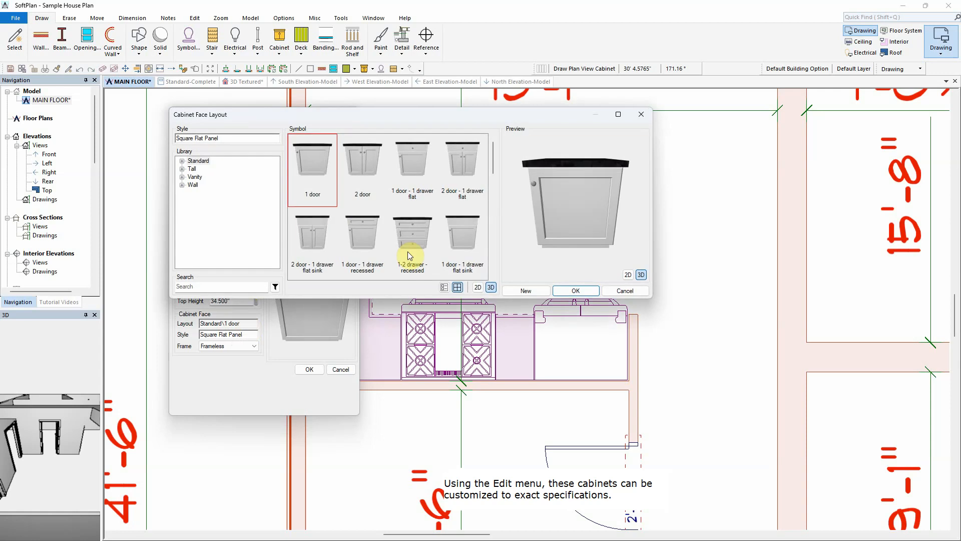
left_click(313, 238)
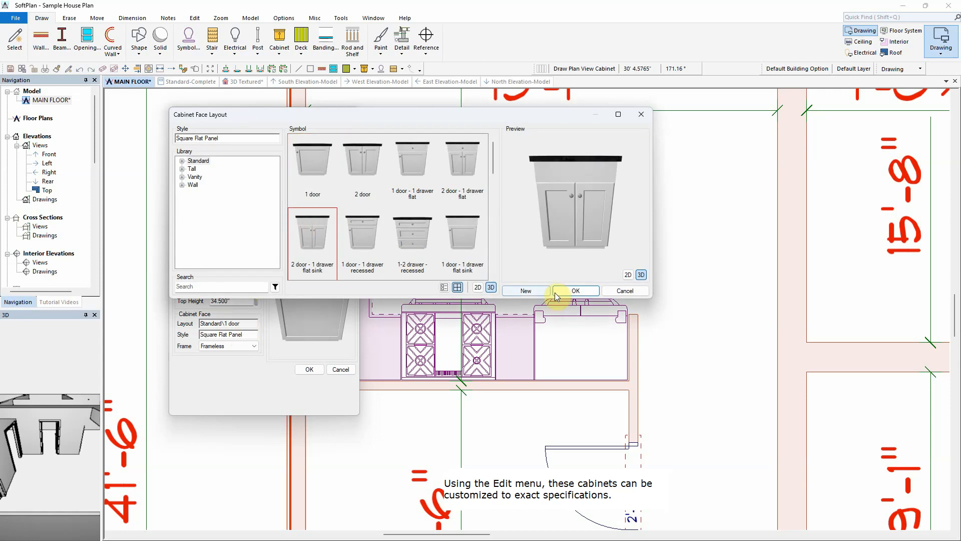
left_click(575, 291)
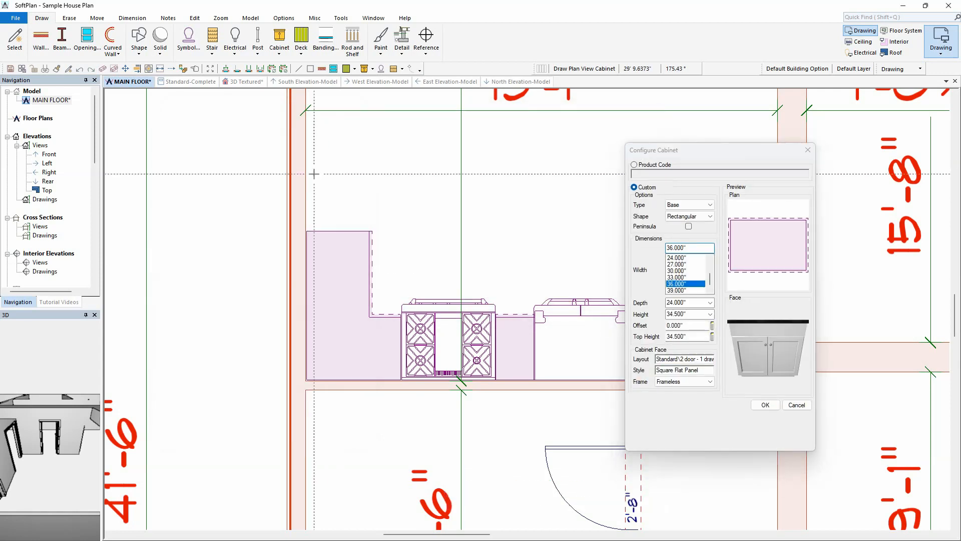
middle_click_drag(434, 167, 426, 360)
left_click(675, 258)
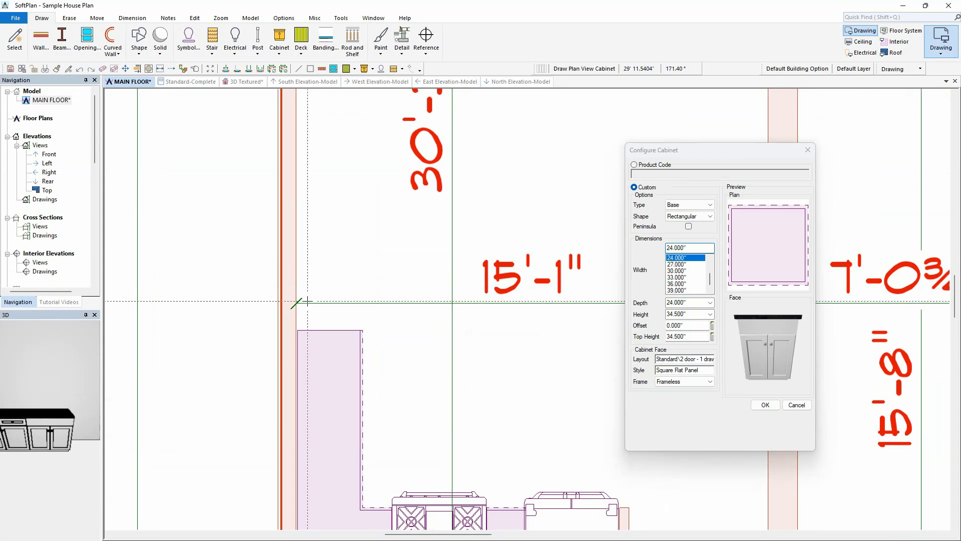
left_click(301, 301)
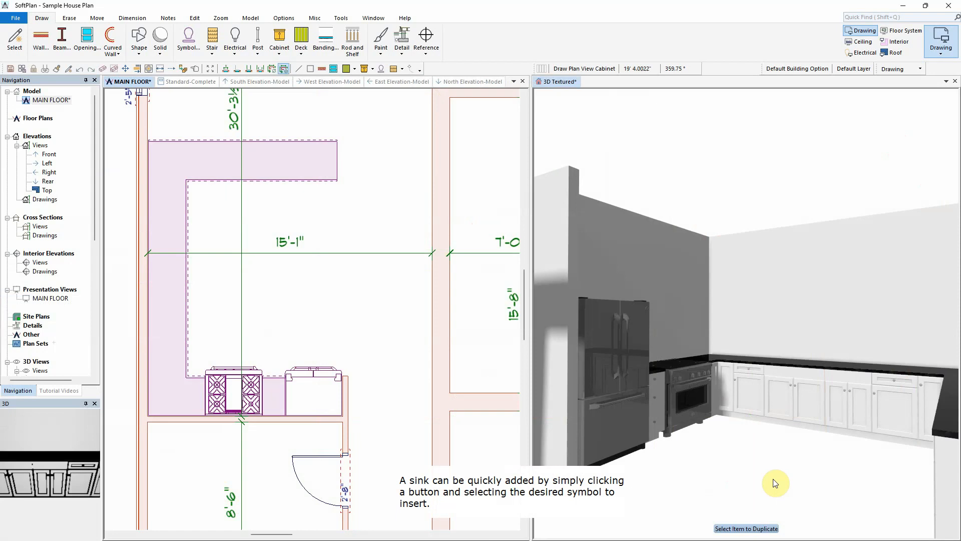
Step: Add the K-14580-KG farmhouse sink symbol to the 36" corner sink cabinet
right_click(796, 381)
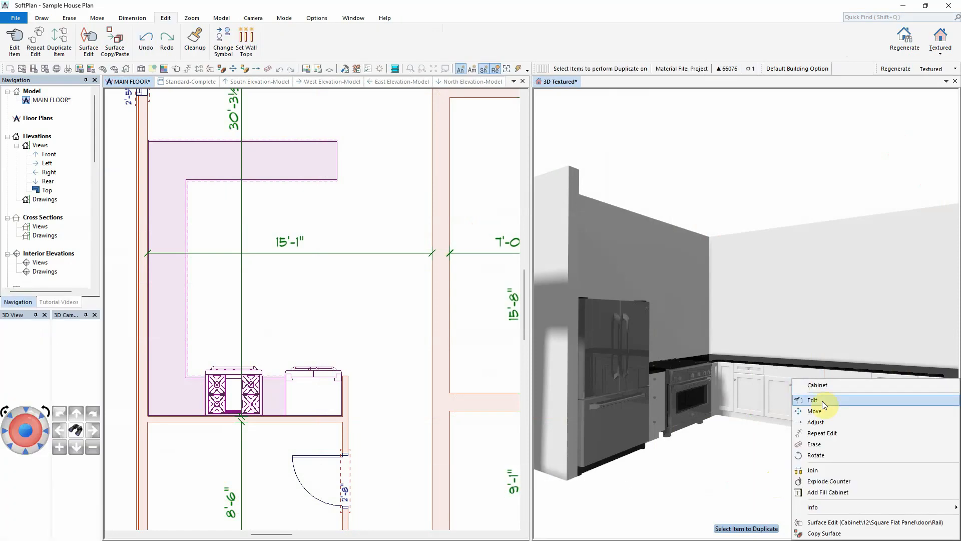
left_click(816, 400)
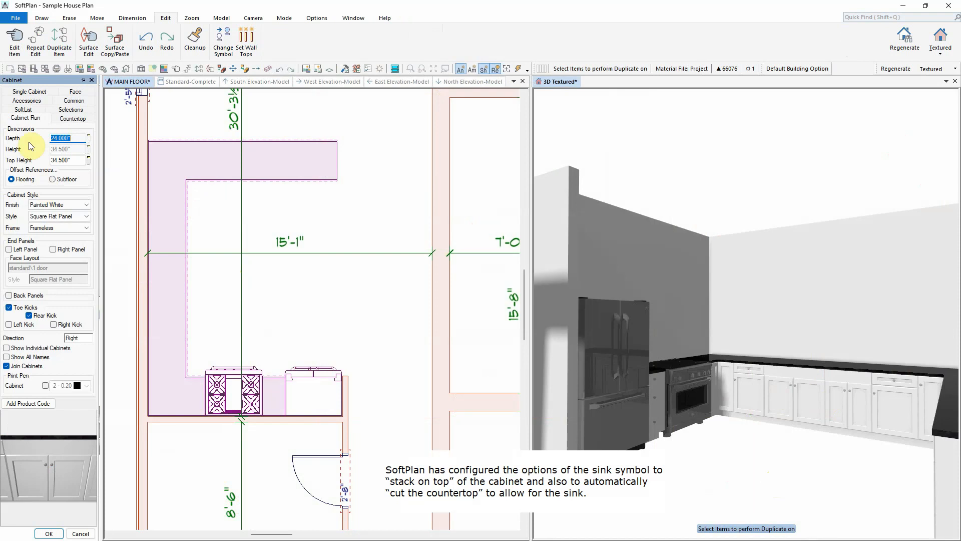
left_click(34, 93)
left_click(51, 290)
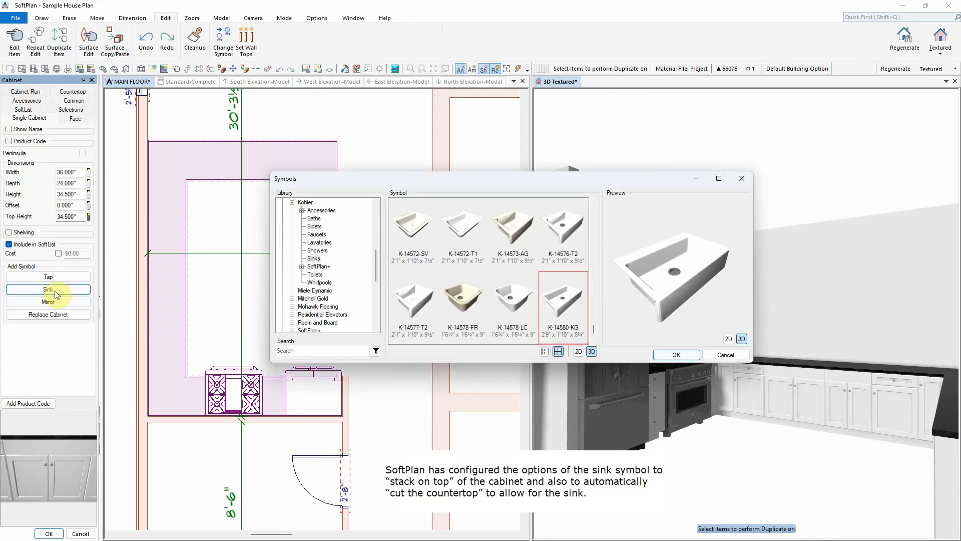
left_click(676, 354)
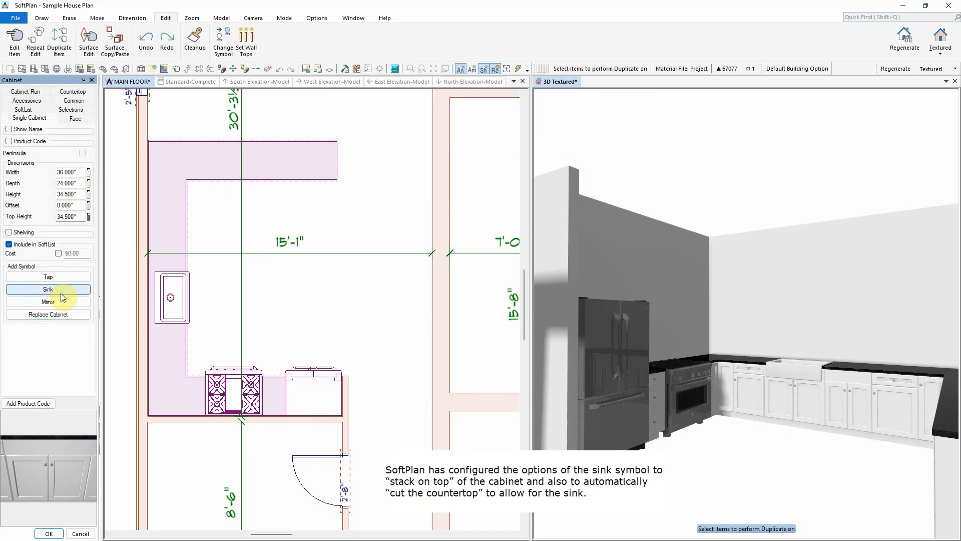
Step: Add a faucet tap symbol to the same sink cabinet and finish the edit
left_click(61, 277)
left_click(676, 354)
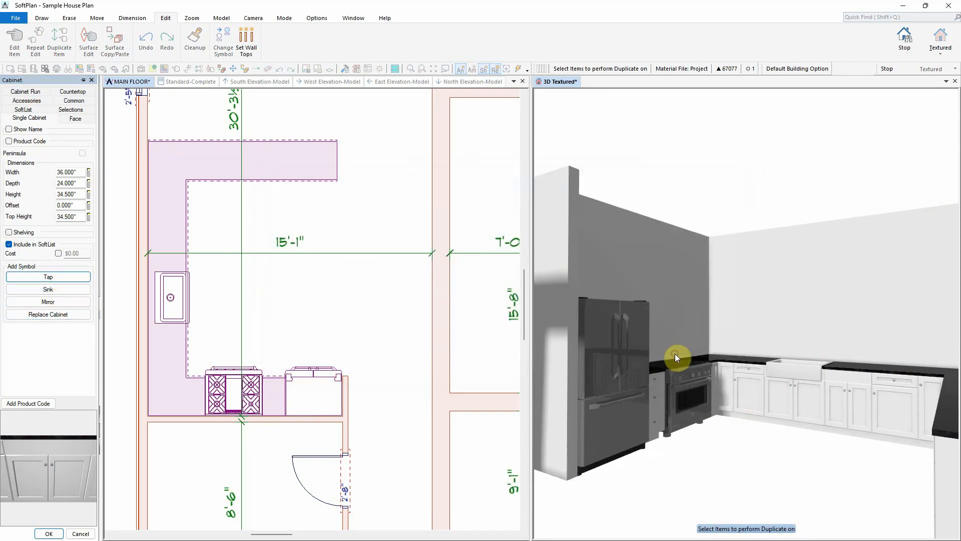
left_click(296, 367)
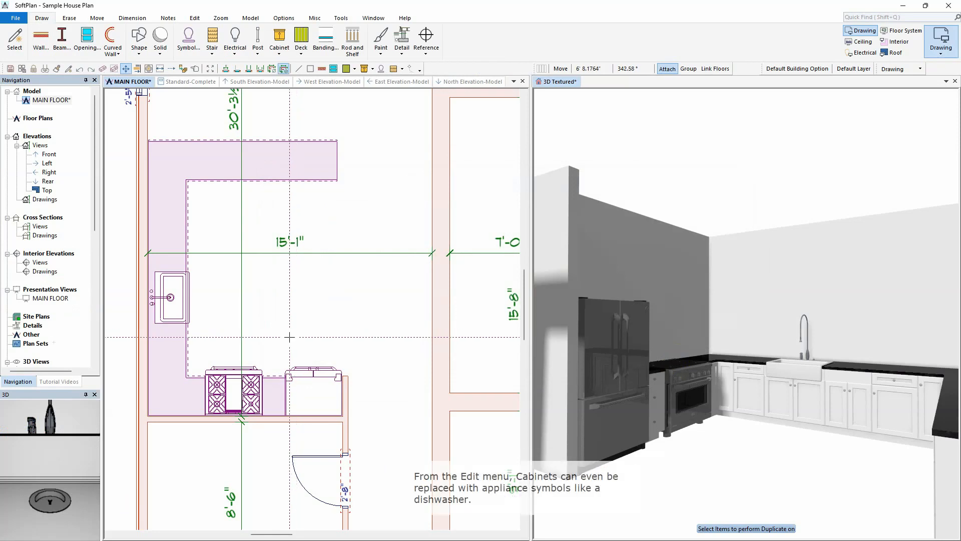
Step: Replace the 24" base cabinet beside the sink with the 24in dishwasher symbol
right_click(849, 401)
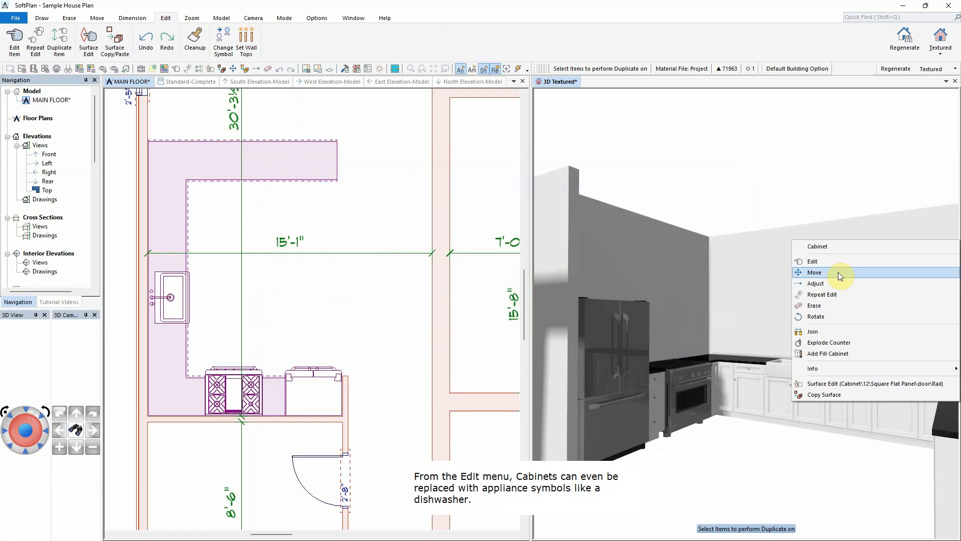
left_click(838, 271)
left_click(38, 115)
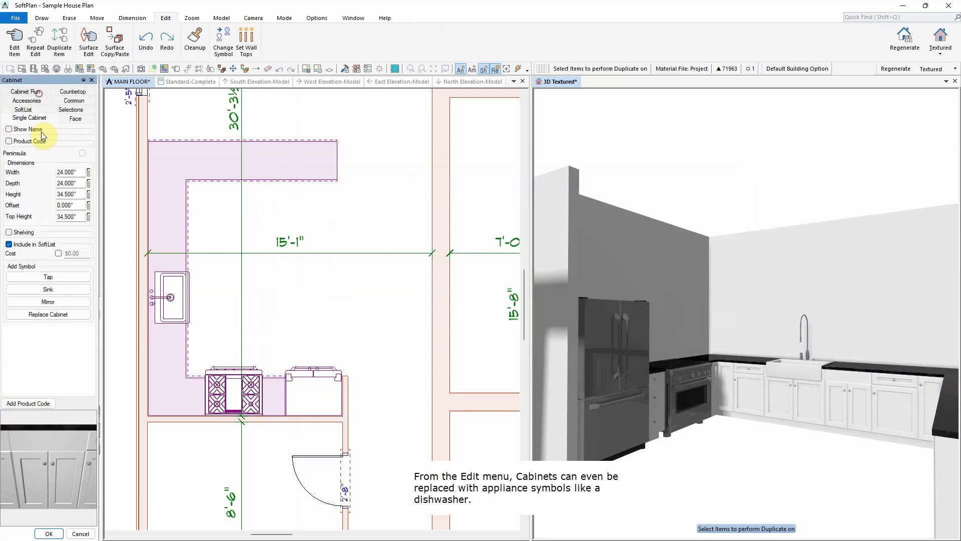
left_click(60, 314)
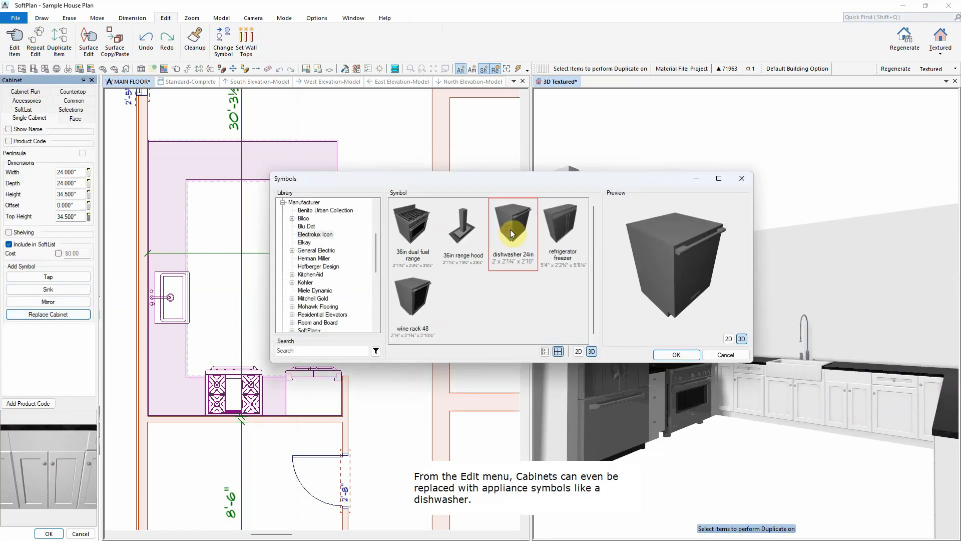
left_click(675, 355)
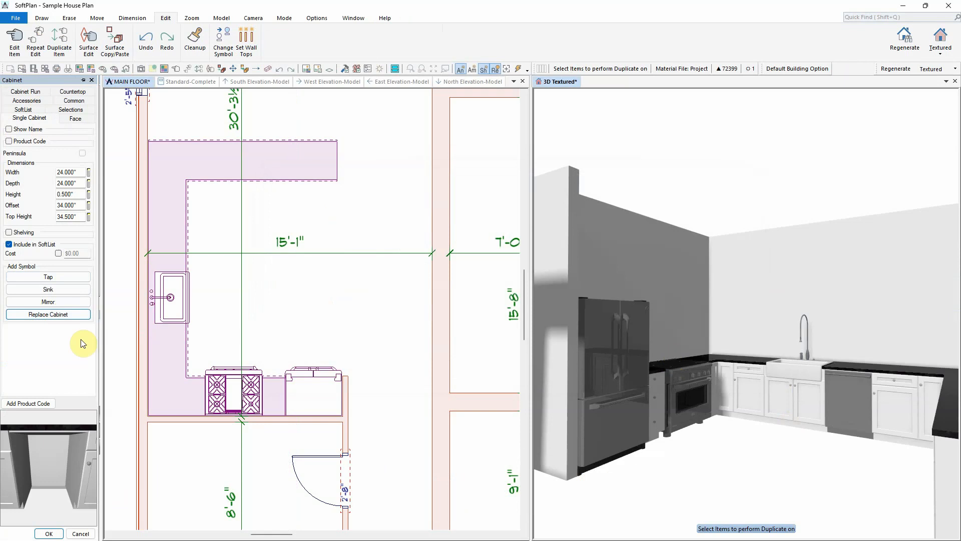
key("Escape")
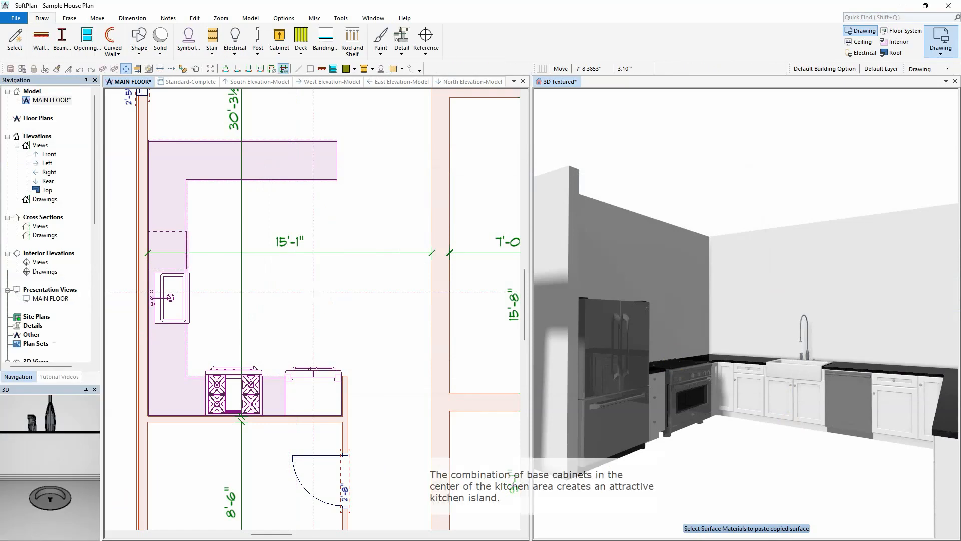
Step: Place a 36" deep base cabinet with a 2 door - 2 drawer face as an island in the kitchen's centre
right_click(364, 218)
mouse_move(397, 359)
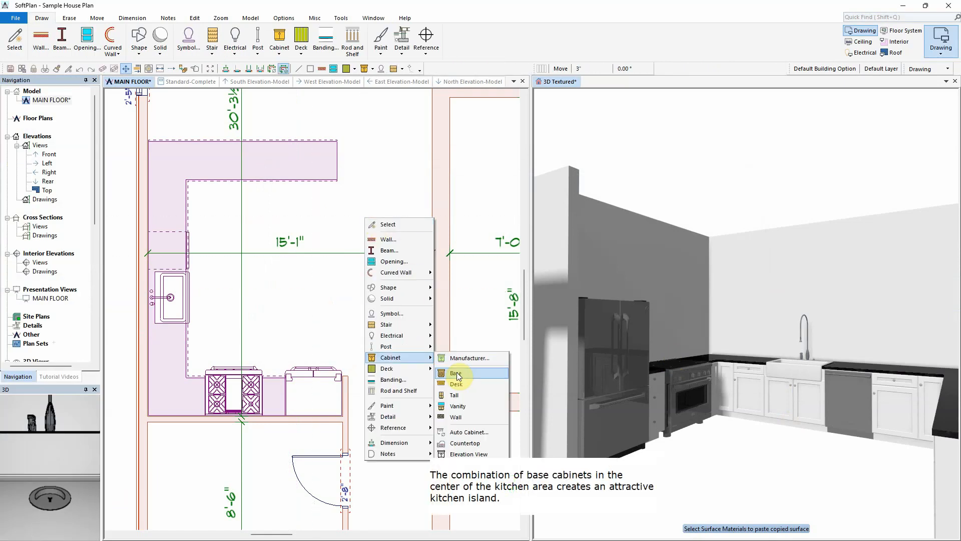
left_click(456, 372)
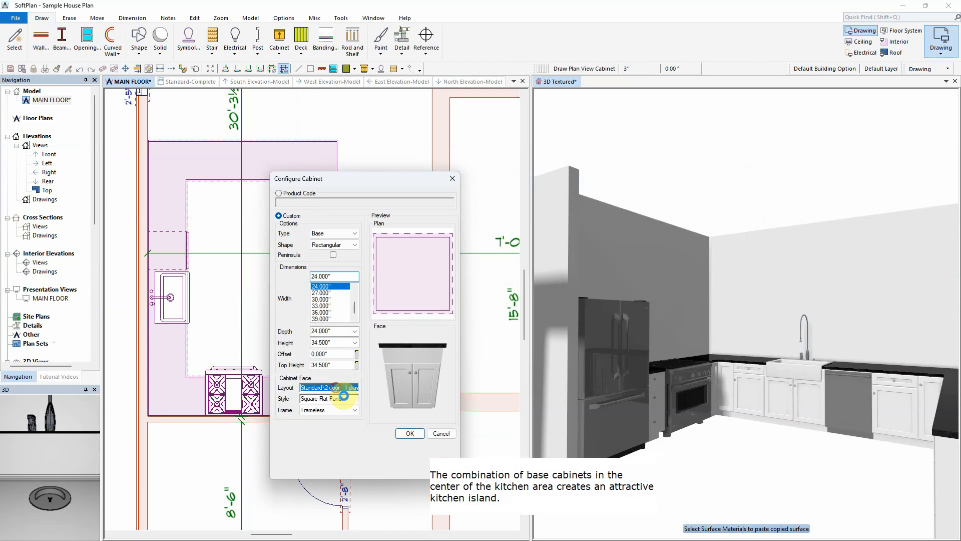
left_click(346, 387)
left_click(562, 300)
left_click(676, 355)
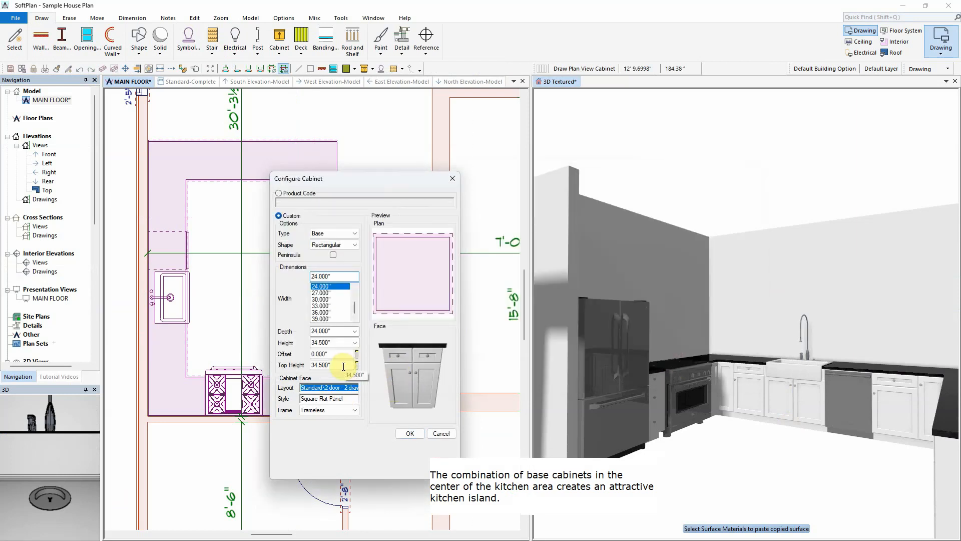
left_click(410, 433)
left_click(245, 286)
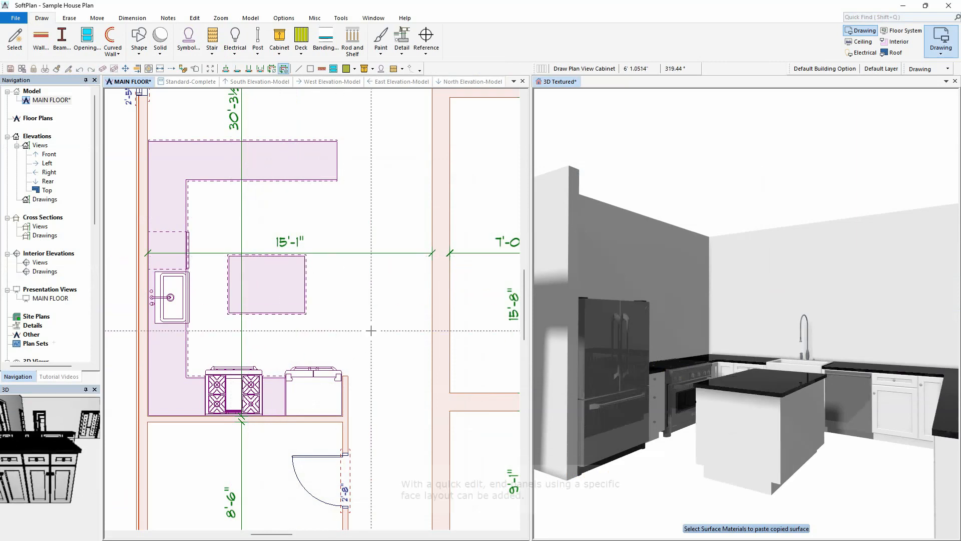
Step: Add left and right end panels with a 2 door face layout to the island cabinet
left_click(729, 408)
right_click(729, 407)
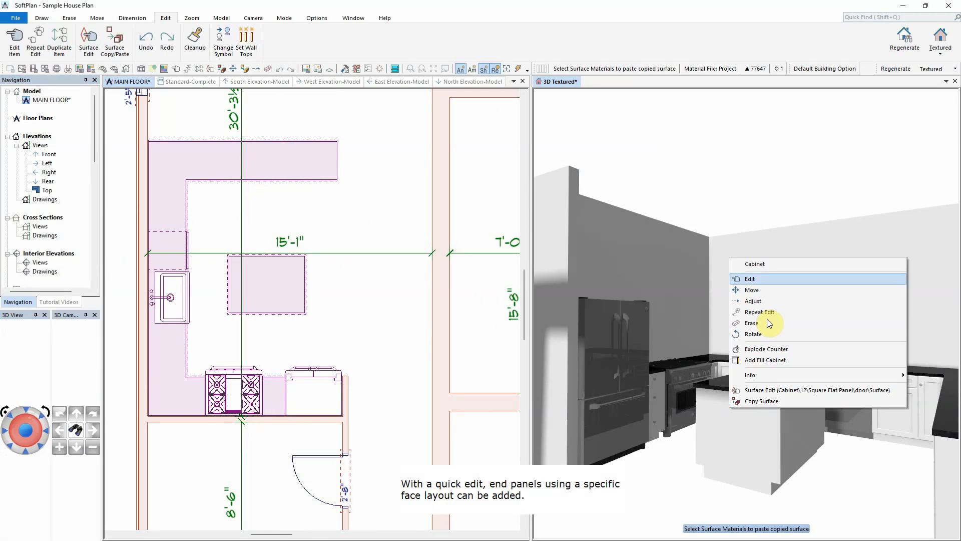
left_click(765, 278)
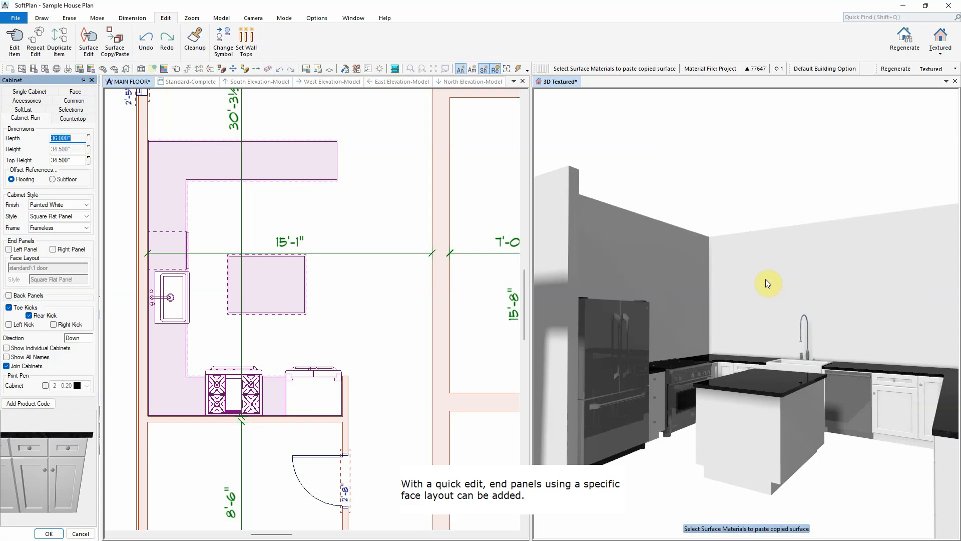
left_click(9, 248)
left_click(60, 250)
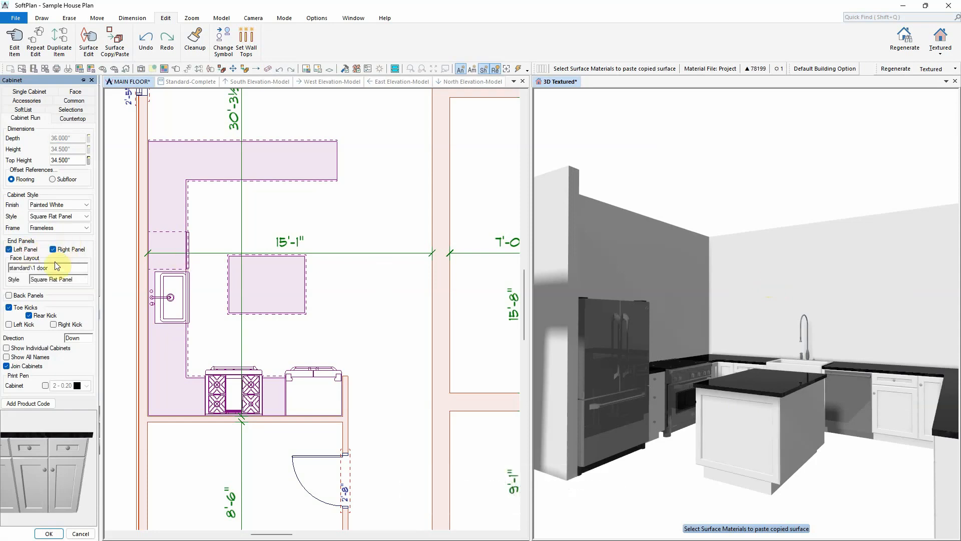
left_click(54, 267)
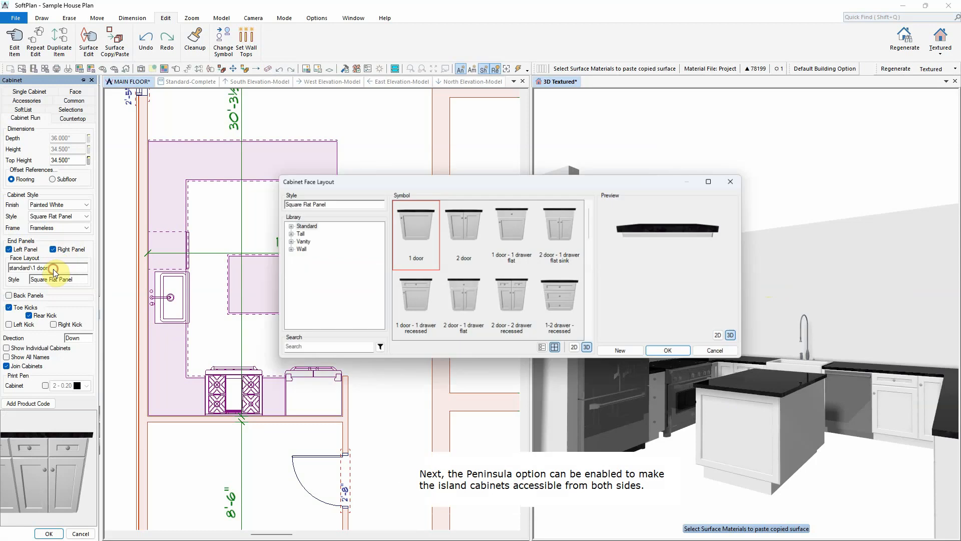
left_click(472, 225)
left_click(666, 354)
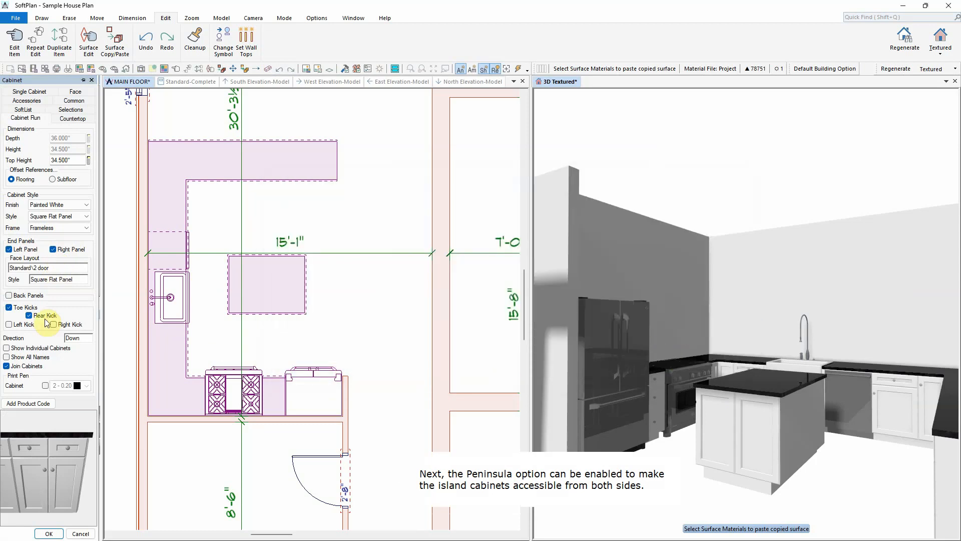
Step: Enable the Peninsula option on the island cabinet and give it sphere cabinet legs
left_click(29, 91)
left_click(83, 154)
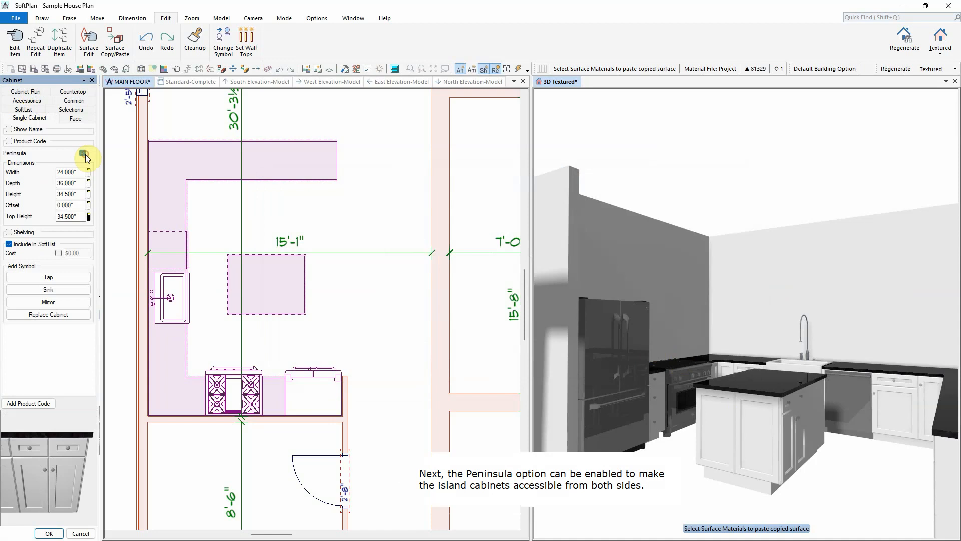
left_click(27, 101)
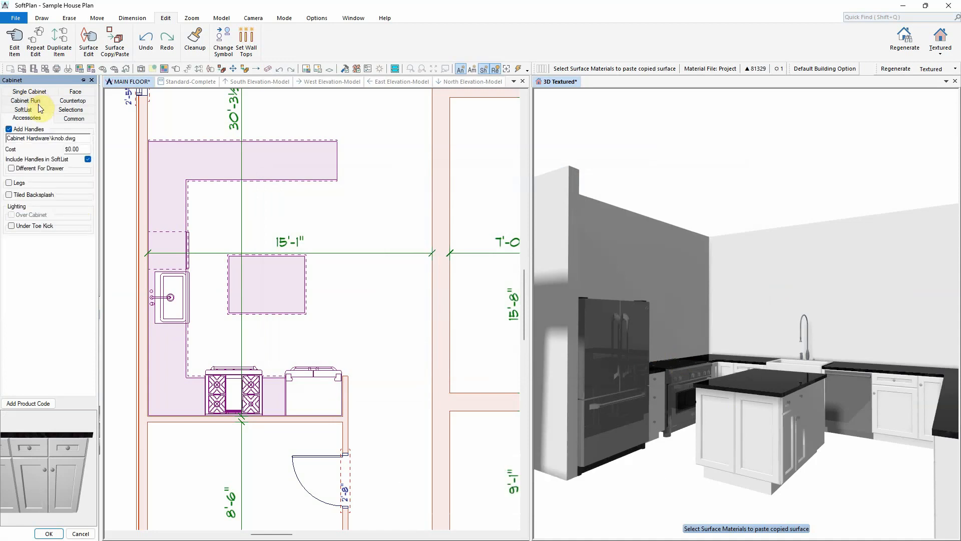
left_click(19, 184)
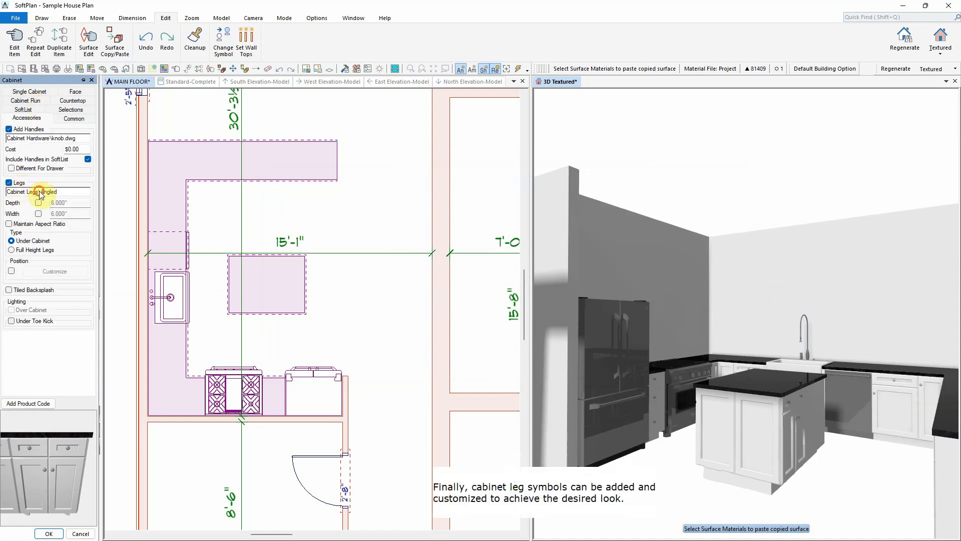
left_click(41, 193)
scroll(531, 296, "down", 2)
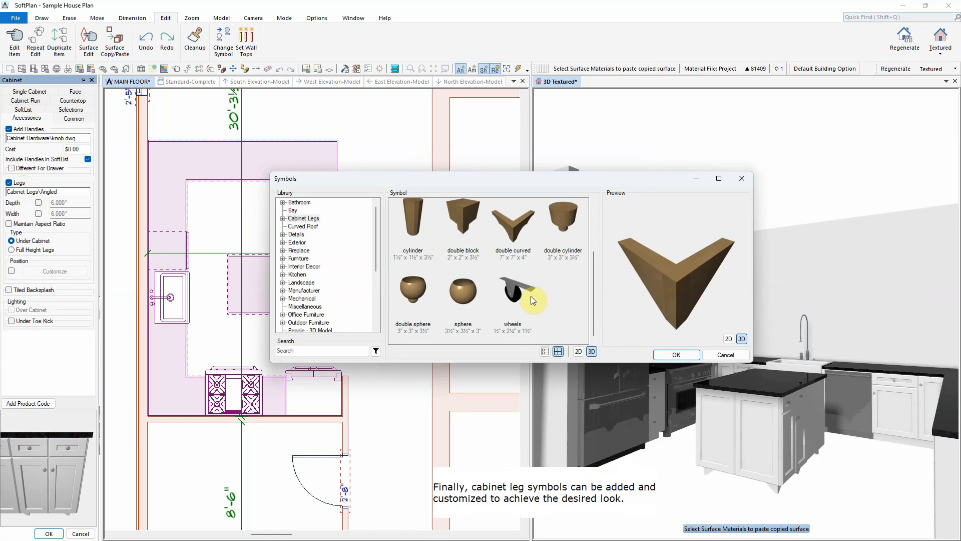
double_click(464, 294)
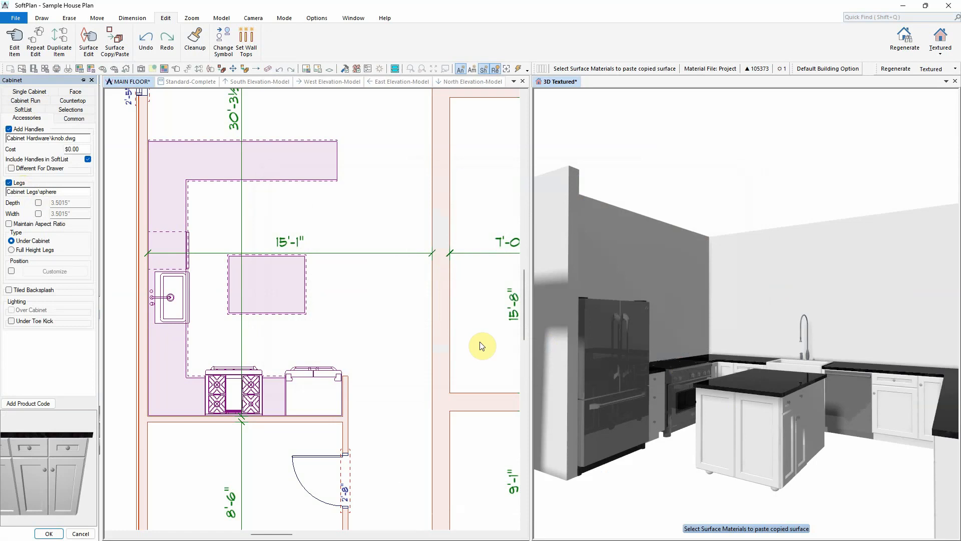
left_click(48, 533)
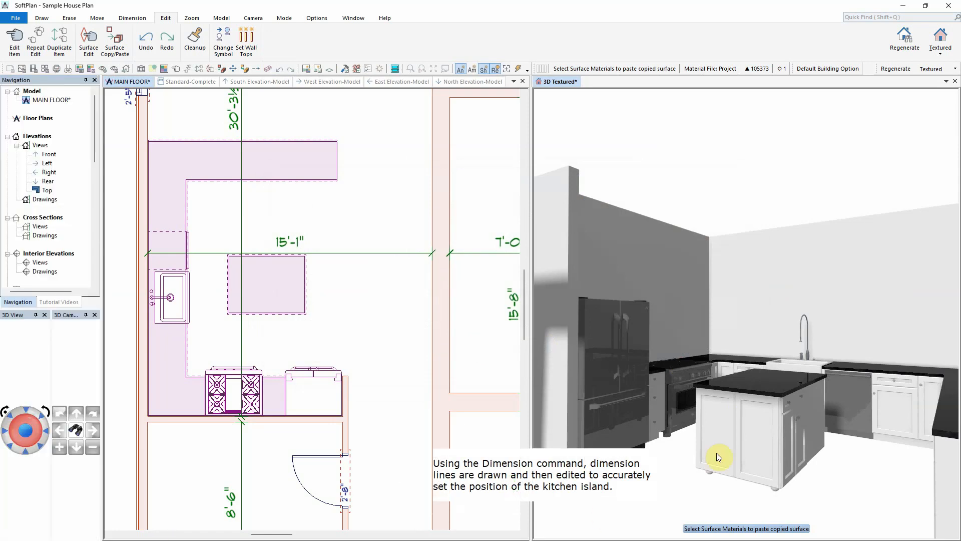
right_click(813, 407)
left_click(826, 311)
left_click(137, 85)
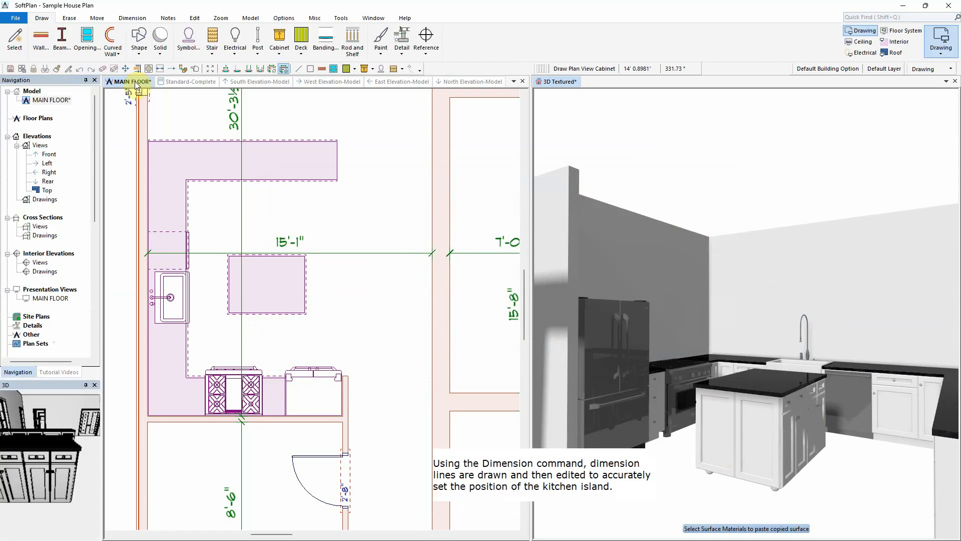
Step: Dimension the island from the sink counter and set that distance to 3'-7"
left_click(132, 18)
left_click(18, 40)
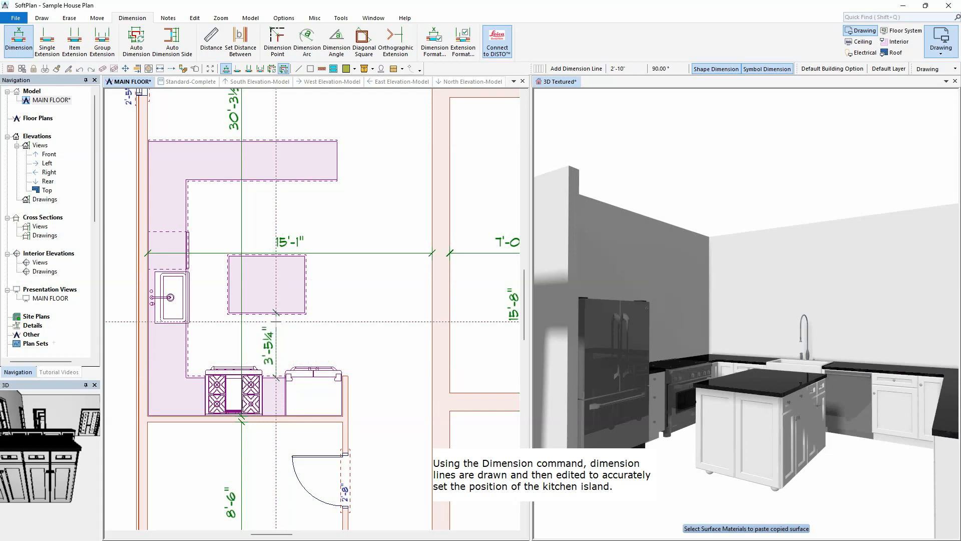
left_click(276, 220)
left_click(209, 283)
right_click(208, 287)
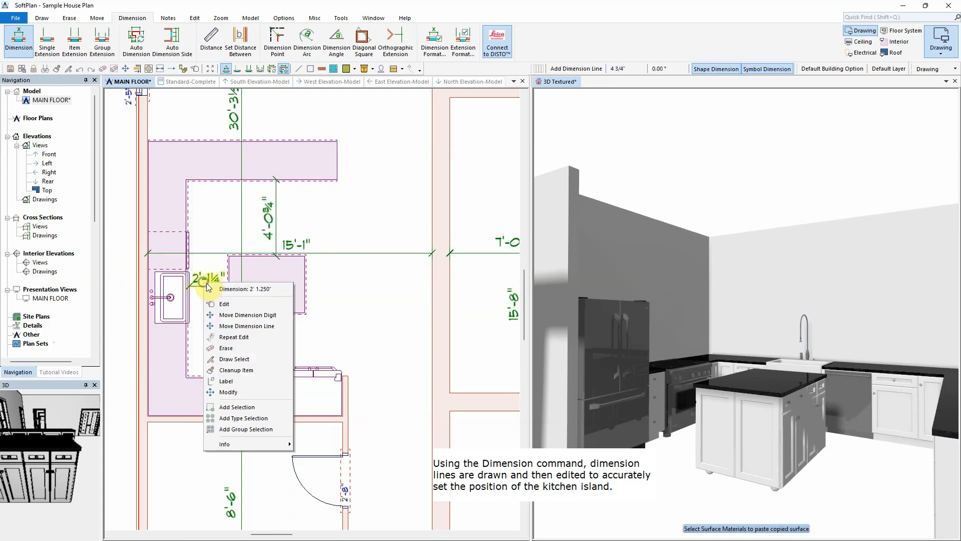
left_click(226, 304)
type("3 7")
key("Return")
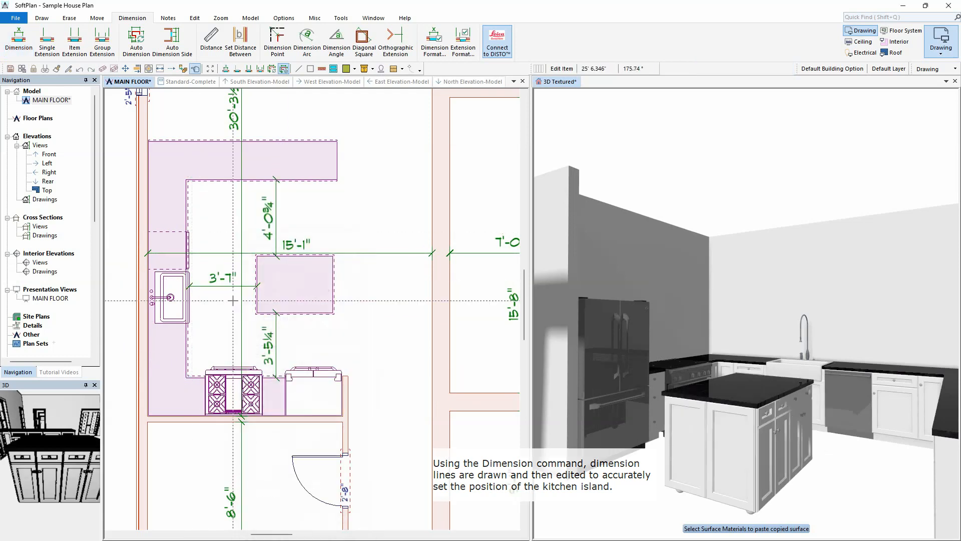
Step: Set the island's distance from the range counter to 3'-9"
left_click(269, 335)
type("3 9")
key("Return")
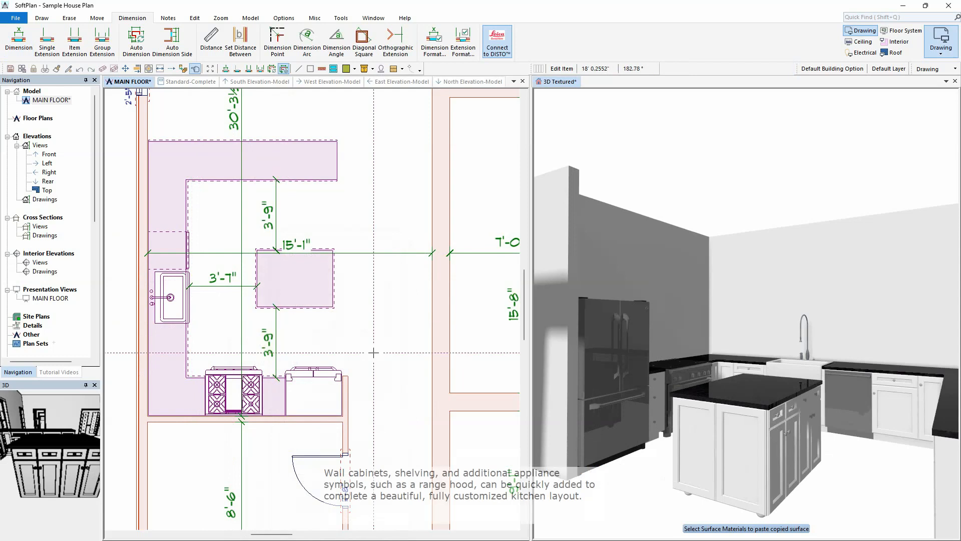
Step: Review the kitchen layout in both interior elevation views and the 3D view
left_click(604, 82)
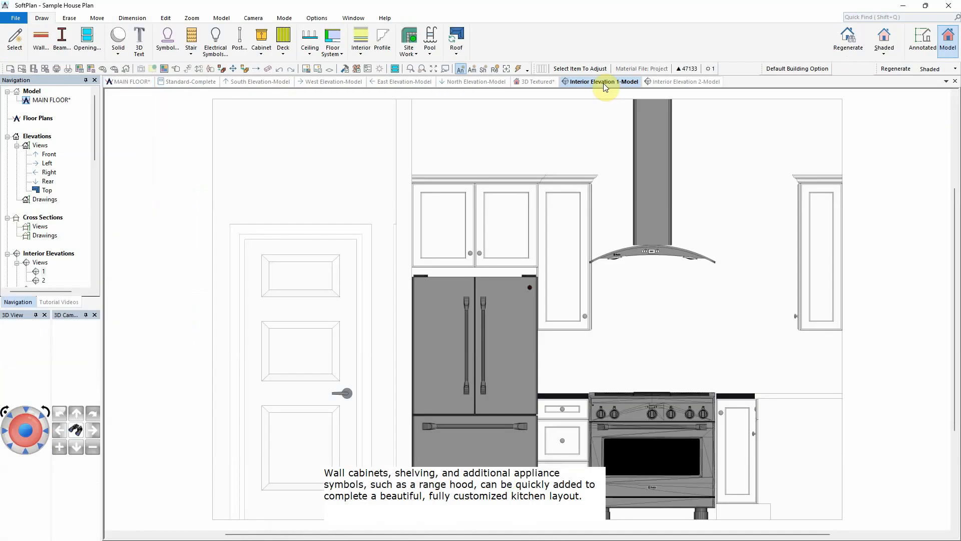
left_click(683, 83)
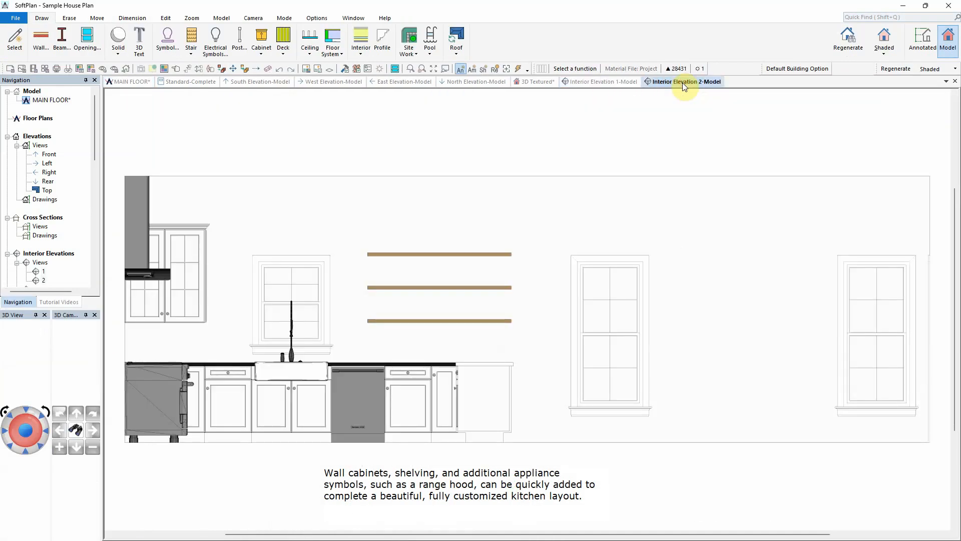
left_click(540, 83)
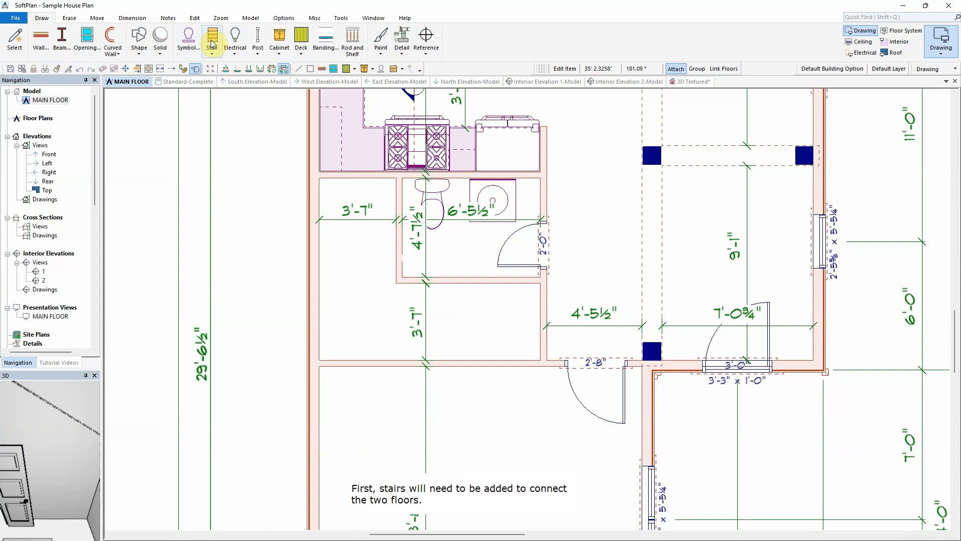
Step: Choose the fold back right 42in stair symbol from the Fold Back stair library
left_click(211, 45)
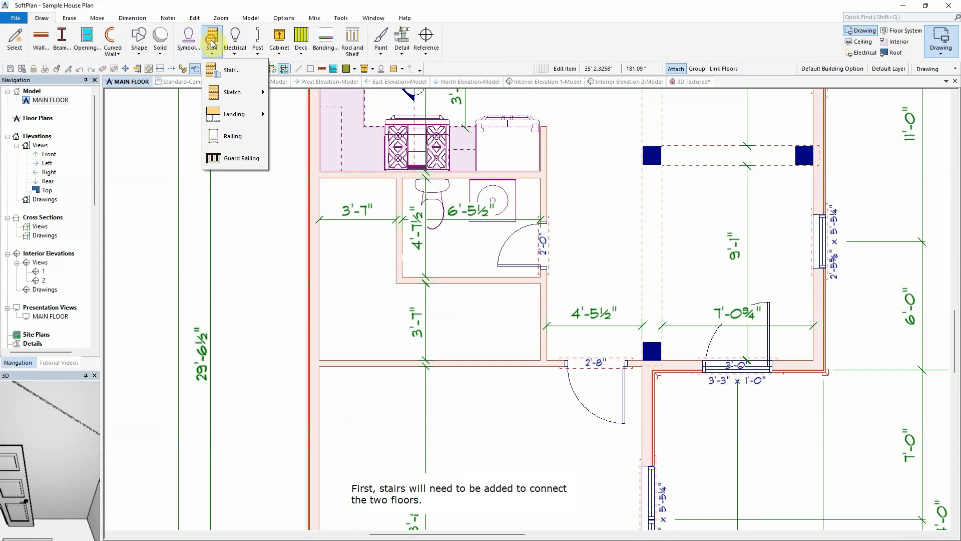
left_click(236, 70)
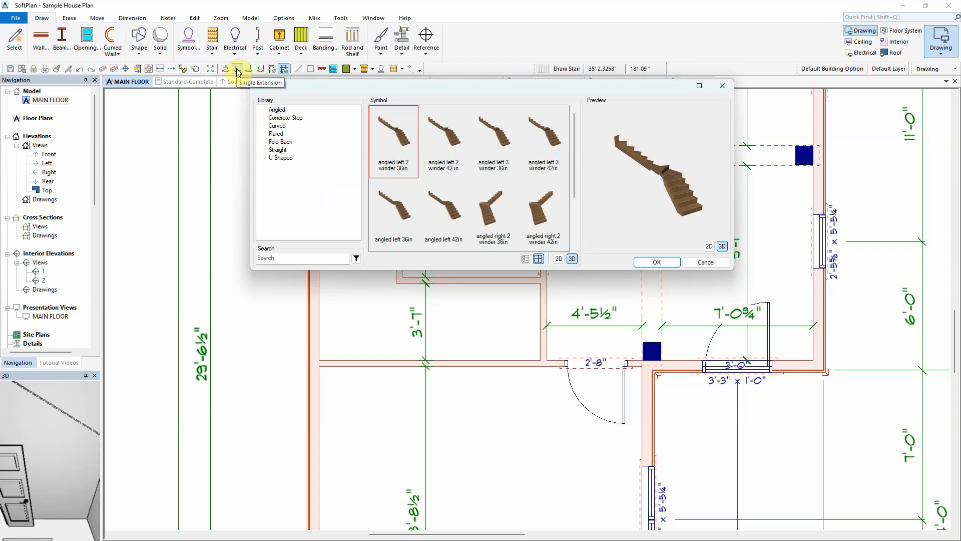
left_click(280, 142)
left_click(544, 211)
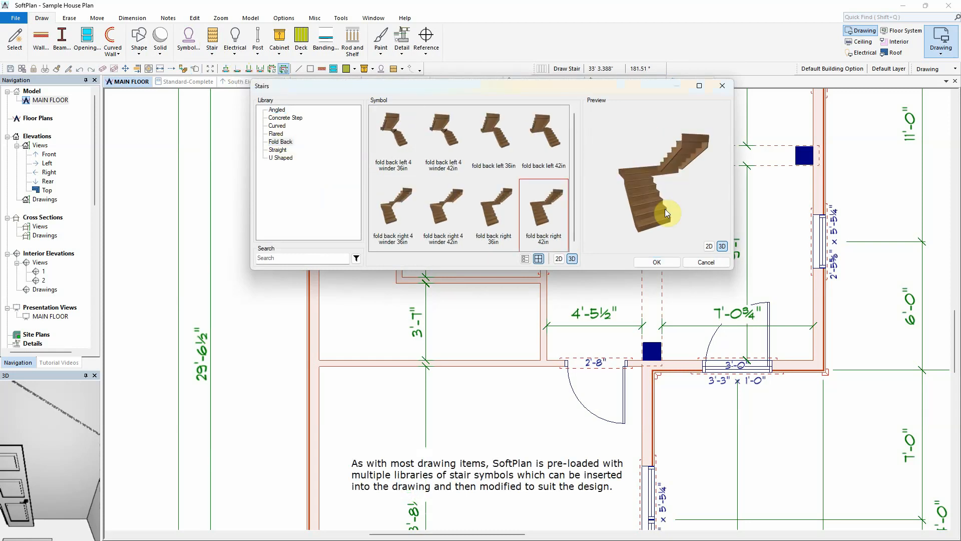
left_click_drag(664, 208, 682, 231)
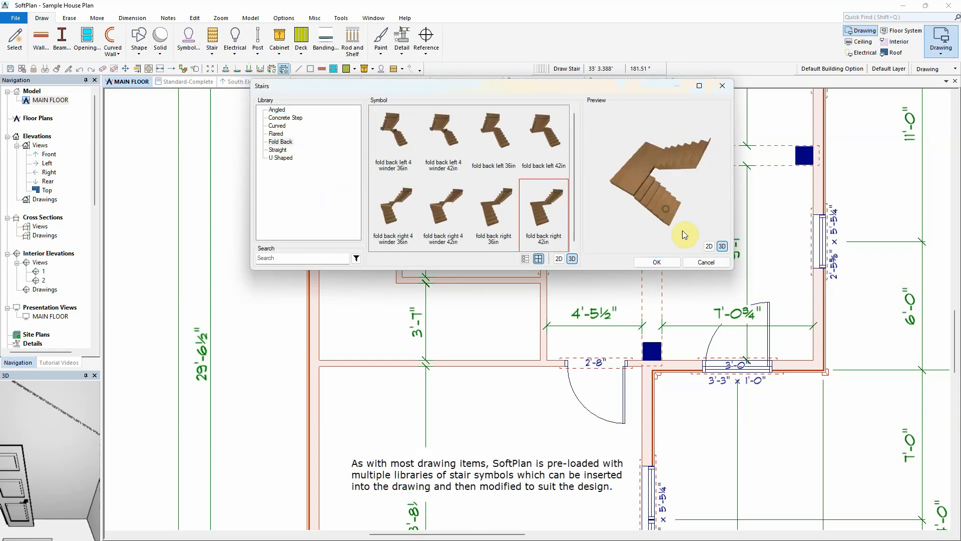
left_click(659, 262)
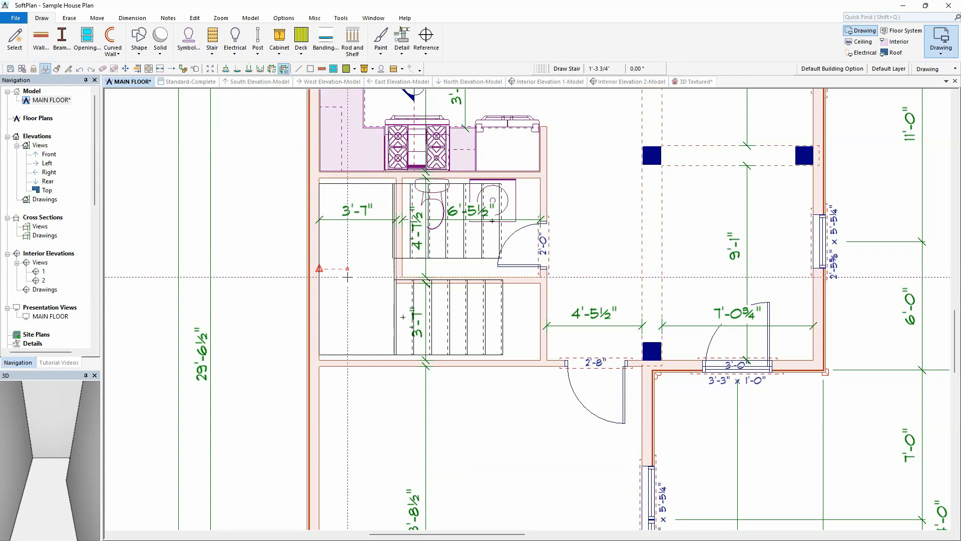
Step: Place the fold back stair in the room left of the kitchen sink counter
left_click(350, 281)
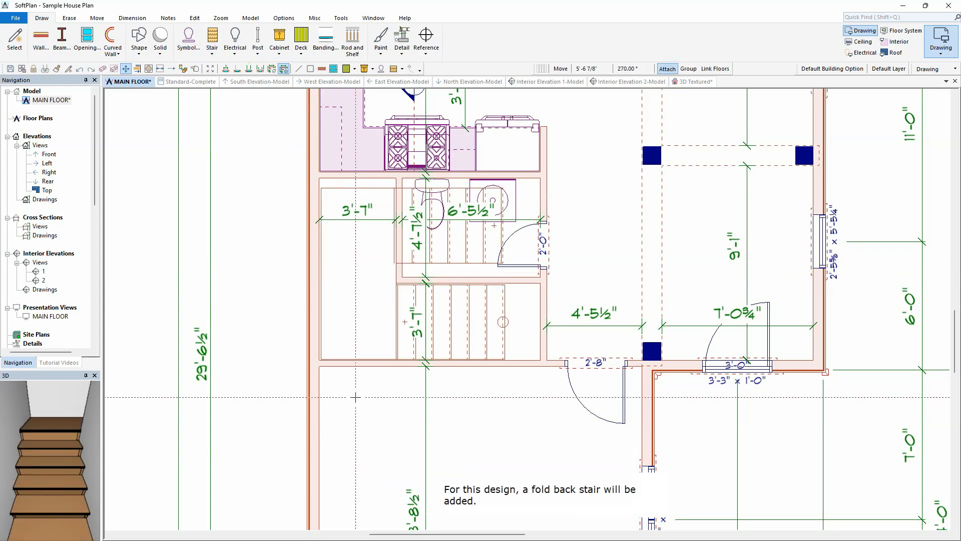
right_click(360, 282)
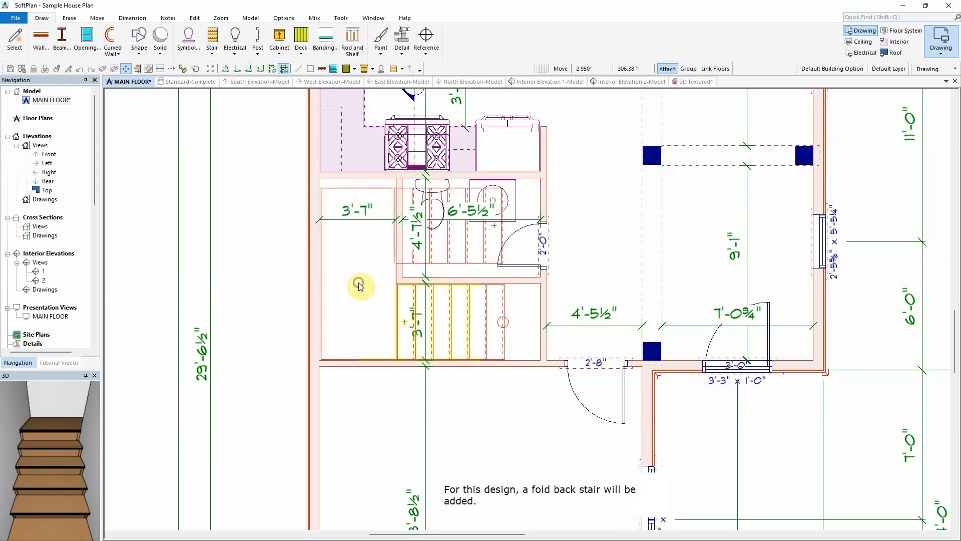
left_click(401, 306)
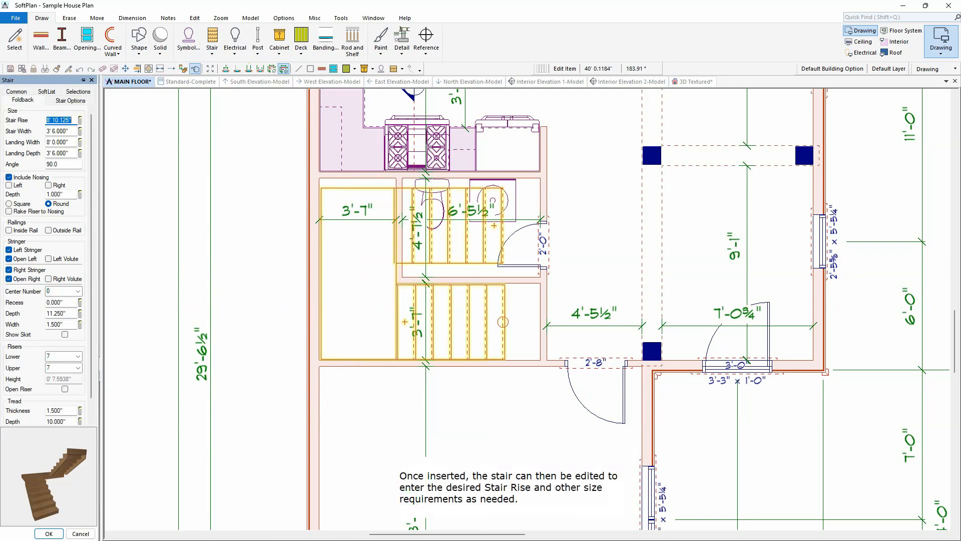
Step: Set the stair rise to 10' and the landing width to 8'6"
type("10'10")
key("Tab")
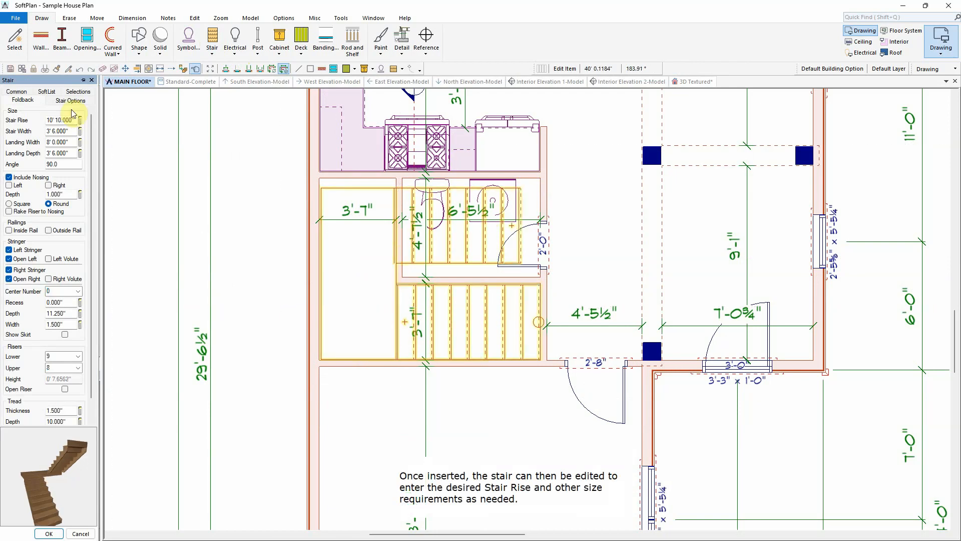
left_click(72, 142)
type("8'6")
key("Tab")
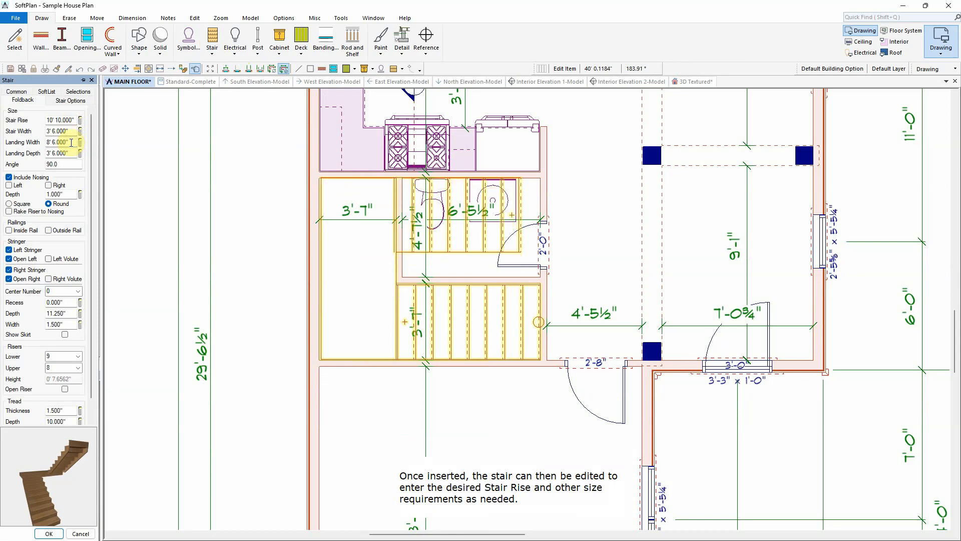
Step: Enable the ceiling board in the stair options and apply the stair changes
left_click(70, 100)
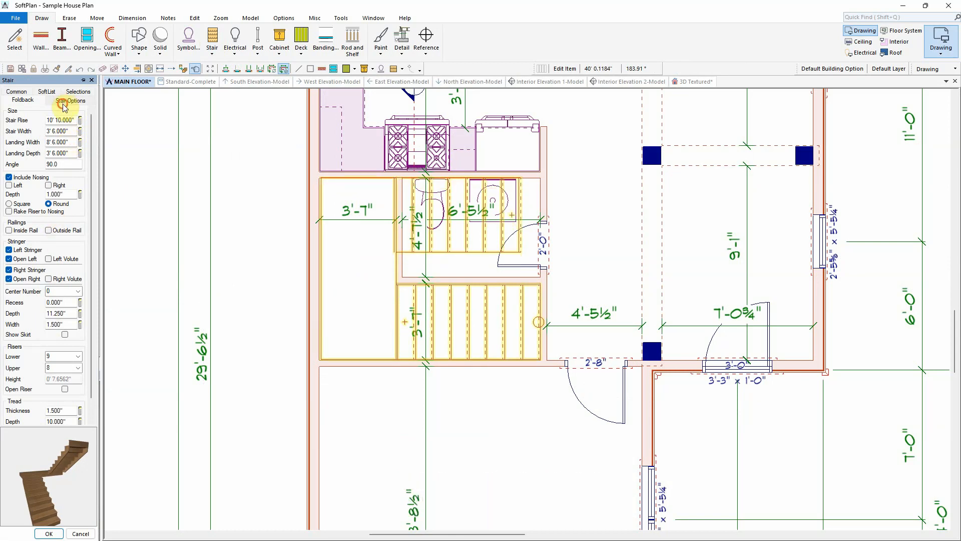
left_click(9, 286)
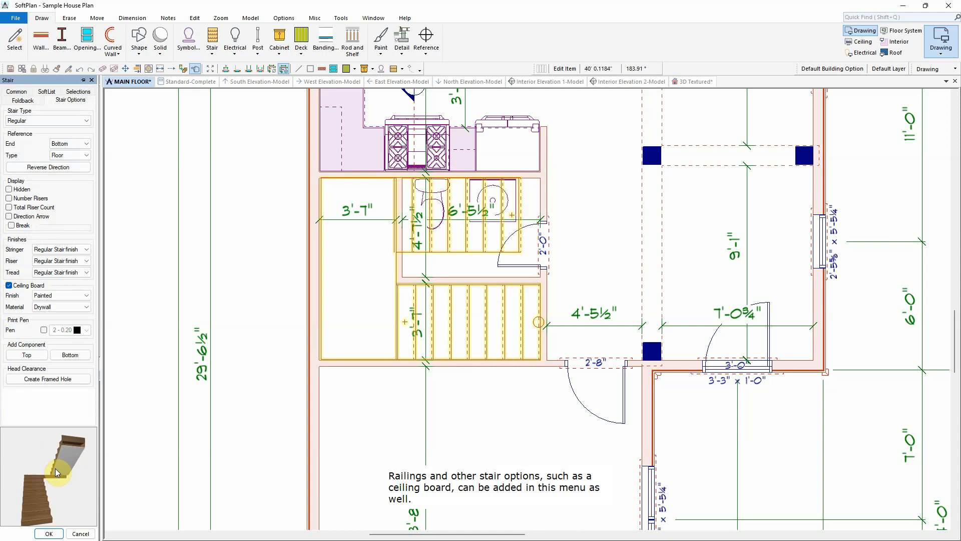
left_click(49, 533)
Step: Generate a SECOND FLOOR with Auto Floor Above using 2x6/Siding outer walls 8' high
left_click(695, 81)
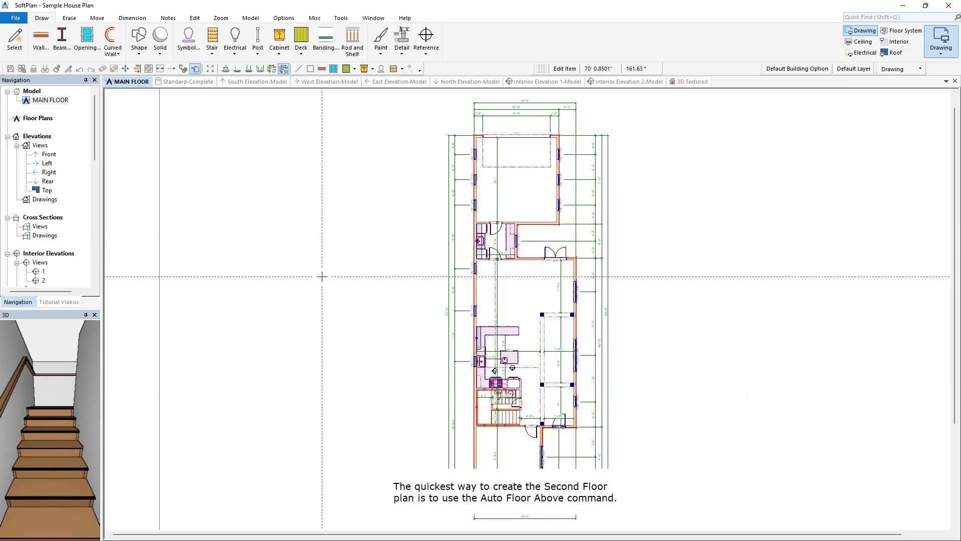
left_click(251, 18)
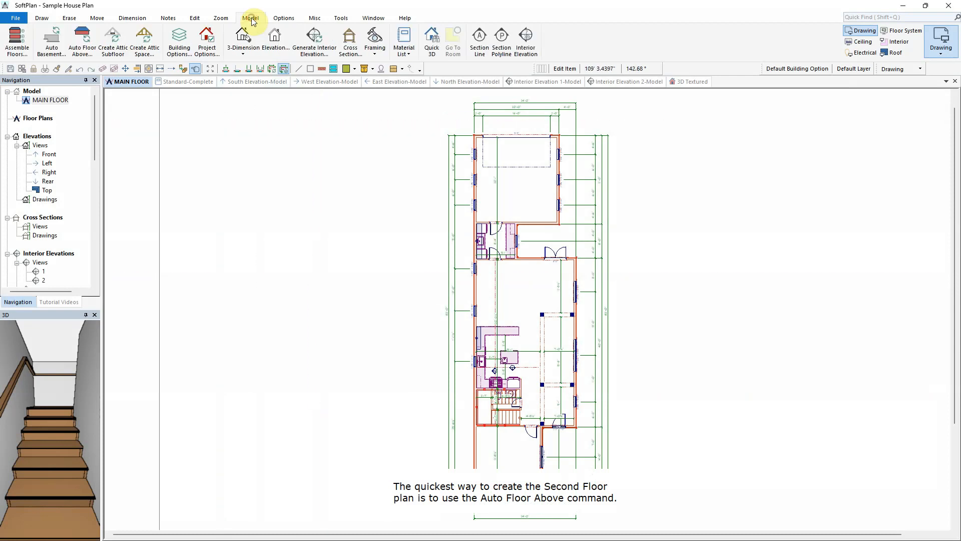
left_click(84, 47)
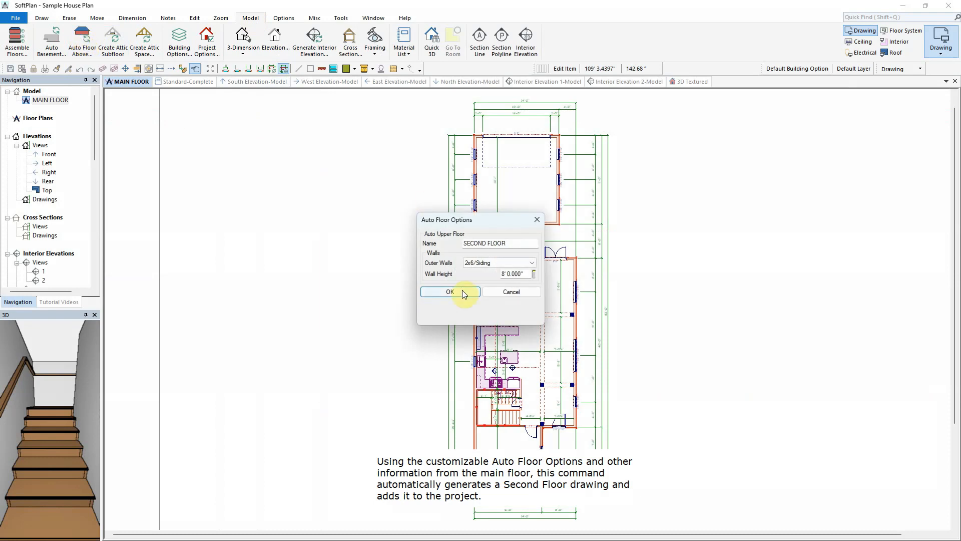
left_click(461, 291)
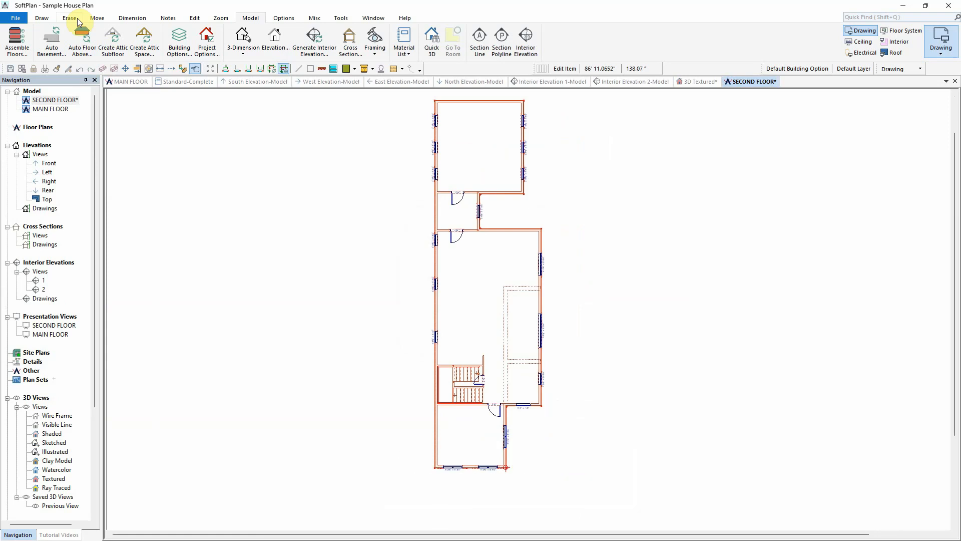
Step: Block-erase the garage area from the second floor plan
left_click(73, 18)
left_click(55, 41)
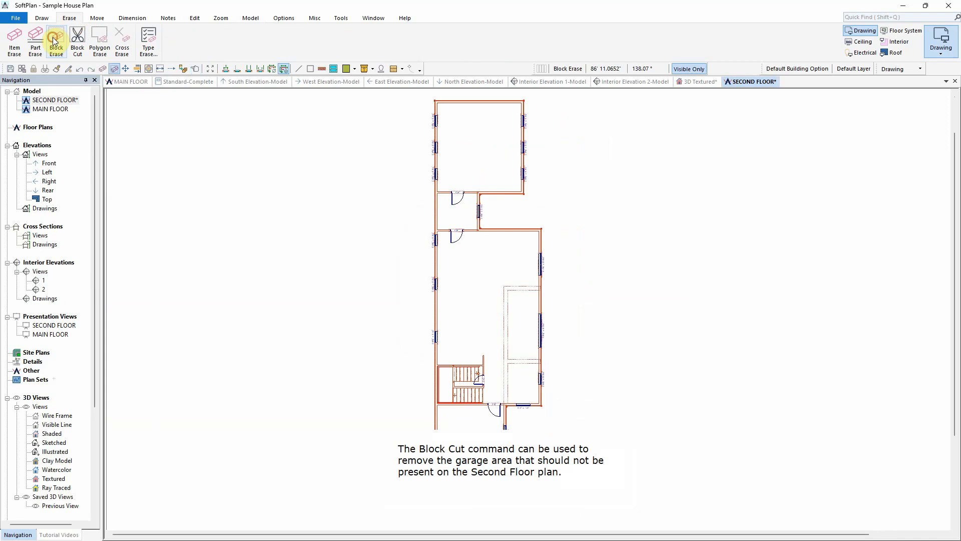
left_click_drag(420, 95, 534, 240)
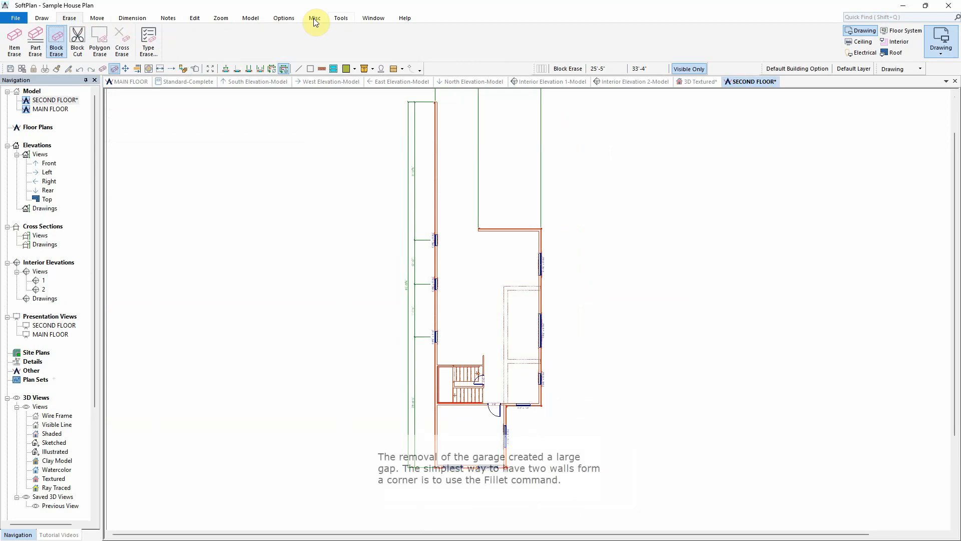
Step: Fillet the two exterior walls left open by the garage removal into a corner
left_click(341, 18)
left_click(106, 40)
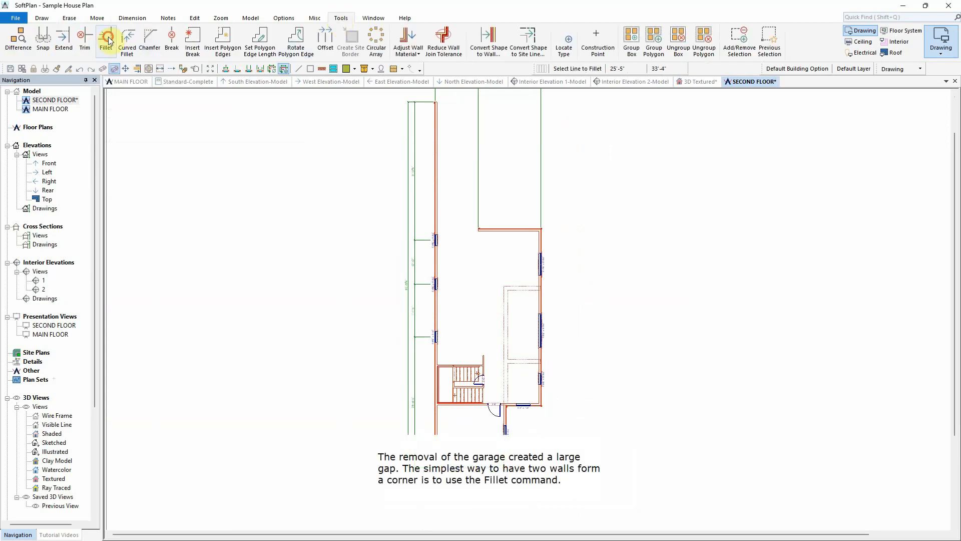
left_click(485, 230)
left_click(437, 257)
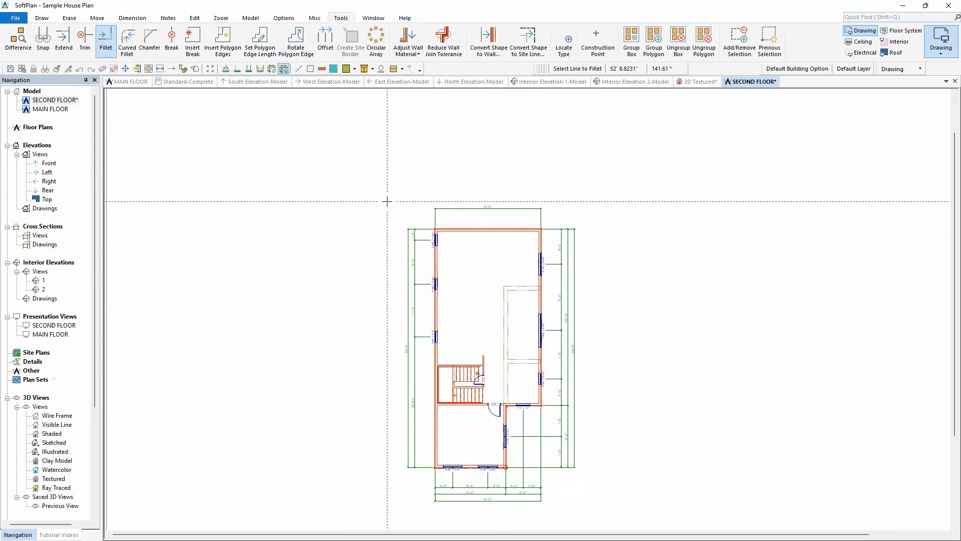
Step: Erase the leftover interior door beside the second-floor stairwell
left_click(68, 17)
left_click(121, 40)
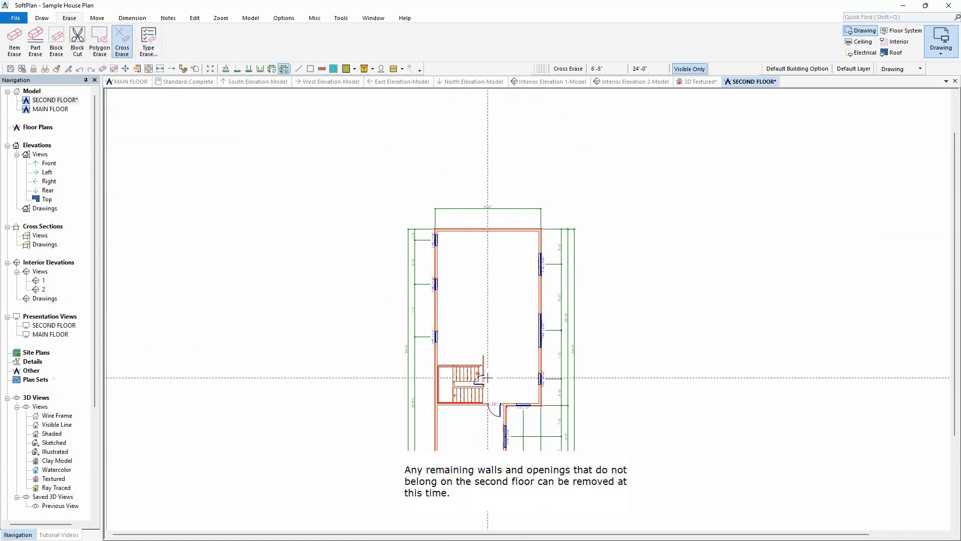
left_click(210, 68)
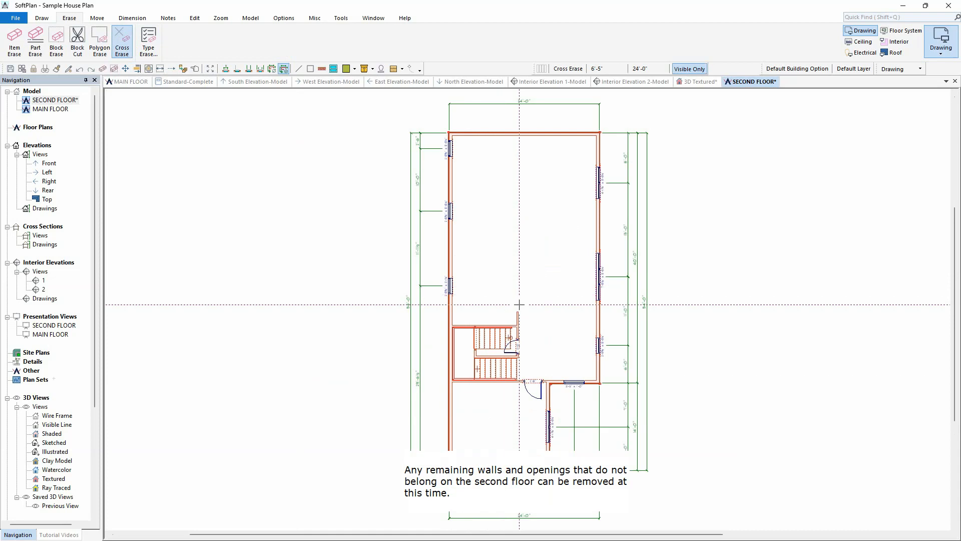
right_click(518, 347)
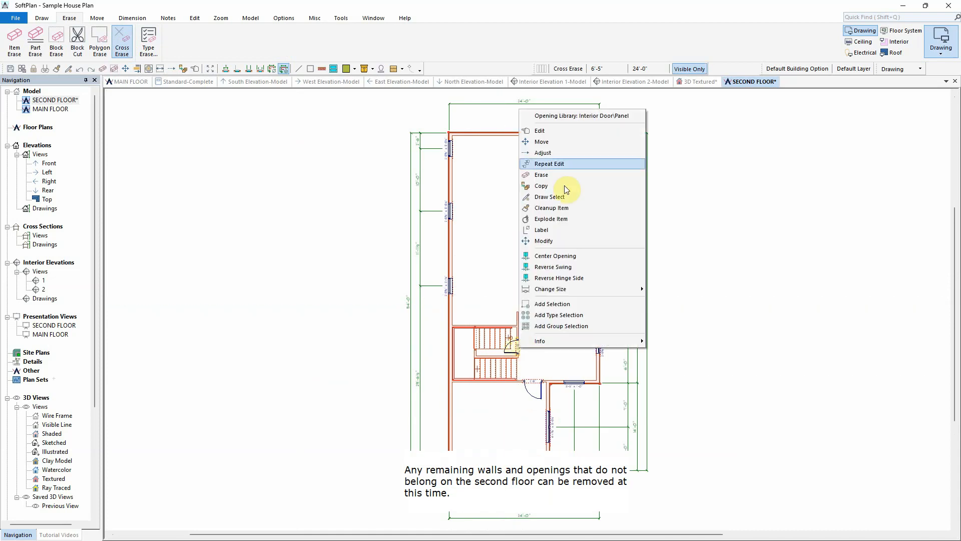
left_click(563, 173)
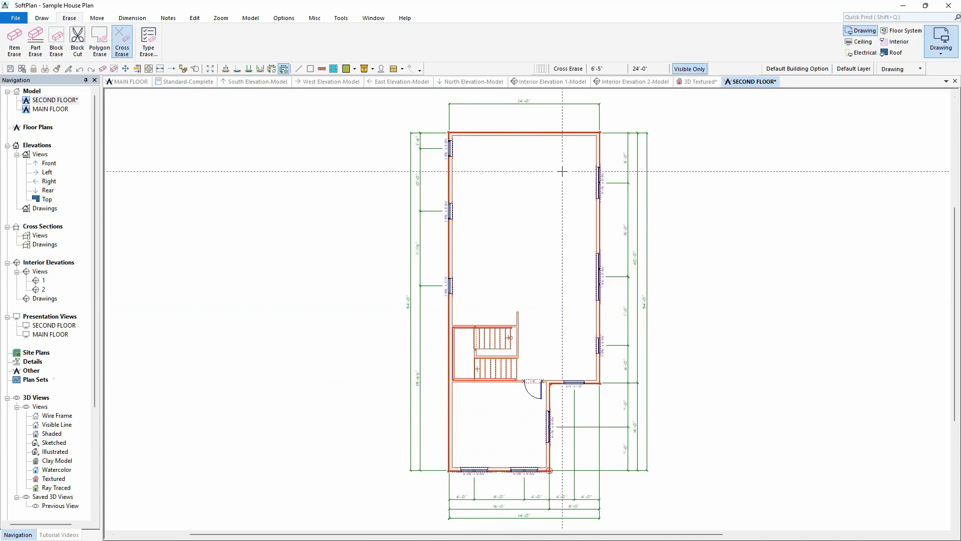
Step: Draw Partition 3.5" interior walls to lay out the second-floor rooms
right_click(517, 312)
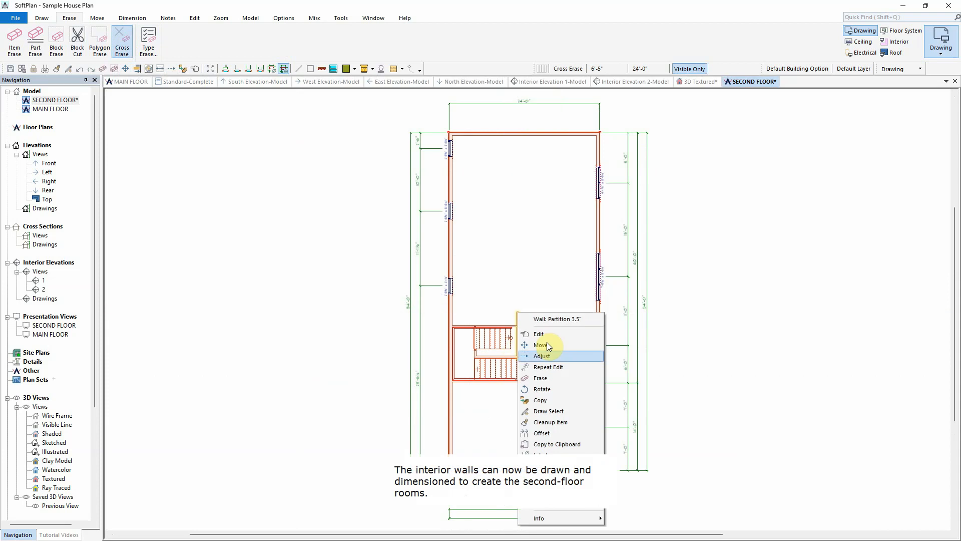
left_click(550, 344)
left_click(512, 214)
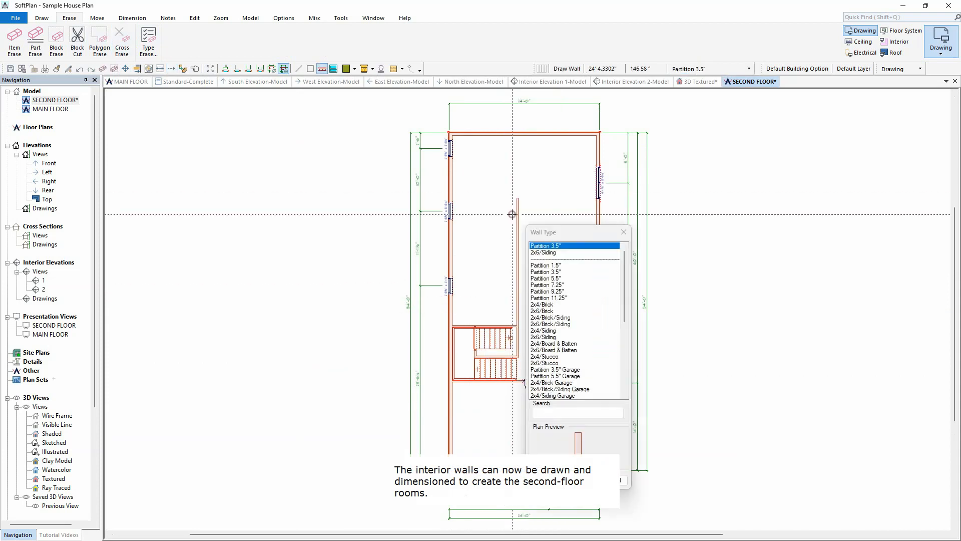
left_click(557, 484)
left_click(519, 357)
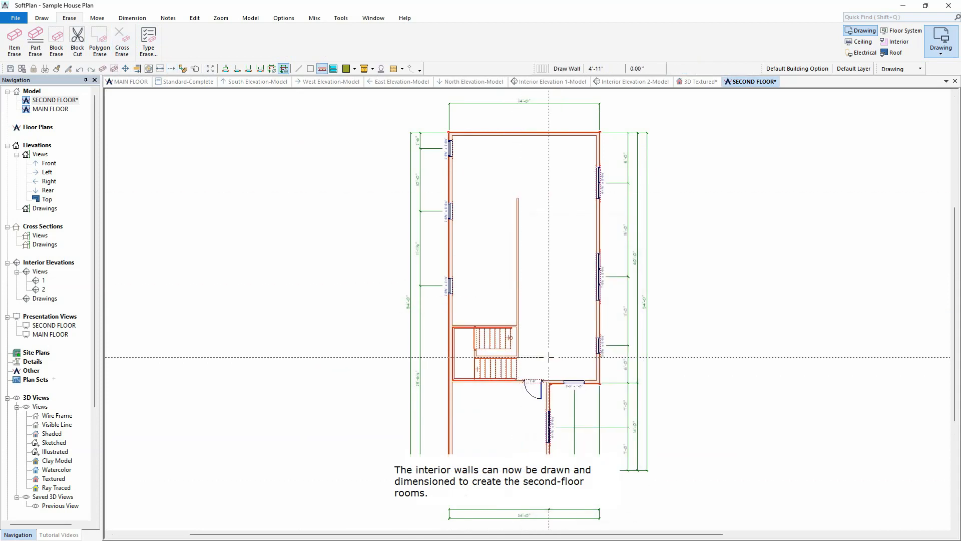
left_click(546, 357)
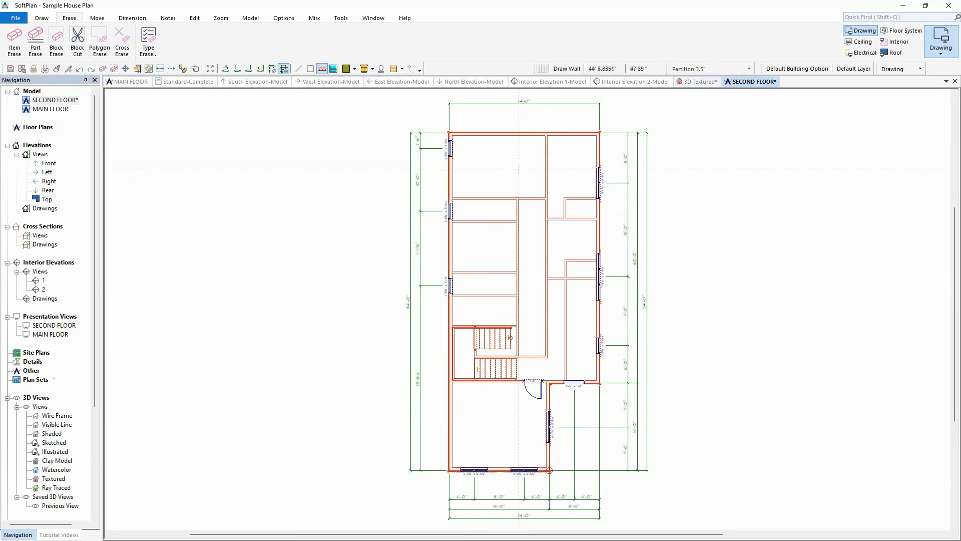
Step: Turn on the total riser count, direction arrow and a break with hidden lines for the main floor stair
left_click(713, 80)
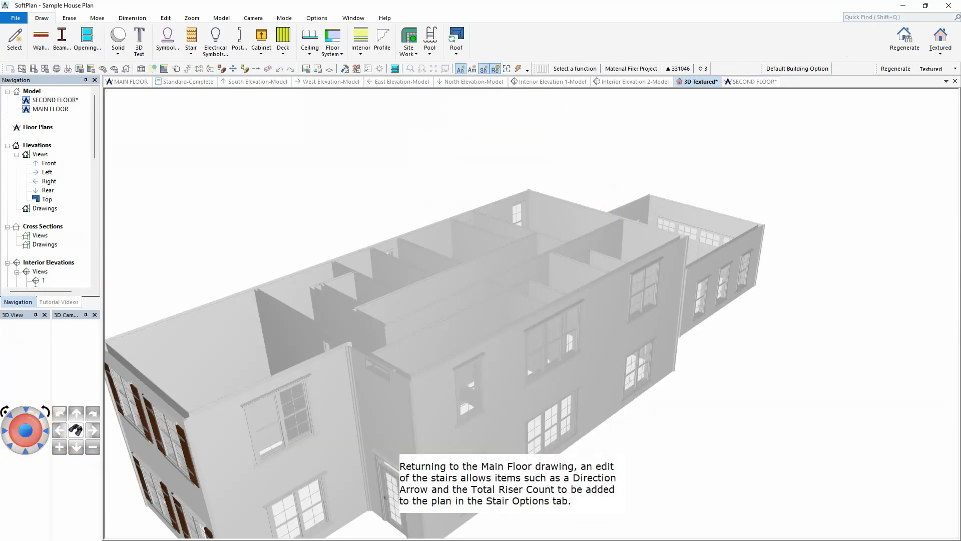
left_click(27, 421)
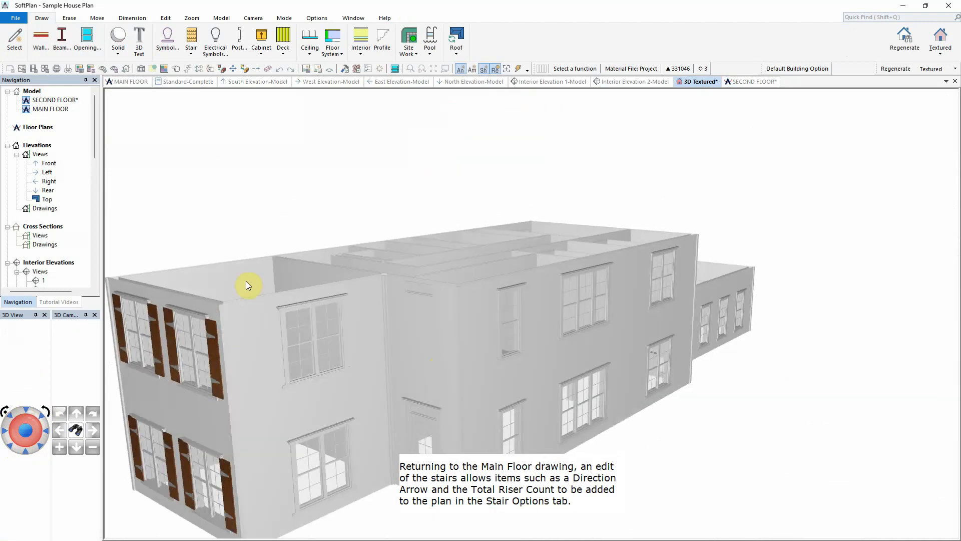
left_click(128, 82)
scroll(528, 305, "up", 4)
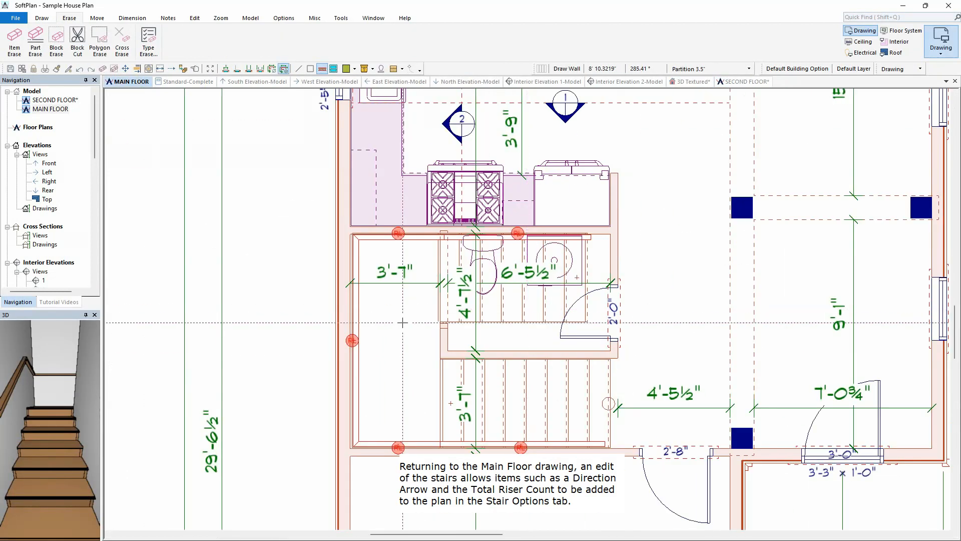
right_click(390, 322)
left_click(439, 93)
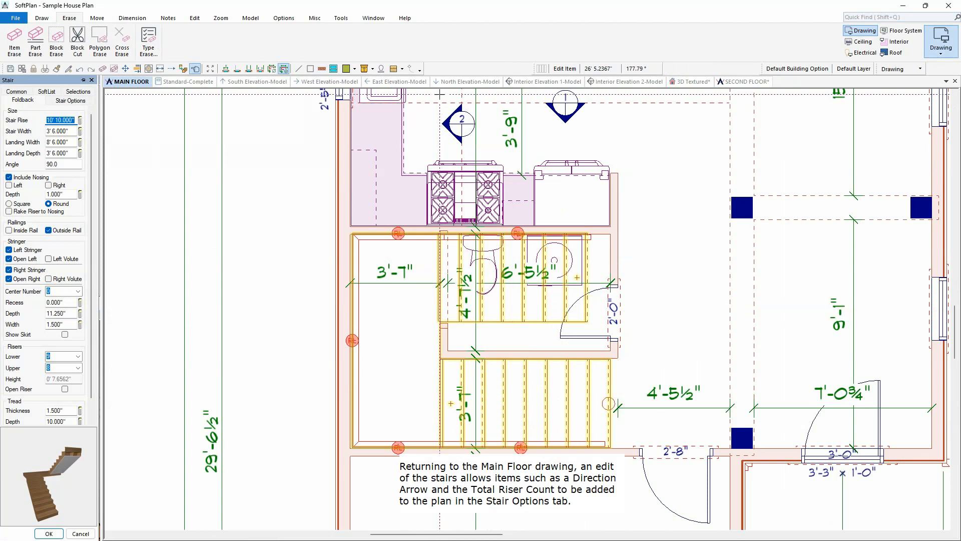
left_click(70, 100)
left_click(28, 217)
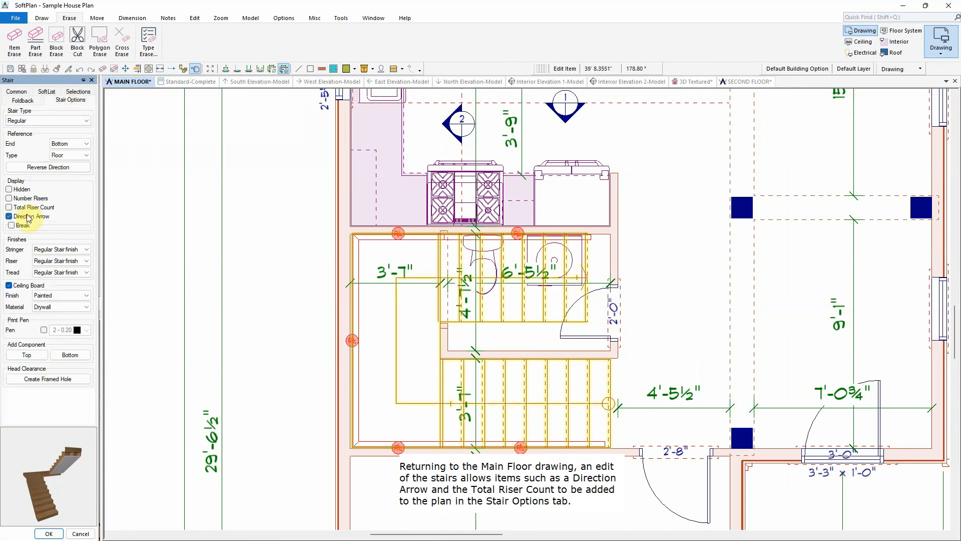
left_click(28, 208)
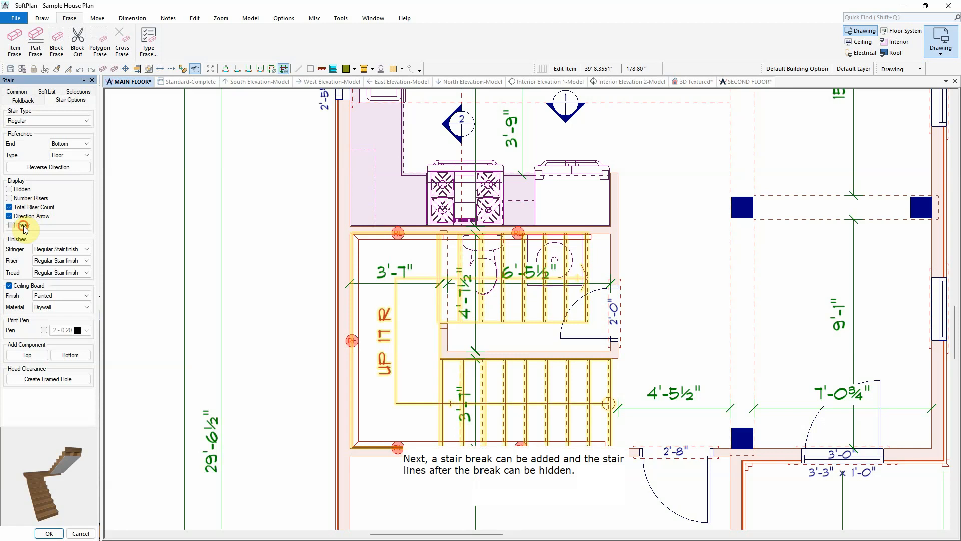
left_click(23, 228)
left_click(32, 254)
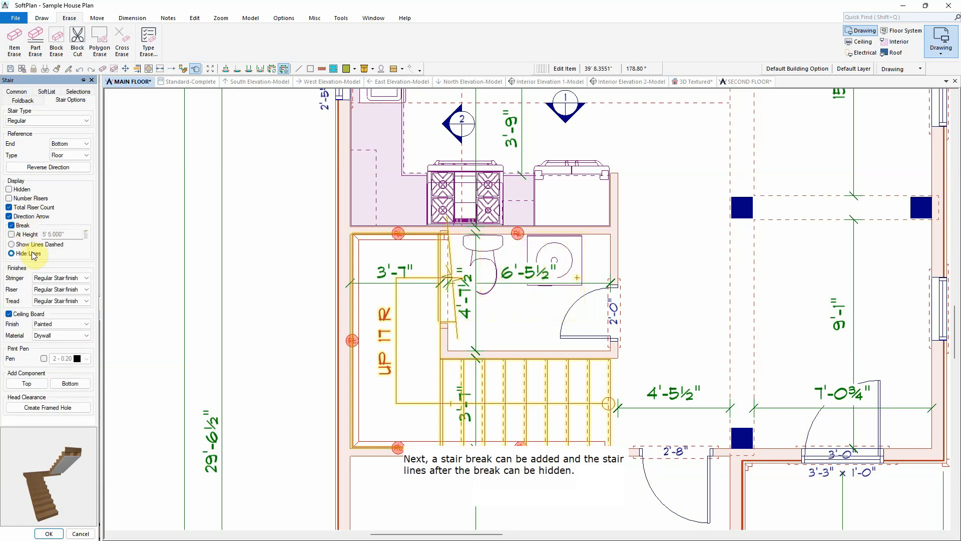
Step: Turn on the total riser count and direction arrow for the stair shown on the second-floor plan
left_click(49, 533)
left_click(191, 72)
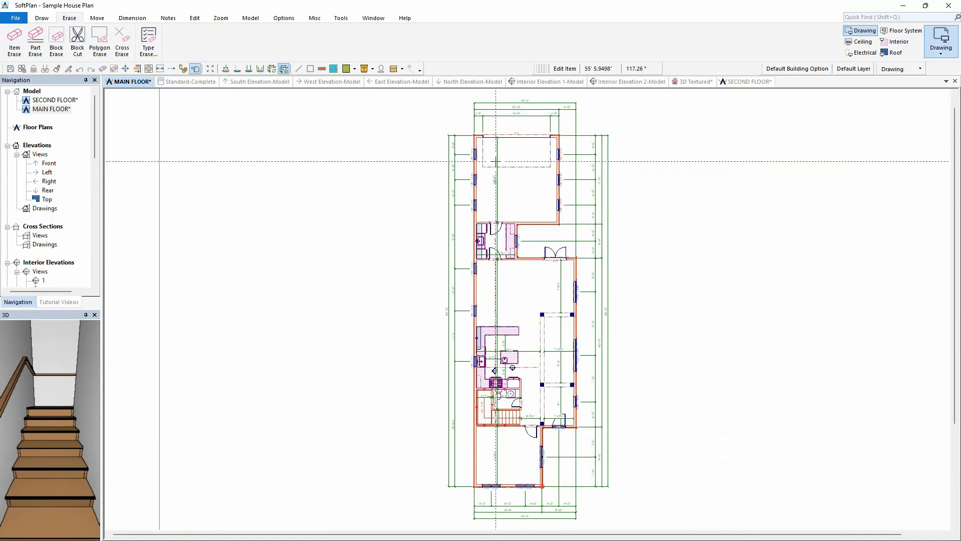
left_click(749, 81)
scroll(463, 378, "up", 4)
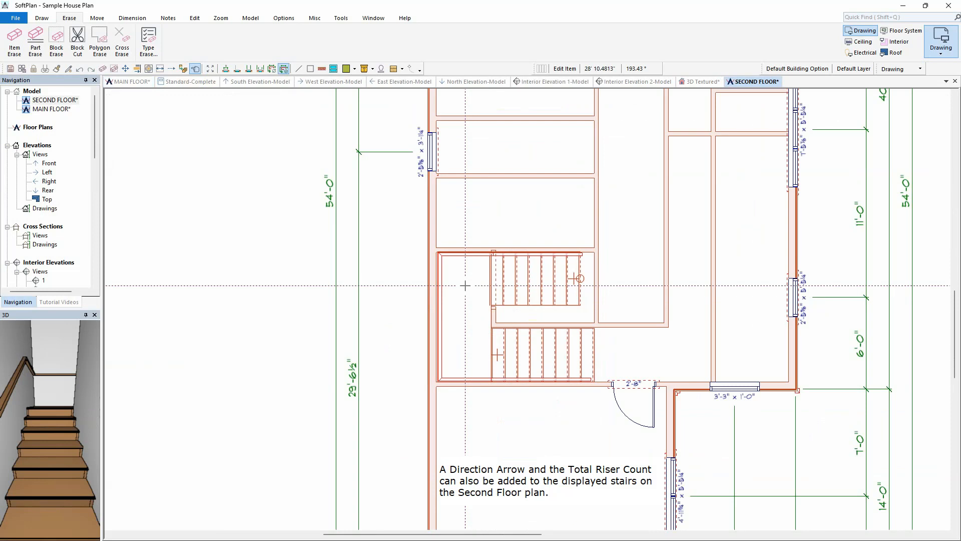
right_click(465, 285)
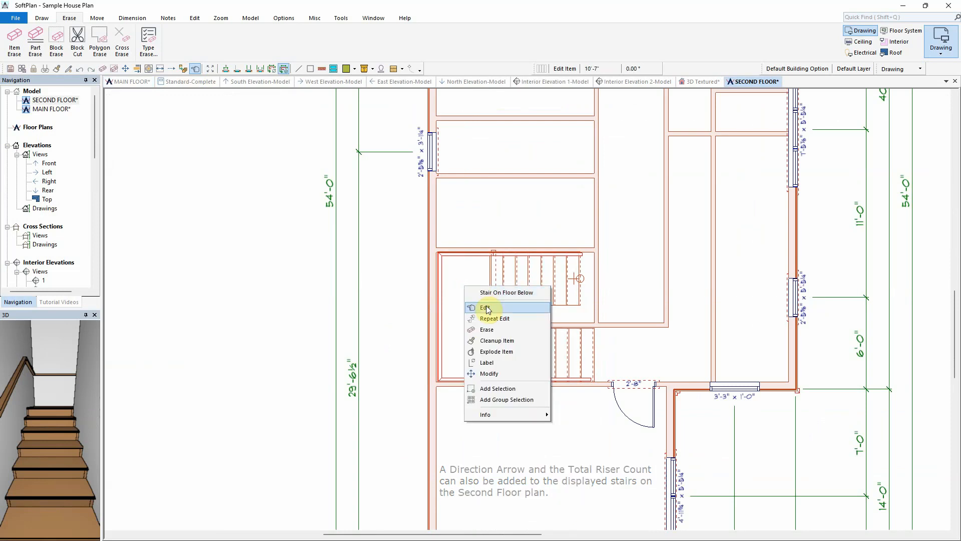
left_click(474, 306)
left_click(54, 100)
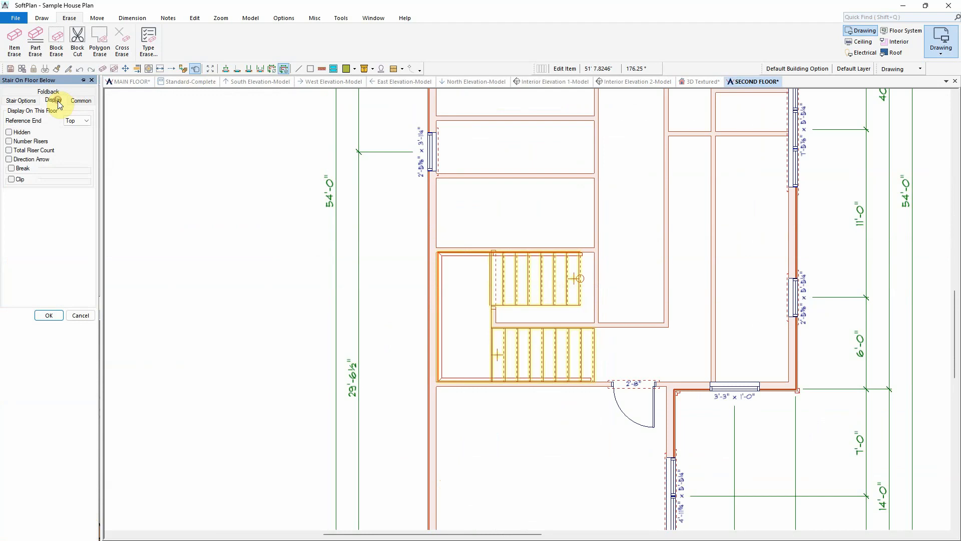
left_click(28, 150)
left_click(24, 160)
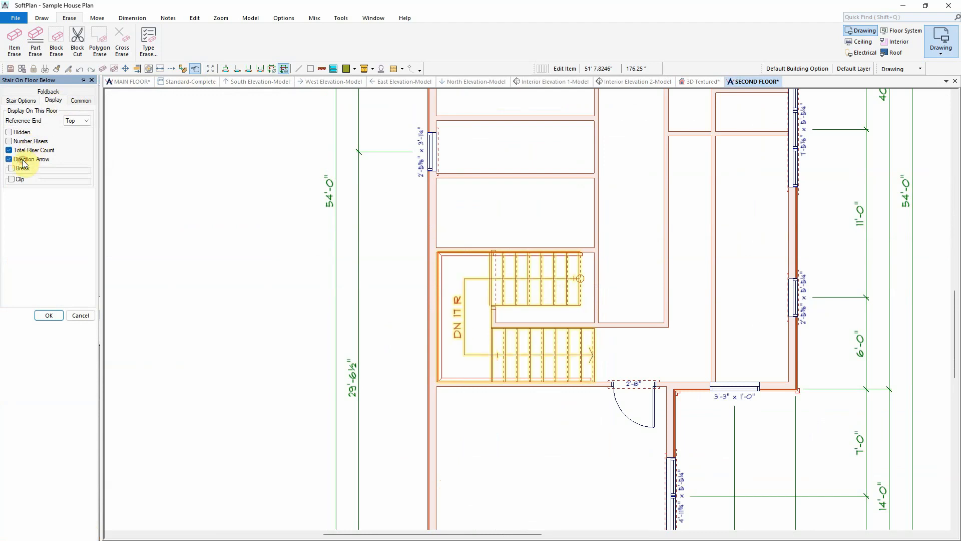
left_click(48, 316)
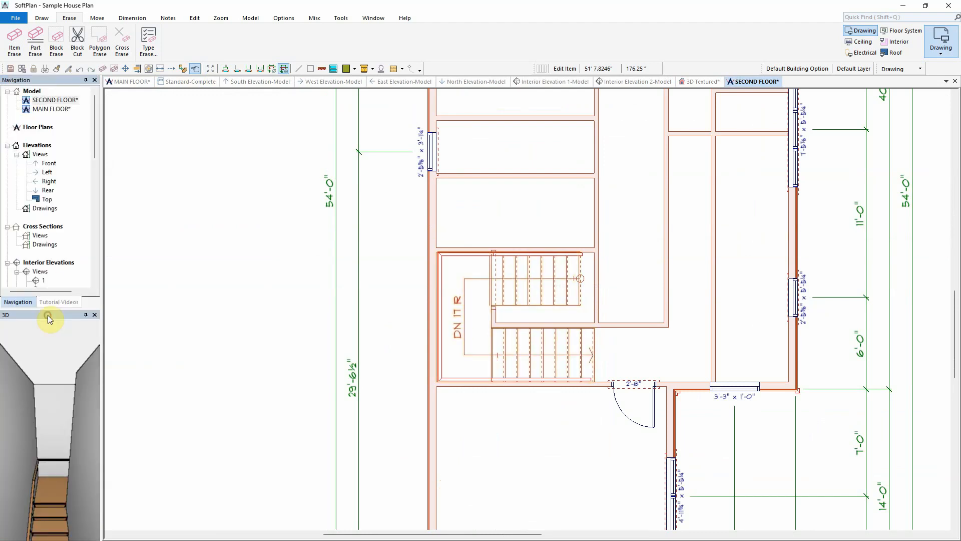
Step: Examine the second-floor plan beside the main floor and the south, west, east and north elevation views
left_click(211, 69)
right_click(758, 82)
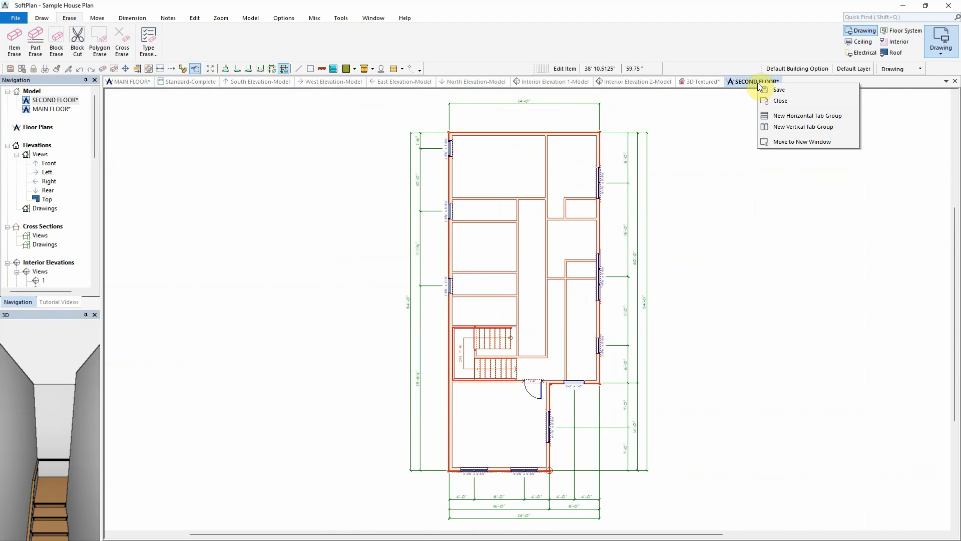
left_click(803, 128)
left_click(221, 18)
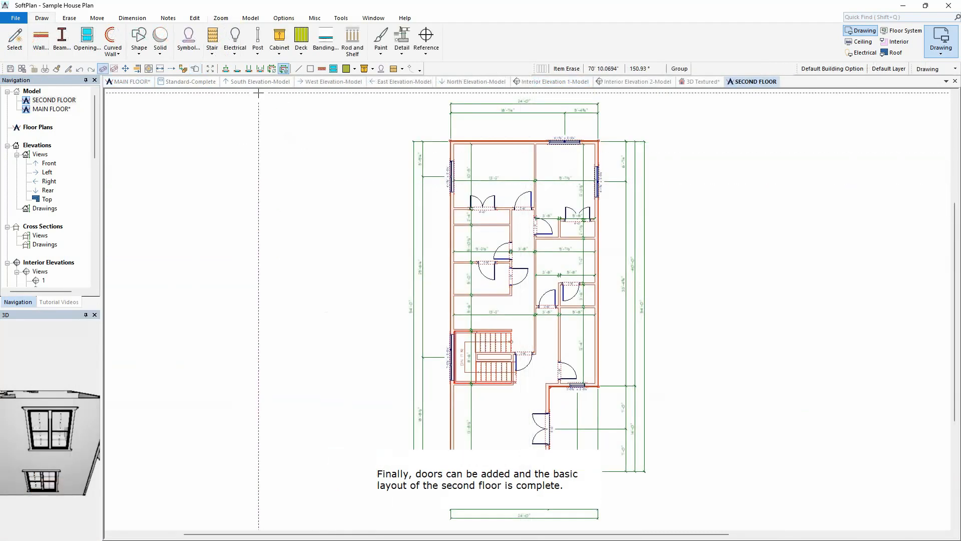
left_click(258, 84)
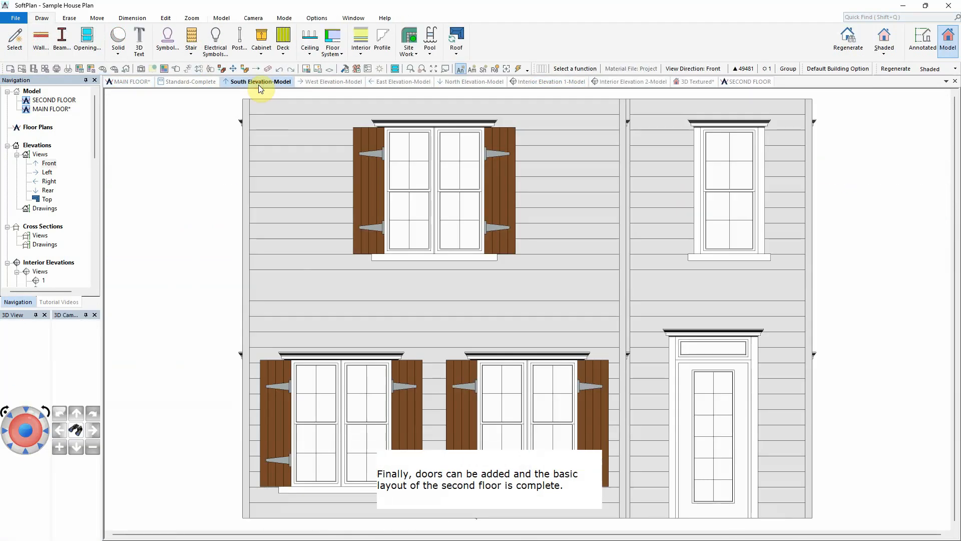
left_click(343, 82)
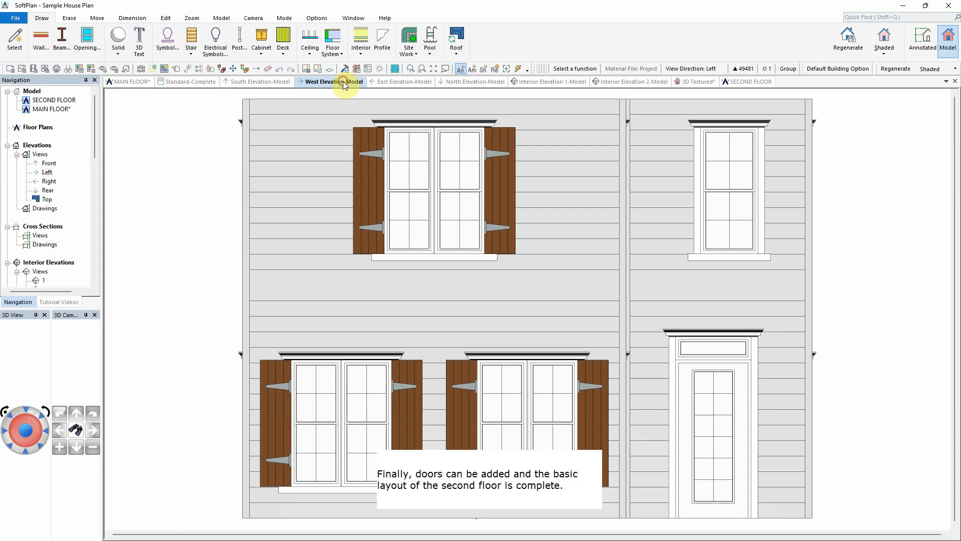
left_click(395, 83)
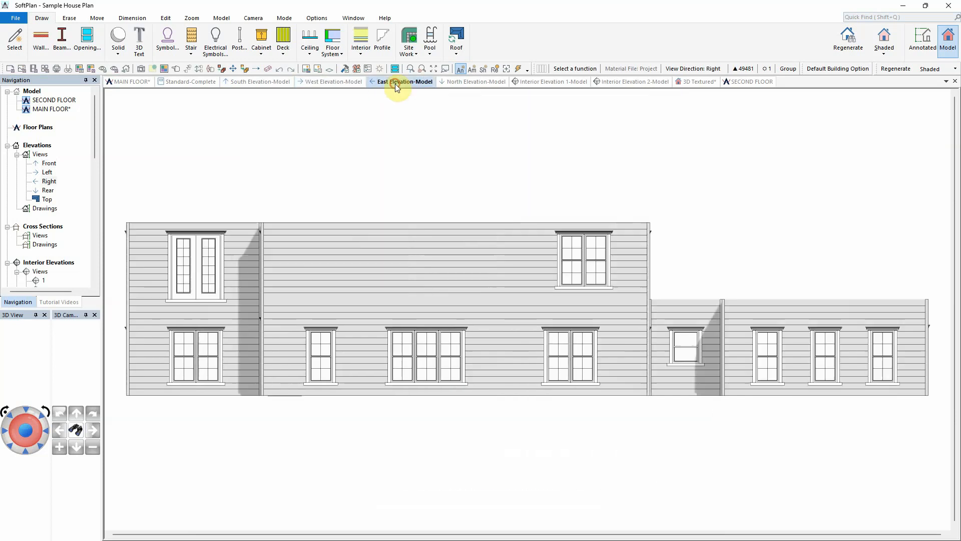
left_click(472, 83)
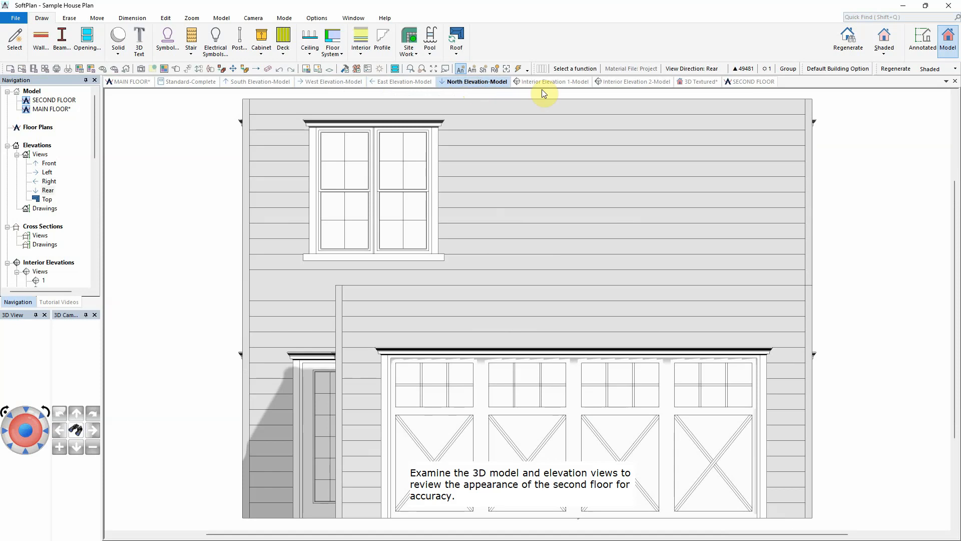
left_click(701, 82)
left_click_drag(28, 446, 30, 437)
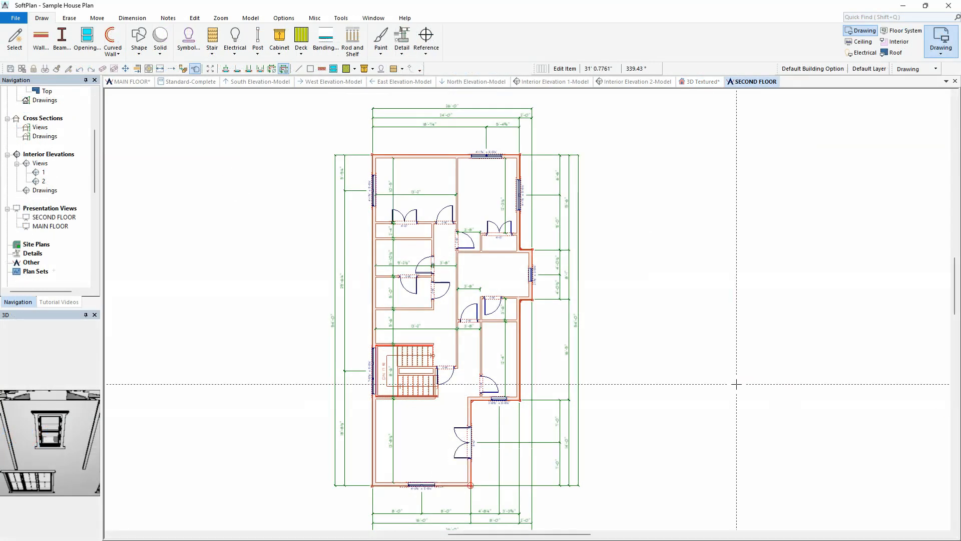
Step: Place a Kohler K-1184-LA bathtub symbol against the bathroom's exterior wall
scroll(497, 285, "up", 5)
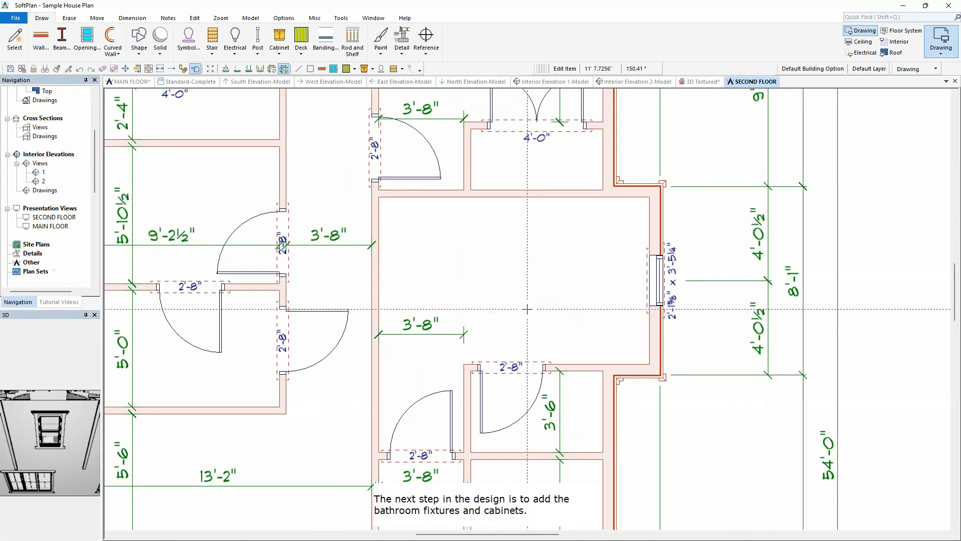
right_click(482, 234)
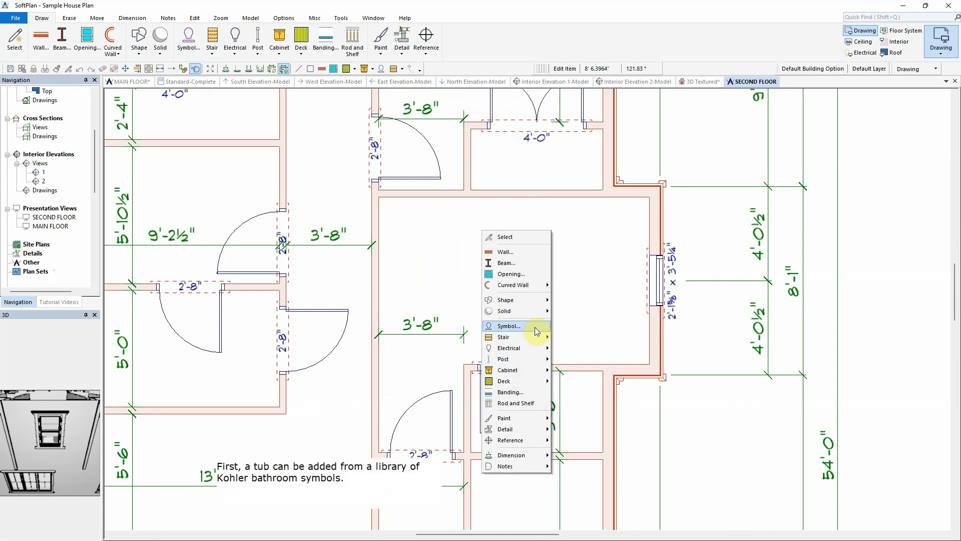
left_click(509, 326)
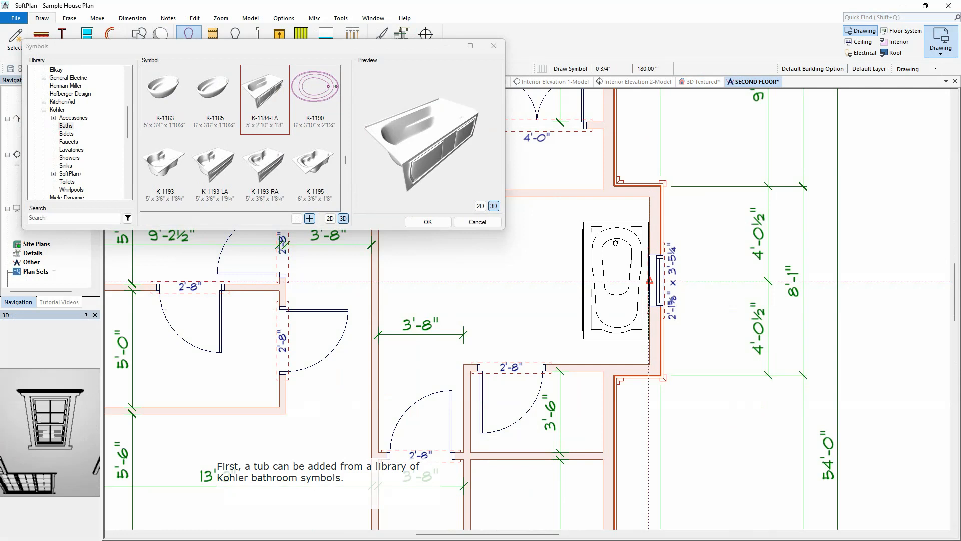
left_click(649, 281)
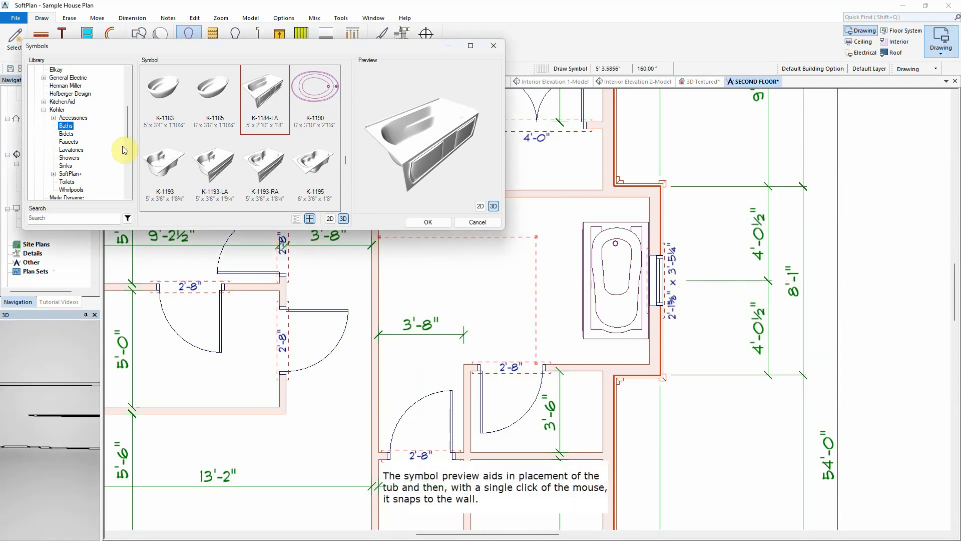
Step: Place a Kohler toilet symbol in the small room beside the bathroom door below the tub
left_click(66, 182)
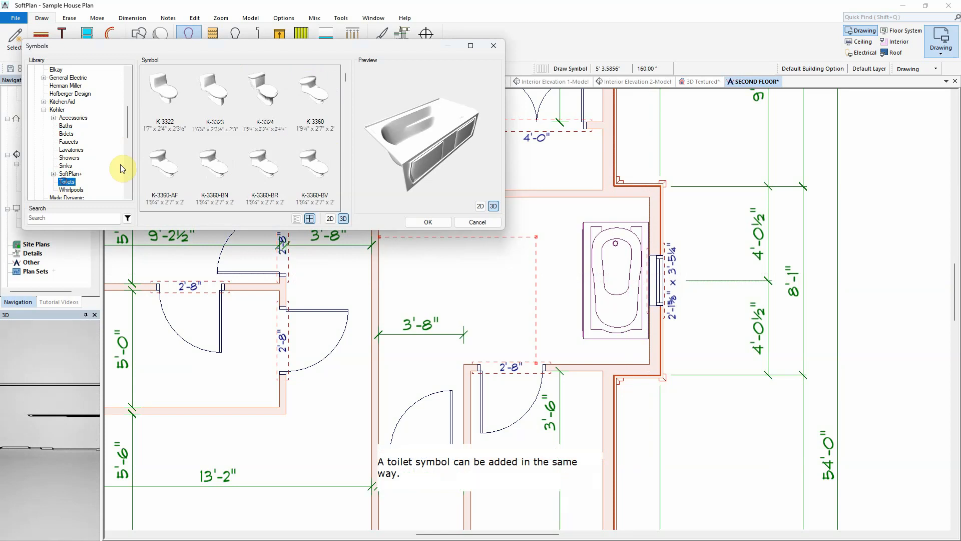
left_click_drag(345, 80, 345, 200)
left_click(262, 85)
left_click(428, 223)
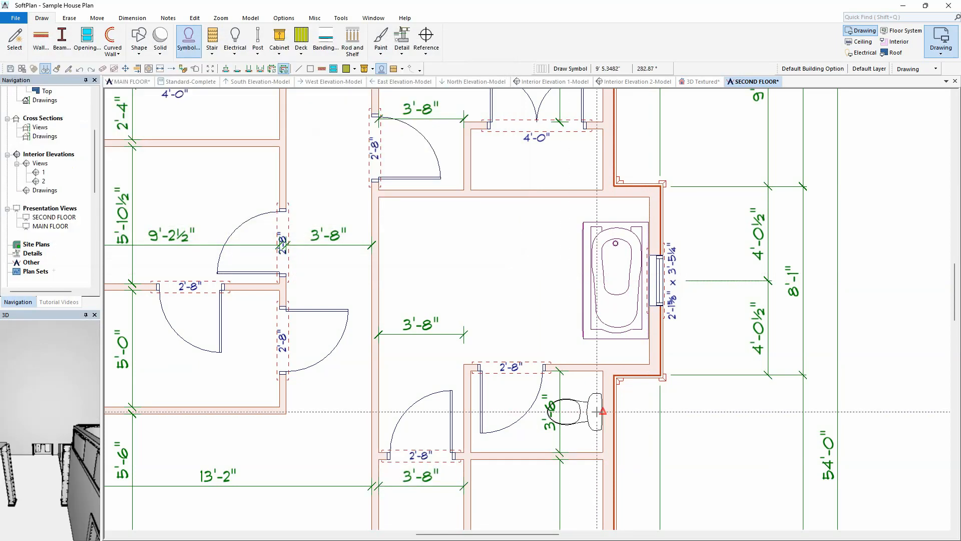
left_click(580, 412)
Step: Draw Glass Shower Panel walls enclosing a shower about 3'-3" wide in the bathroom's upper-left corner
left_click(41, 39)
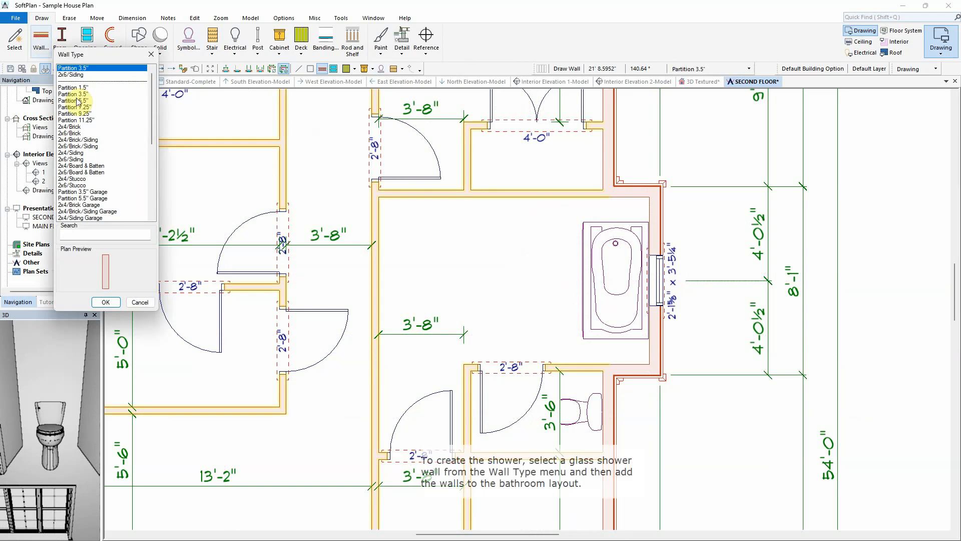
left_click_drag(154, 127, 156, 203)
left_click(88, 204)
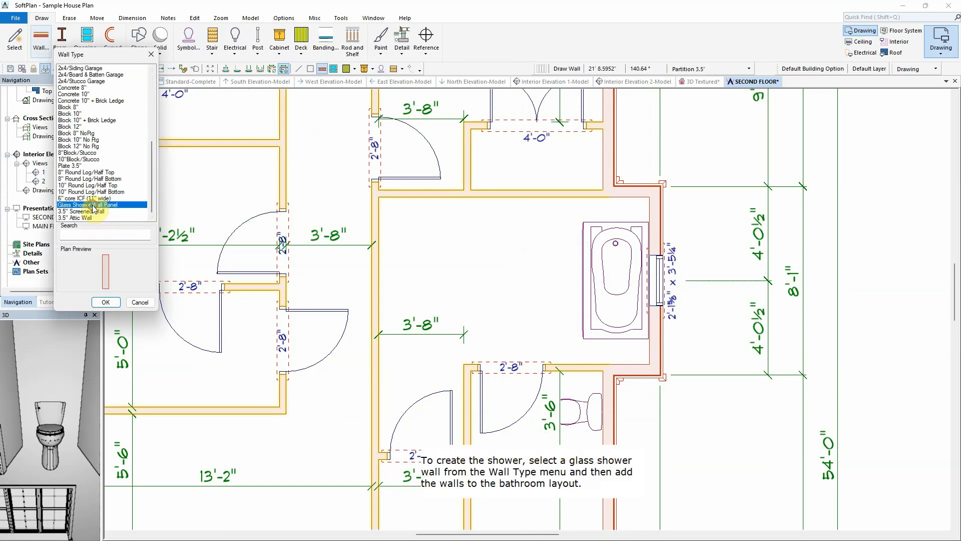
left_click(105, 302)
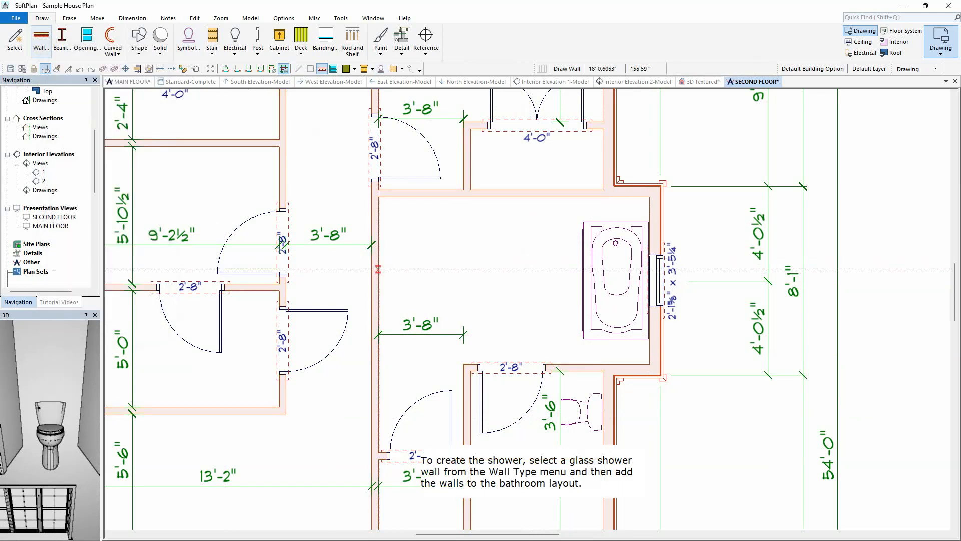
left_click(378, 269)
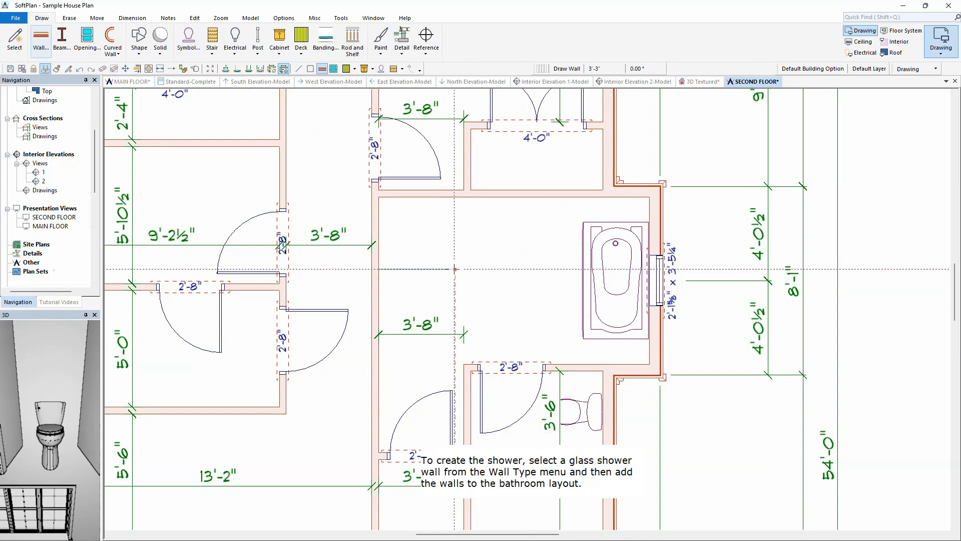
left_click(467, 270)
left_click(467, 197)
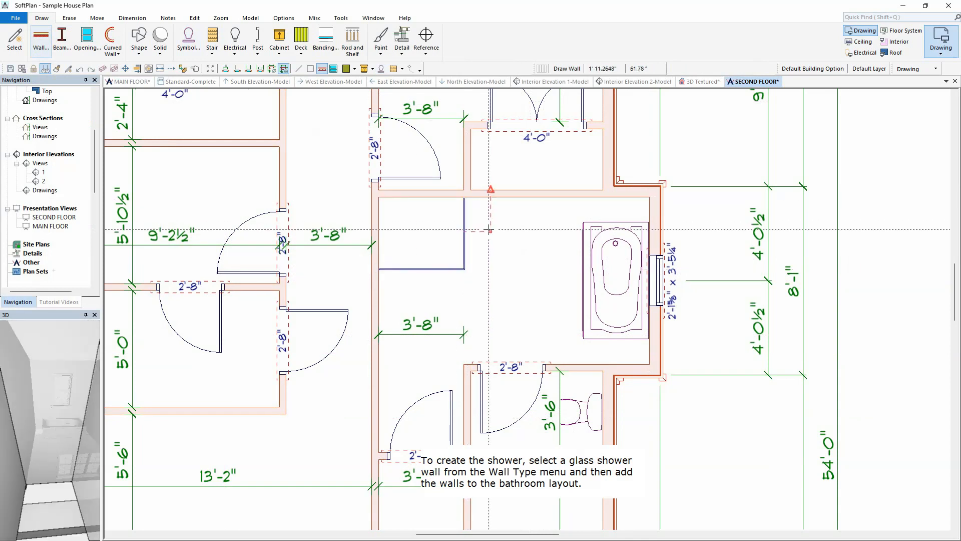
Step: Add dimension lines across the shower's width and depth
left_click(226, 68)
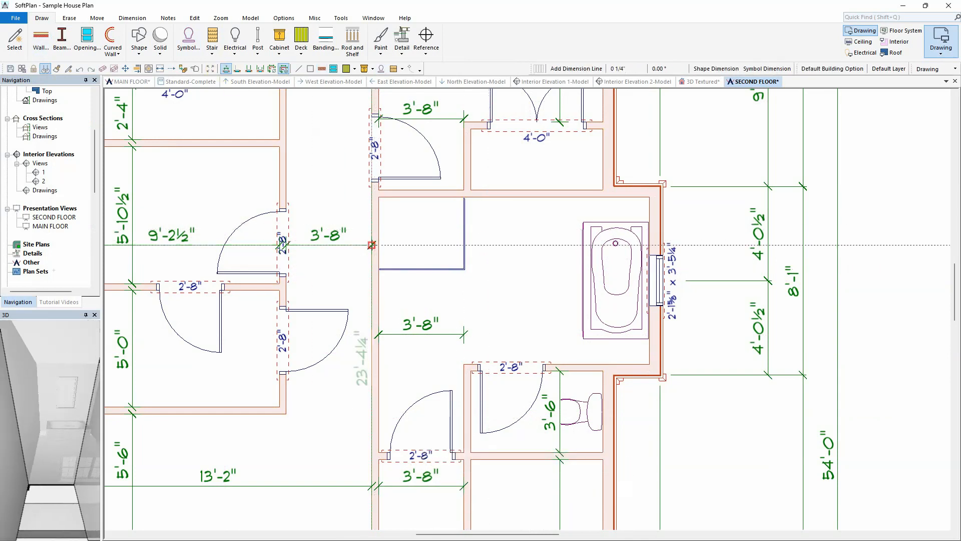
left_click(373, 245)
left_click(466, 245)
left_click(433, 193)
left_click(433, 269)
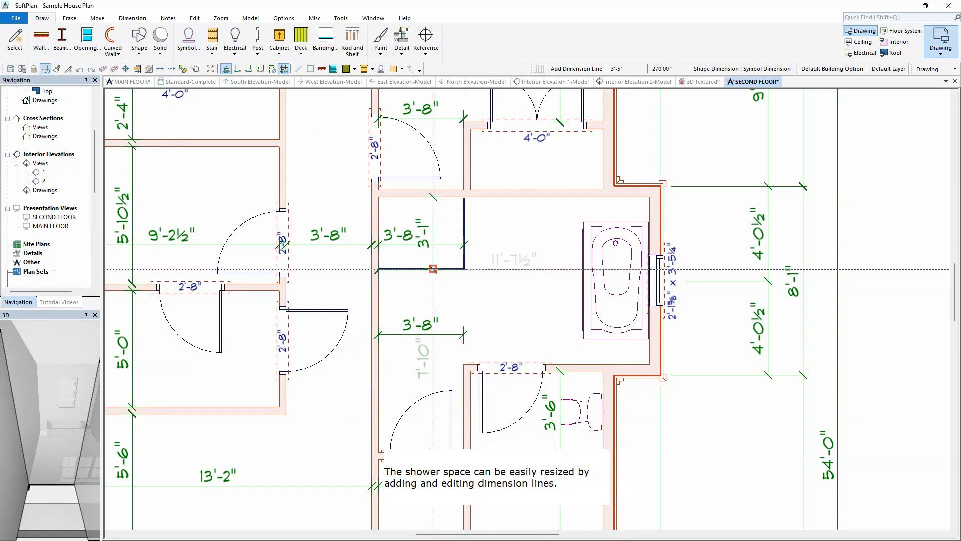
Step: Resize the shower to 3'-6" by 3'-6" by editing its width and depth dimensions
right_click(384, 237)
left_click(406, 252)
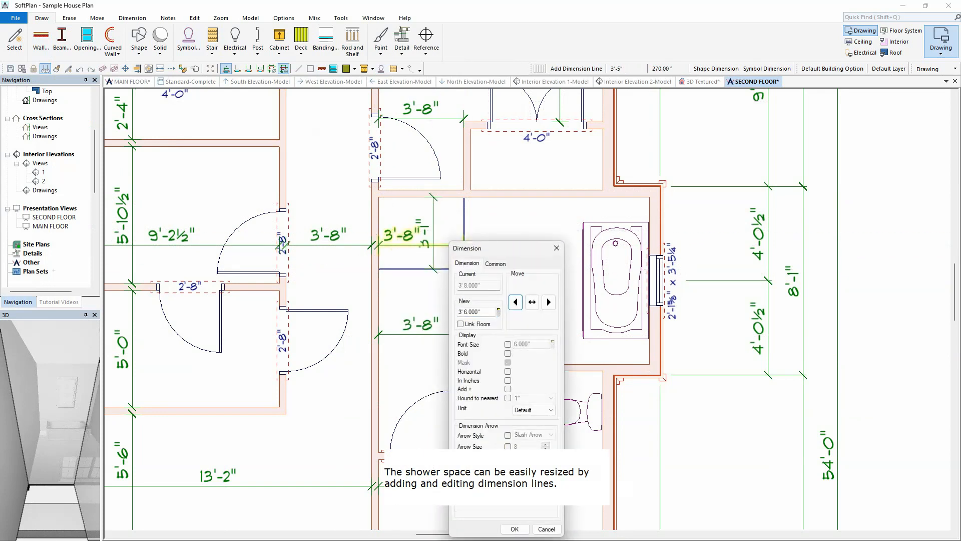
key("Return")
left_click(436, 219)
type("3'6")
key("Return")
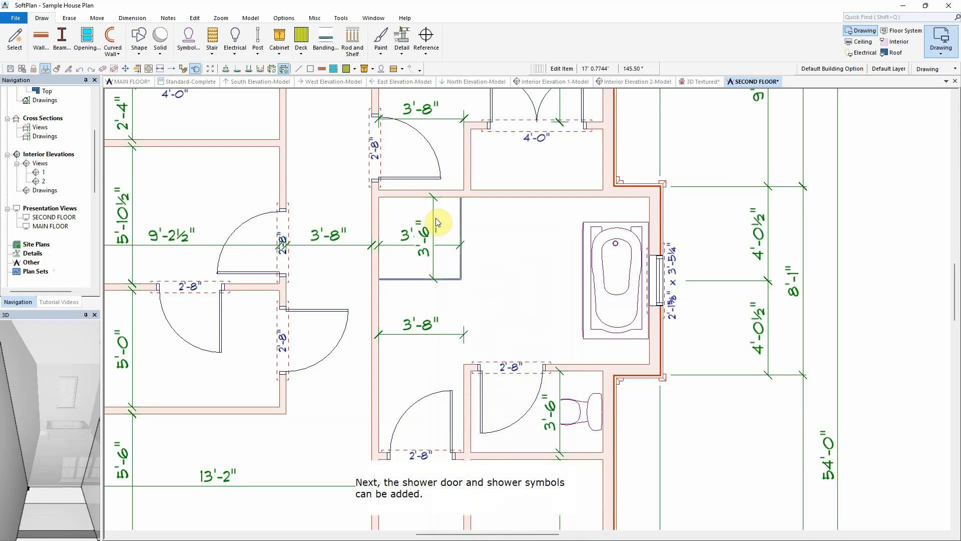
Step: Insert a 32X80 GLASS shower door into the shower's front glass wall
left_click(87, 37)
left_click_drag(129, 106, 130, 81)
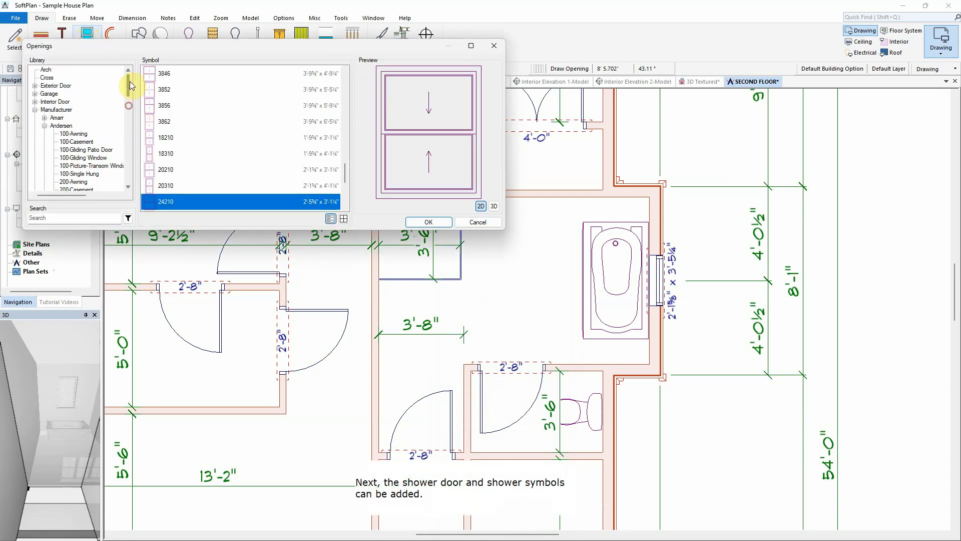
left_click(35, 102)
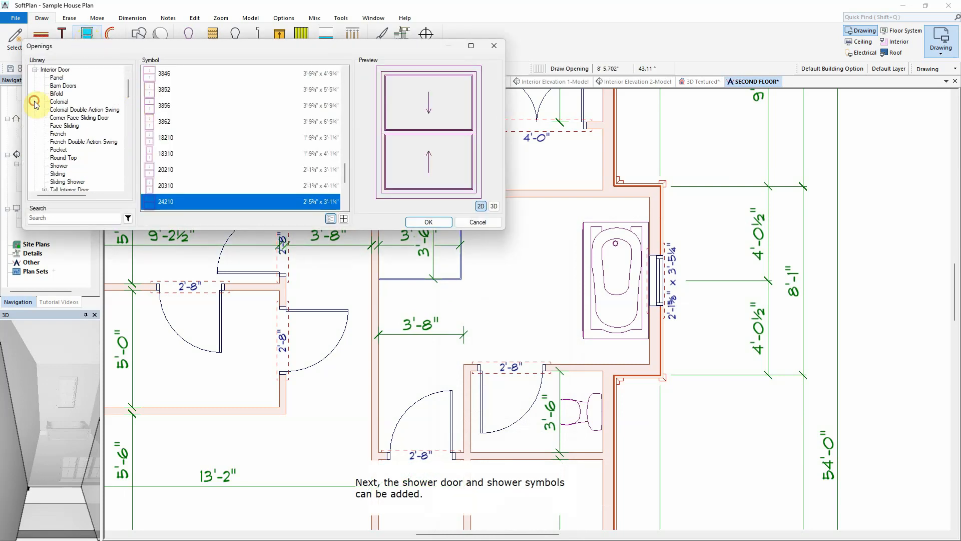
left_click(59, 166)
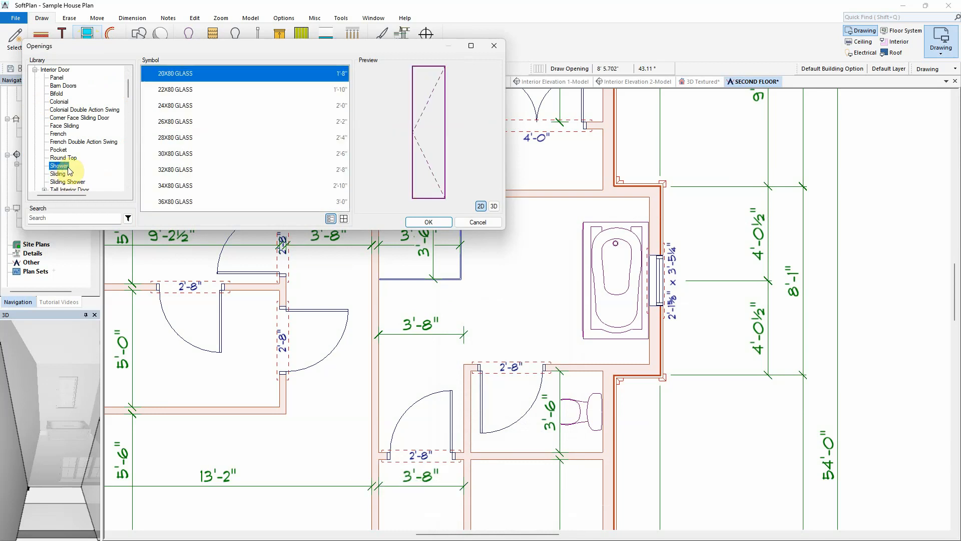
left_click(175, 169)
left_click(428, 222)
left_click(420, 279)
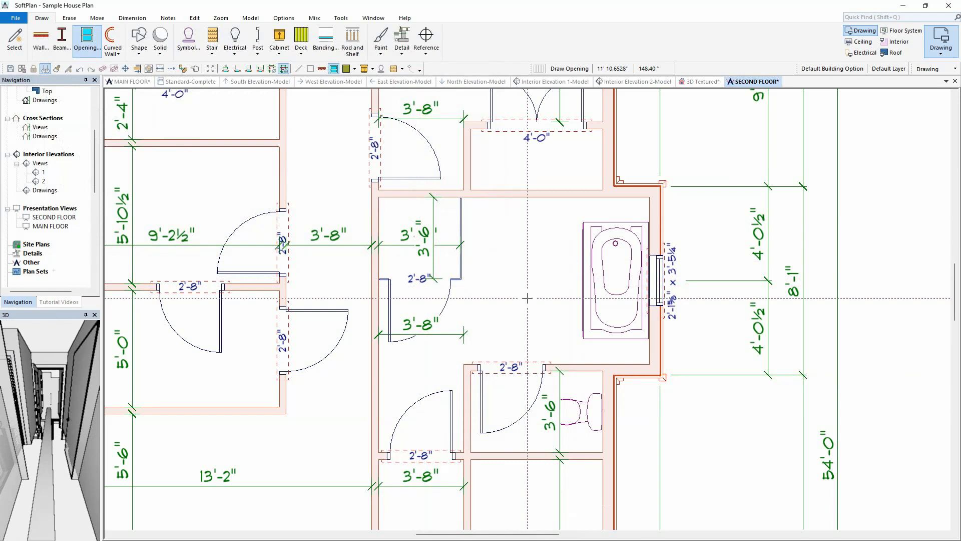
Step: Start a base cabinet set to 30" wide with the 2 door - 1 drawer flat sink face layout
left_click(279, 40)
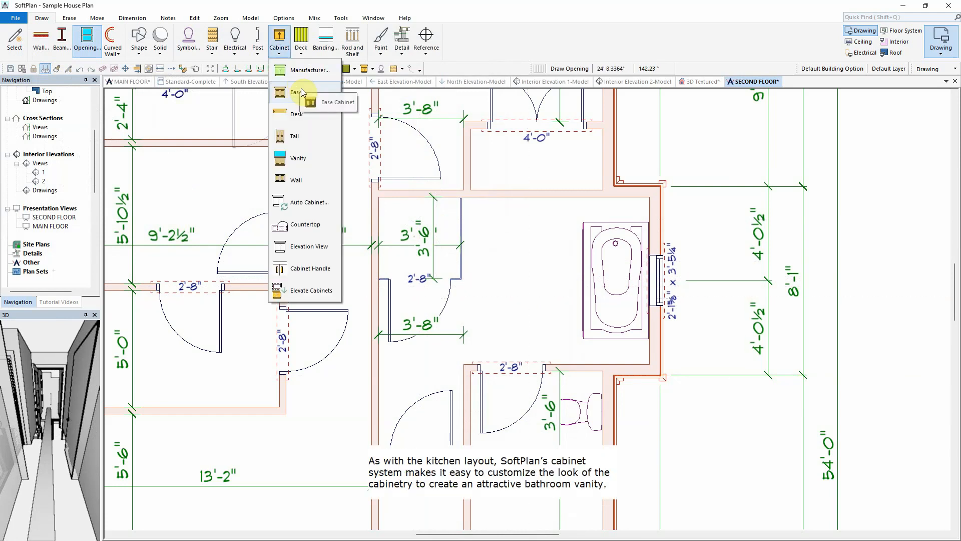
left_click(295, 93)
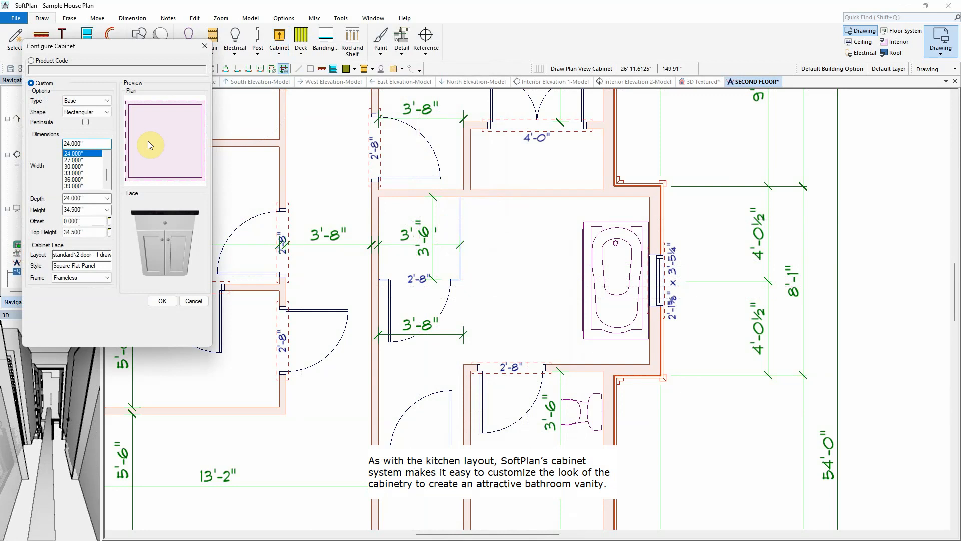
left_click(73, 166)
left_click(105, 256)
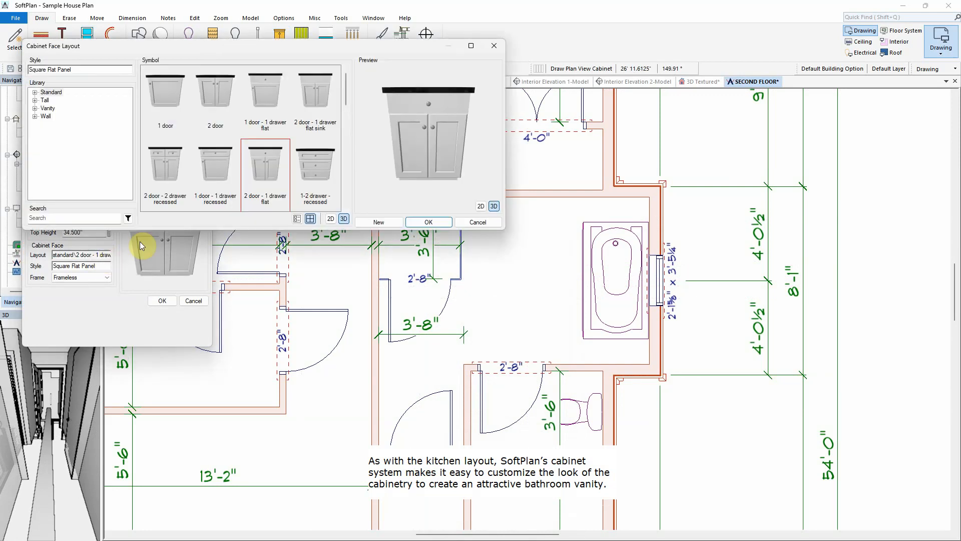
left_click(314, 93)
left_click(428, 221)
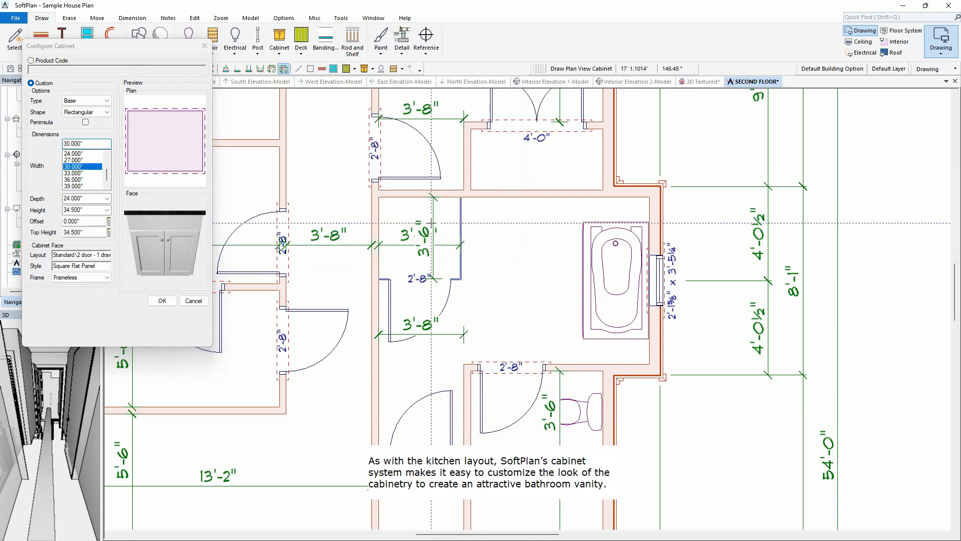
Step: Place two 30" base cabinets side by side along the bathroom's upper wall between the shower and the tub
left_click(493, 197)
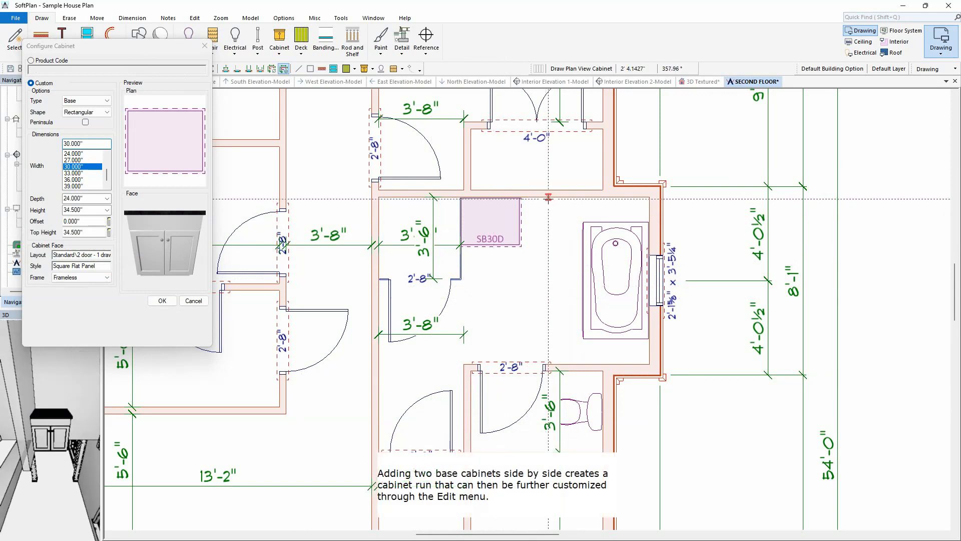
left_click(548, 244)
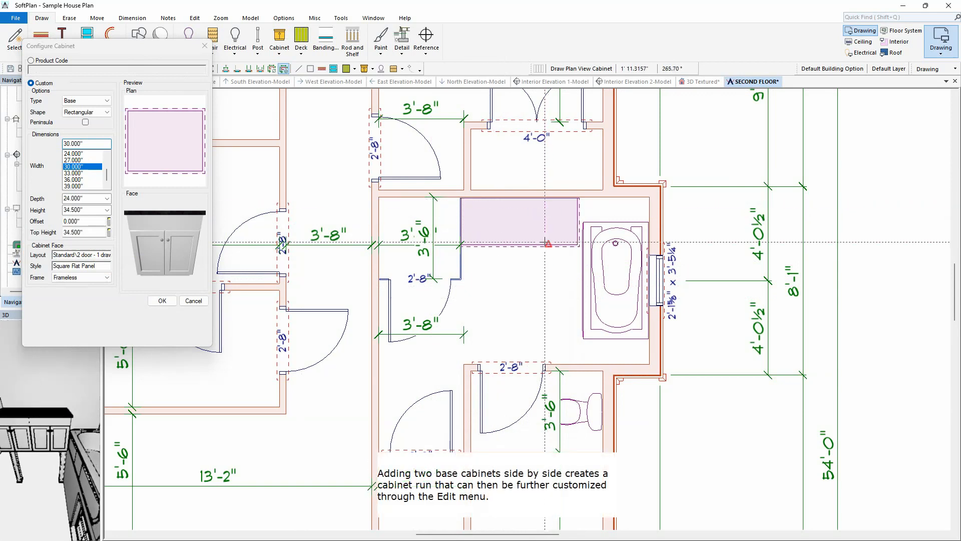
left_click(162, 301)
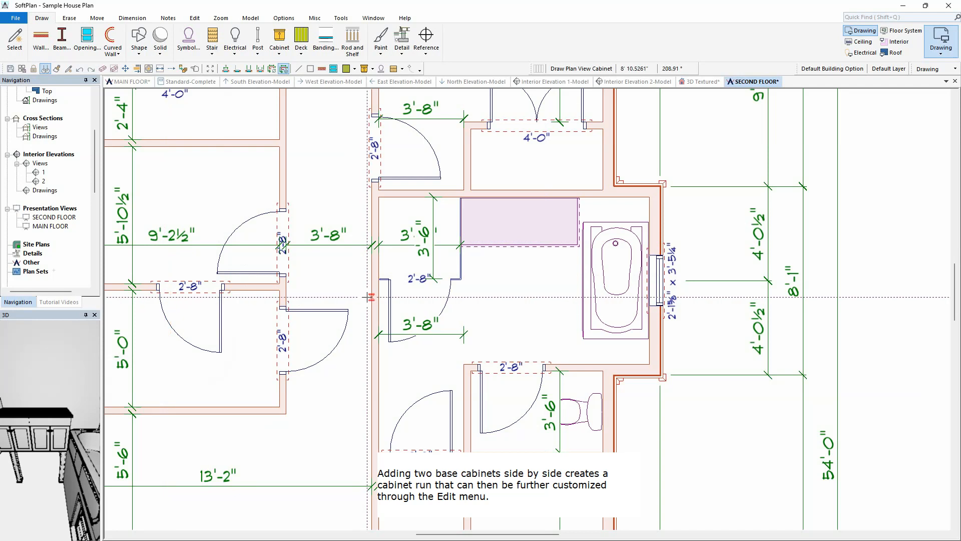
Step: Add a sink and a tap symbol to the vanity cabinets so both hold plumbing fixtures
left_click(521, 227)
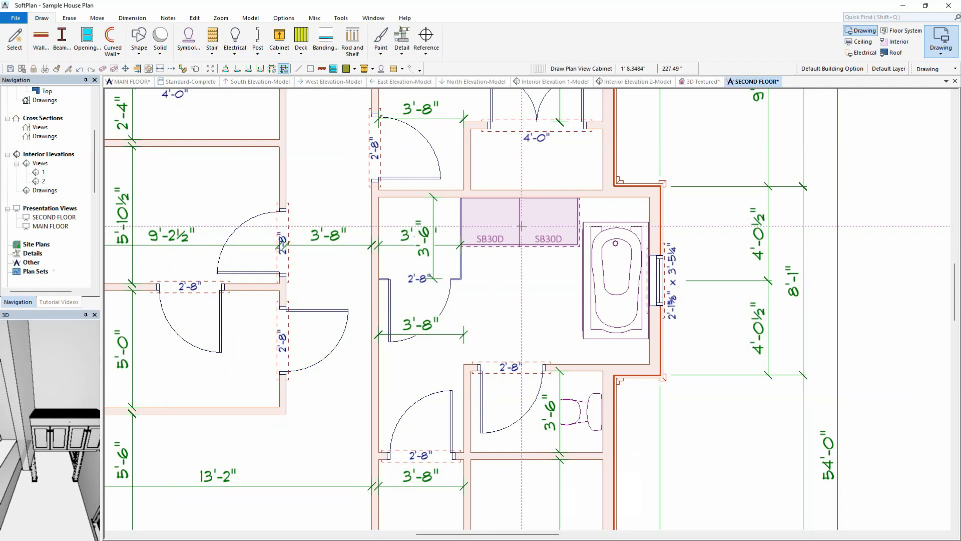
left_click(587, 232)
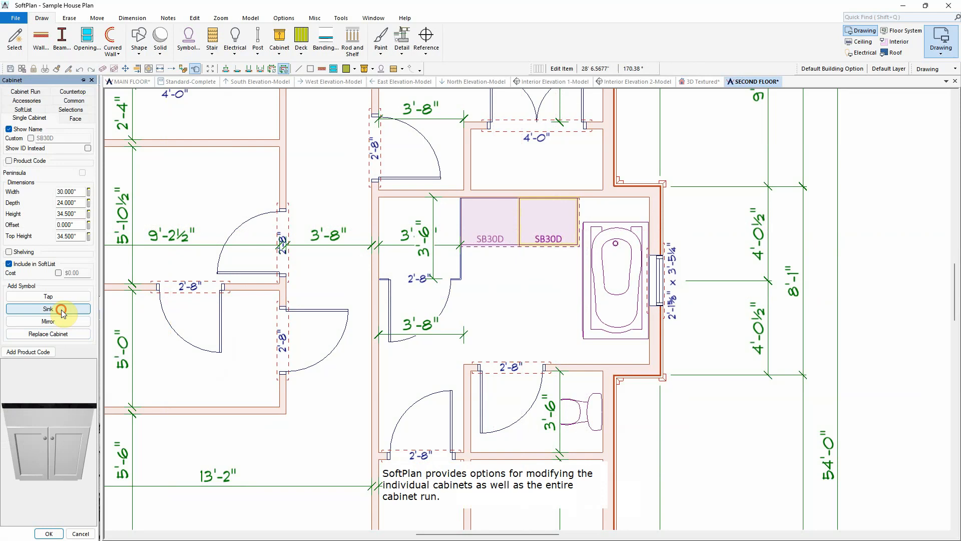
left_click(61, 309)
left_click(172, 159)
left_click(428, 222)
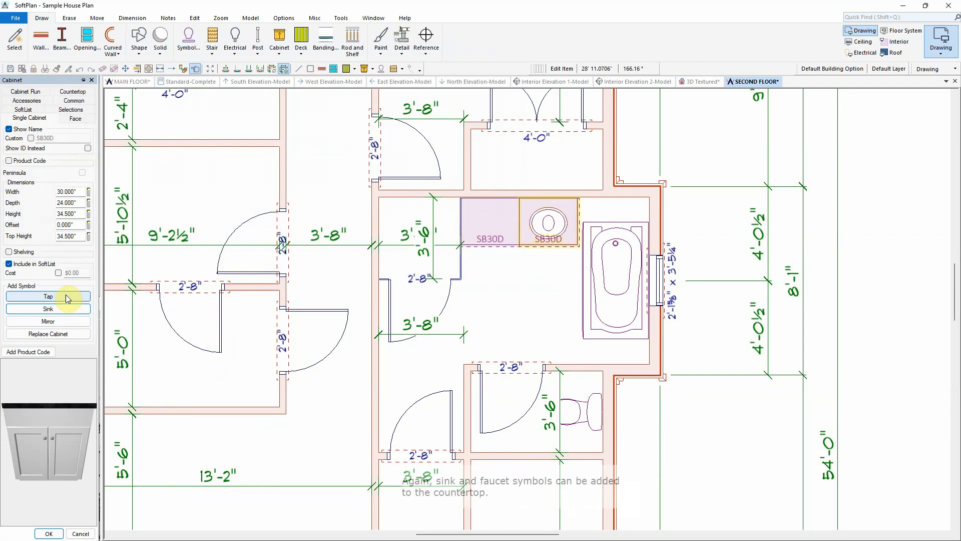
left_click(67, 296)
left_click(428, 222)
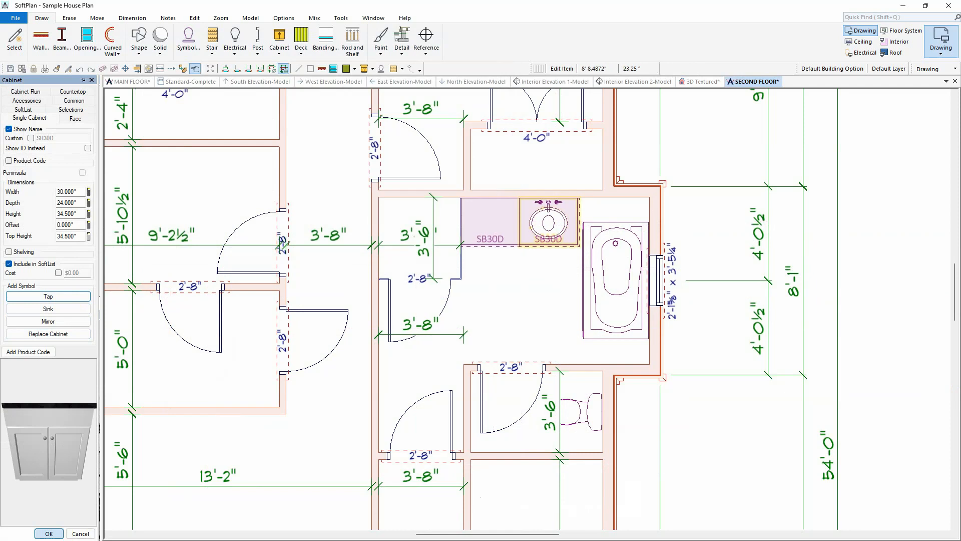
left_click(49, 533)
right_click(496, 229)
left_click(543, 281)
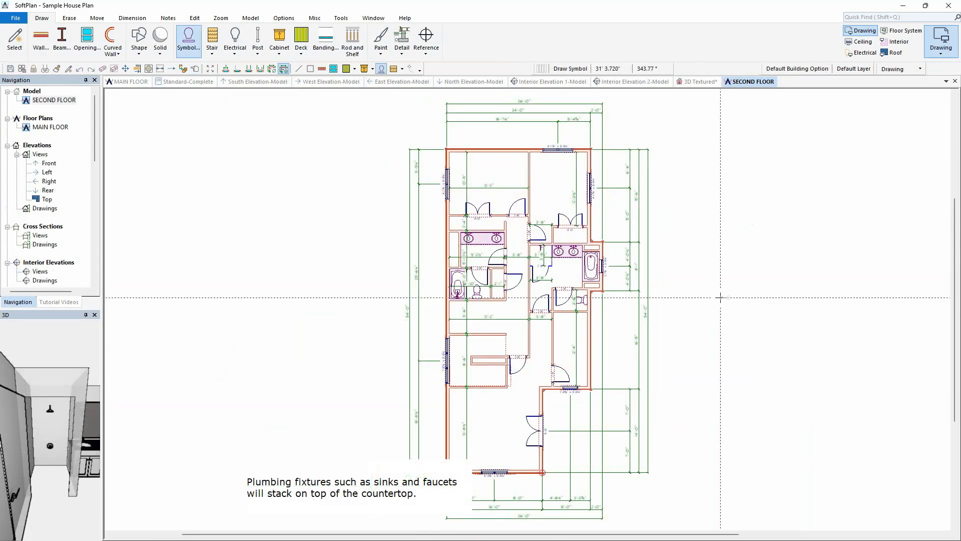
Step: Open the 3D Textured view to inspect the bathrooms and move it into a new vertical tab group
left_click(700, 88)
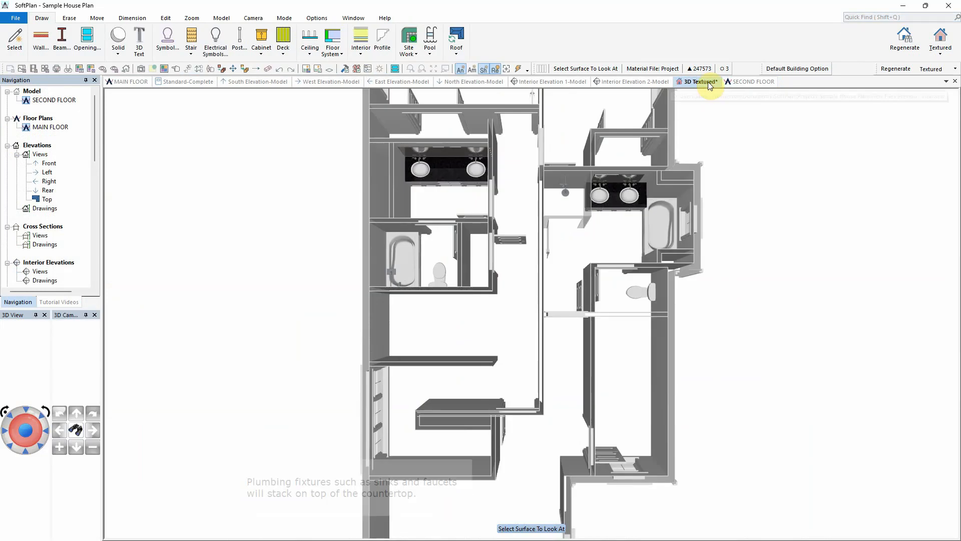
right_click(710, 86)
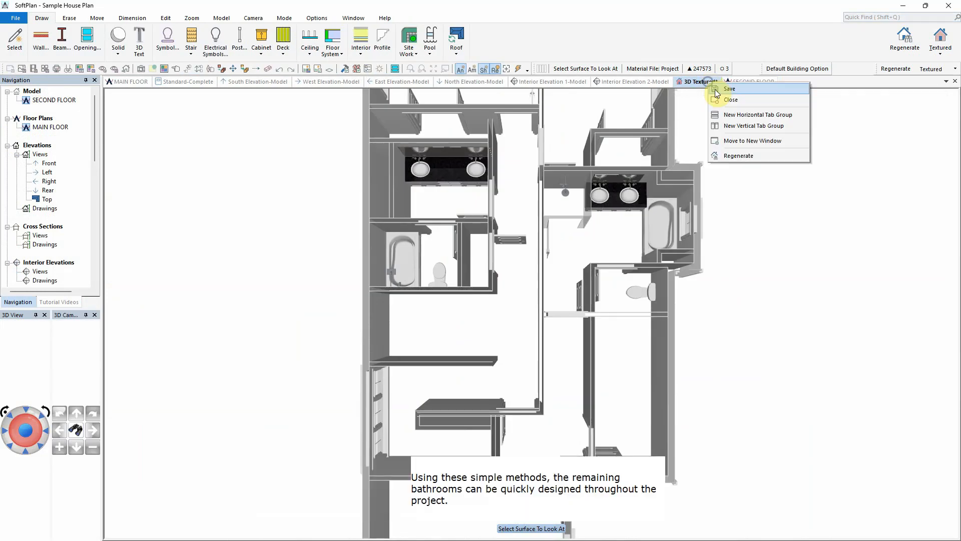
left_click(762, 125)
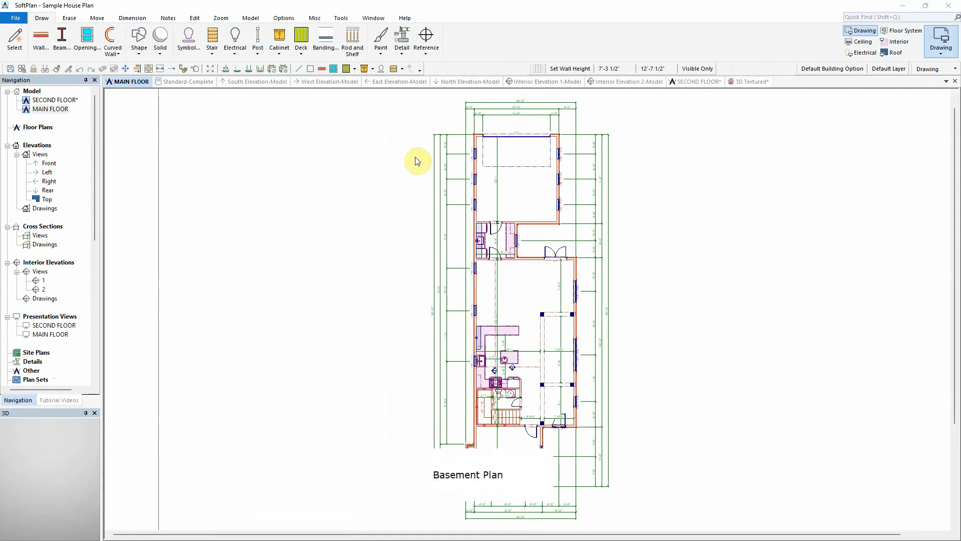
Step: Create an Auto Basement named BASEMENT with Block 8" basement and garage walls 4'0" high
left_click(250, 18)
left_click(45, 52)
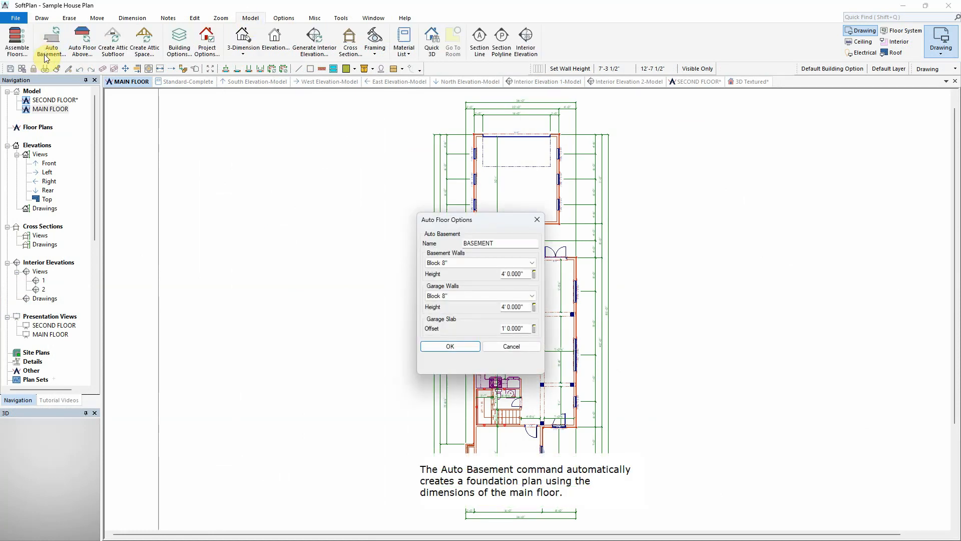
left_click(533, 263)
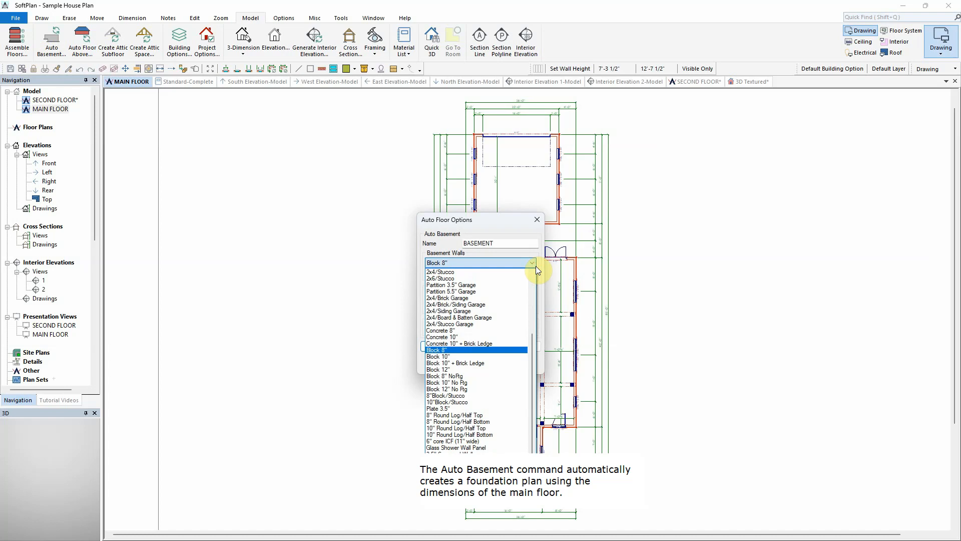
left_click(536, 265)
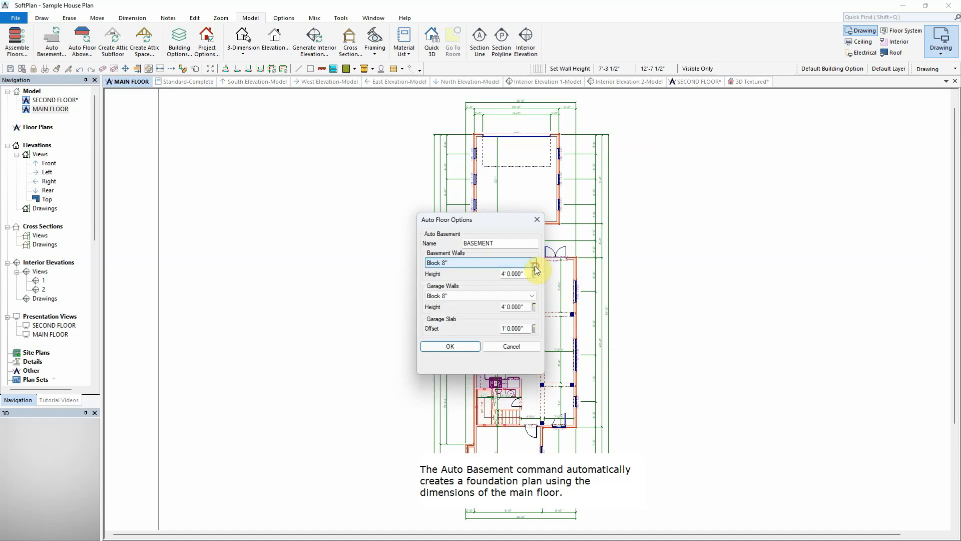
left_click(451, 347)
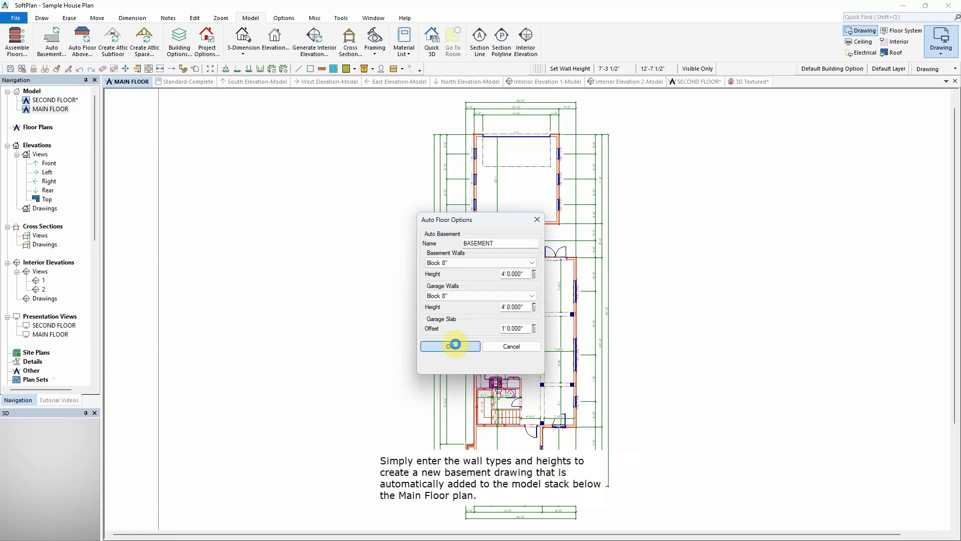
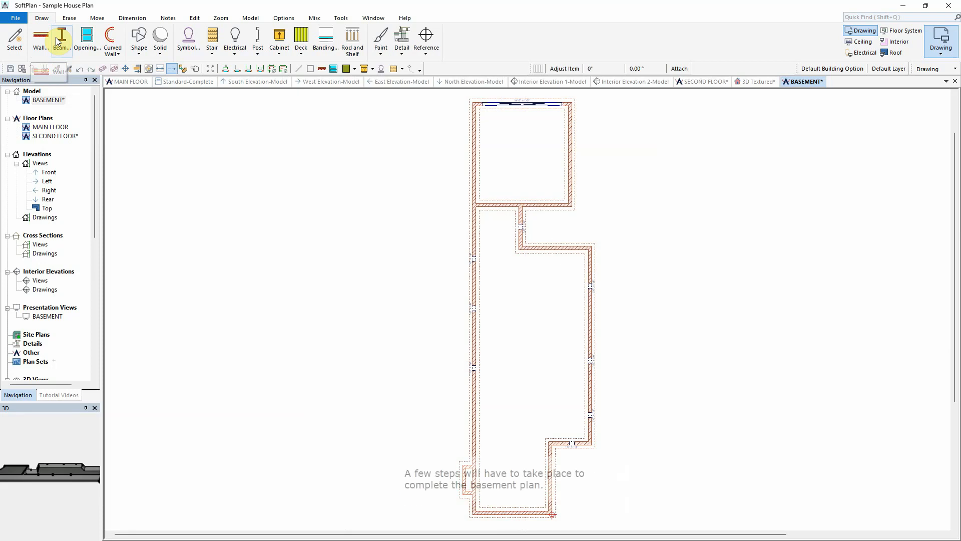
Step: Draw three 3 1/2 x 11 1/4 LVL beams across the basement between its side walls
left_click(58, 42)
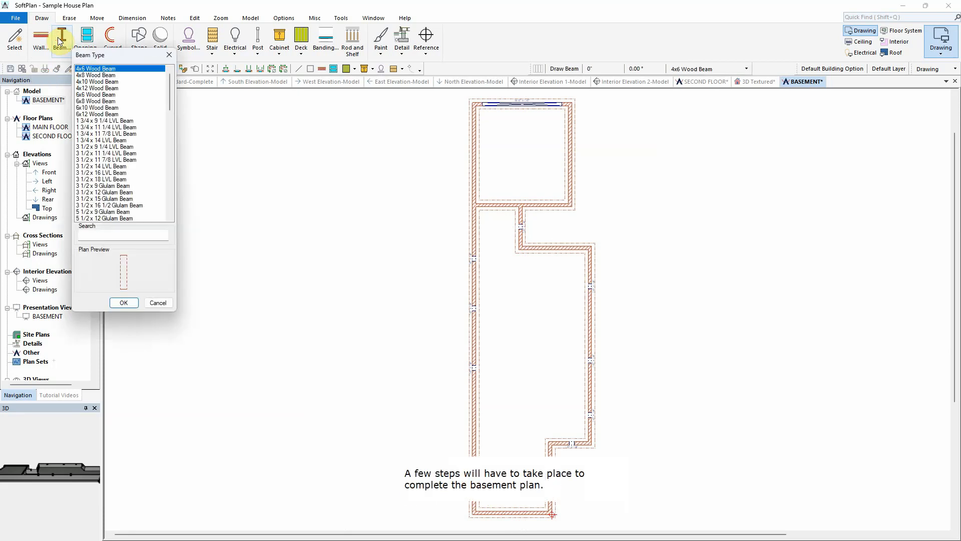
left_click(116, 153)
left_click(123, 303)
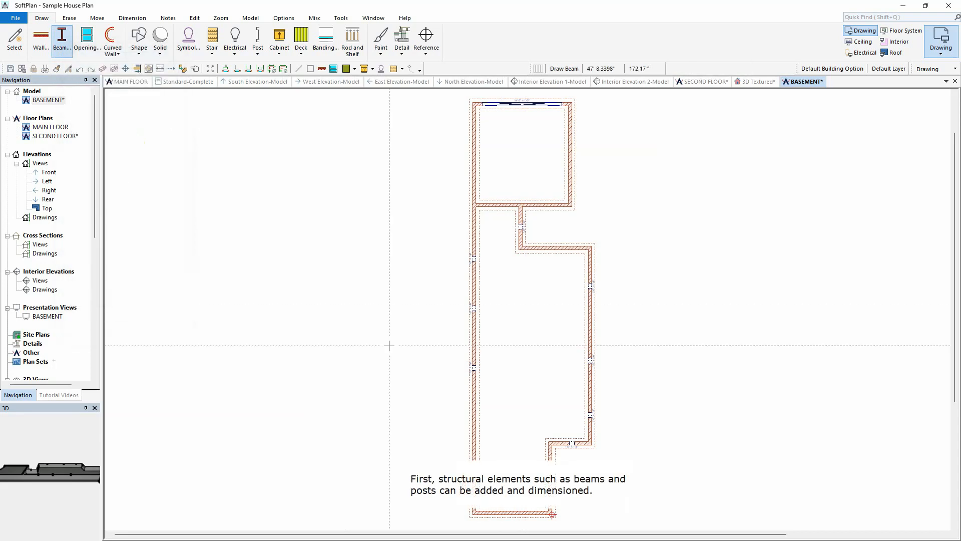
left_click(522, 246)
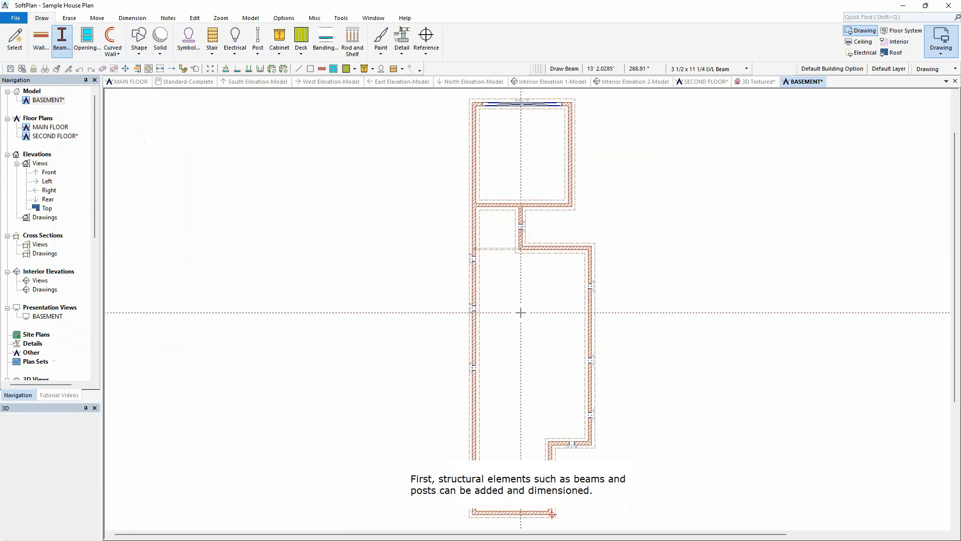
left_click(473, 299)
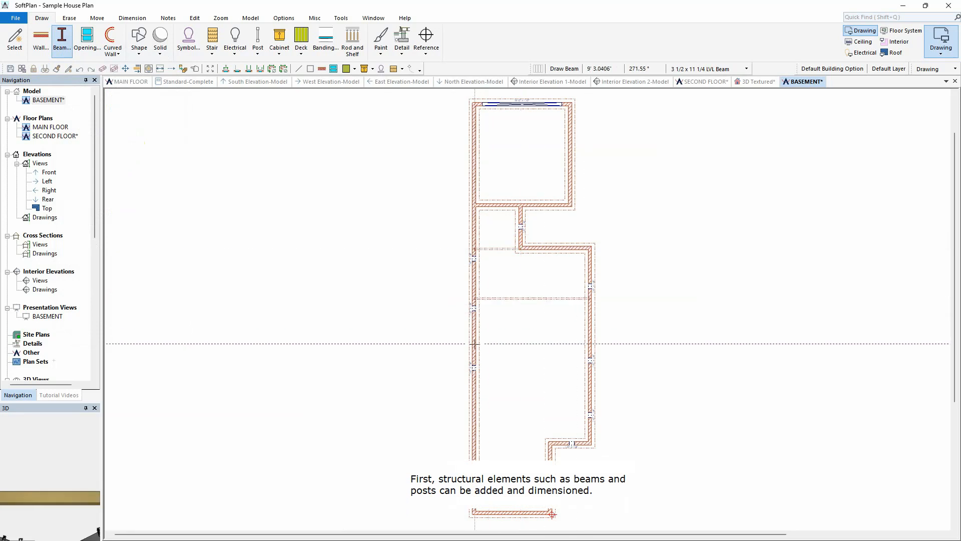
left_click(591, 351)
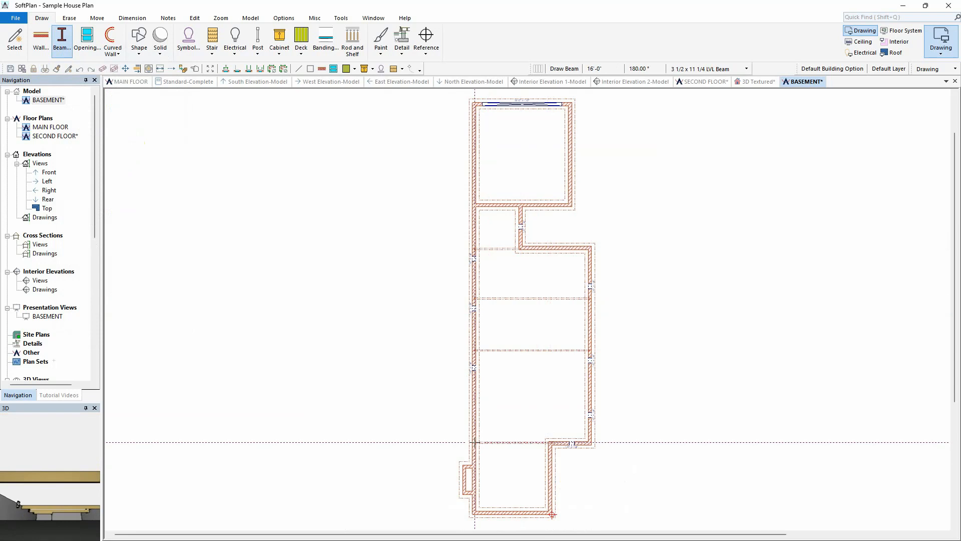
Step: Add a vertical dimension line running through the basement beams
left_click(132, 18)
left_click(21, 41)
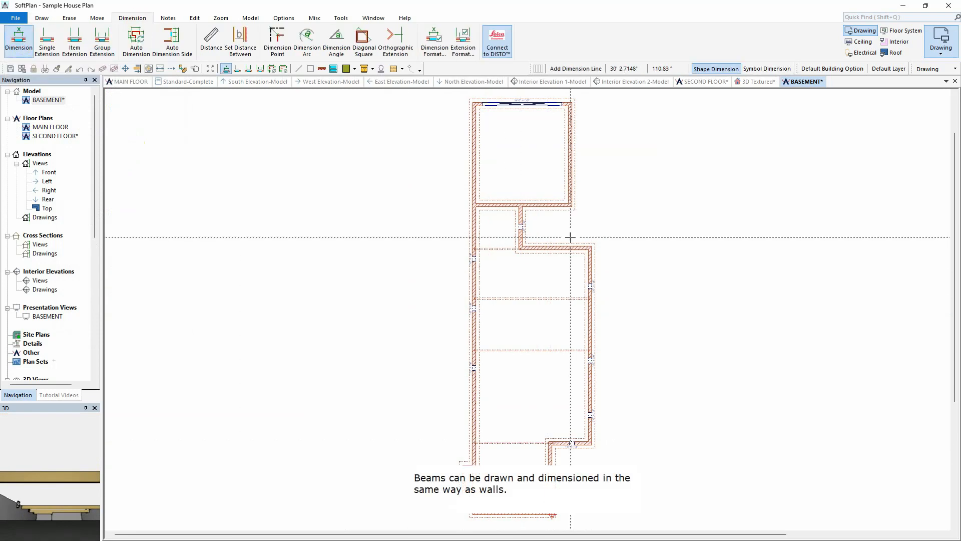
left_click(567, 239)
left_click(567, 450)
right_click(565, 292)
Step: Set the beam spacing dimensions to 13'8" and 12'8"
left_click(596, 309)
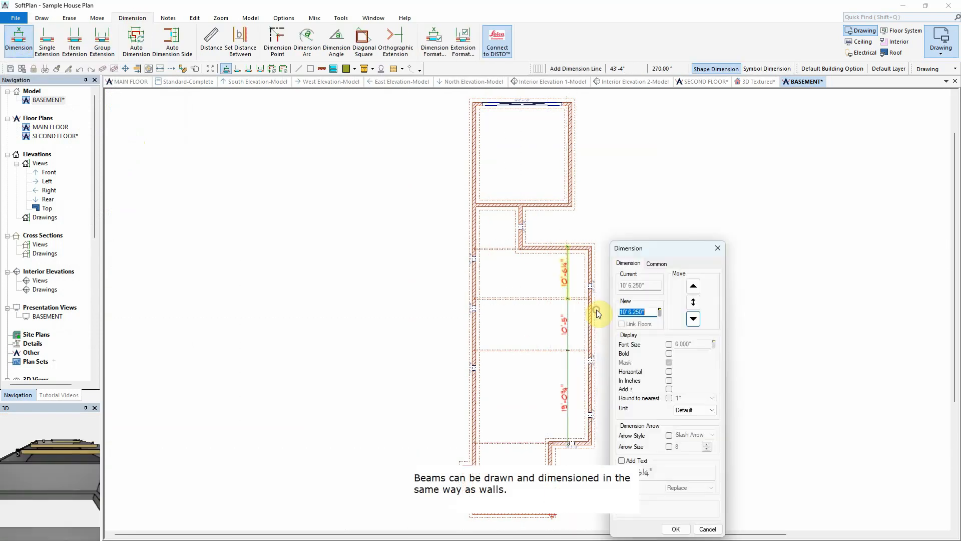
type("13'8")
key("Return")
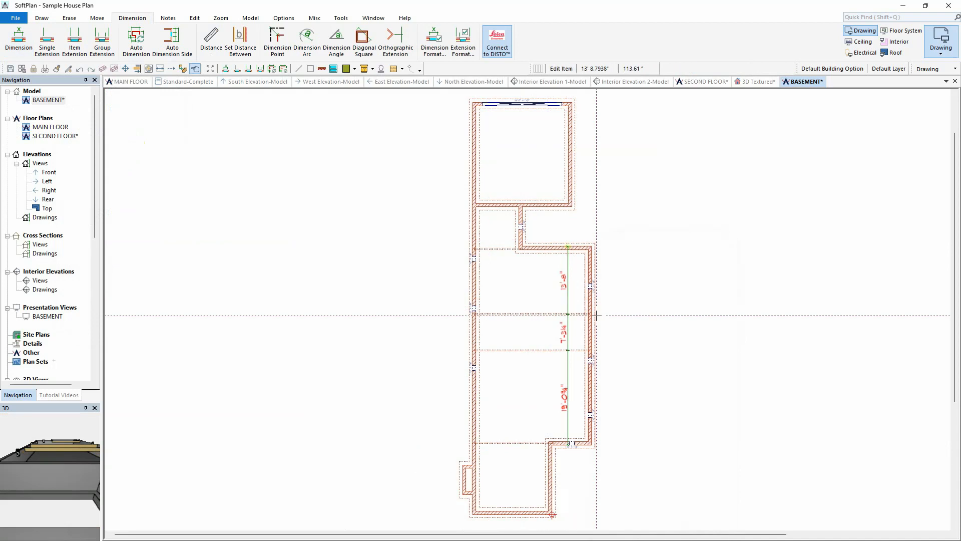
left_click(569, 349)
type("12'8")
key("Return")
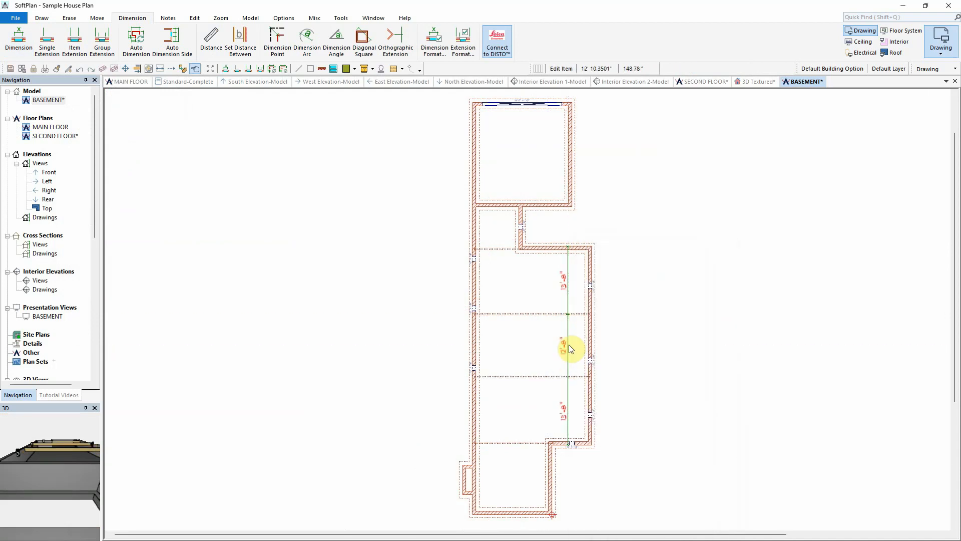
Step: Place a Structural library post on the upper beam near the left wall
scroll(538, 347, "up", 3)
right_click(464, 207)
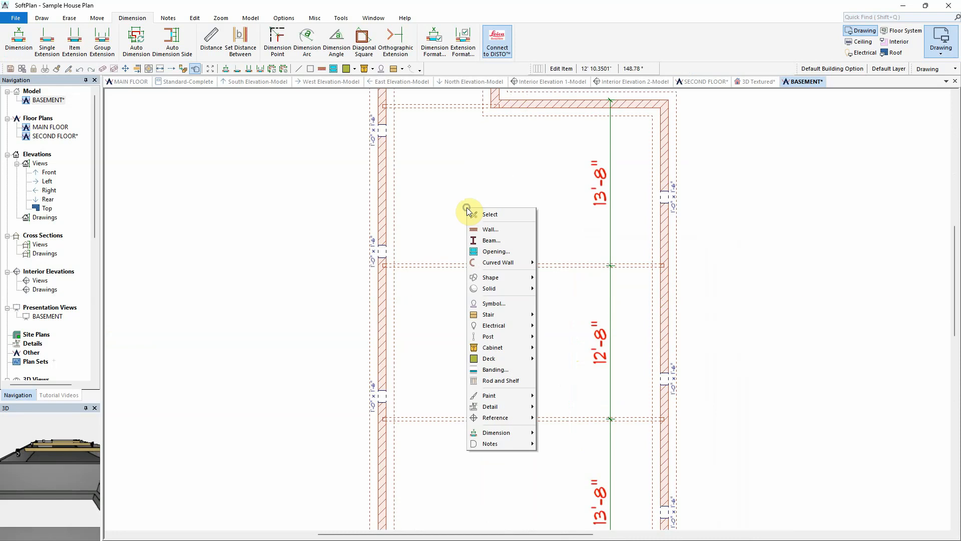
mouse_move(502, 337)
left_click(555, 337)
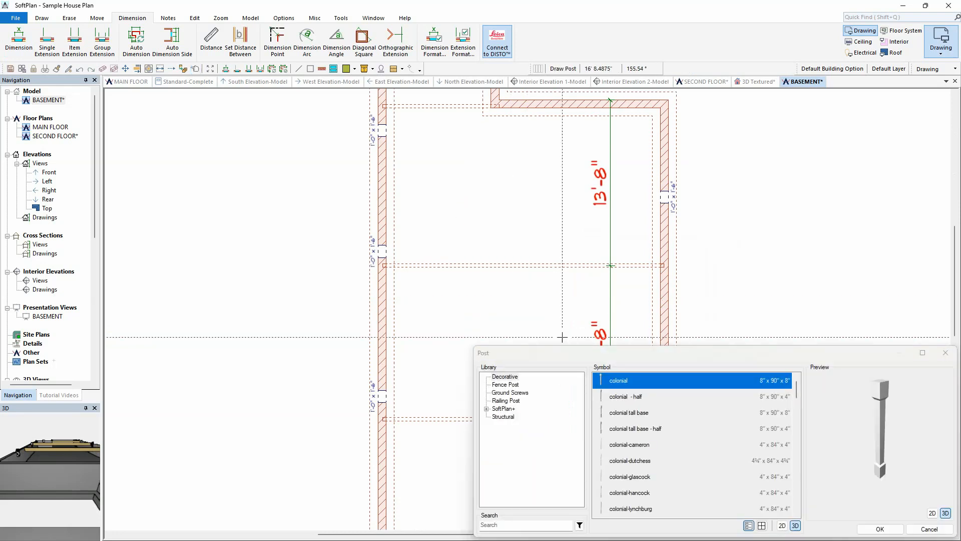
left_click(503, 416)
left_click(880, 529)
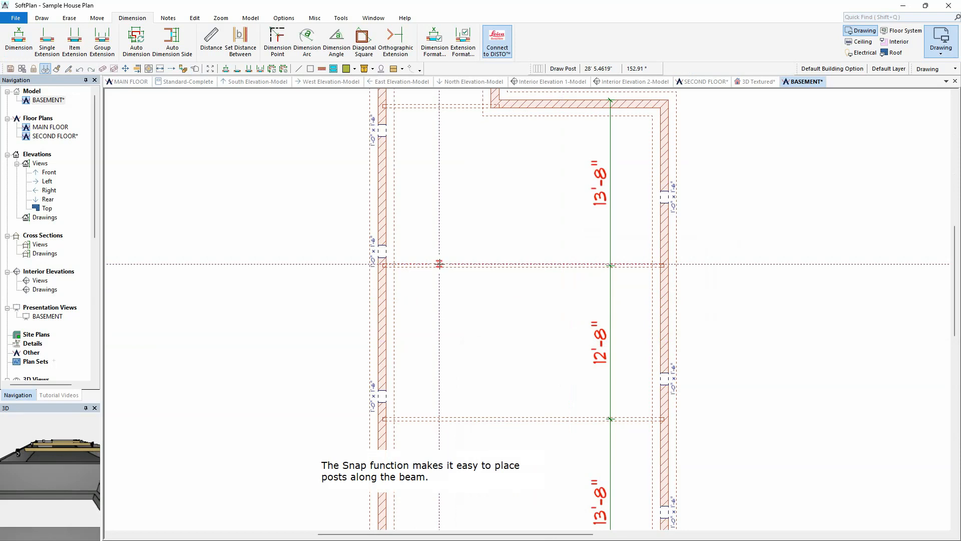
left_click(439, 265)
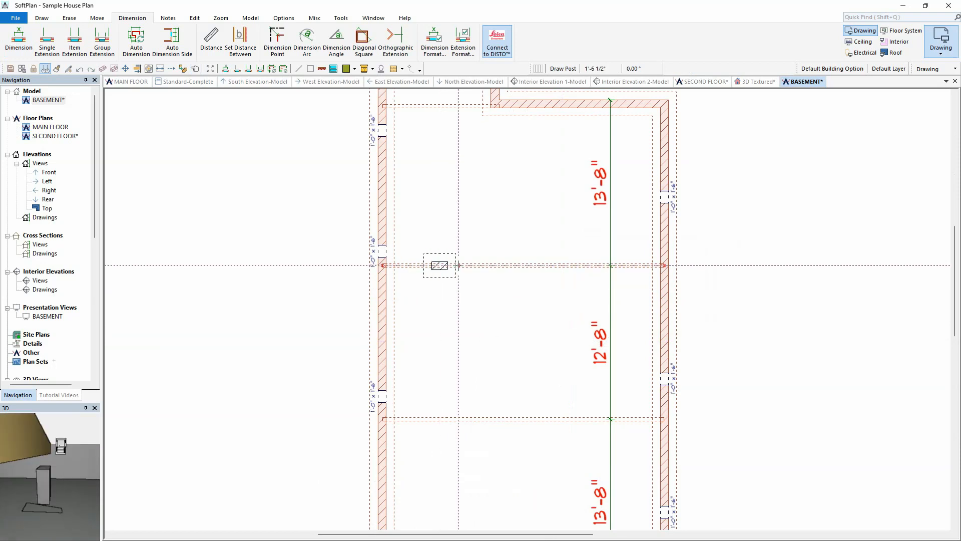
Step: Edit the 3-course block pier post so its height adjusts to fit the bottom of the beam
right_click(448, 256)
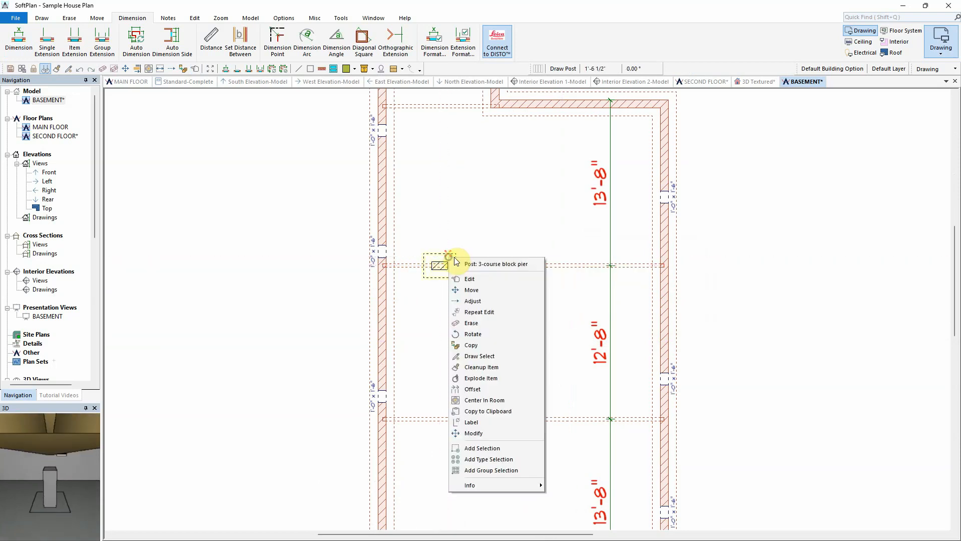
left_click(478, 279)
left_click(9, 212)
left_click(49, 534)
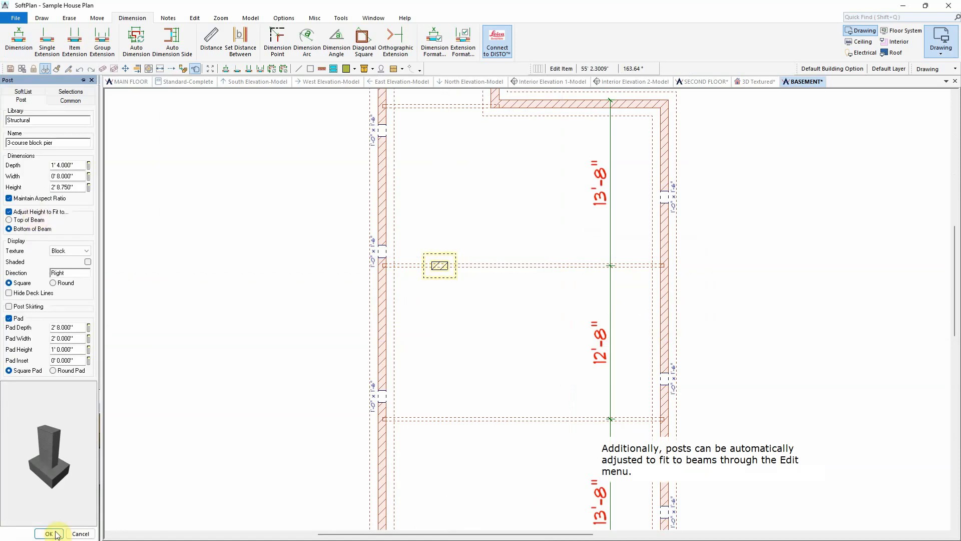
Step: Copy the post to additional positions along the beams
left_click(96, 18)
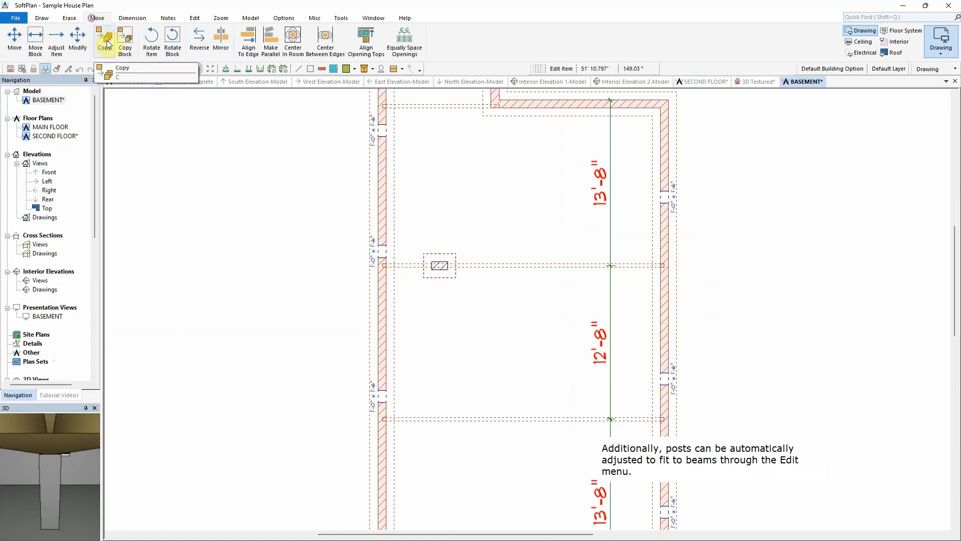
left_click(107, 44)
left_click(451, 274)
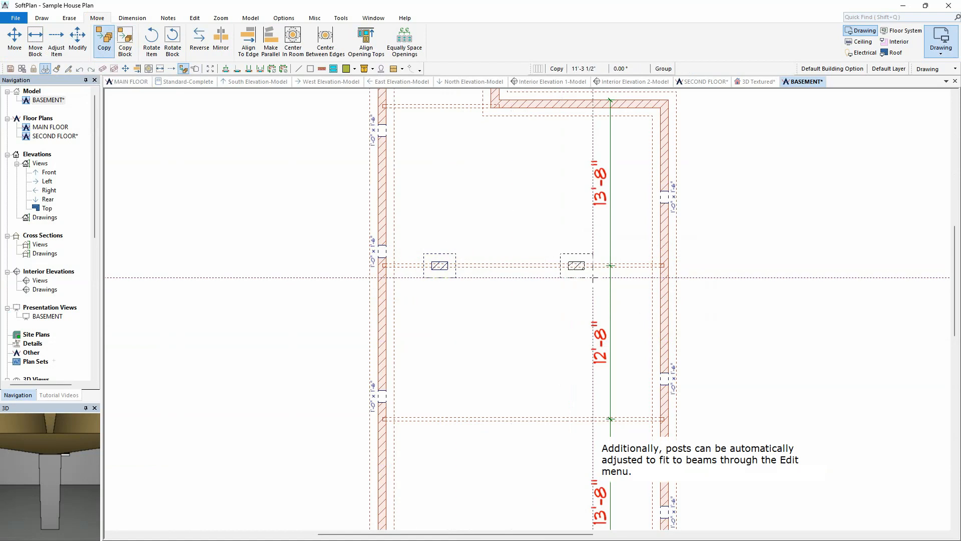
left_click(592, 277)
left_click(643, 375)
left_click(42, 18)
left_click(14, 40)
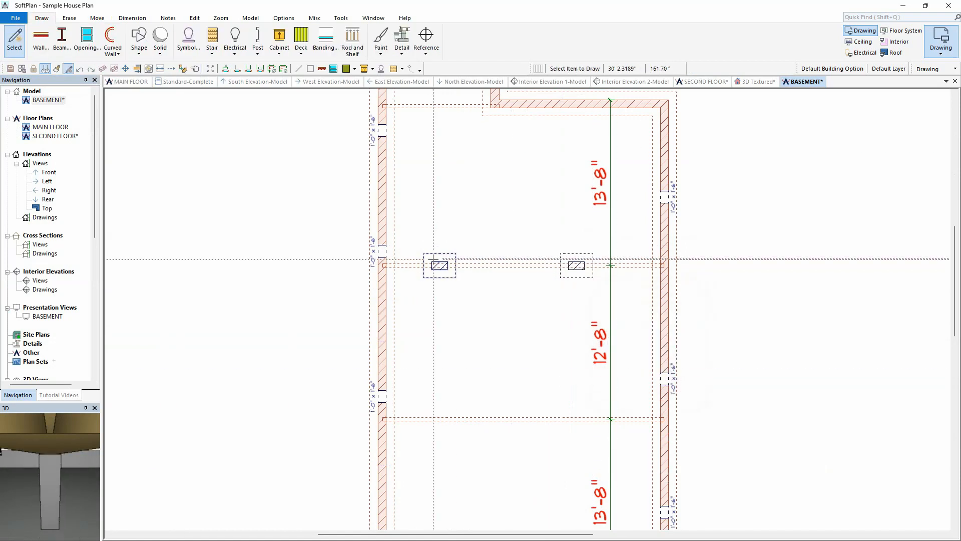
Step: Set the posts' extension location to Edge in the Extension Format options
left_click(132, 18)
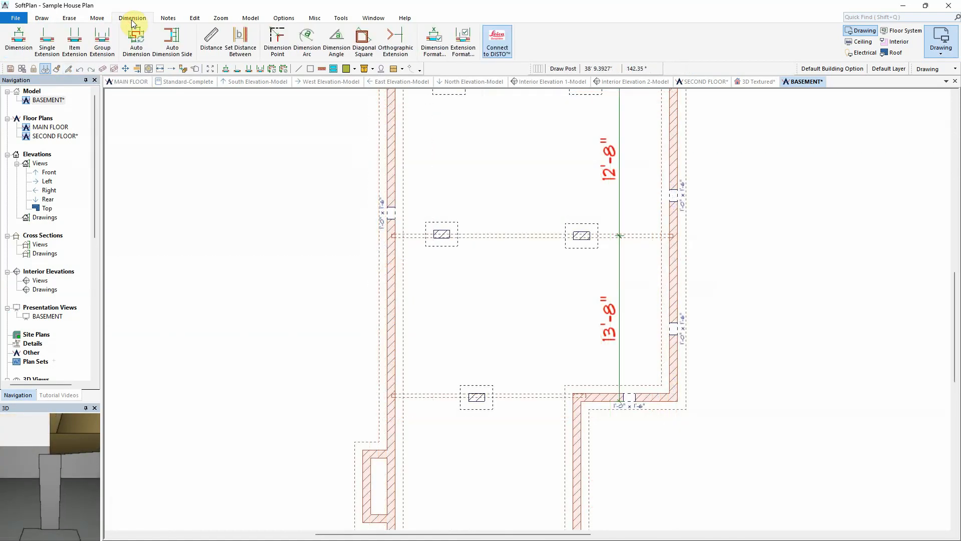
left_click(463, 43)
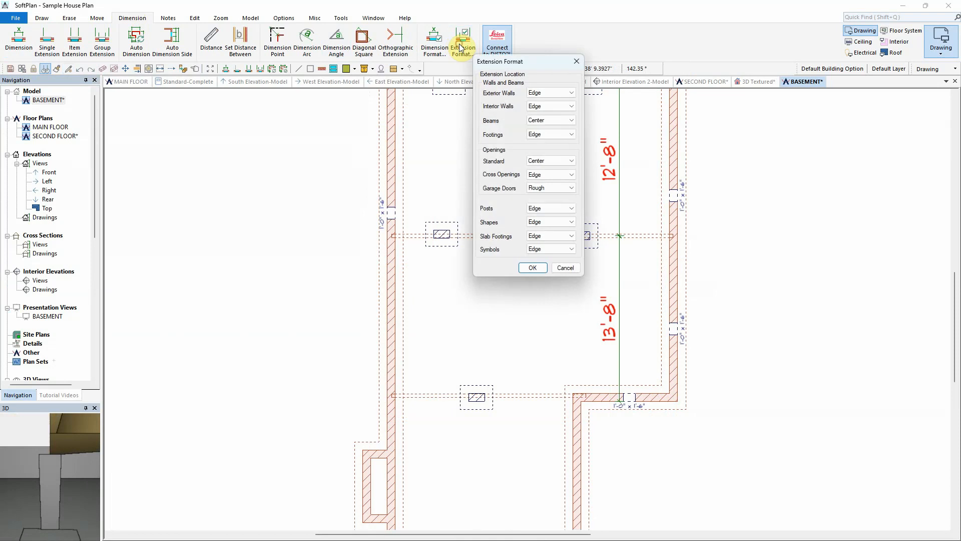
left_click(553, 208)
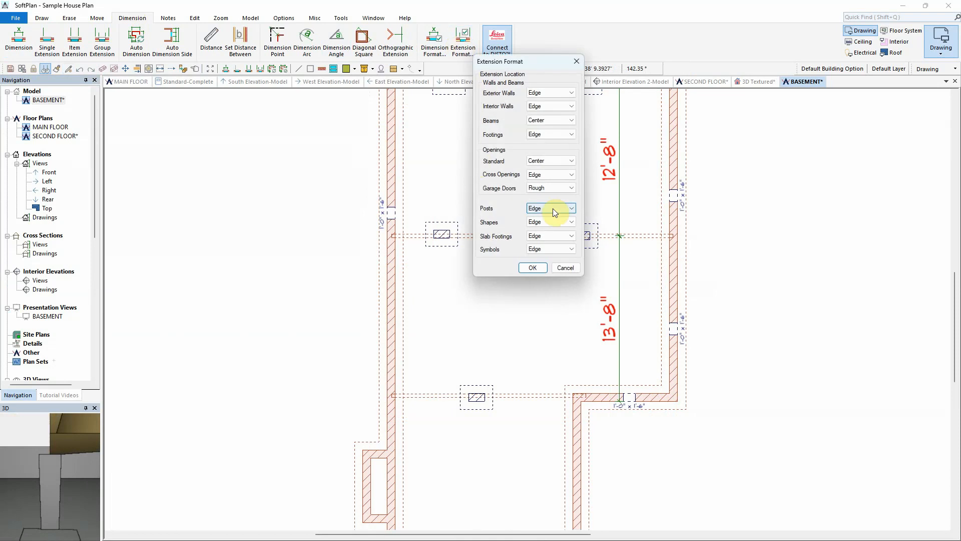
left_click(533, 268)
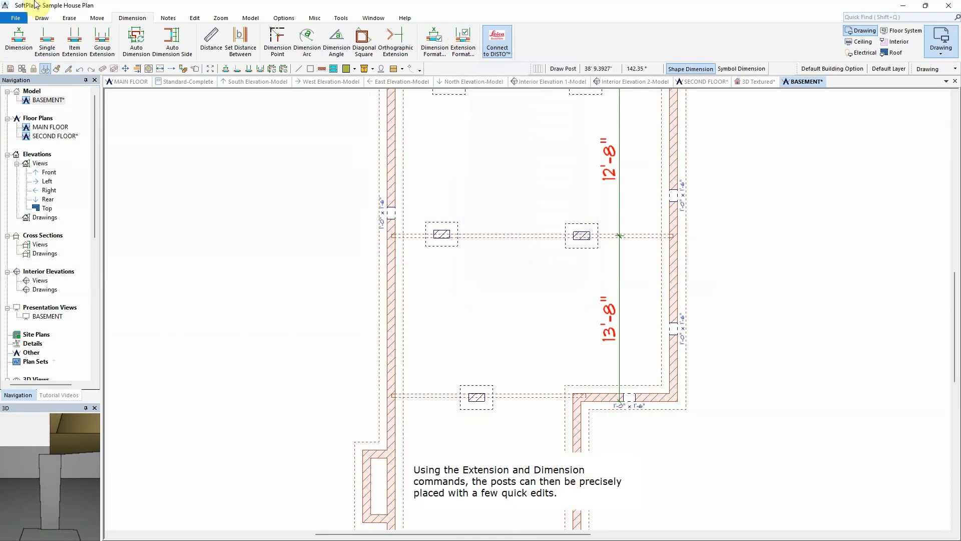
Step: Add item extensions to each of the posts on the beams
left_click(73, 44)
left_click(479, 385)
left_click(477, 347)
left_click(447, 223)
left_click(446, 188)
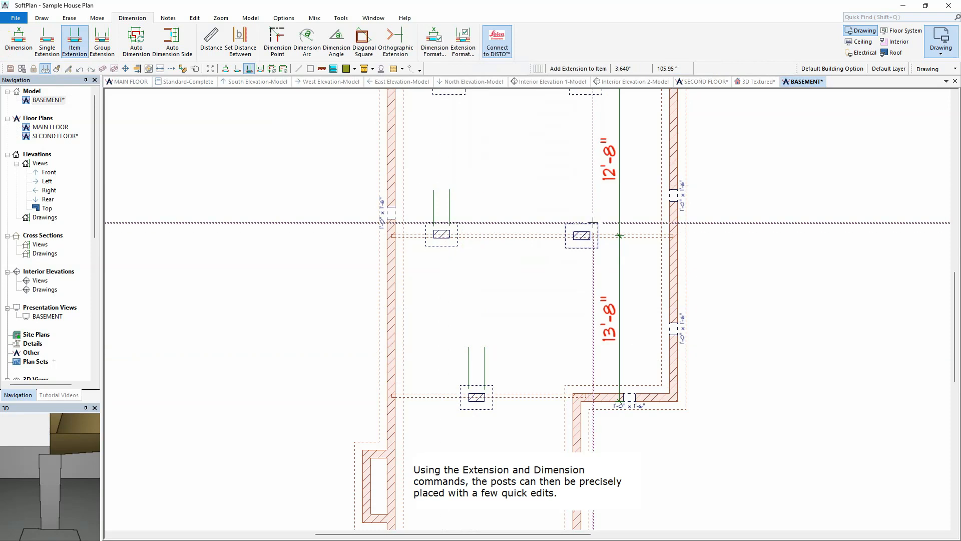
left_click(577, 190)
middle_click_drag(512, 95, 496, 221)
left_click(437, 199)
left_click(434, 147)
left_click(571, 198)
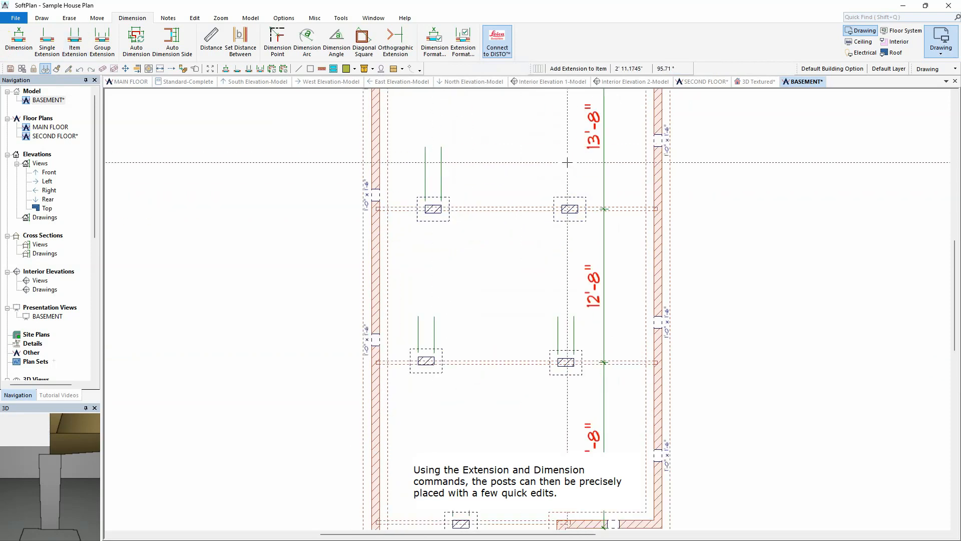
left_click(567, 155)
Step: Dimension the post positions across each of the three beams from wall to wall
left_click(19, 43)
left_click(339, 167)
left_click(684, 167)
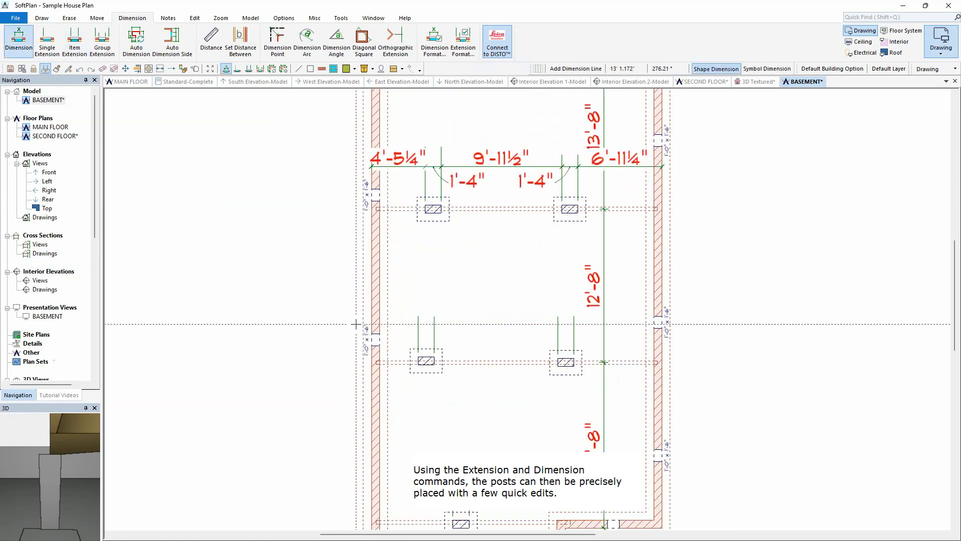
left_click(355, 324)
left_click(679, 324)
middle_click_drag(682, 409, 669, 308)
left_click(338, 388)
left_click(690, 388)
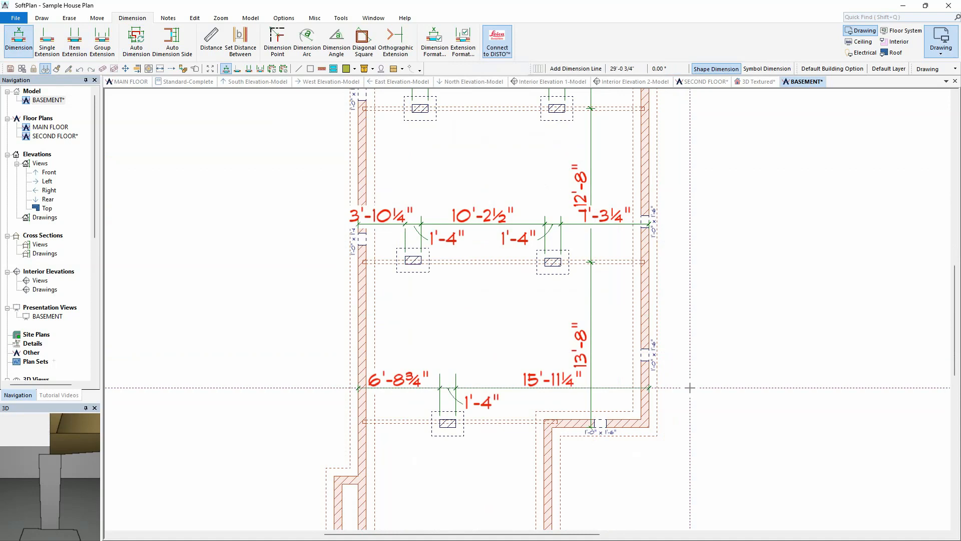
right_click(689, 387)
Step: Inspect the basement beams and posts in the 3D Textured view and return to the basement plan
right_click(417, 385)
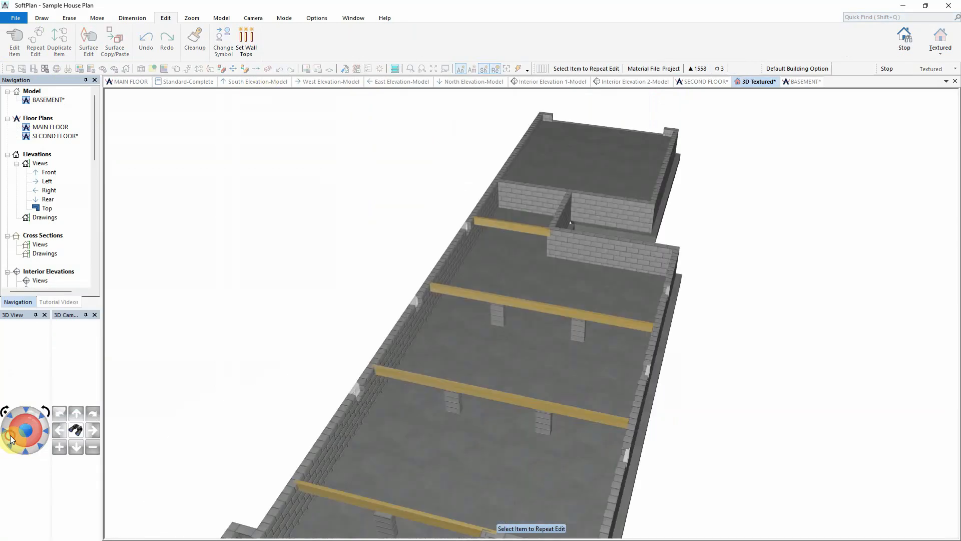
left_click_drag(10, 433, 10, 439)
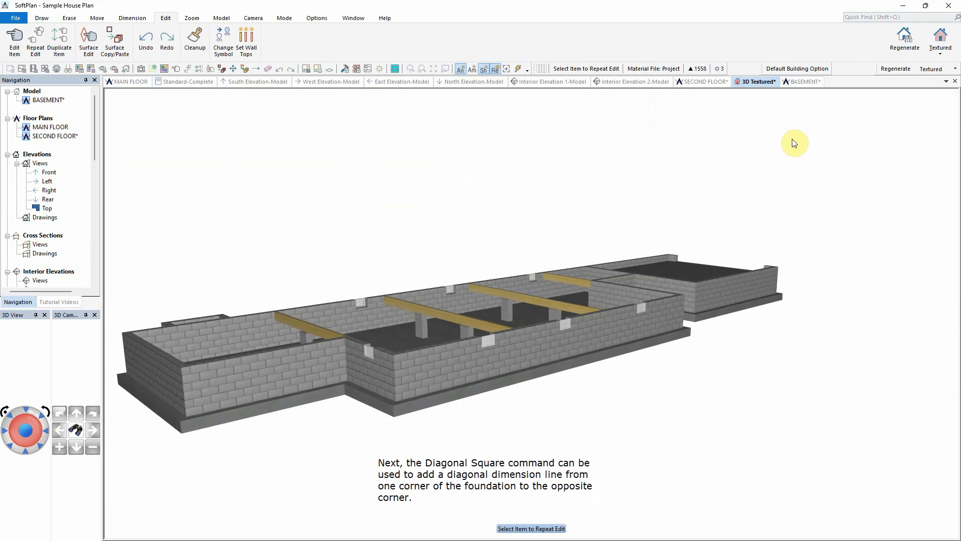
left_click(806, 82)
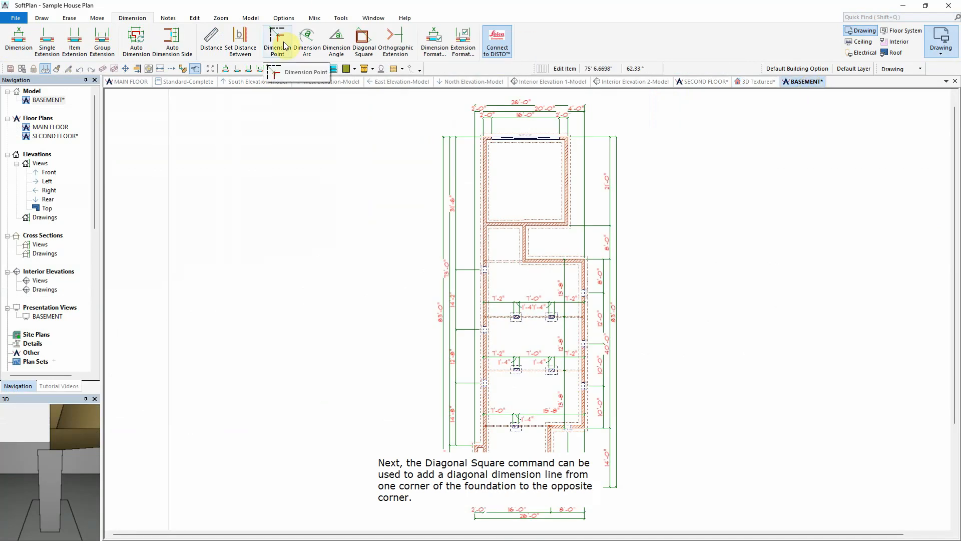
Step: Add a Diagonal Square dimension from one foundation corner to the opposite corner
left_click(372, 42)
scroll(499, 504, "up", 5)
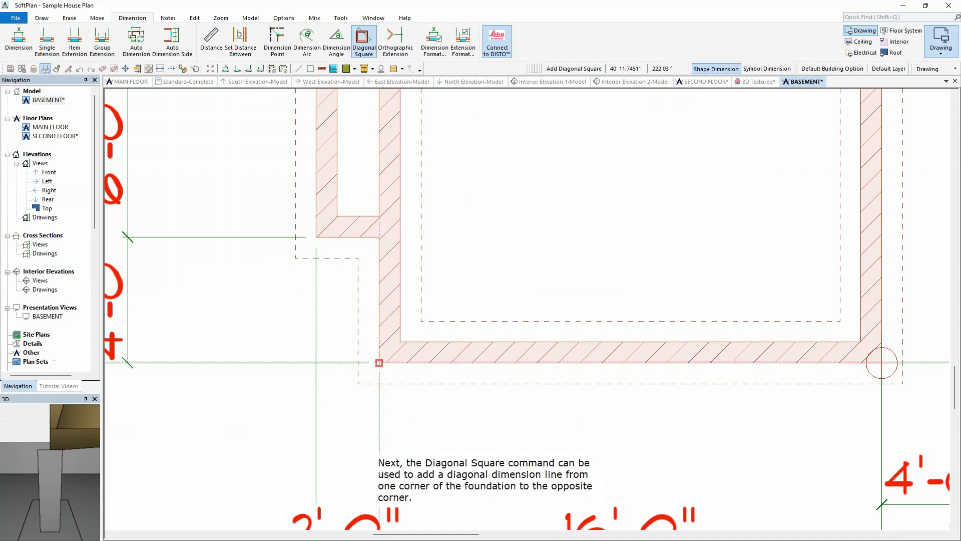
left_click(379, 363)
scroll(535, 218, "down", 5)
middle_click_drag(636, 95, 457, 412)
middle_click_drag(516, 136, 442, 359)
scroll(453, 270, "up", 5)
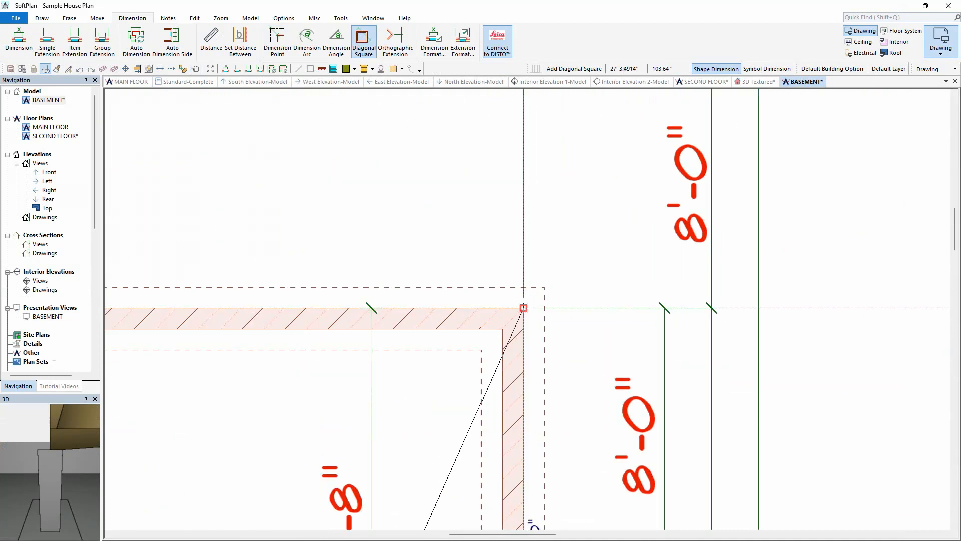
scroll(528, 293, "down", 6)
middle_click_drag(481, 414, 564, 190)
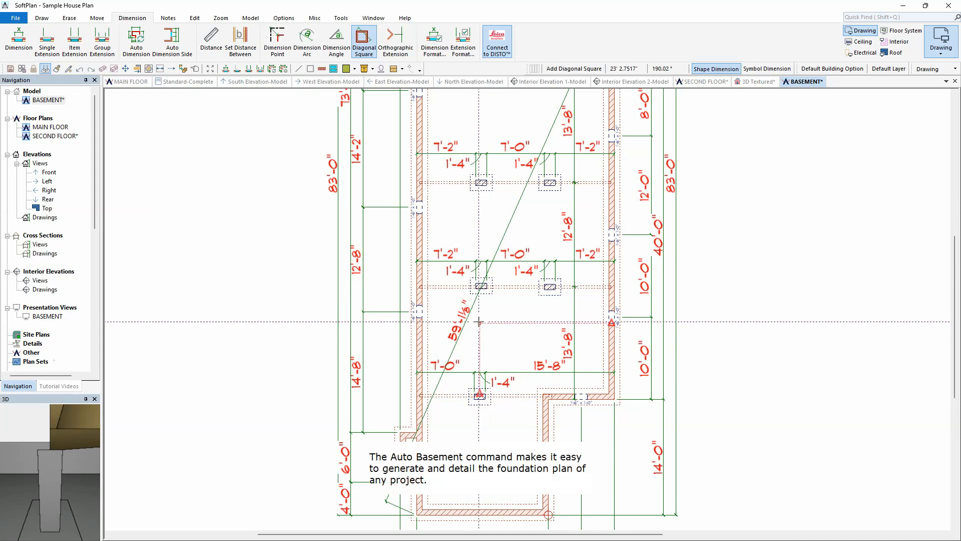
Step: On the main floor in Floor System mode, set the default joist type to Wood I-Joist in the Floor System Options
left_click(195, 69)
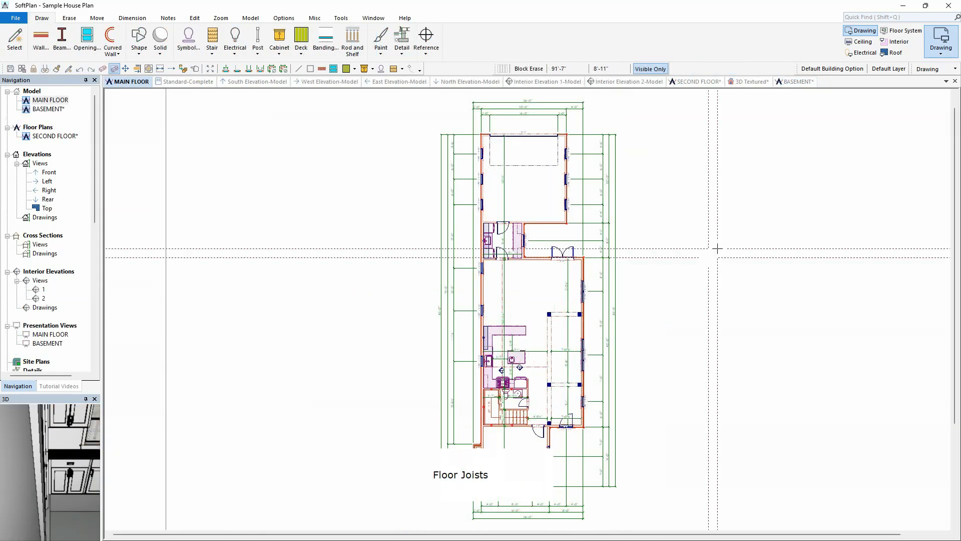
left_click(910, 33)
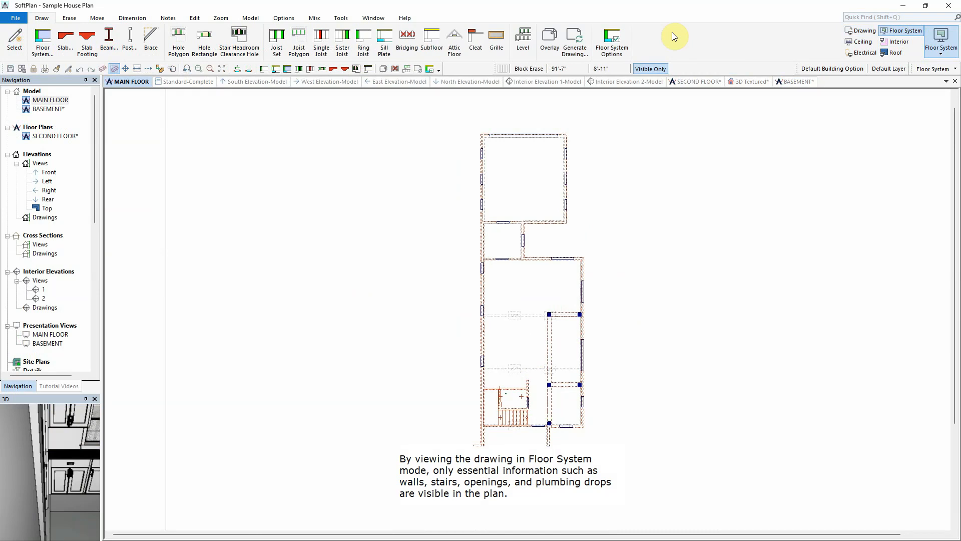
left_click(620, 42)
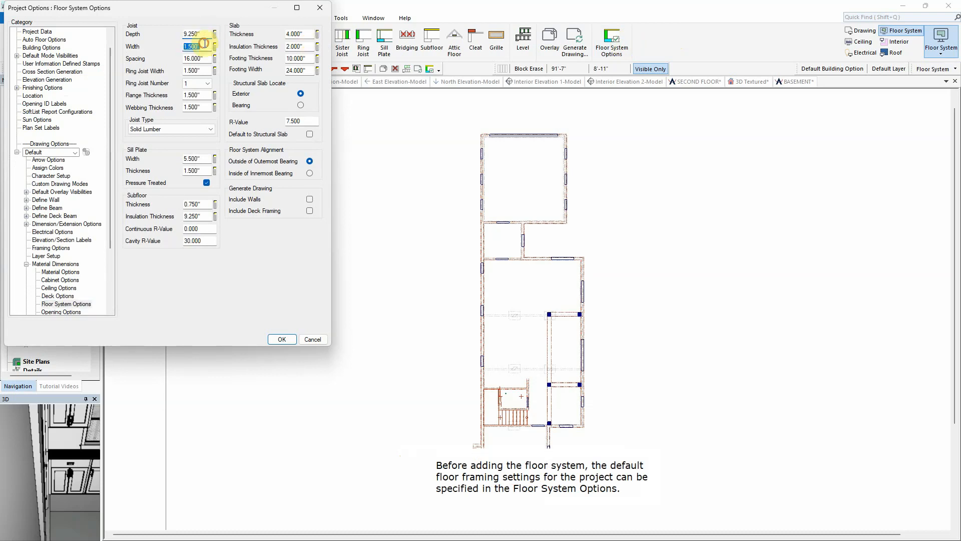
left_click(209, 130)
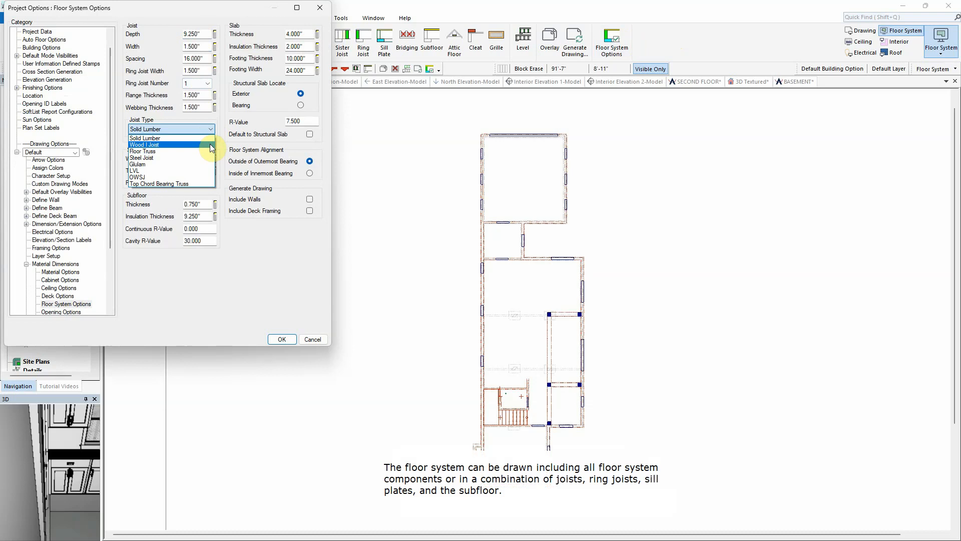
left_click(209, 144)
left_click(281, 340)
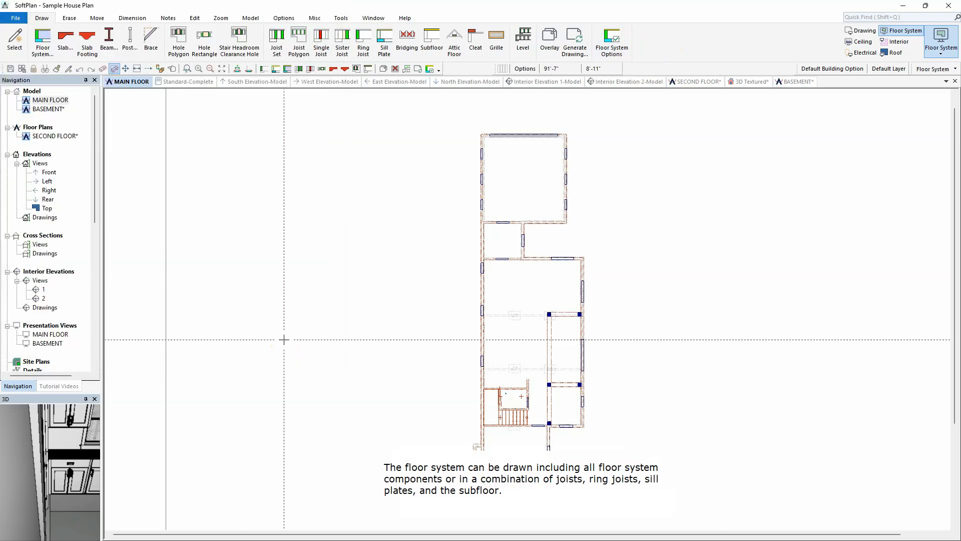
Step: Auto-trace a floor system with joists, ring joists, sill plates and subfloor over the main floor, breaking joists at bearing below
left_click(43, 41)
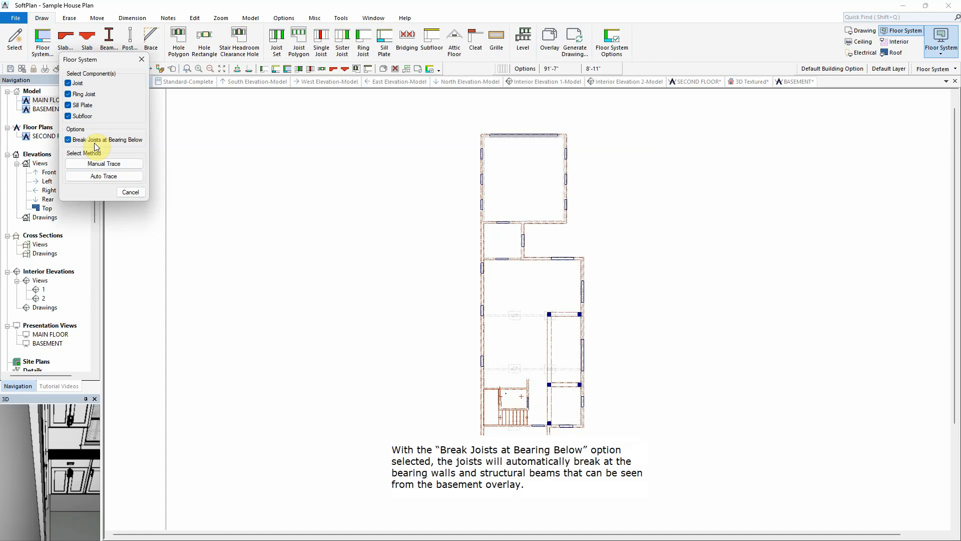
left_click(123, 176)
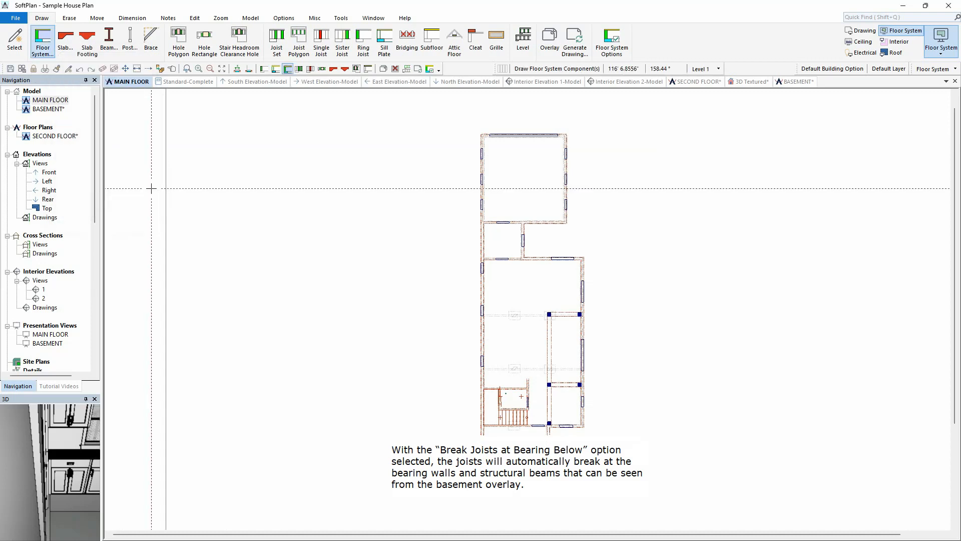
left_click(529, 346)
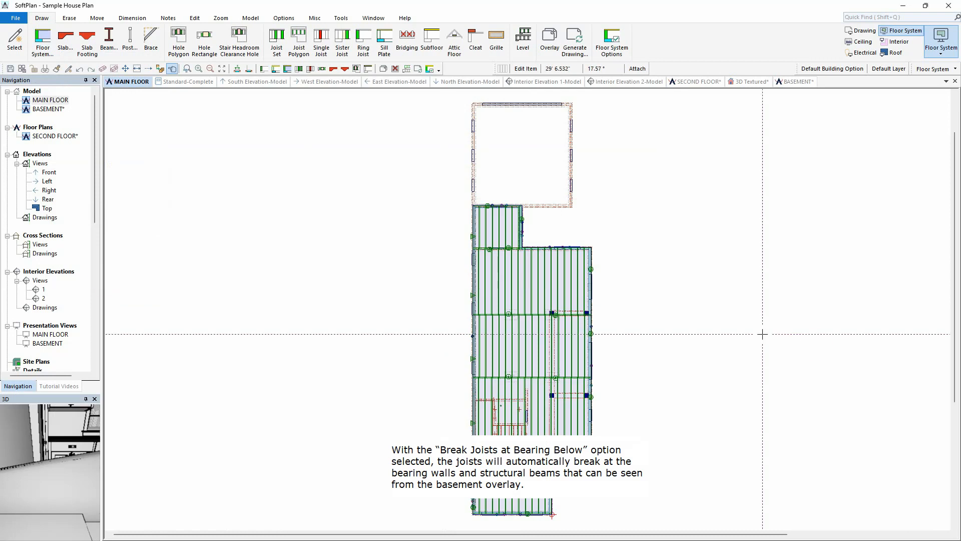
Step: In Profile mode, use Set Wall Tops to apply the 10' house wall height to the garage walls
left_click(941, 49)
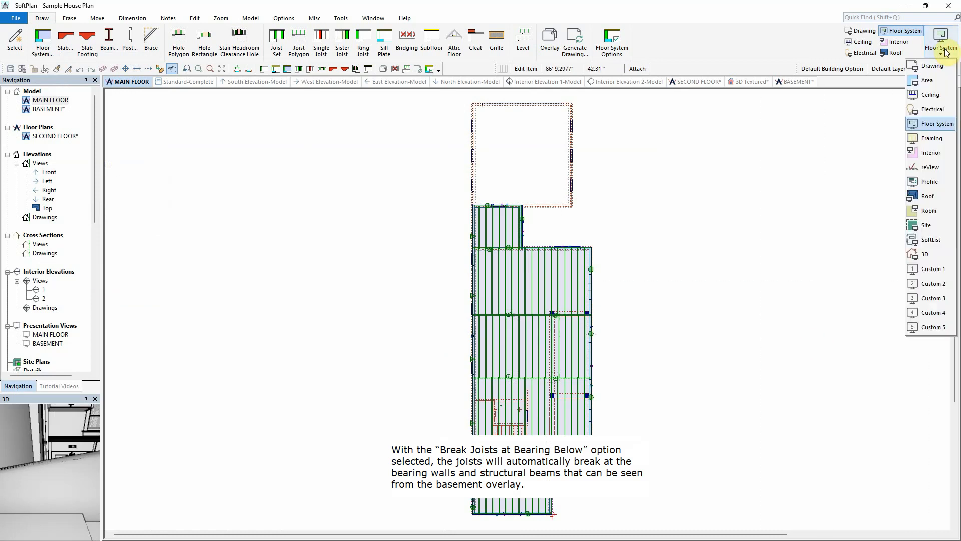
left_click(932, 182)
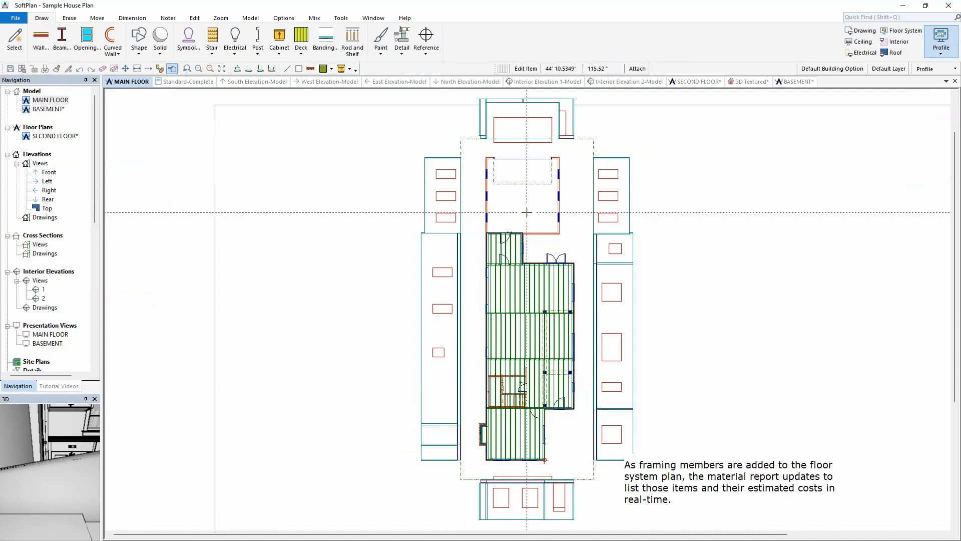
scroll(529, 211, "up", 3)
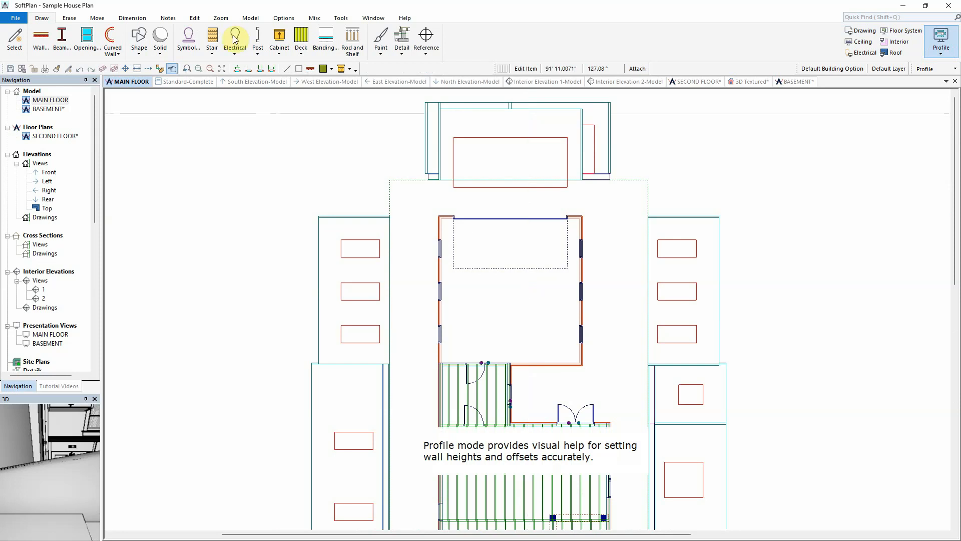
left_click(195, 18)
left_click(233, 43)
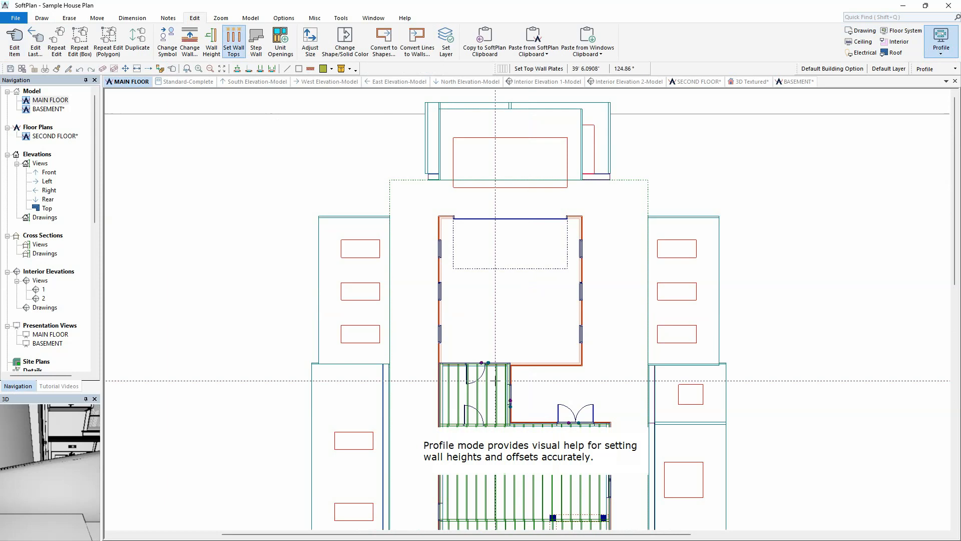
left_click(510, 378)
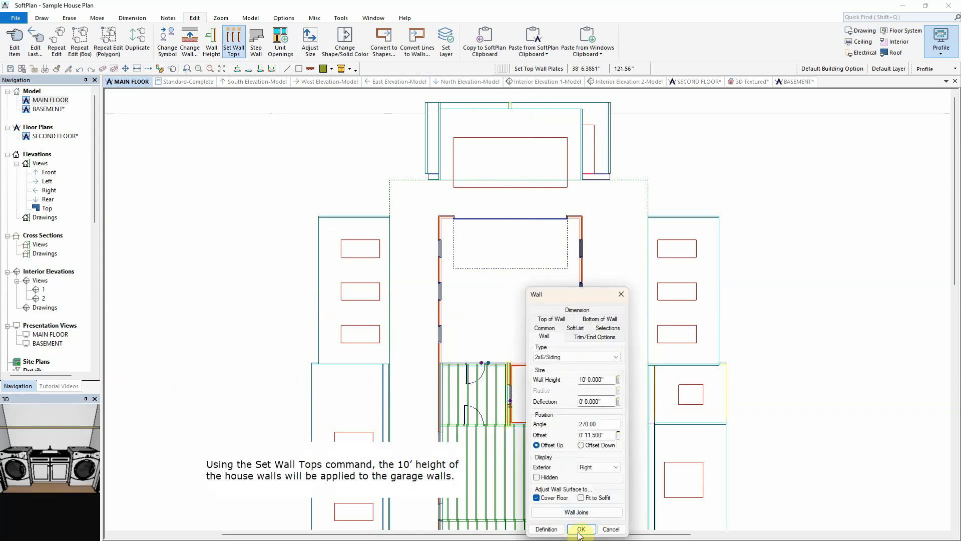
left_click(580, 529)
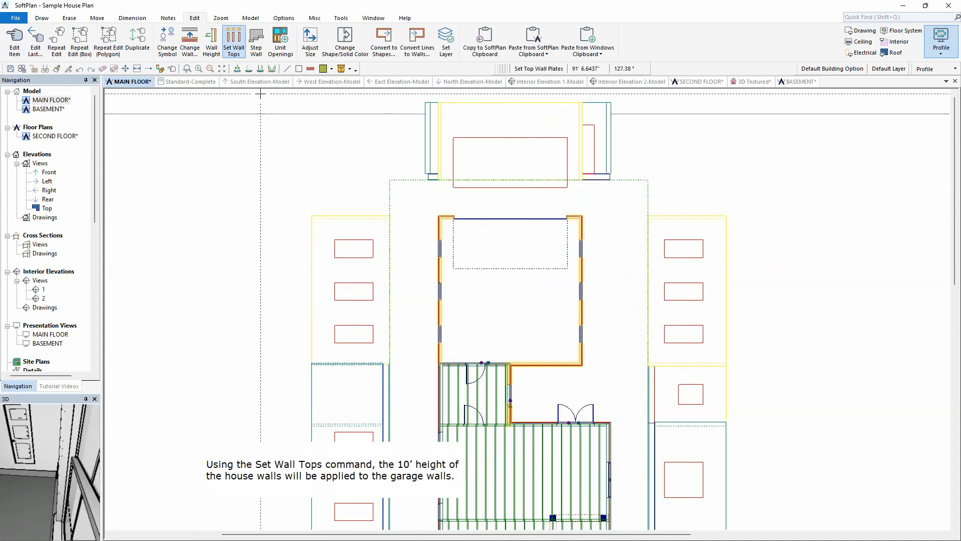
Step: Edit the main floor stair and create a framed hole in the second floor system above it
left_click(901, 31)
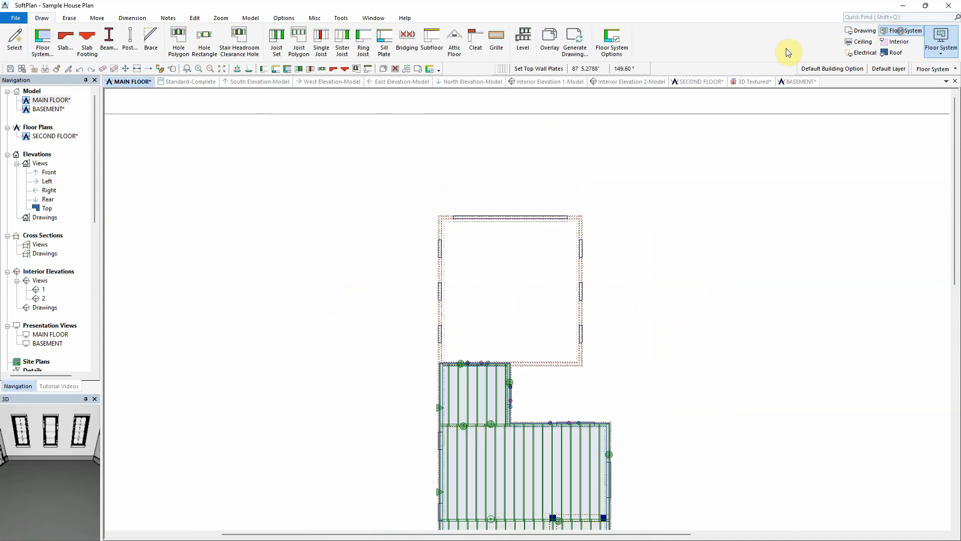
left_click(222, 69)
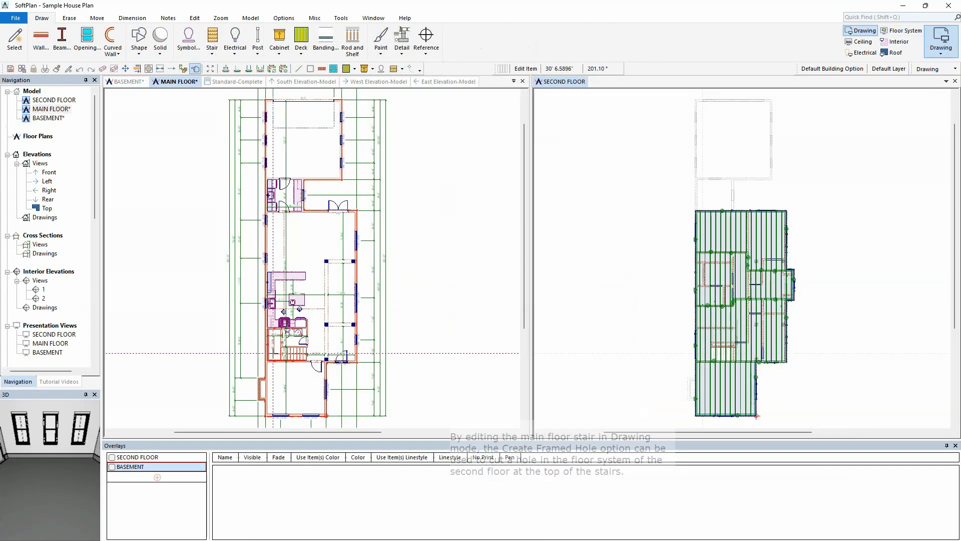
right_click(271, 353)
mouse_move(296, 373)
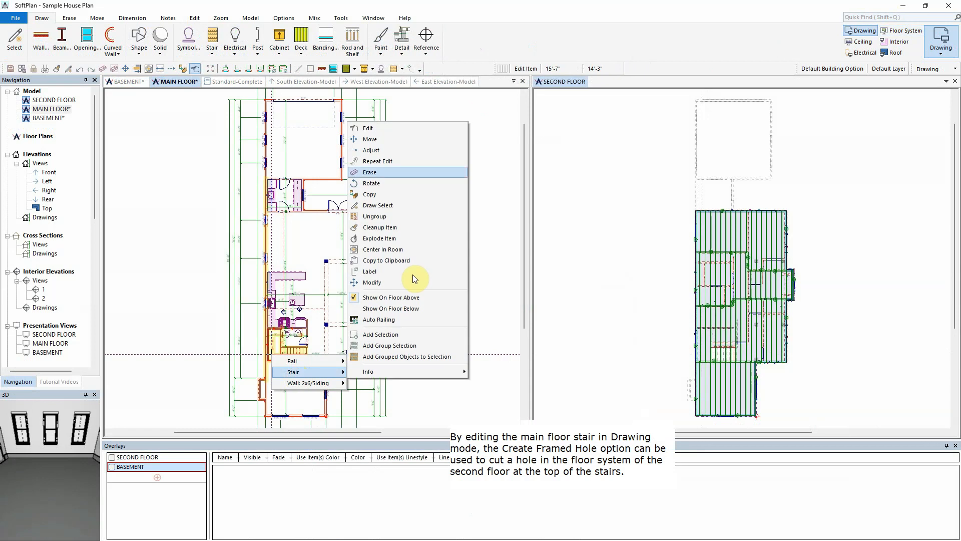
left_click(429, 129)
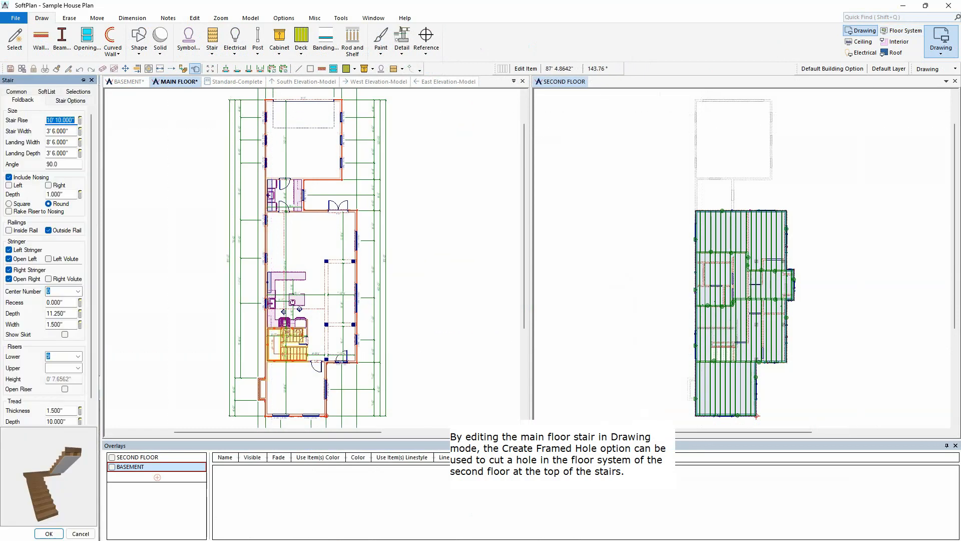
left_click(74, 101)
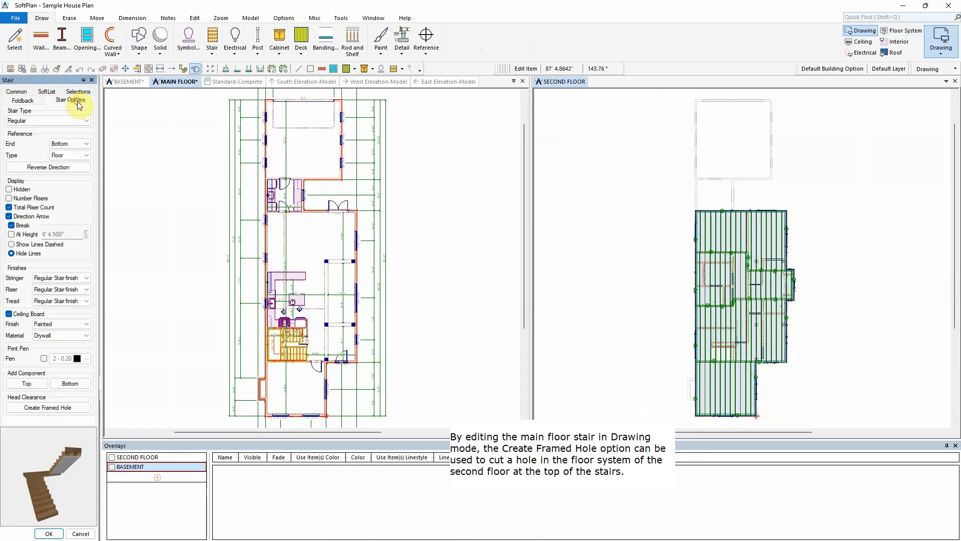
left_click(49, 408)
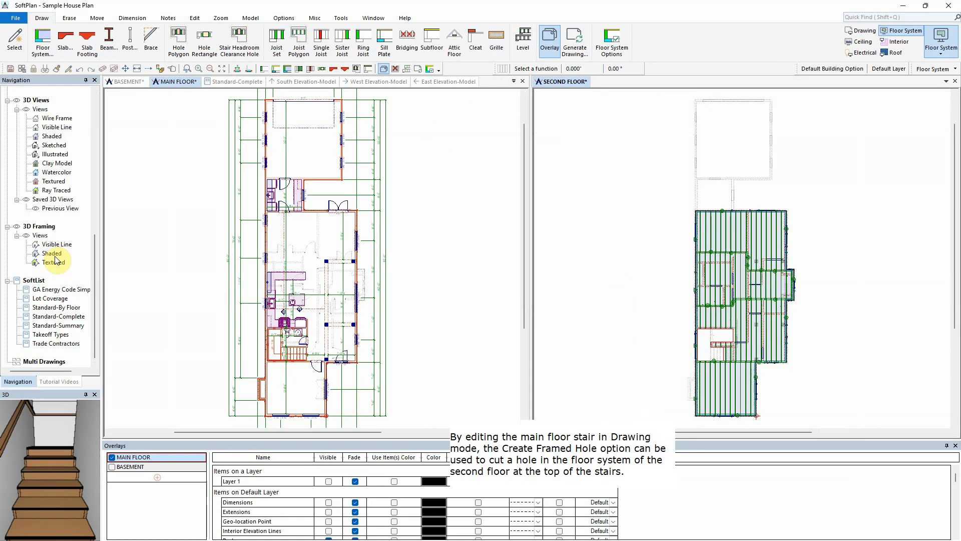
Step: Open the shaded 3D framing view to examine the house framing
double_click(53, 254)
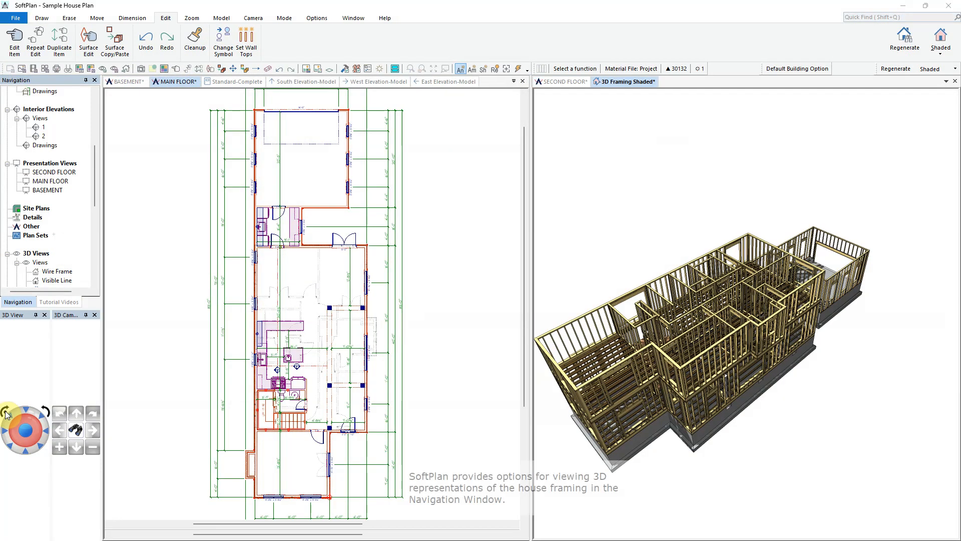
left_click(6, 412)
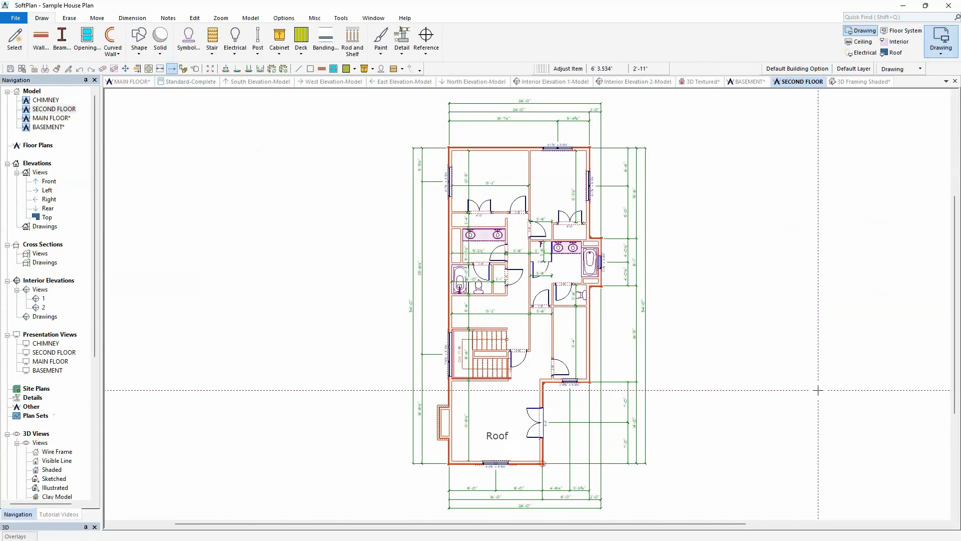
Step: On the second floor in Roof mode, set the default roof pitch to 10, overhang to 16 and heel height to 5
left_click(892, 53)
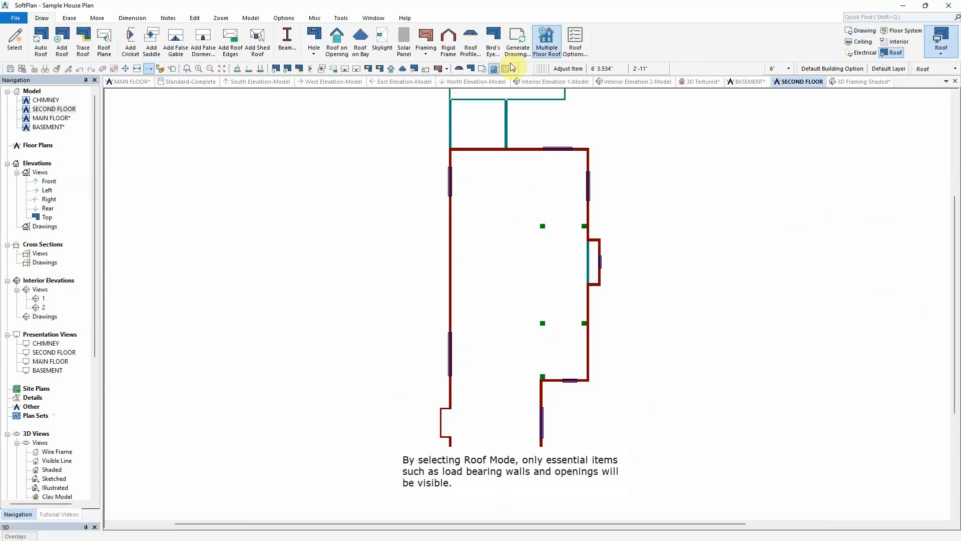
left_click(221, 69)
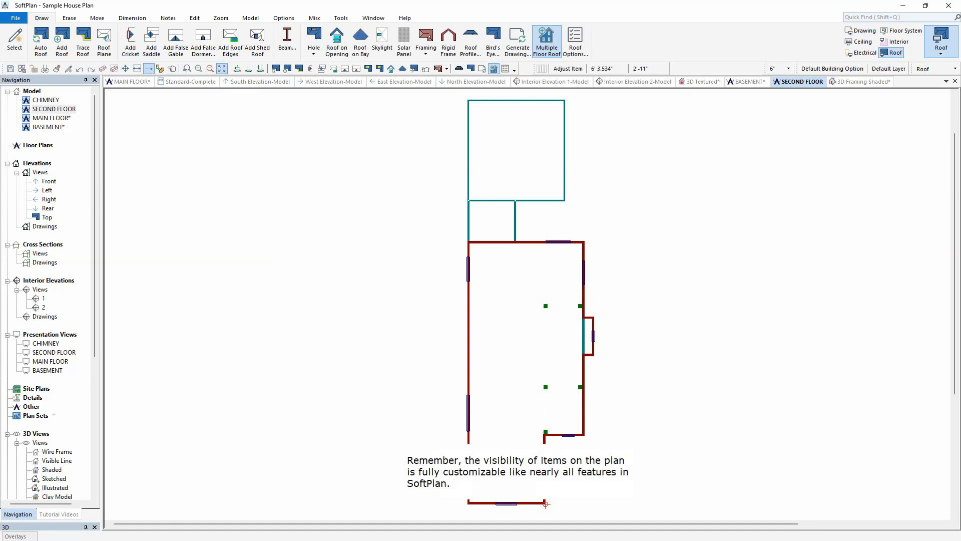
left_click(576, 43)
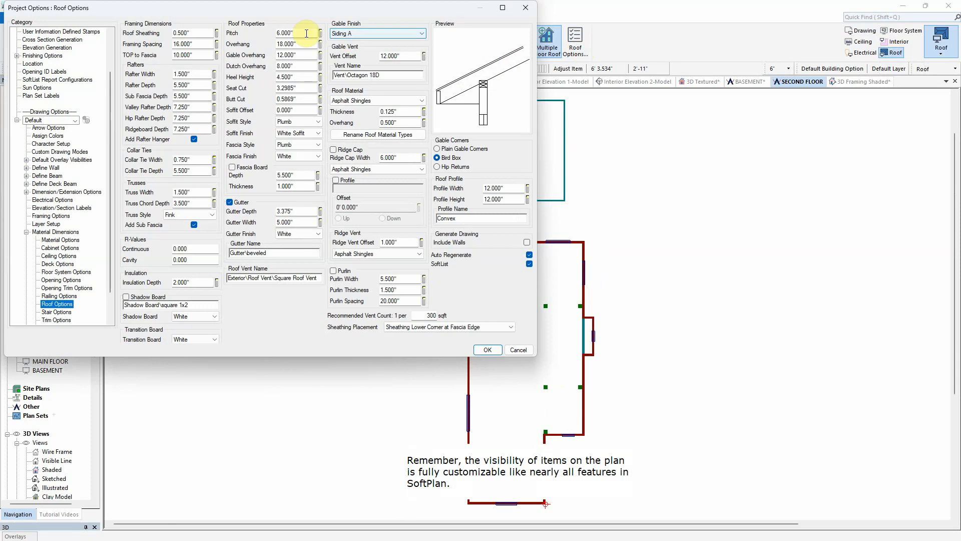
double_click(306, 33)
type("10")
key("Tab")
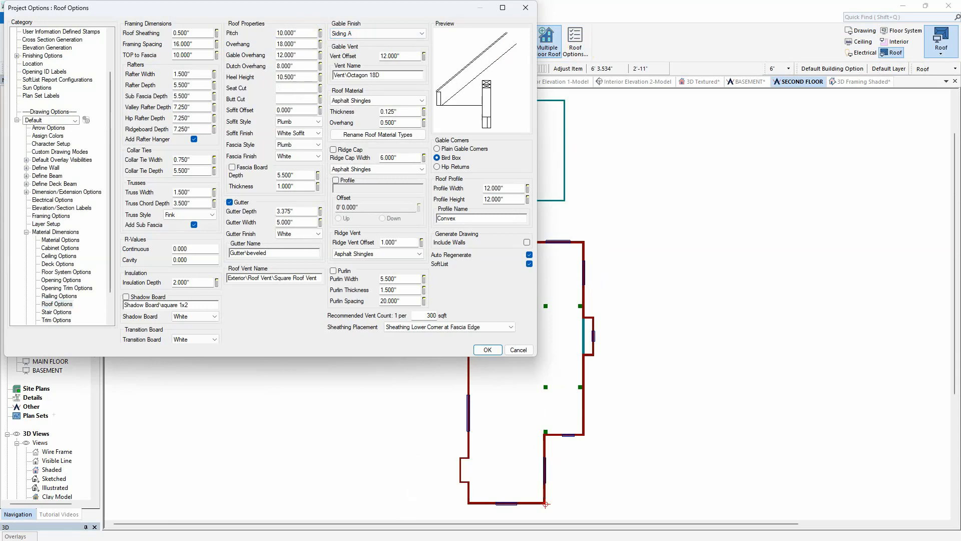
double_click(299, 44)
type("16")
key("Return")
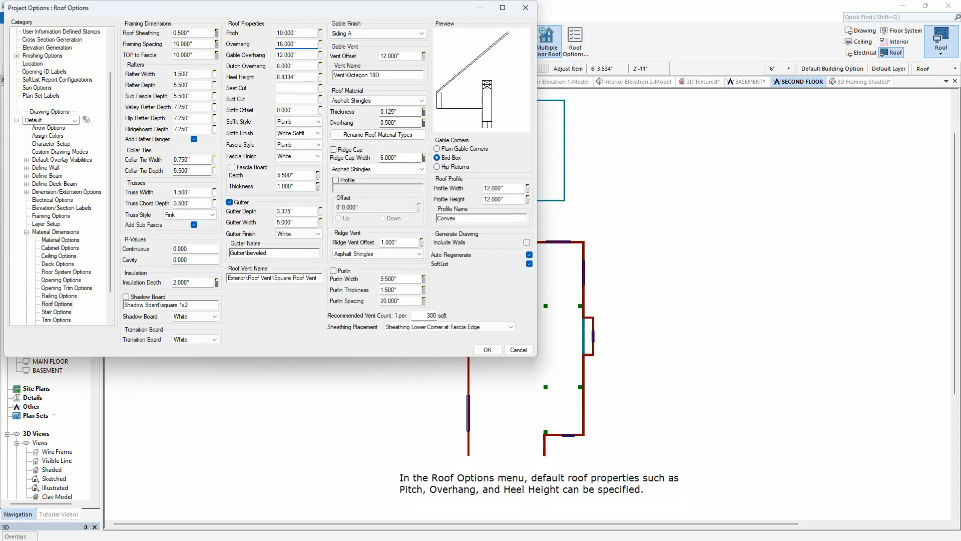
double_click(296, 76)
type("5")
key("Tab")
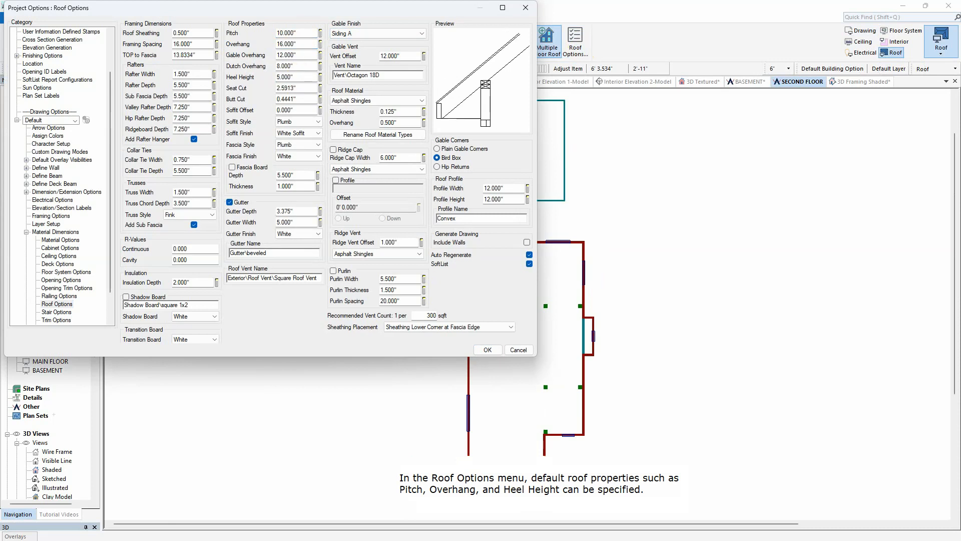
left_click(487, 349)
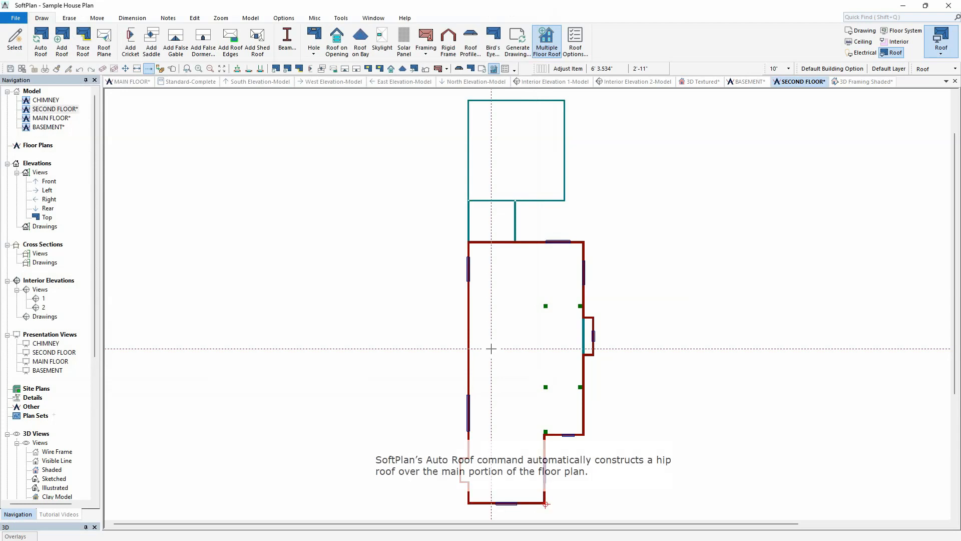
Step: Generate an auto roof over the second floor without including walls from the multi floor roof
left_click(41, 45)
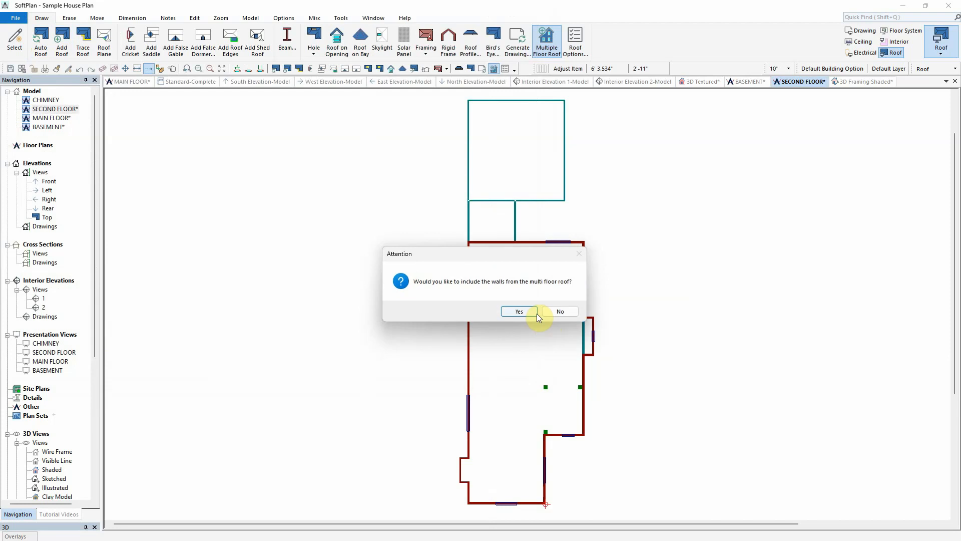
left_click(563, 311)
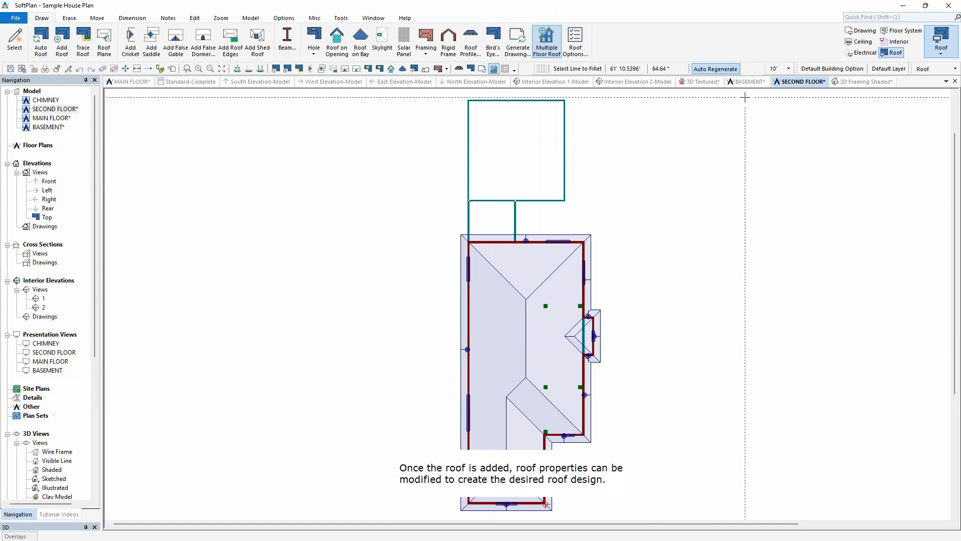
Step: In the textured 3D view, edit the roof edge over the chimney end and change its roof plane from Hip to Gable
left_click(702, 82)
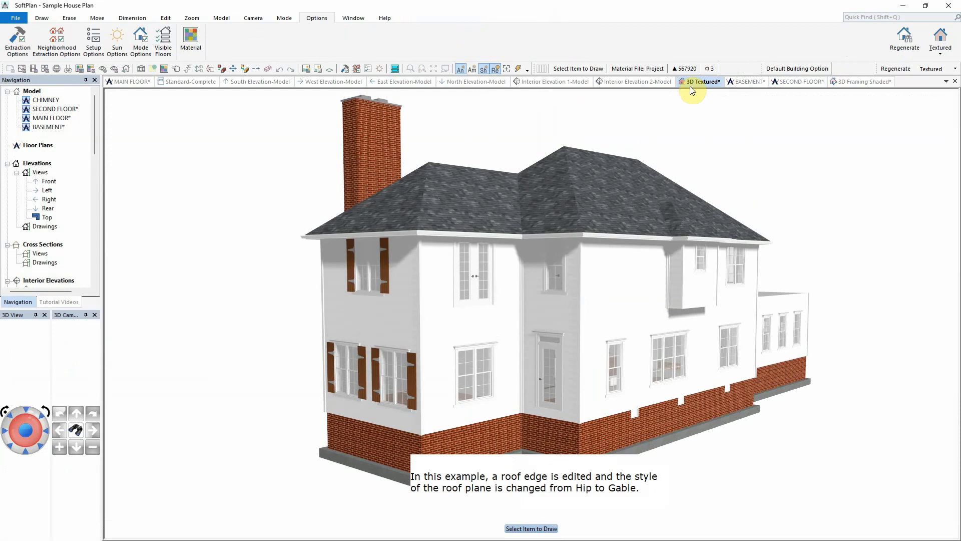
right_click(373, 233)
left_click(396, 254)
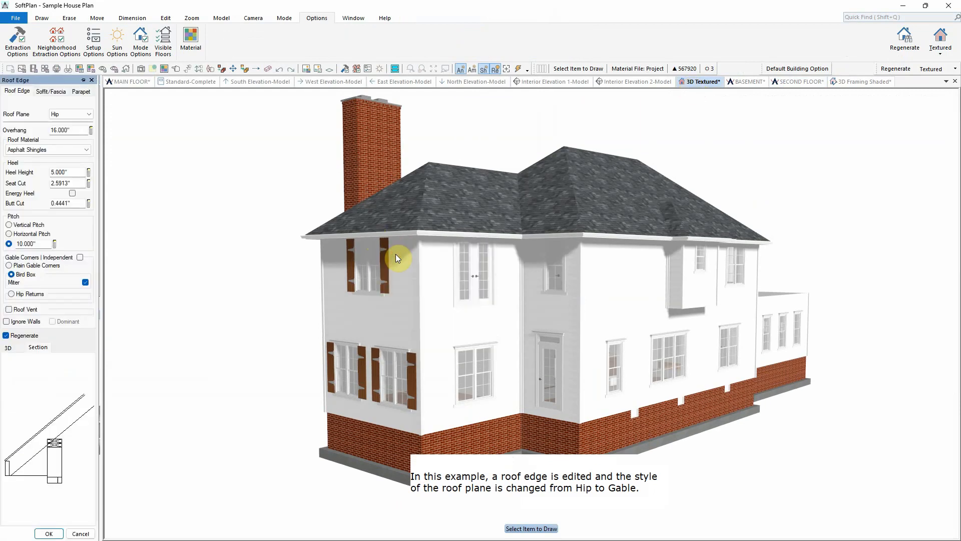
left_click(79, 118)
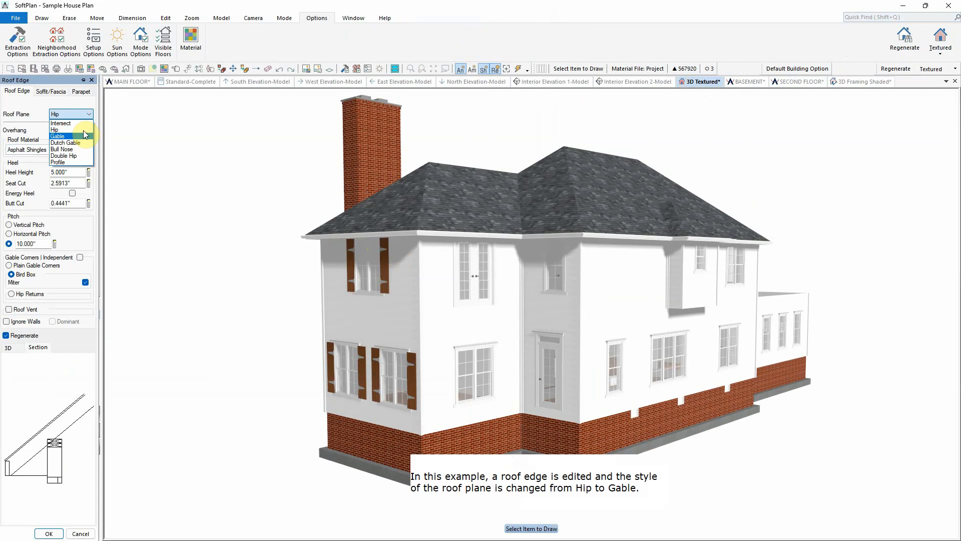
left_click(84, 136)
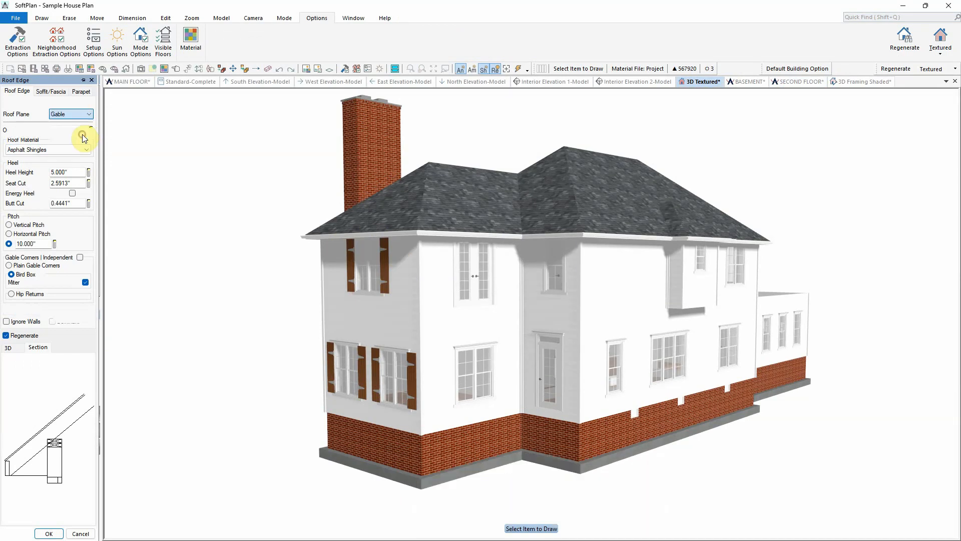
left_click(28, 184)
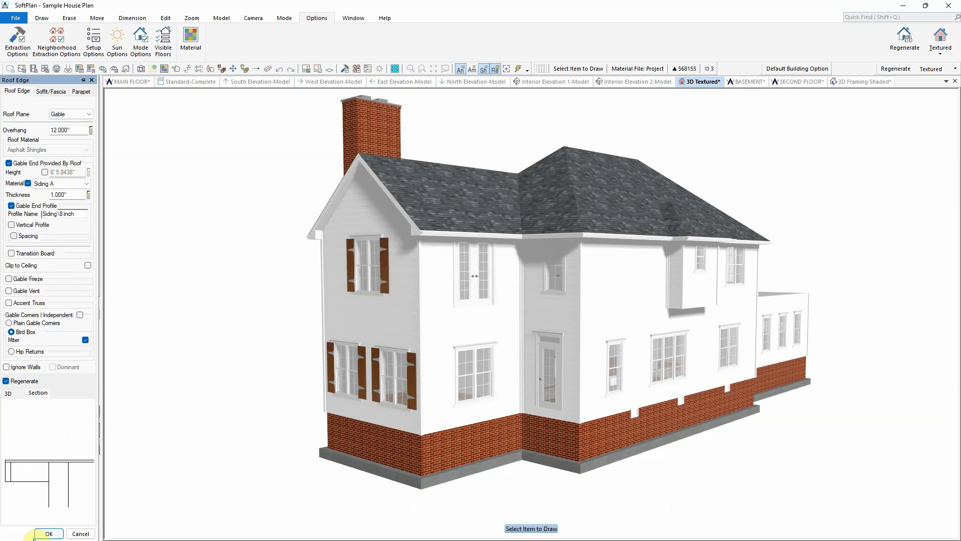
left_click(36, 535)
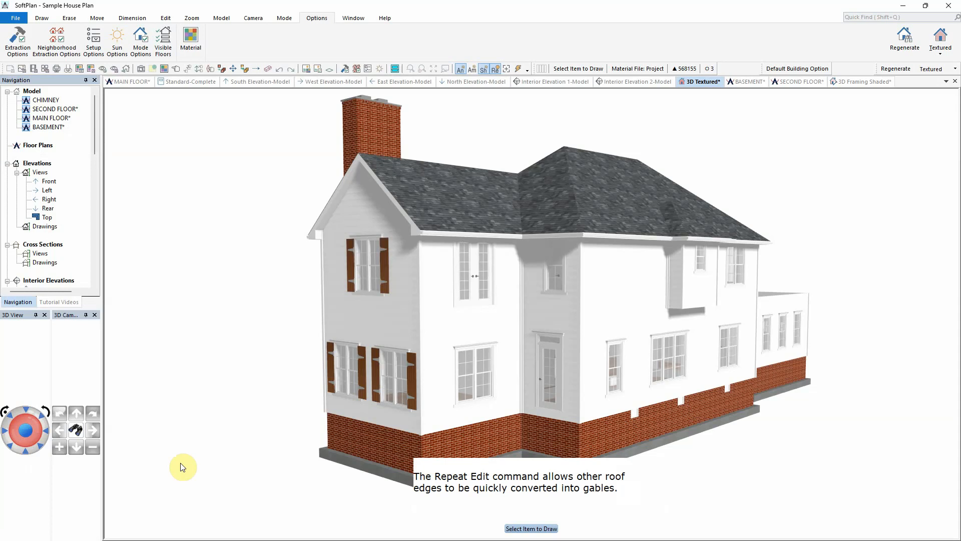
Step: Convert three more roof edges into gables, repeating the edit on two edges in 3D and applying gable to the rear edge in plan
right_click(545, 238)
left_click(582, 279)
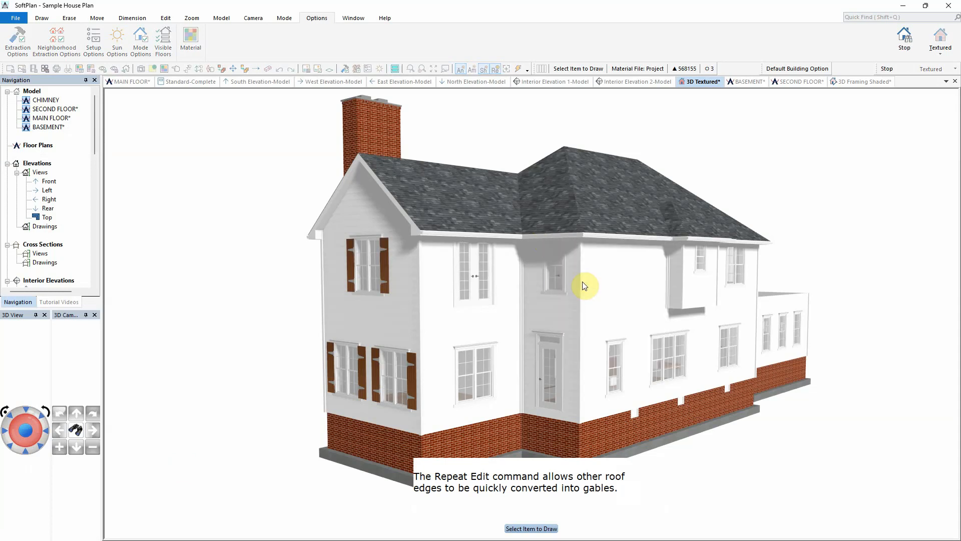
right_click(703, 238)
left_click(732, 280)
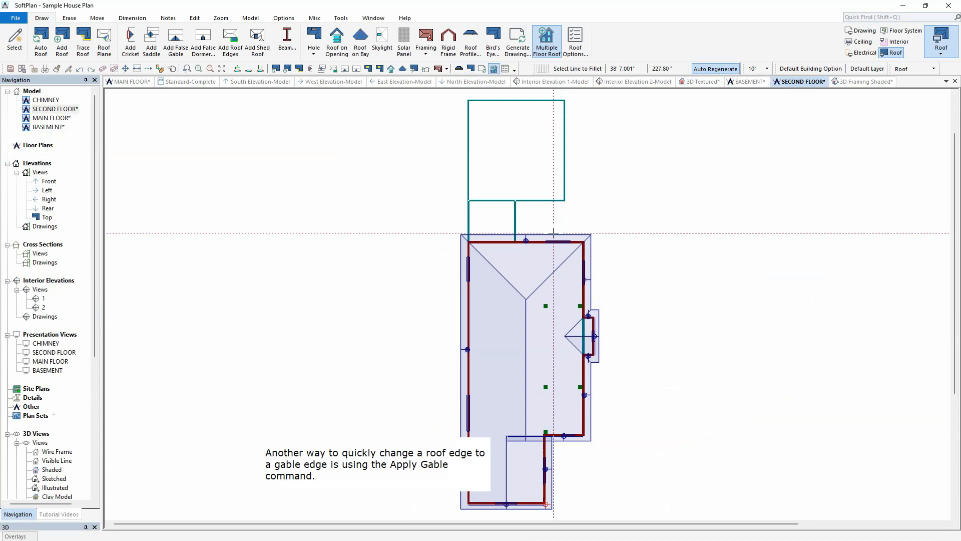
right_click(553, 233)
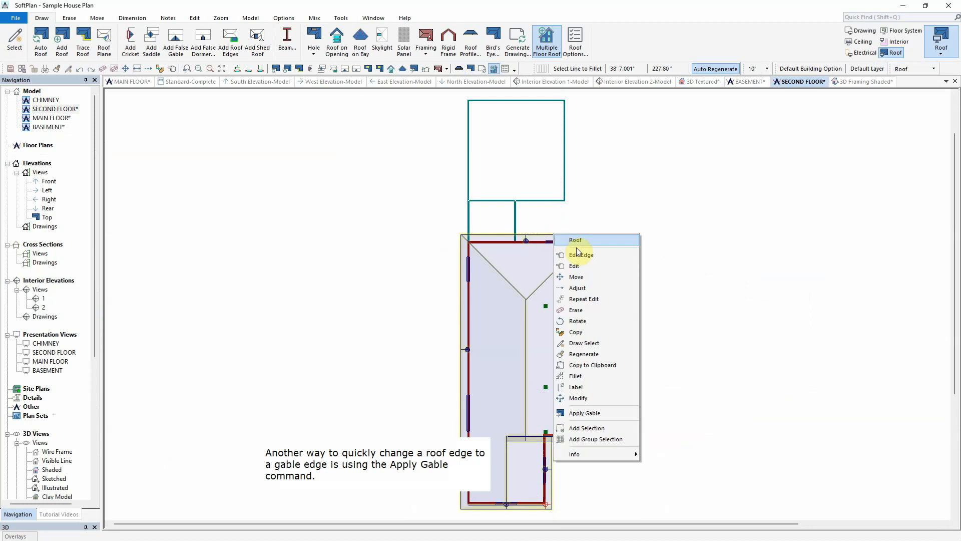
left_click(606, 414)
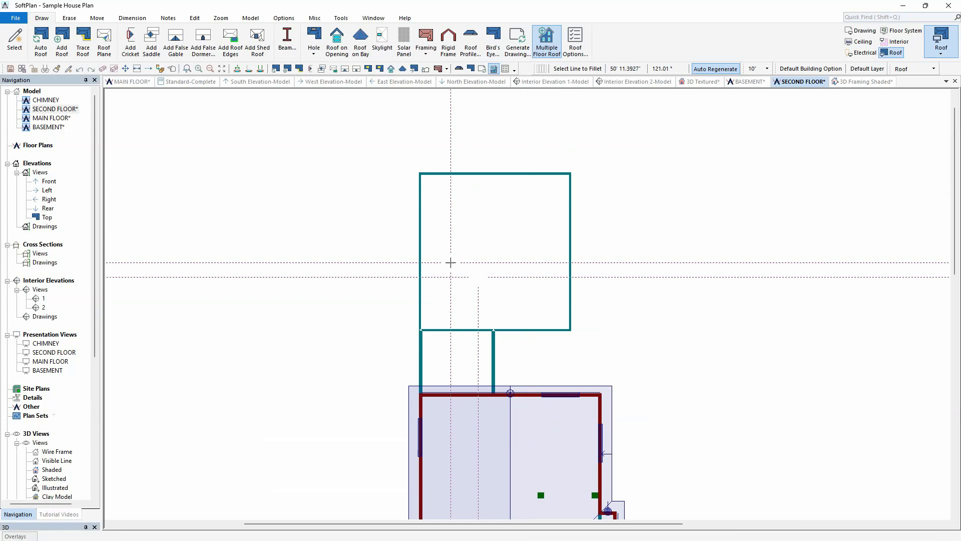
Step: Trace a hip roof over the garage by outlining its perimeter with the Trace Roof tool
left_click(87, 54)
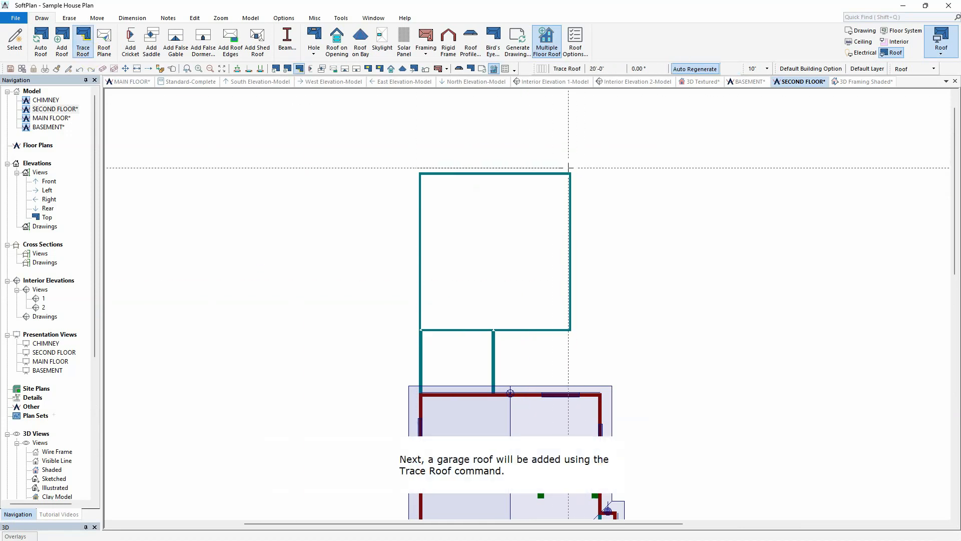
left_click(577, 168)
left_click(577, 336)
left_click(499, 335)
left_click(499, 393)
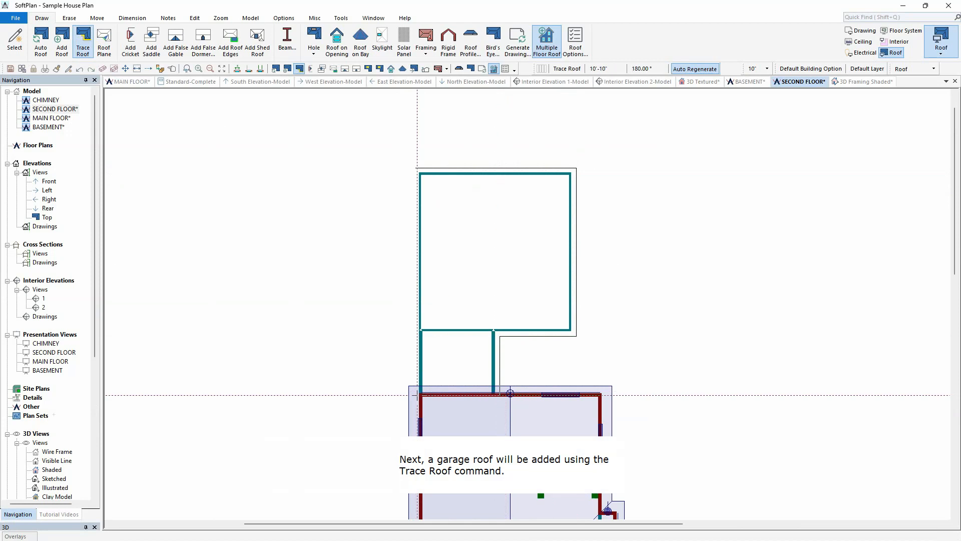
left_click(415, 393)
left_click(414, 168)
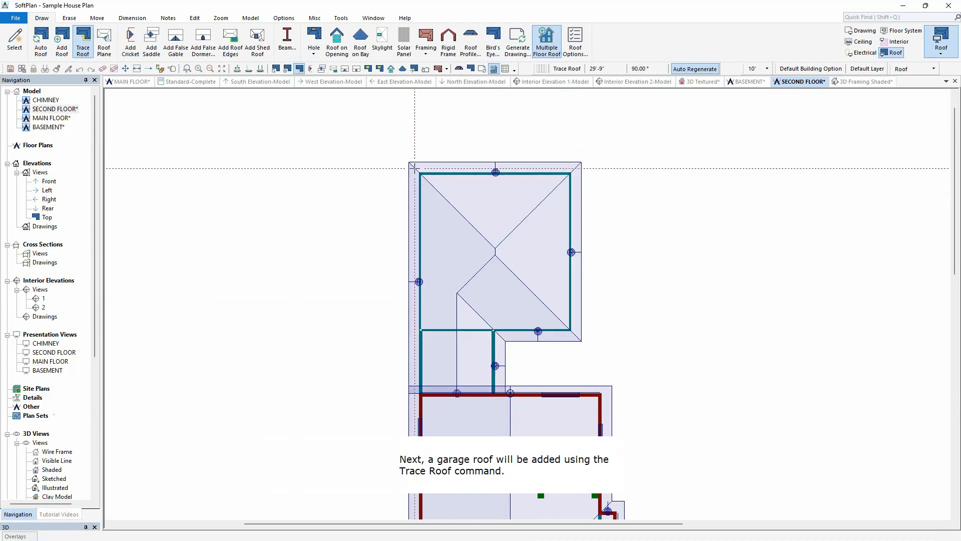
left_click(222, 68)
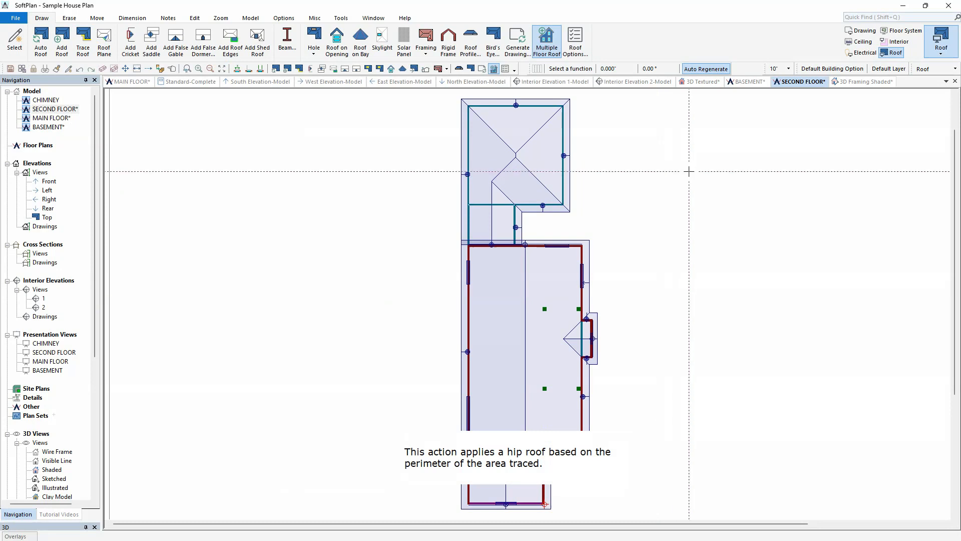
Step: Review the roof in the south, west, east and north elevation views
left_click(261, 81)
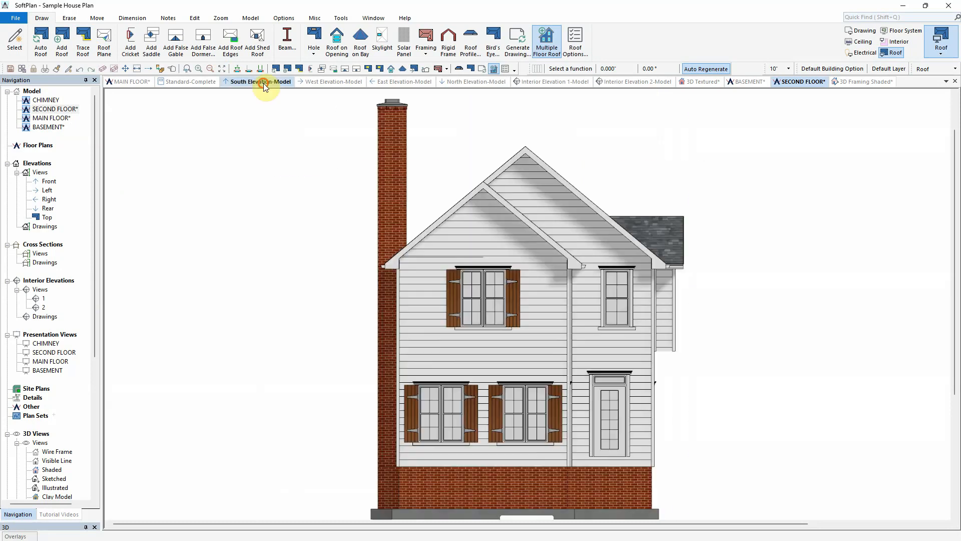
left_click(333, 84)
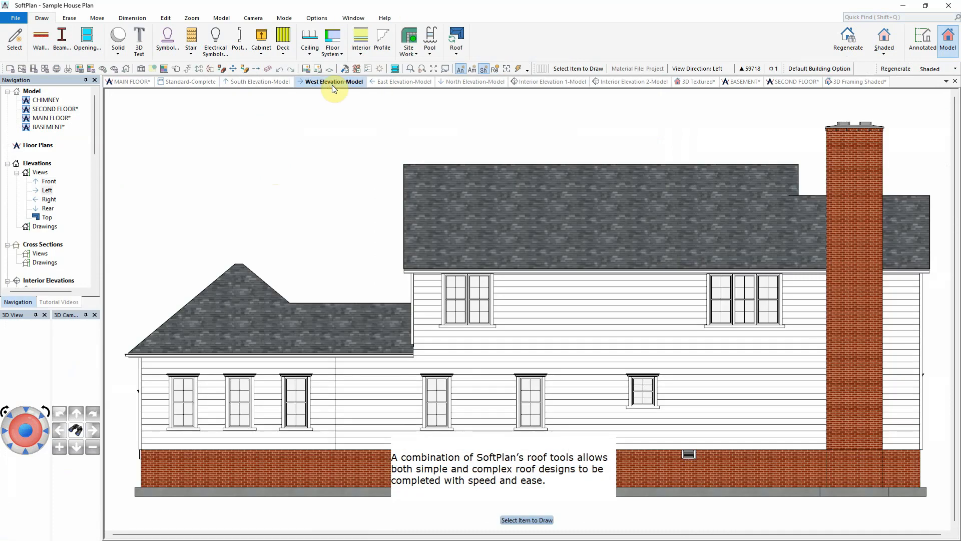
left_click(421, 82)
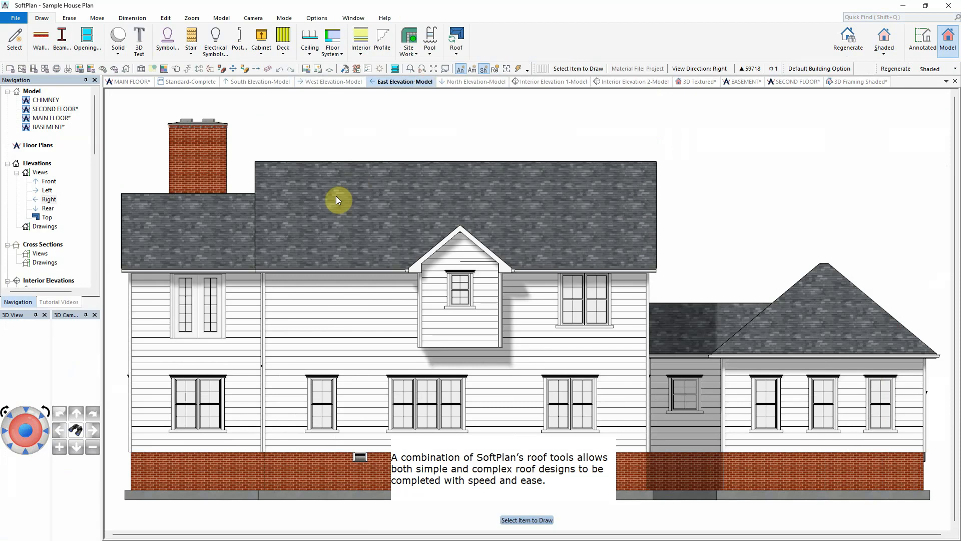
left_click(478, 82)
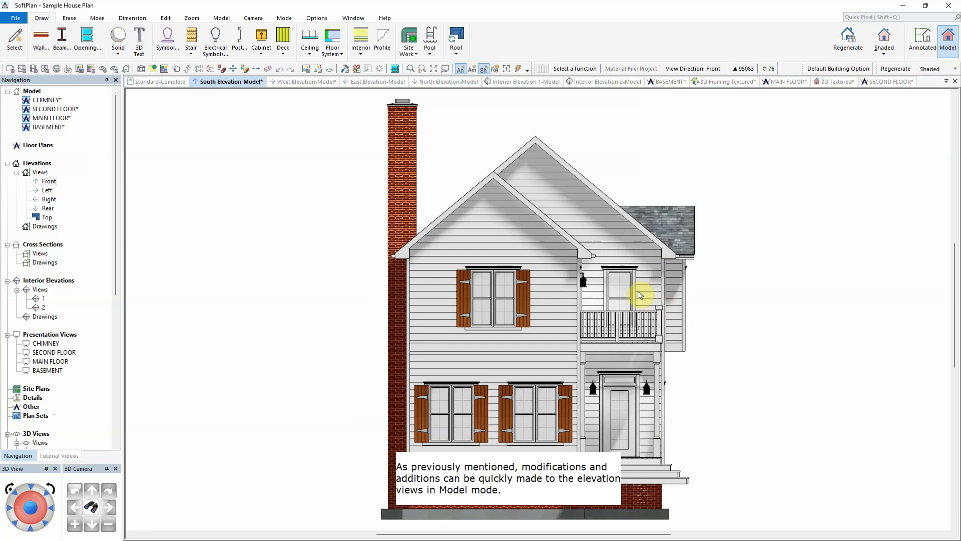
Step: Edit the front gable roof edge to add a gable frieze and a RECTANGULAR 12x18 gable vent
right_click(466, 206)
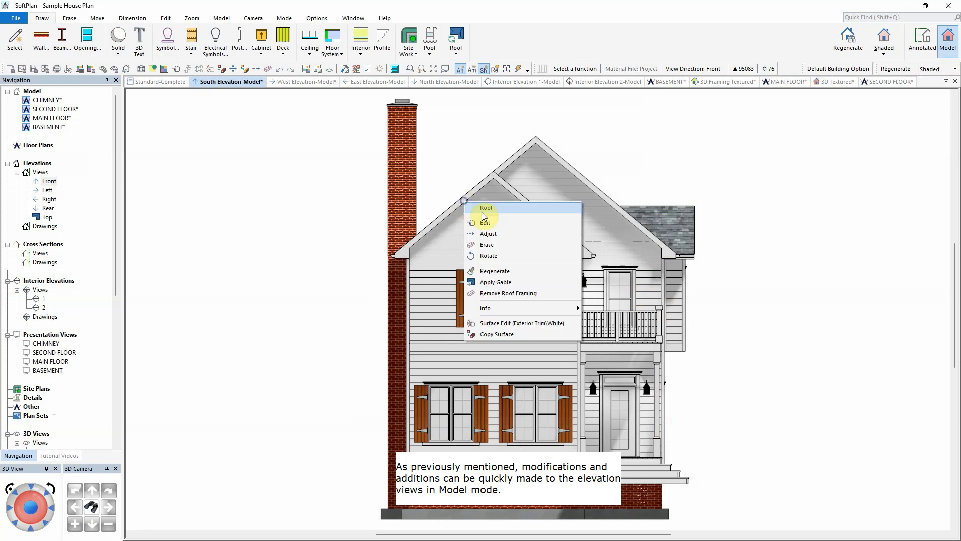
left_click(491, 221)
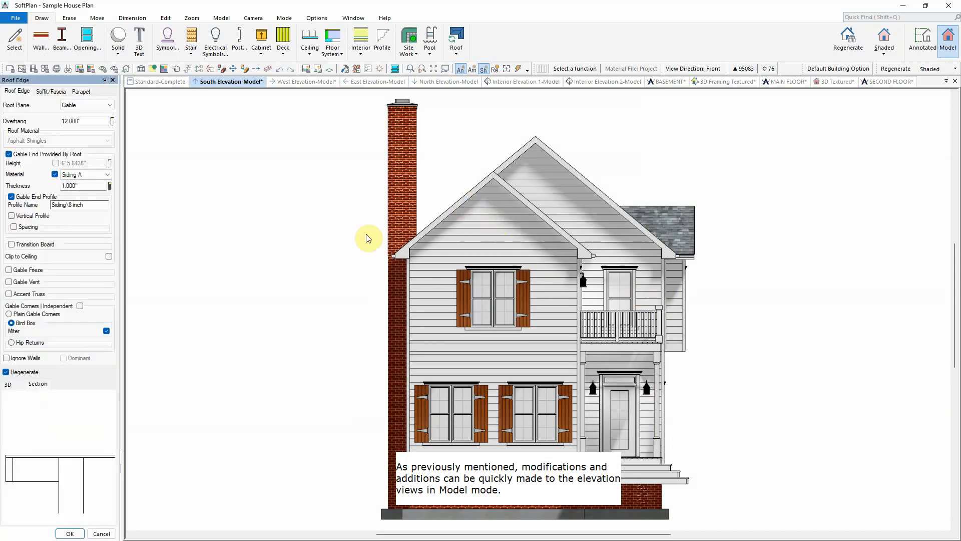
left_click(30, 270)
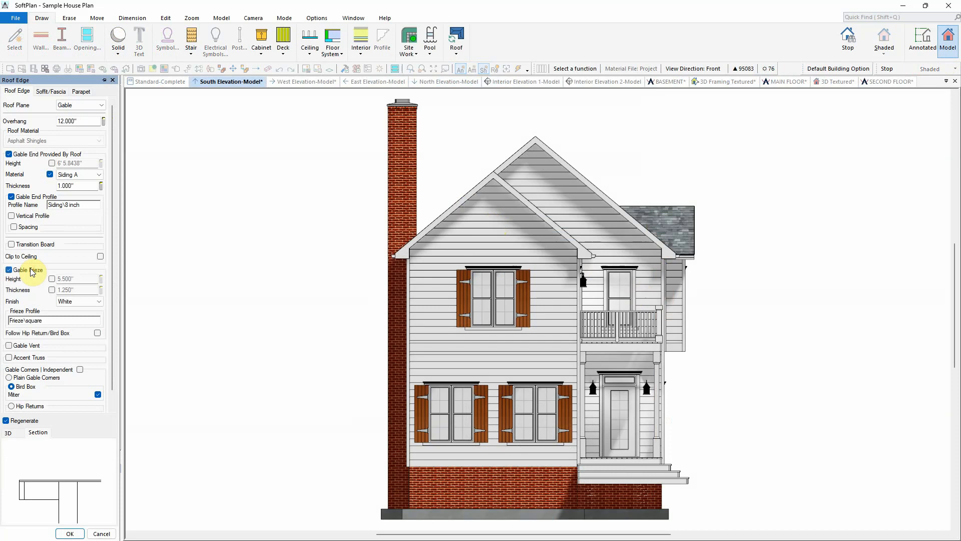
left_click(30, 346)
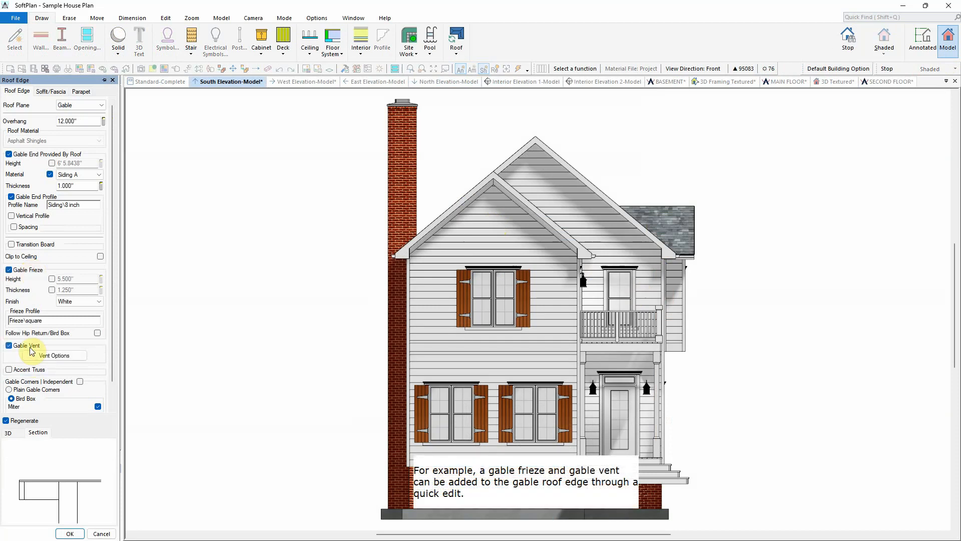
left_click(58, 355)
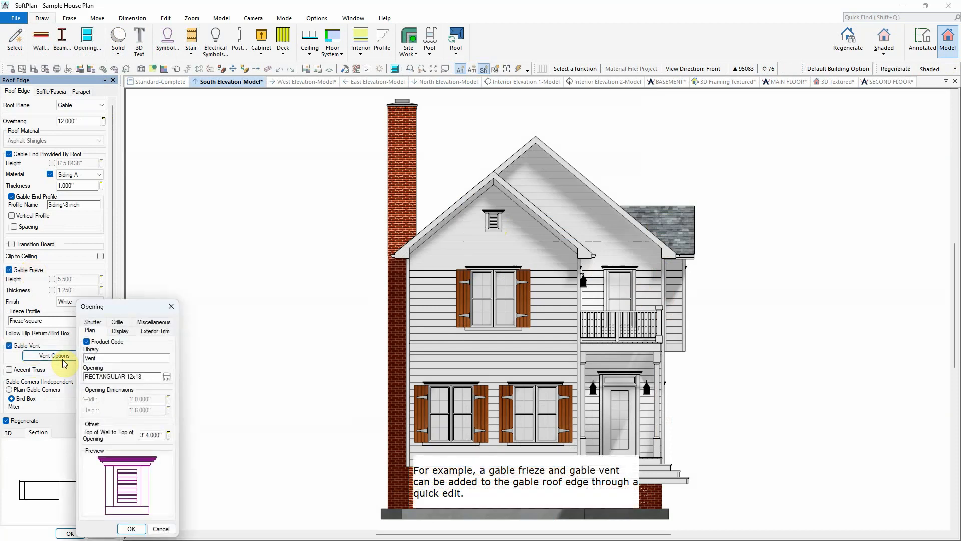
left_click(131, 529)
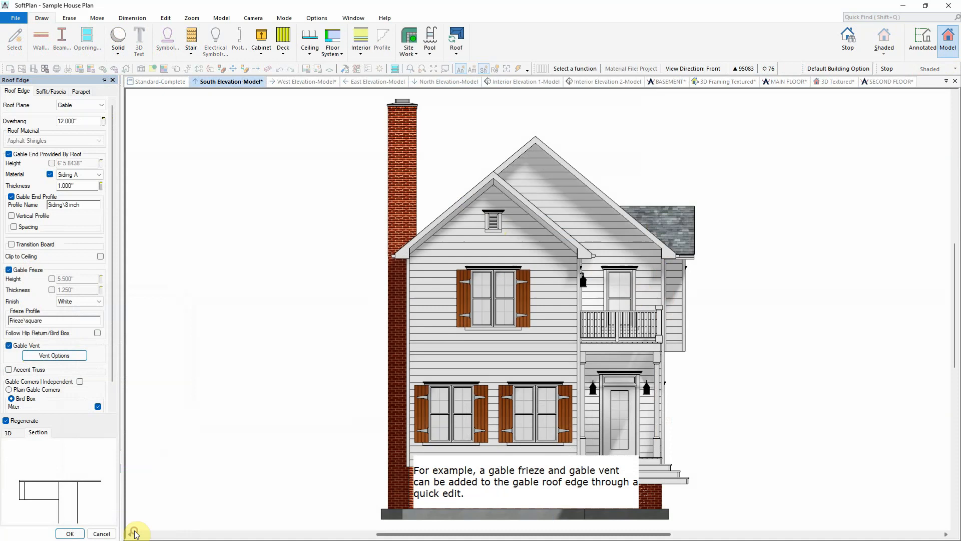
left_click(70, 532)
Step: Edit the second front gable roof edge to add a gable frieze as well
right_click(599, 197)
left_click(620, 219)
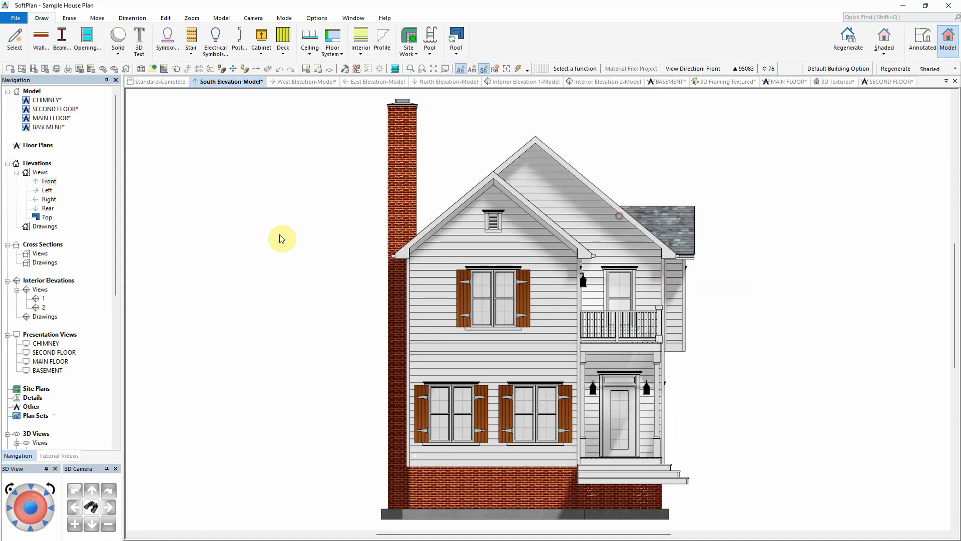
left_click(40, 282)
left_click(71, 532)
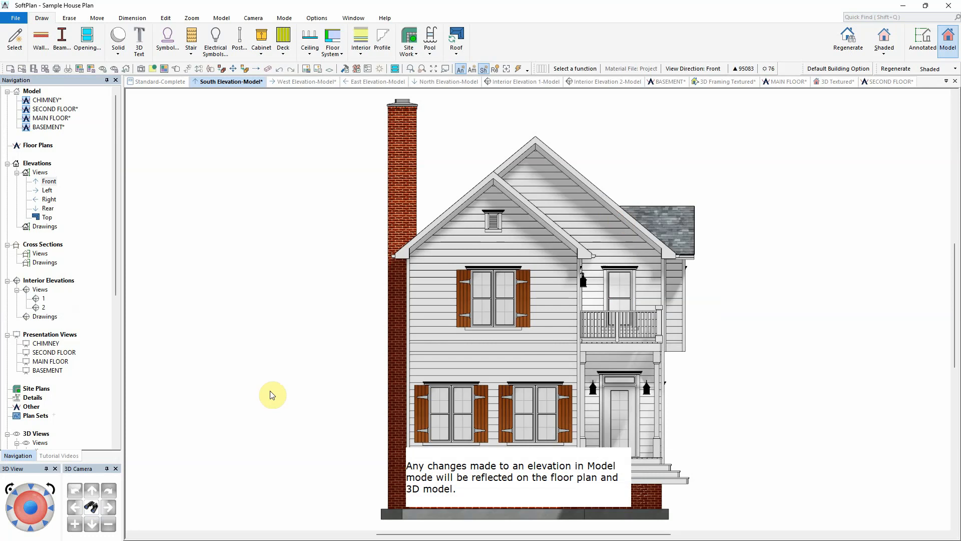
Step: Switch the south elevation to Annotated mode and hide the elevation marker lines on the left side
left_click(921, 50)
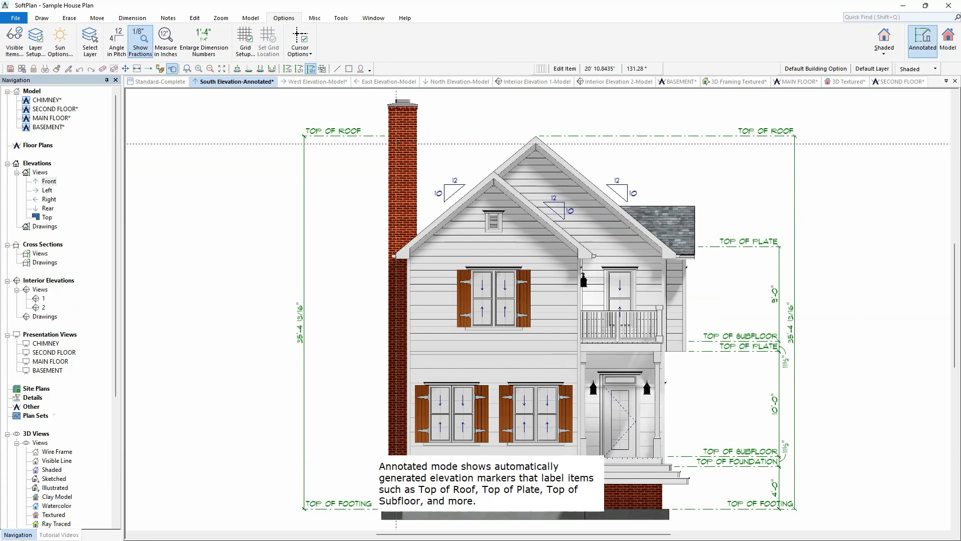
left_click(135, 18)
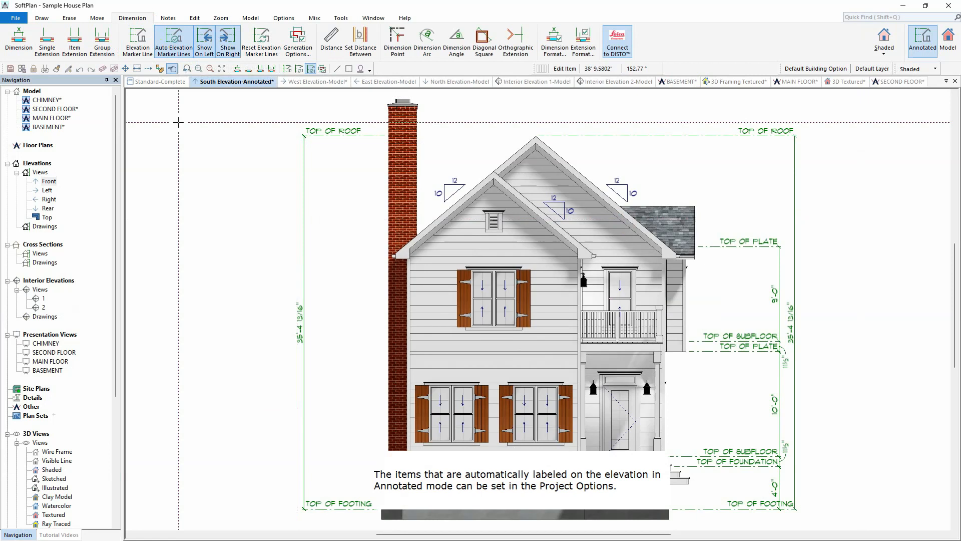
left_click(205, 49)
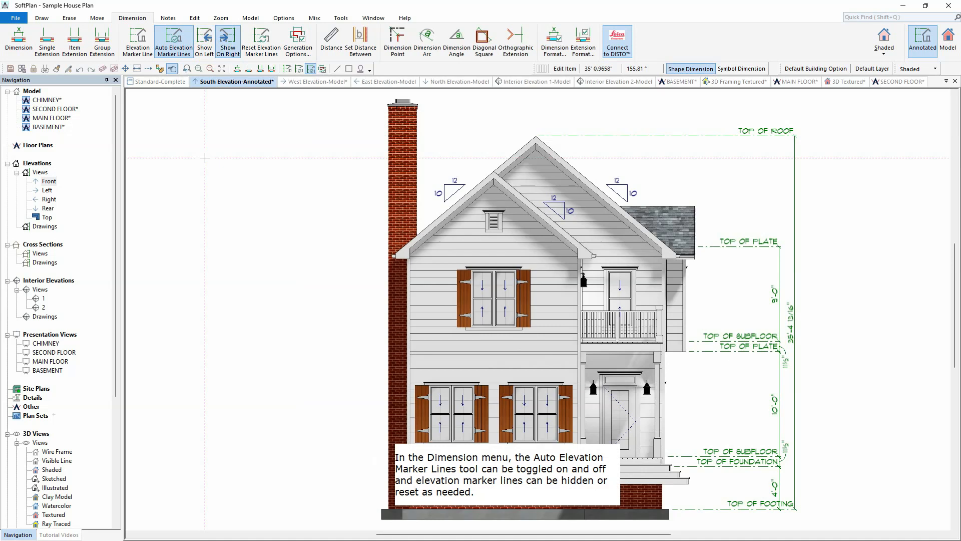
left_click(174, 31)
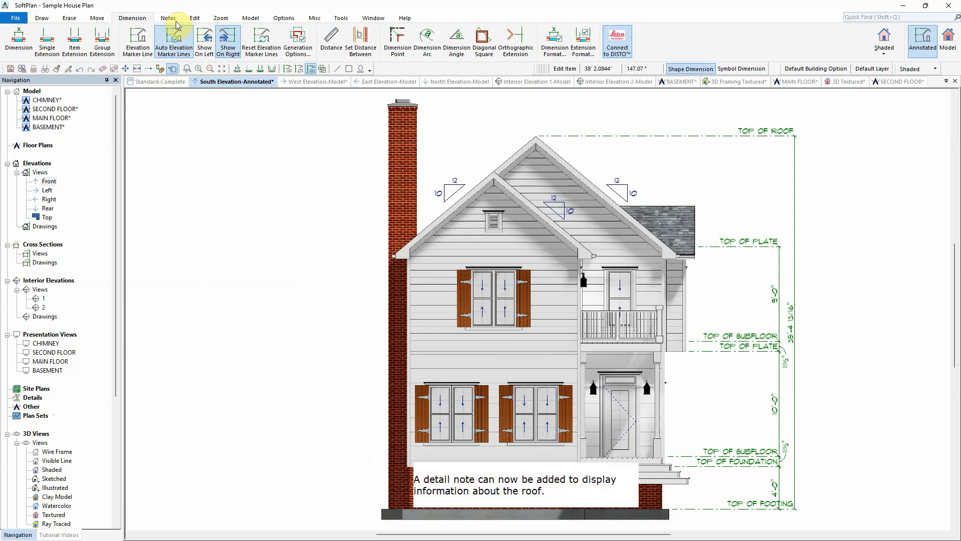
Step: Place a detail note reading 'ARCHITECTURAL SHINGLE ROOF W/ CONT. RIDGE VENT - SEE ROOF PLAN' with a Right Bar outline
left_click(171, 19)
left_click(39, 41)
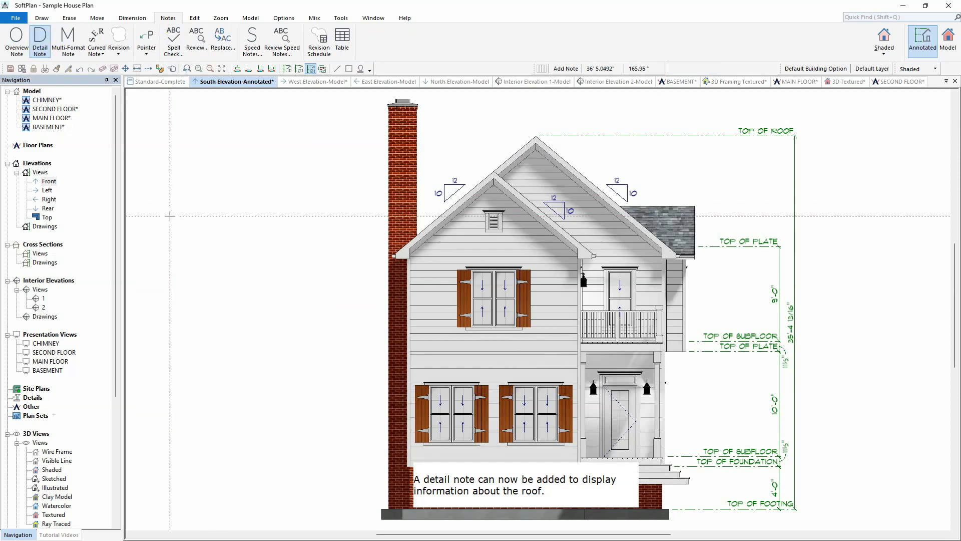
left_click(198, 218)
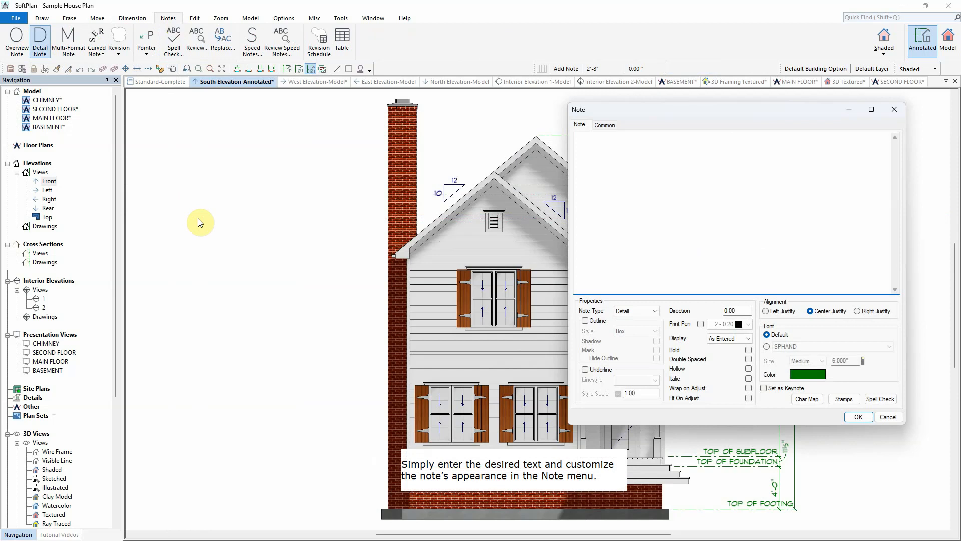
type("ARCHITECTURAL SHINGLE ROOF W/")
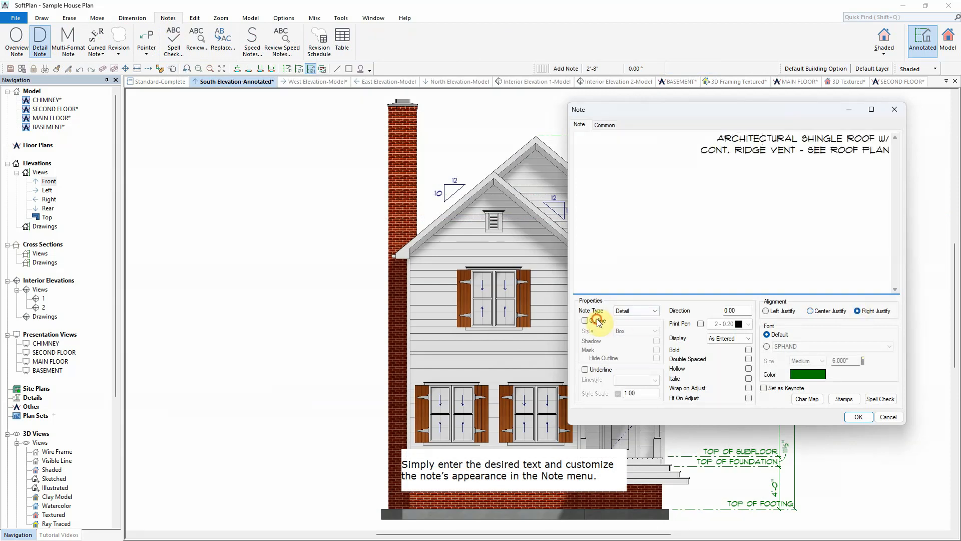
left_click(599, 321)
left_click(636, 331)
left_click(633, 398)
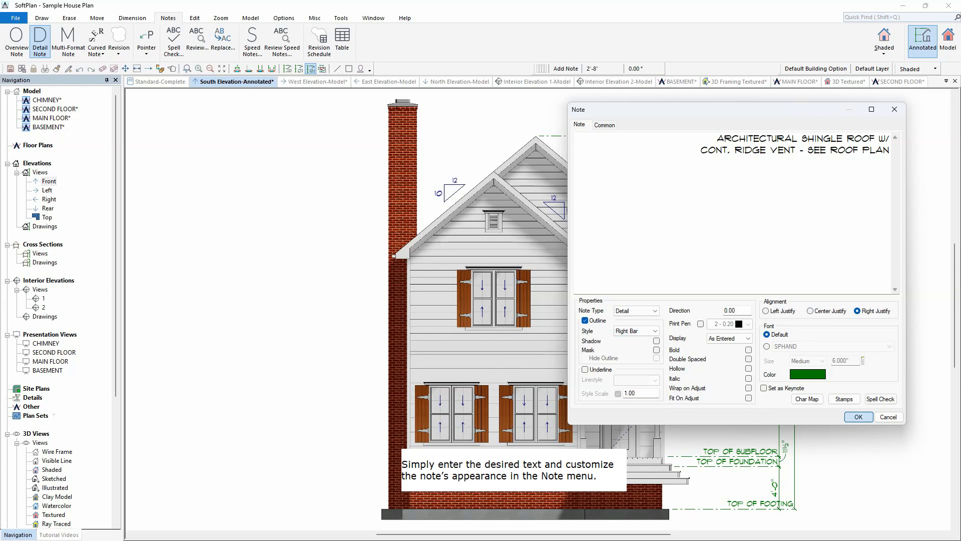
left_click(858, 416)
Step: Add a pointer from the roof shingle note to the roof
left_click(148, 41)
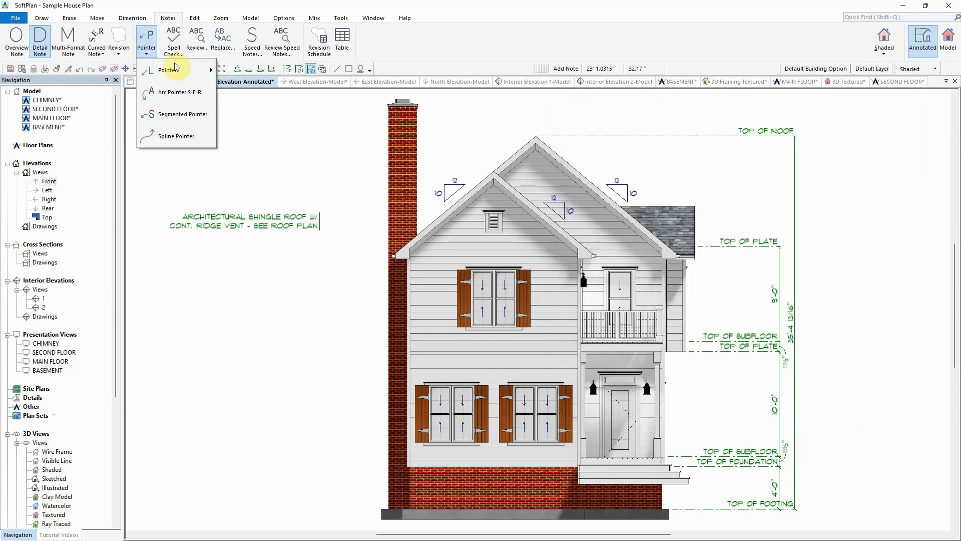
mouse_move(183, 75)
left_click(244, 71)
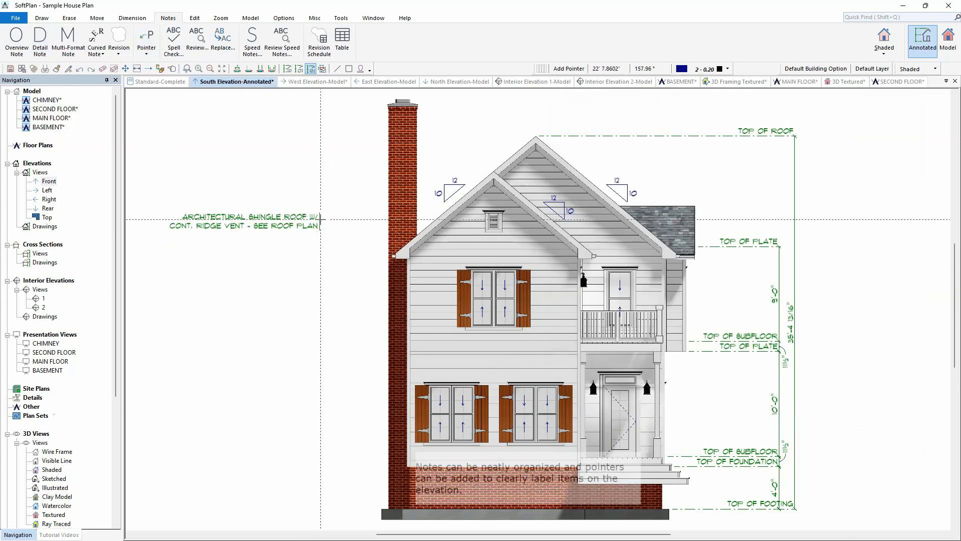
left_click(636, 221)
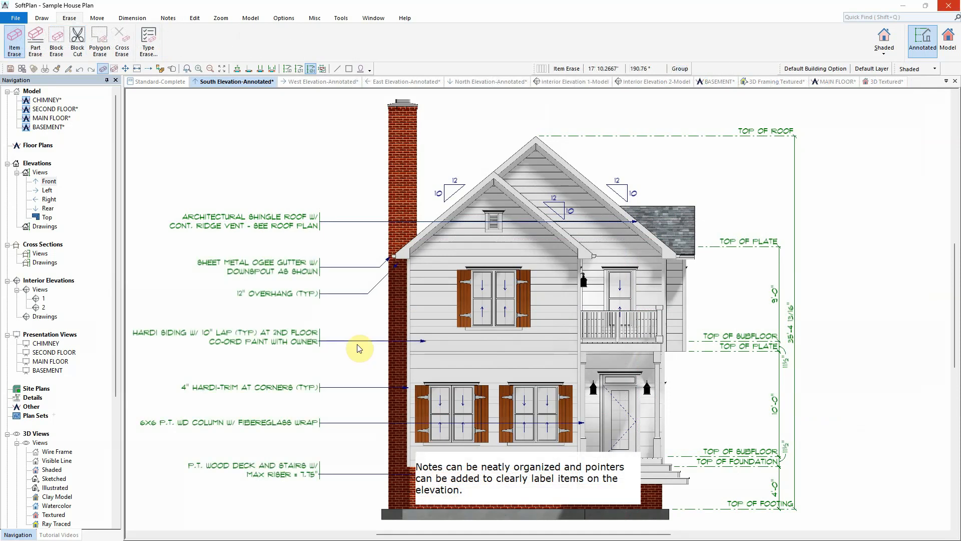
Step: Review the West, East and North annotated elevation views
left_click(324, 82)
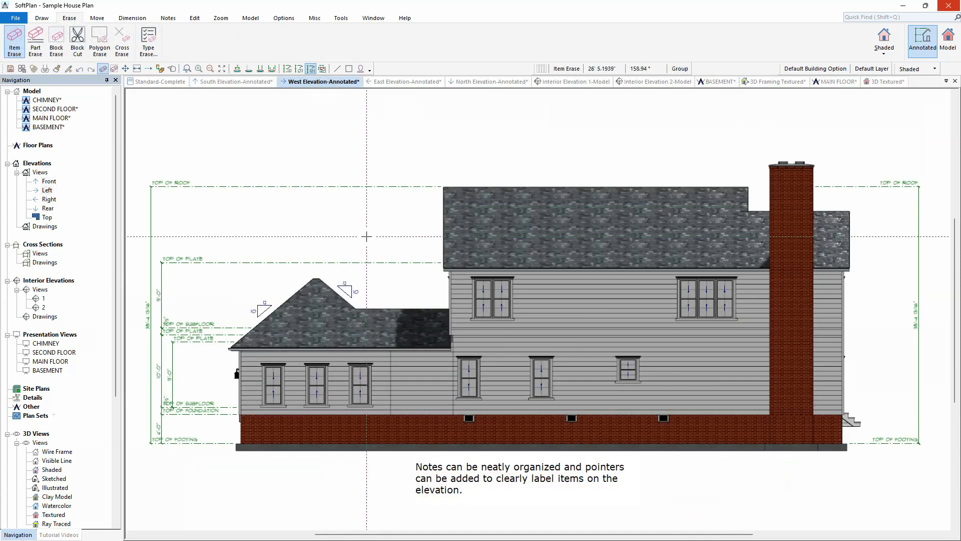
left_click(408, 82)
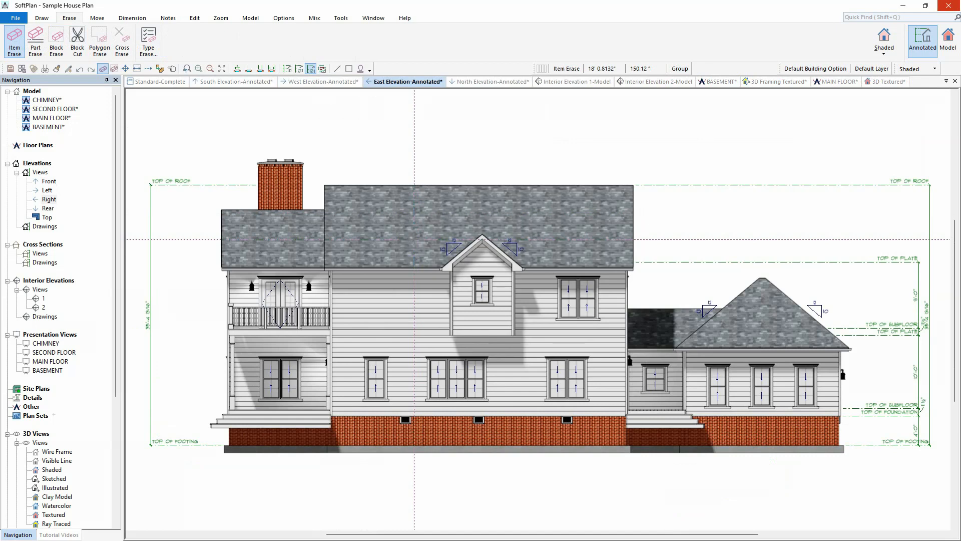
left_click(480, 82)
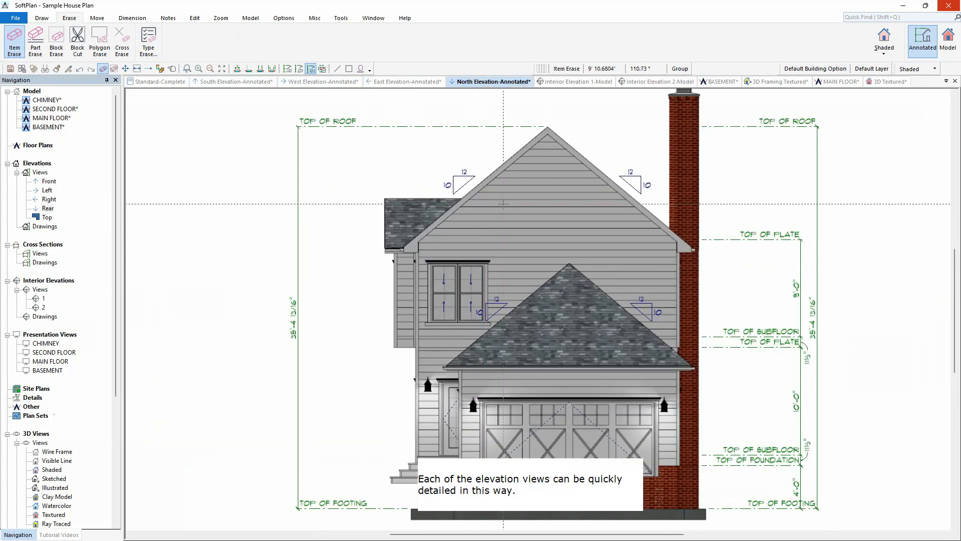
left_click(228, 81)
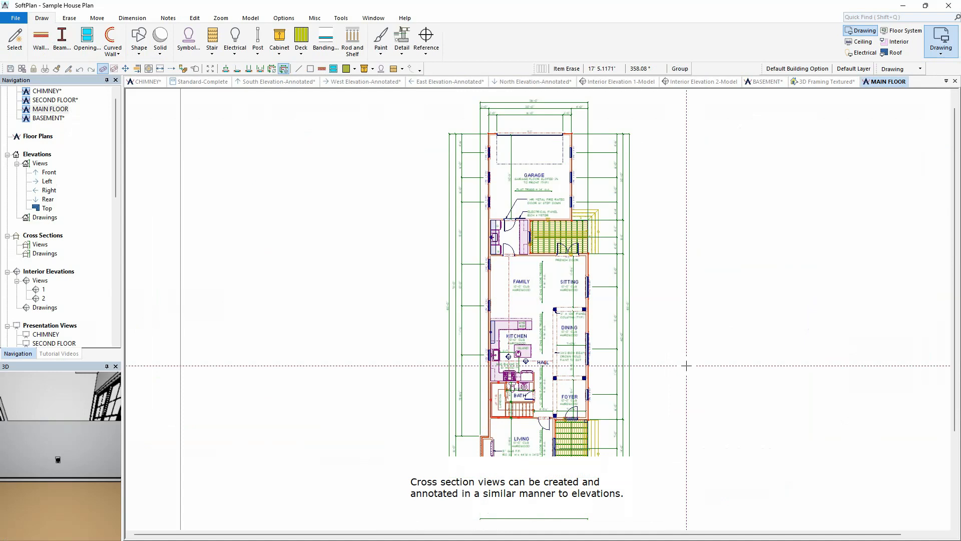
Step: Draw section line A across the main floor through the kitchen, hall and foyer
left_click(250, 18)
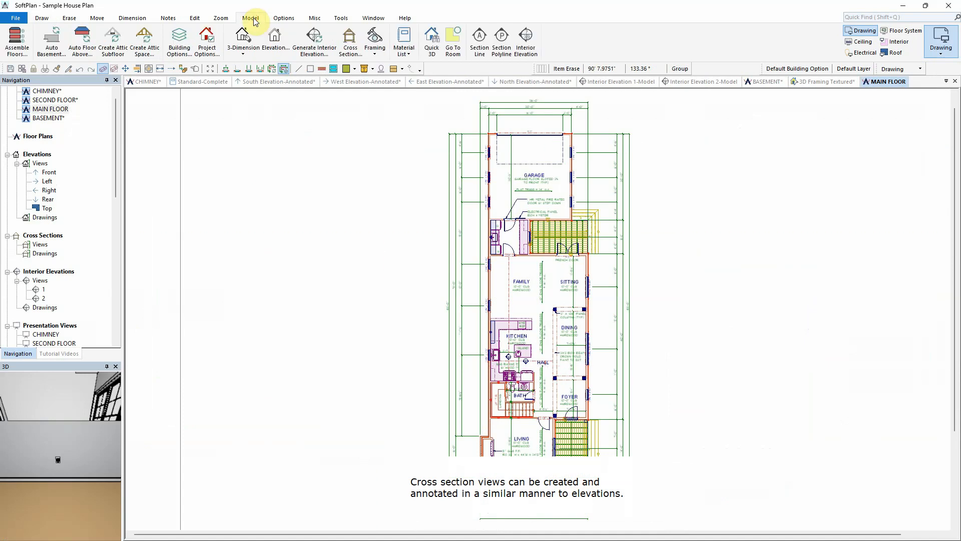
left_click(479, 40)
scroll(550, 333, "up", 5)
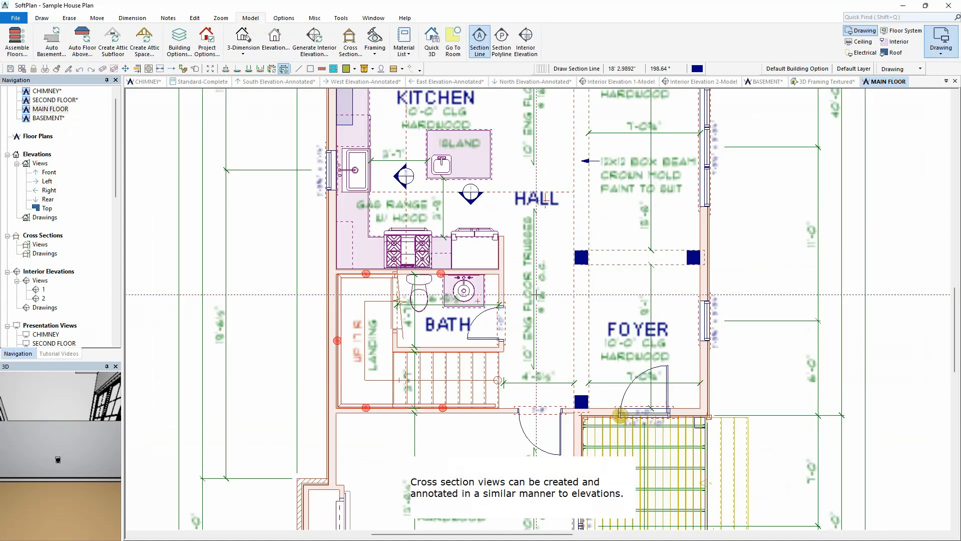
scroll(550, 332, "down", 1)
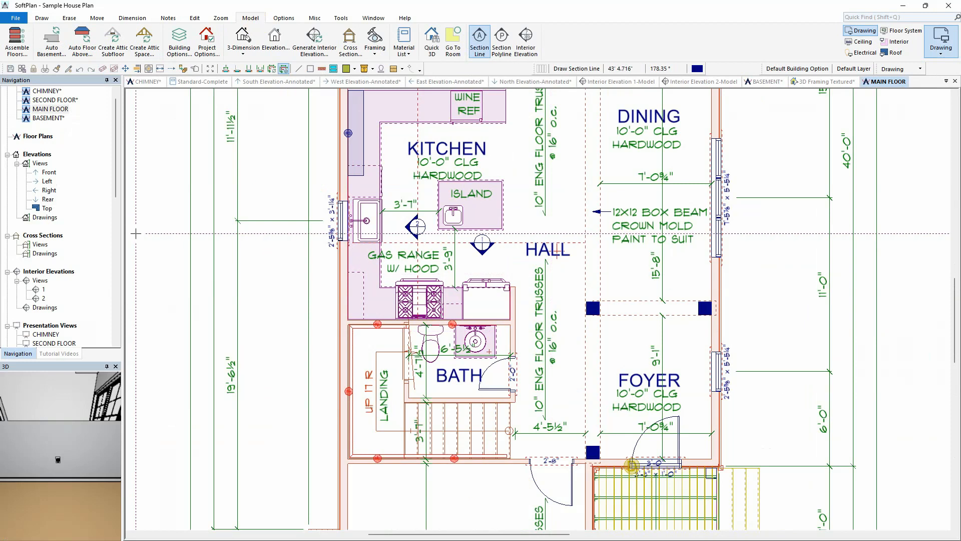
left_click(912, 234)
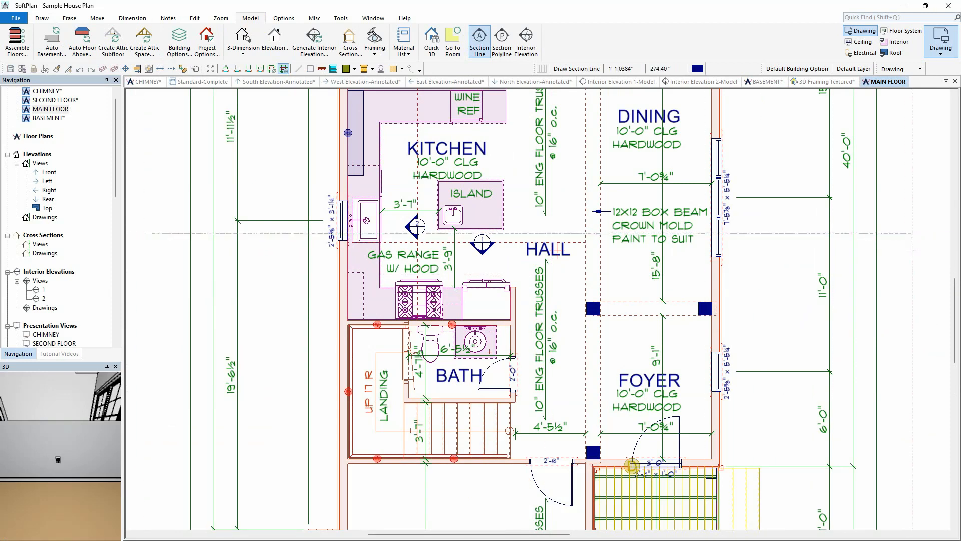
left_click(912, 291)
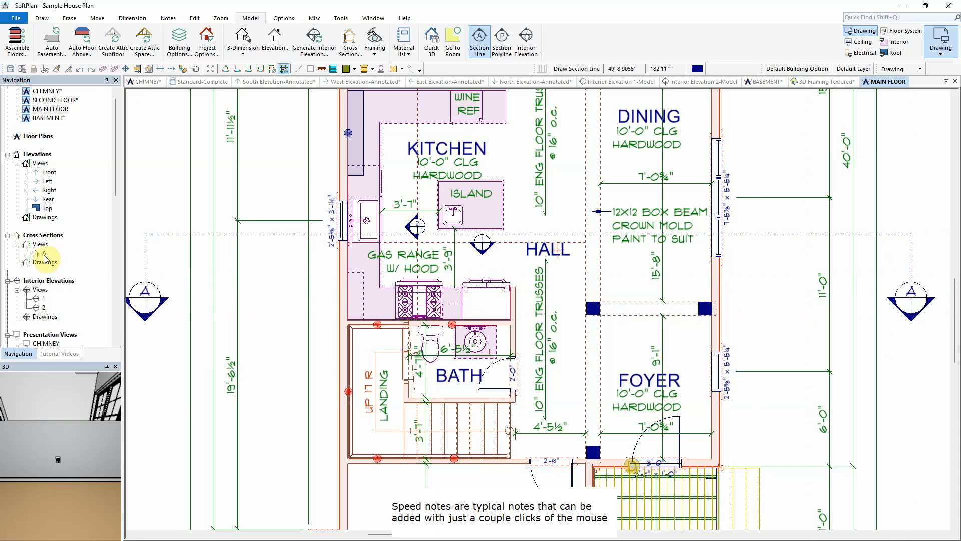
double_click(45, 258)
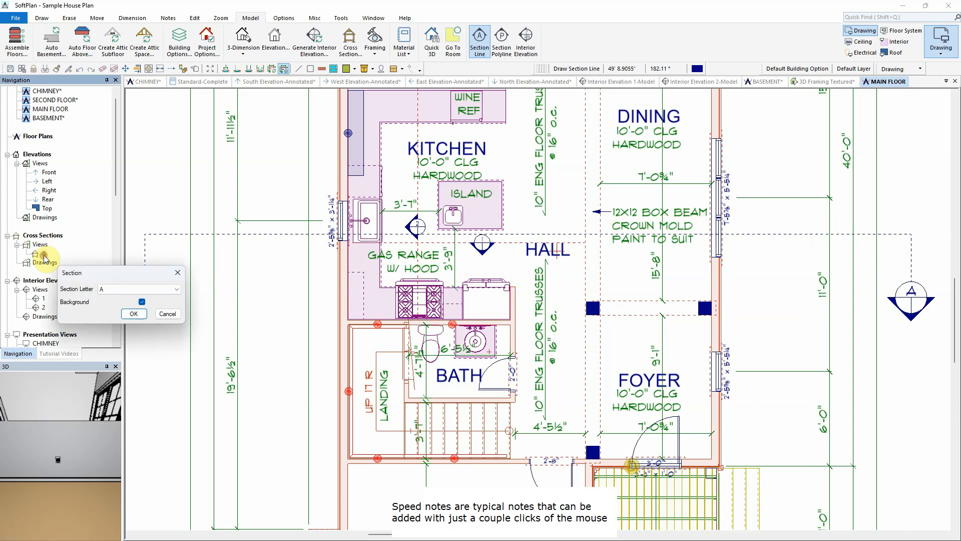
left_click(134, 322)
Step: Place the Truss Roof speed note from the Typical Notes library above the roof in cross section A
left_click(170, 20)
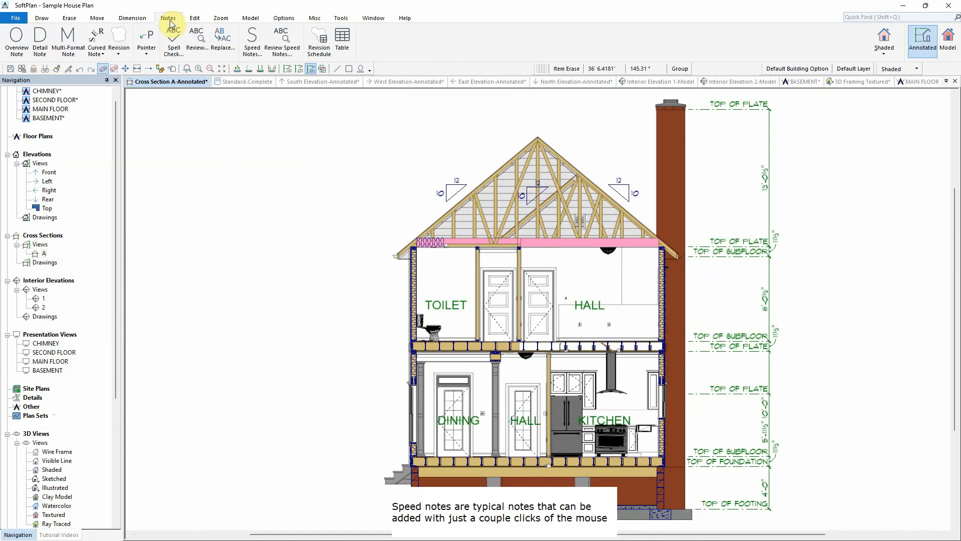
left_click(252, 40)
left_click(133, 245)
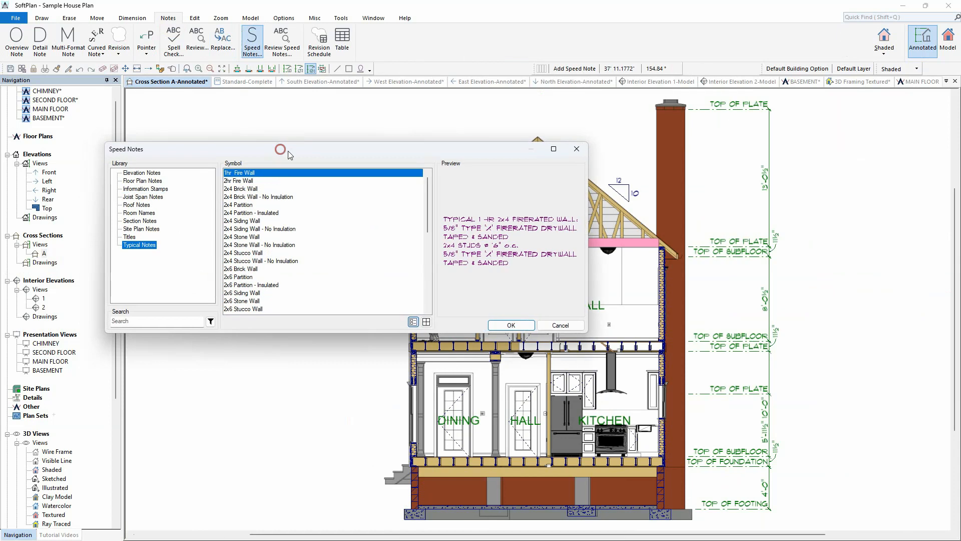
left_click_drag(289, 149, 619, 64)
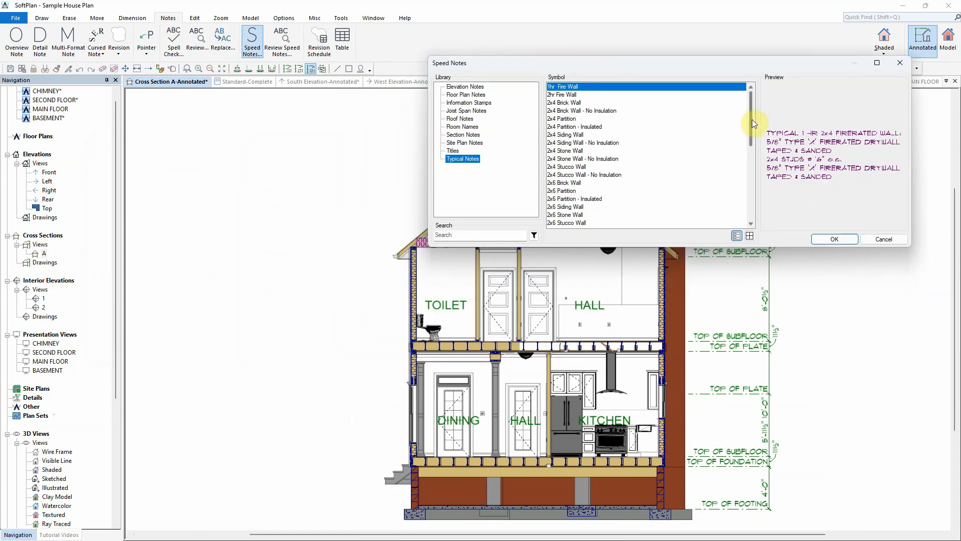
left_click_drag(752, 119, 753, 193)
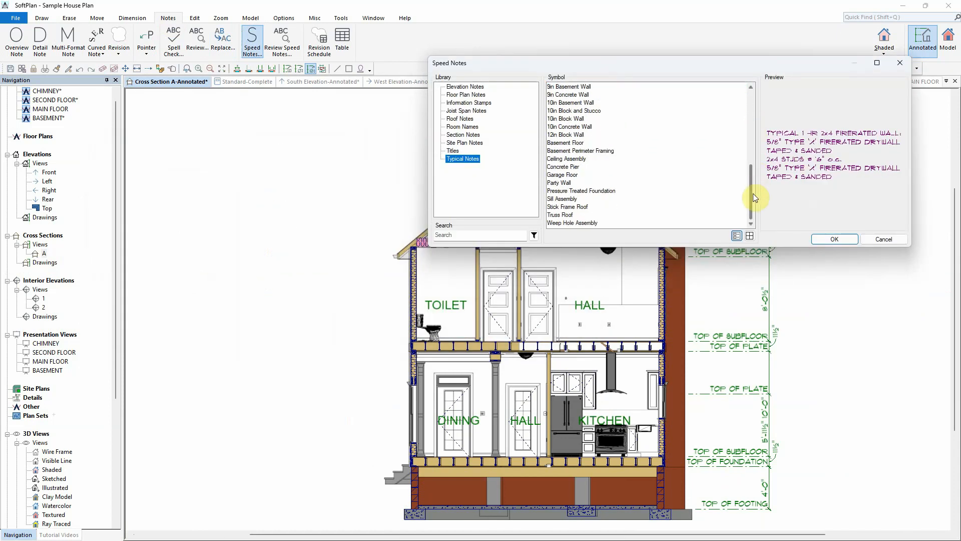
left_click(569, 217)
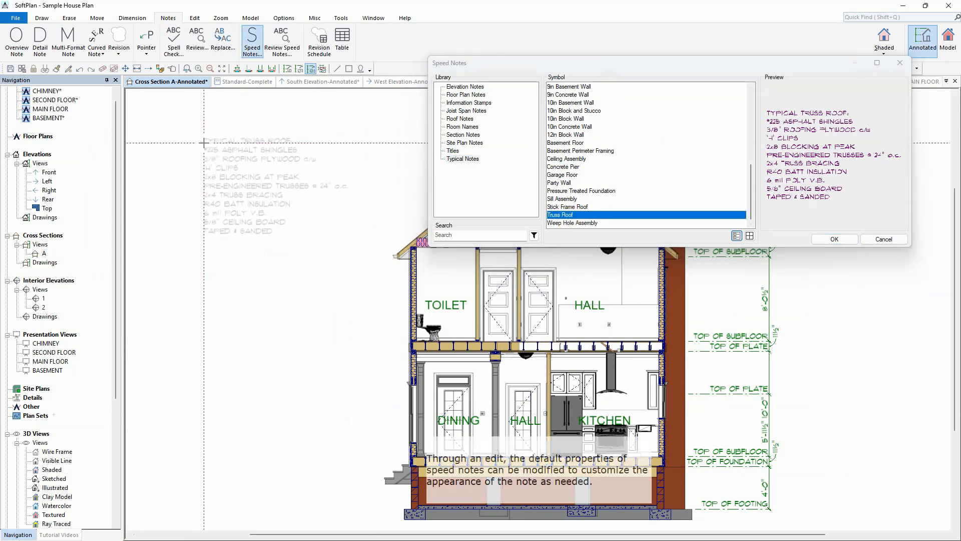
left_click(206, 120)
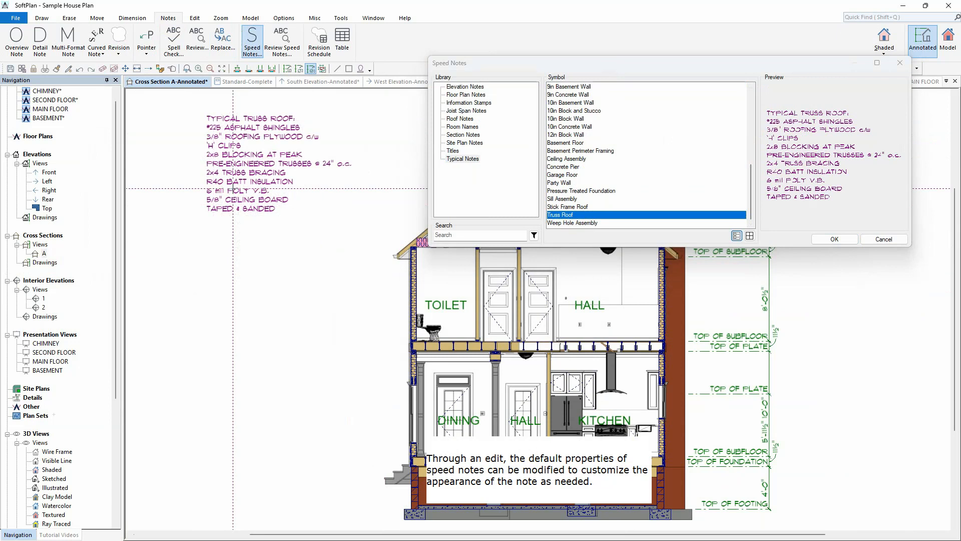
Step: Edit the speed note to override its properties with a Right Bar outline and right justification
right_click(233, 189)
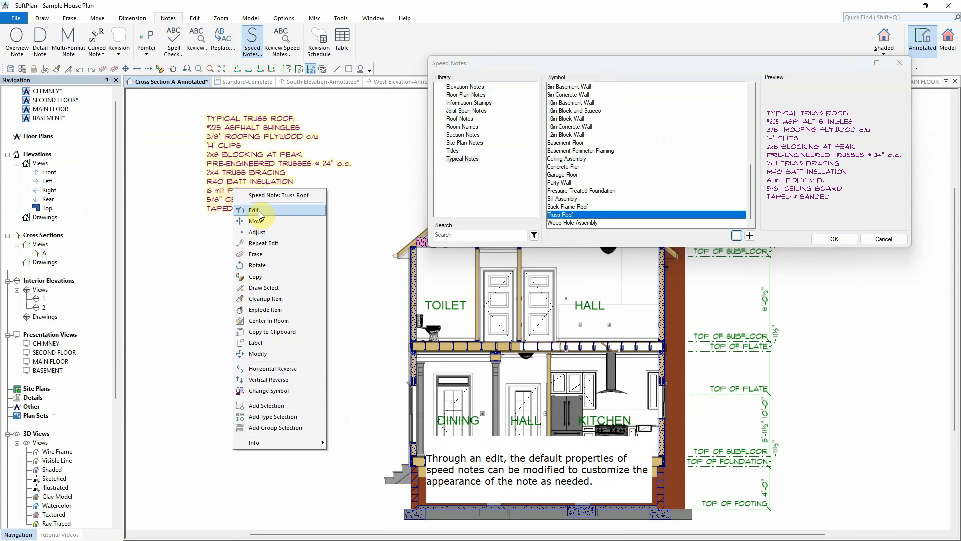
left_click(257, 210)
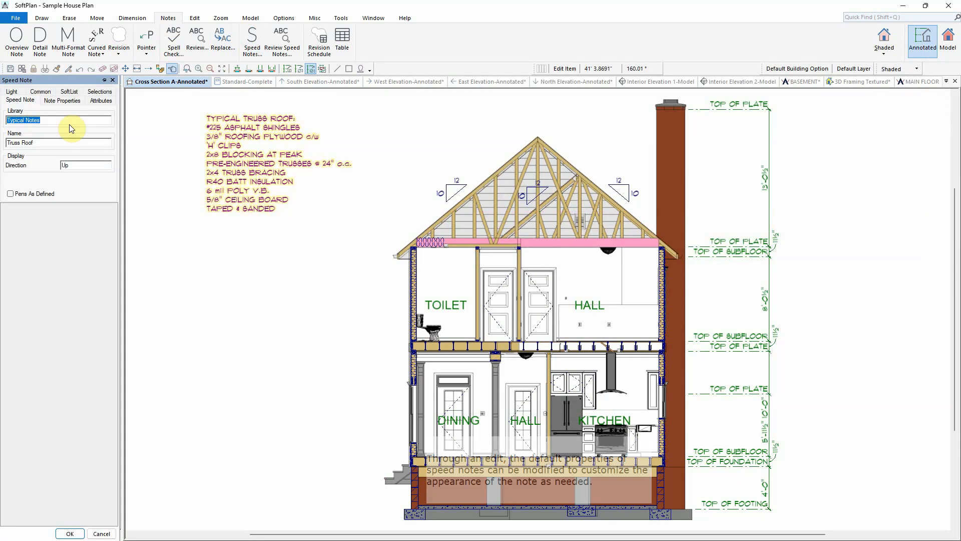
left_click(62, 100)
left_click(38, 114)
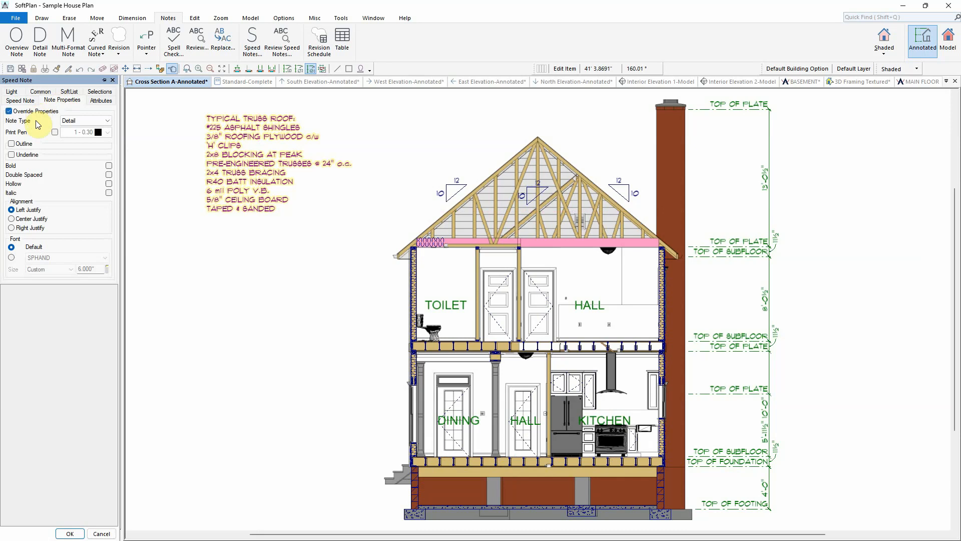
left_click(24, 144)
left_click(85, 153)
left_click(85, 218)
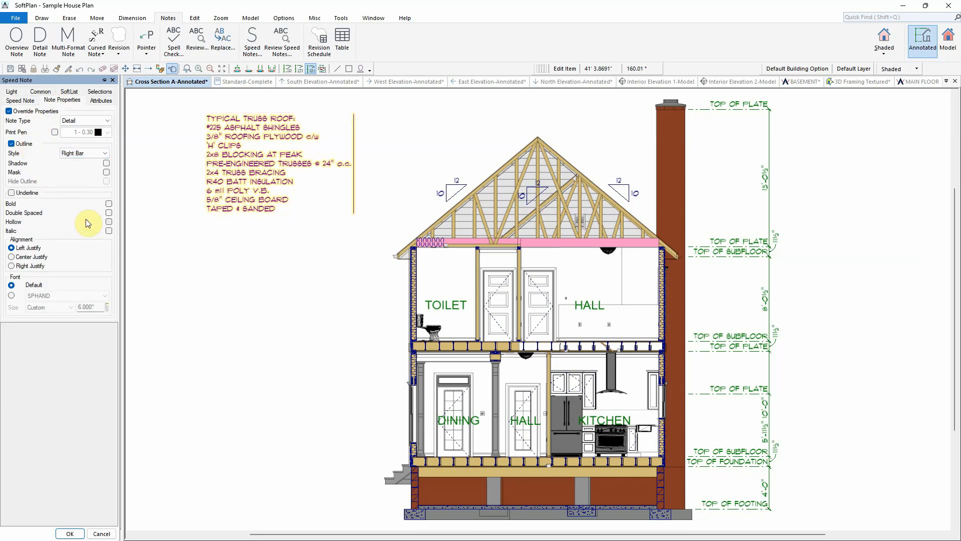
left_click(35, 266)
left_click(71, 533)
Step: Choose the Segmented Pointer tool to add a pointer to the note
left_click(146, 43)
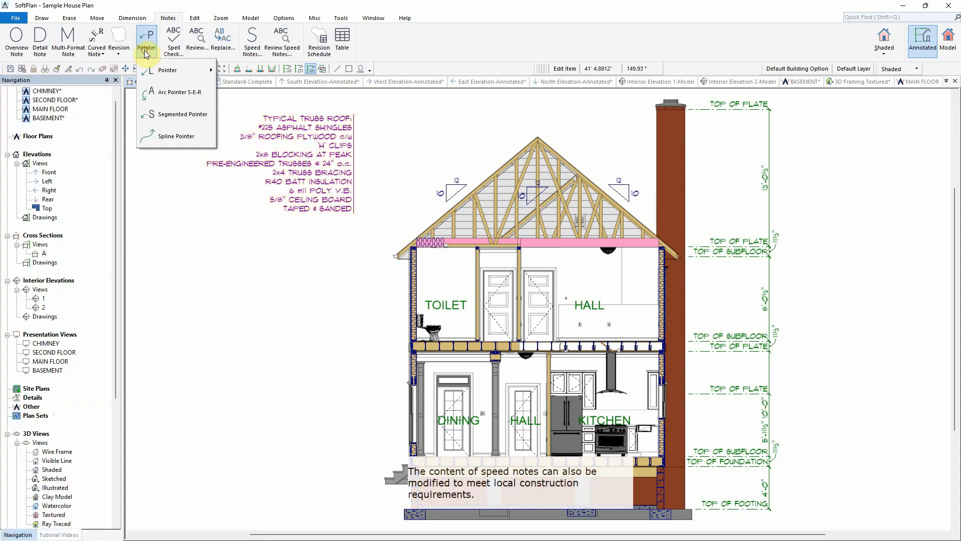
left_click(175, 114)
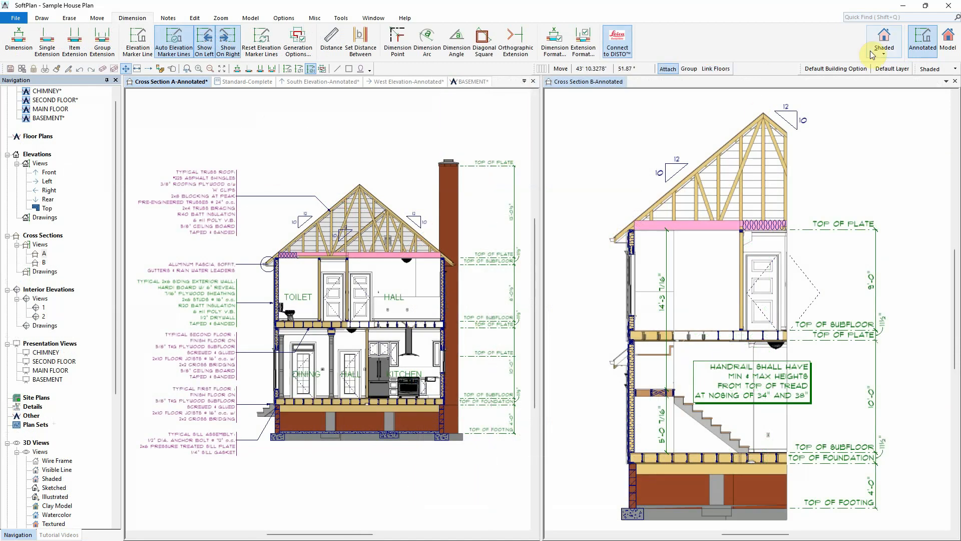
Step: Switch the section view's display mode to Visible Line
left_click(882, 50)
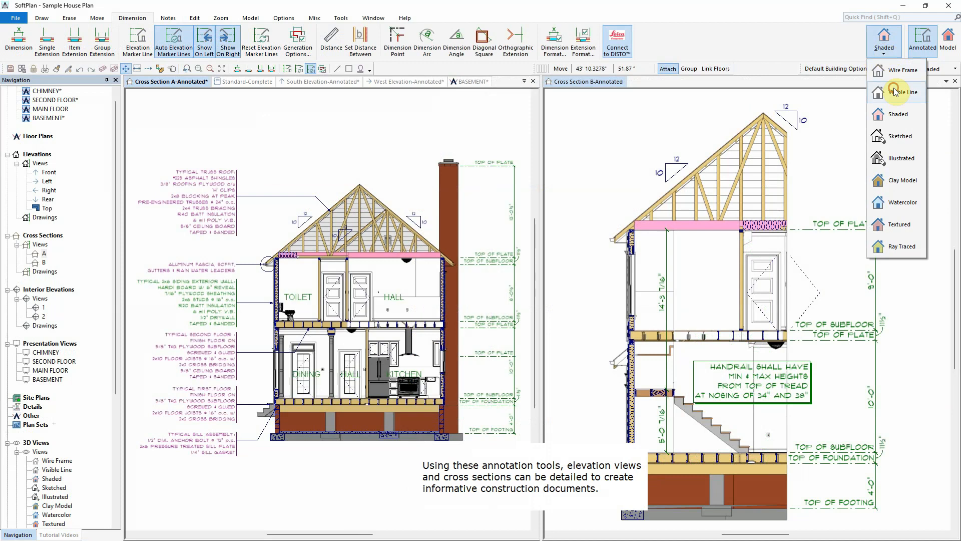
left_click(895, 92)
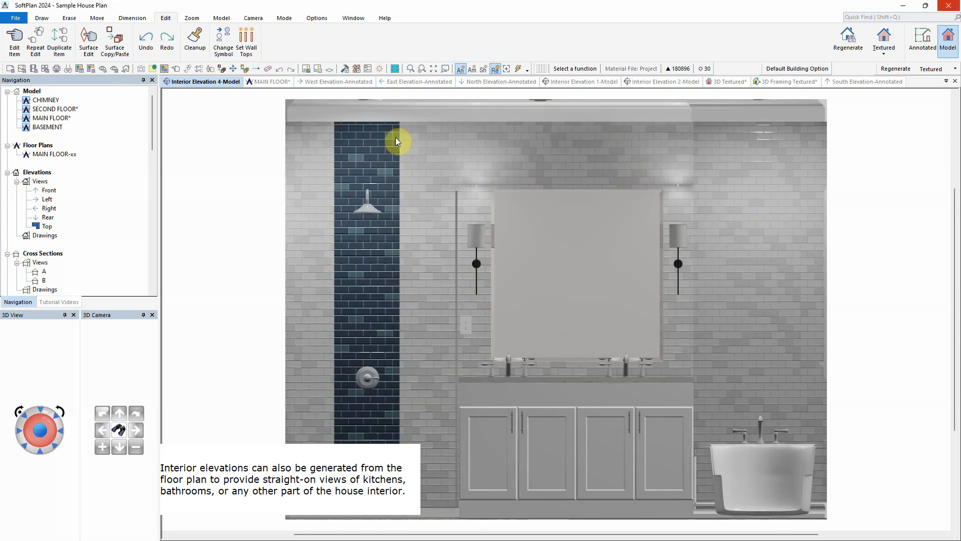
Step: Open the Standard-Complete SoftList report and scroll through its material cost sections
scroll(112, 176, "down", 2)
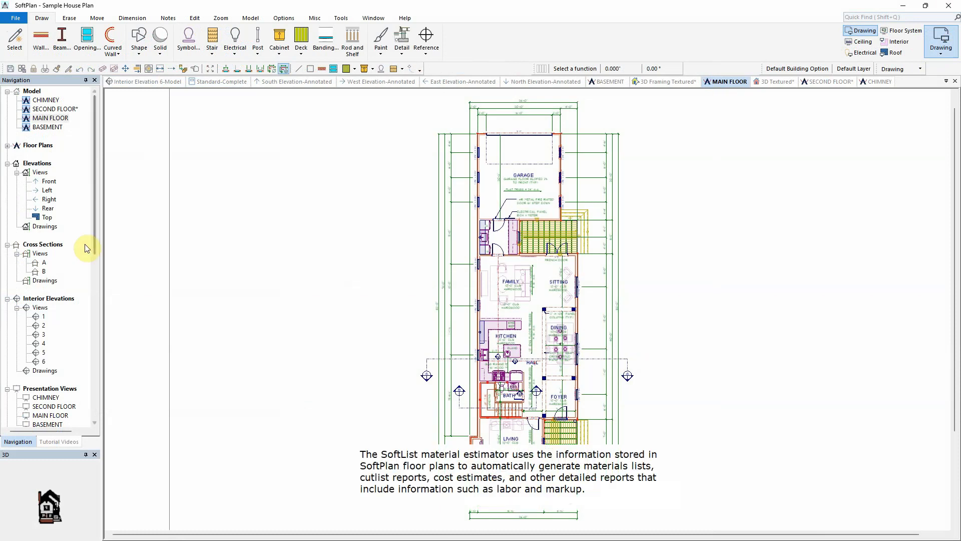
scroll(94, 246, "down", 2)
left_click_drag(94, 247, 101, 416)
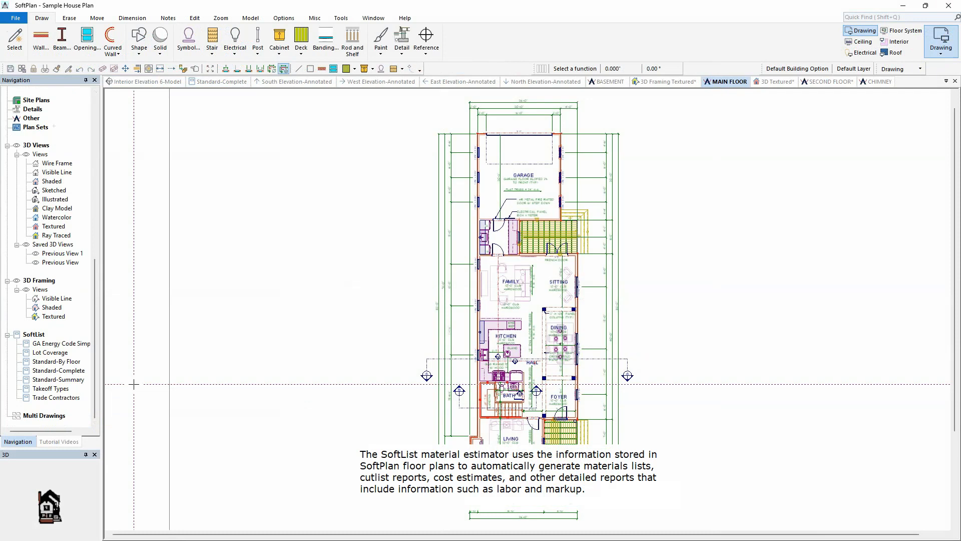
left_click(226, 82)
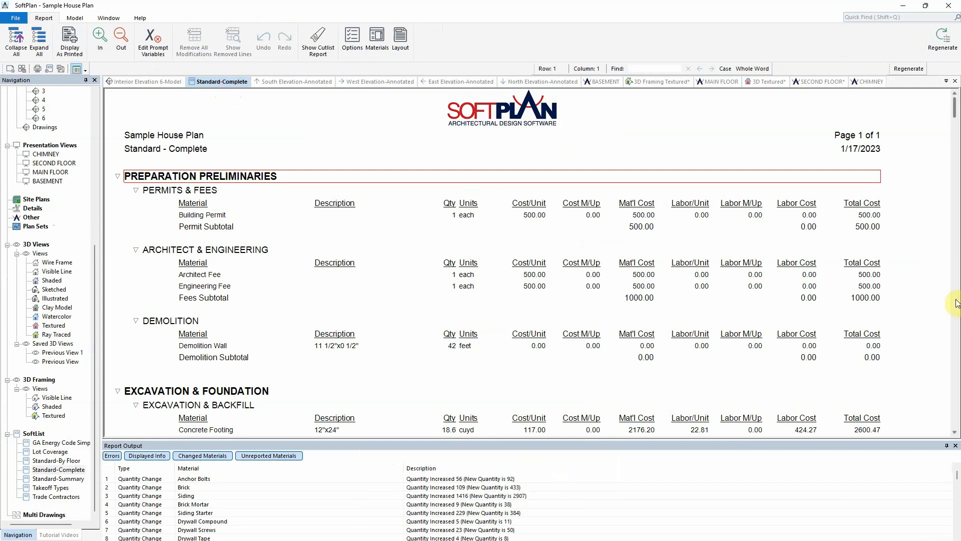
left_click(955, 354)
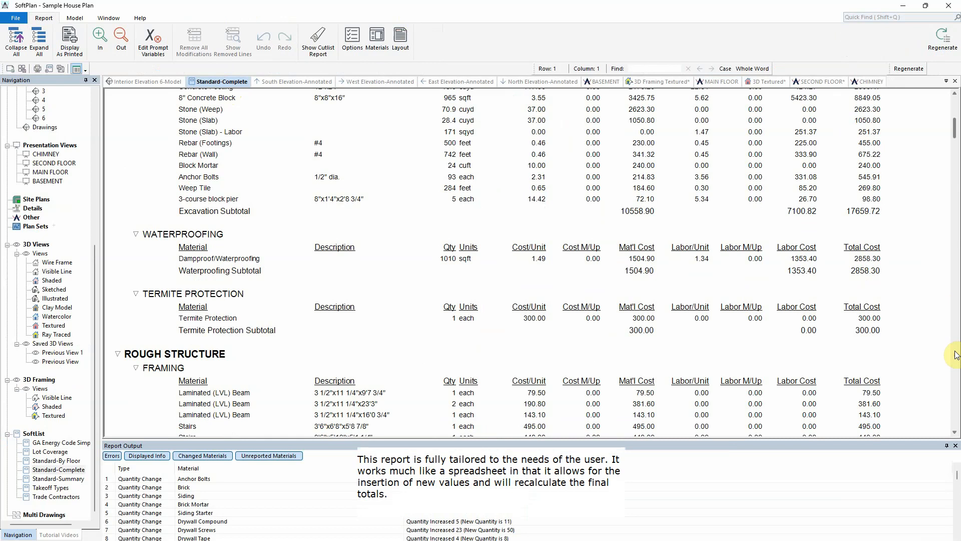
left_click(955, 355)
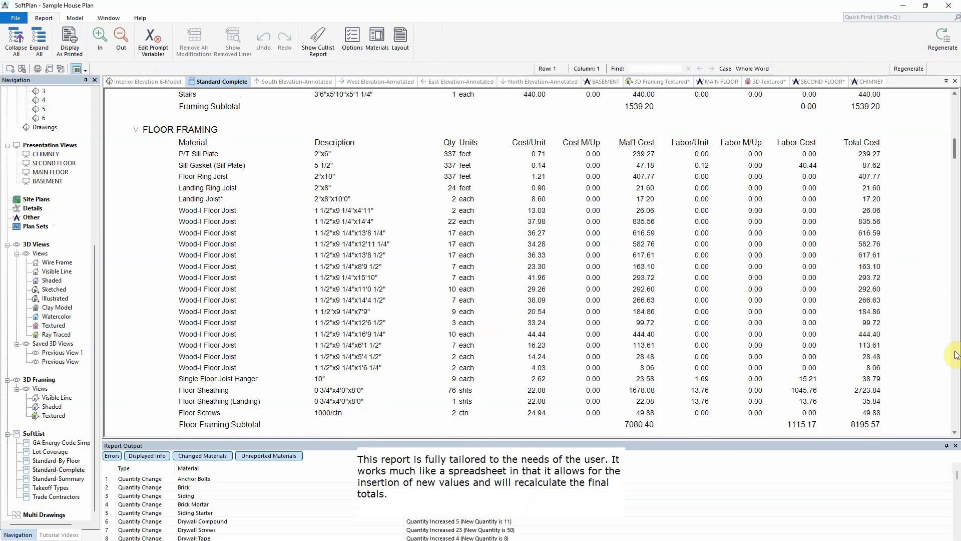
left_click(955, 354)
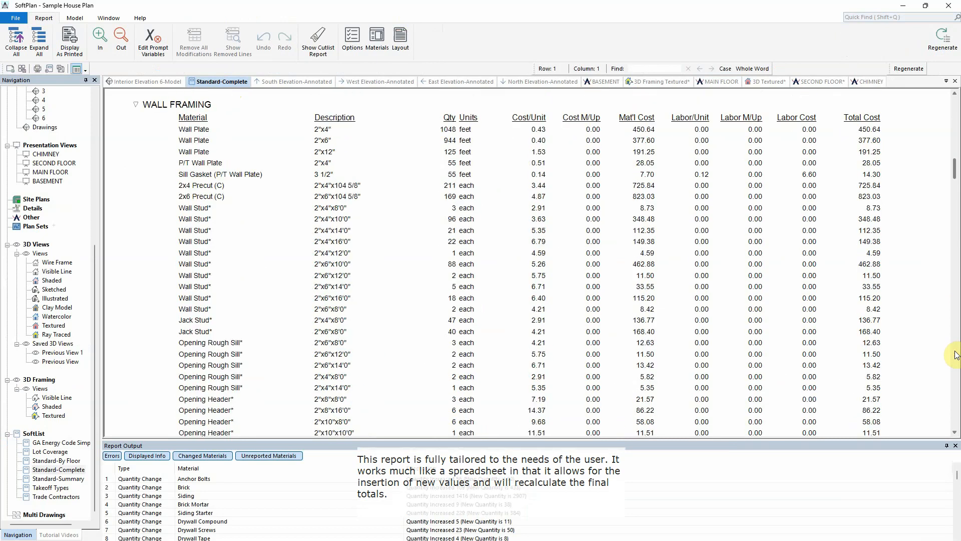
left_click(955, 354)
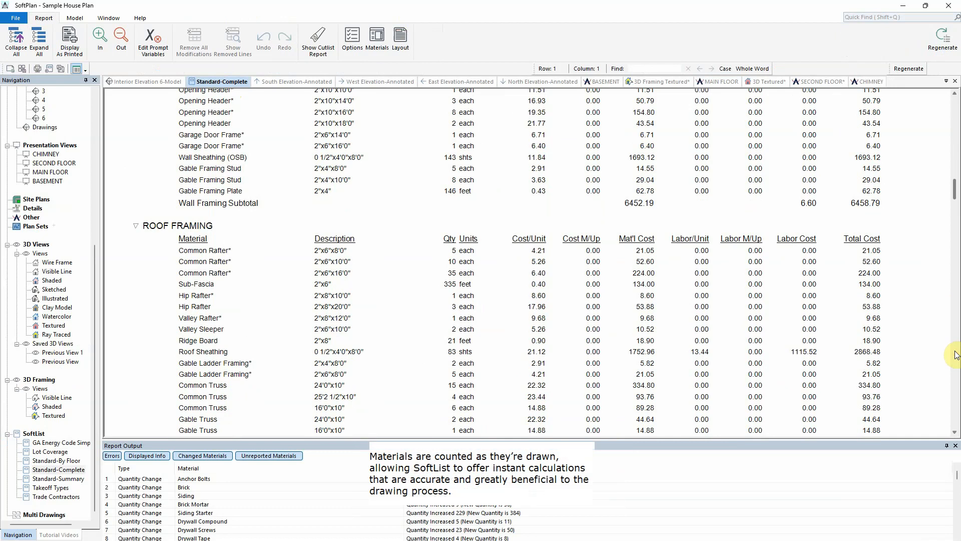
left_click(955, 355)
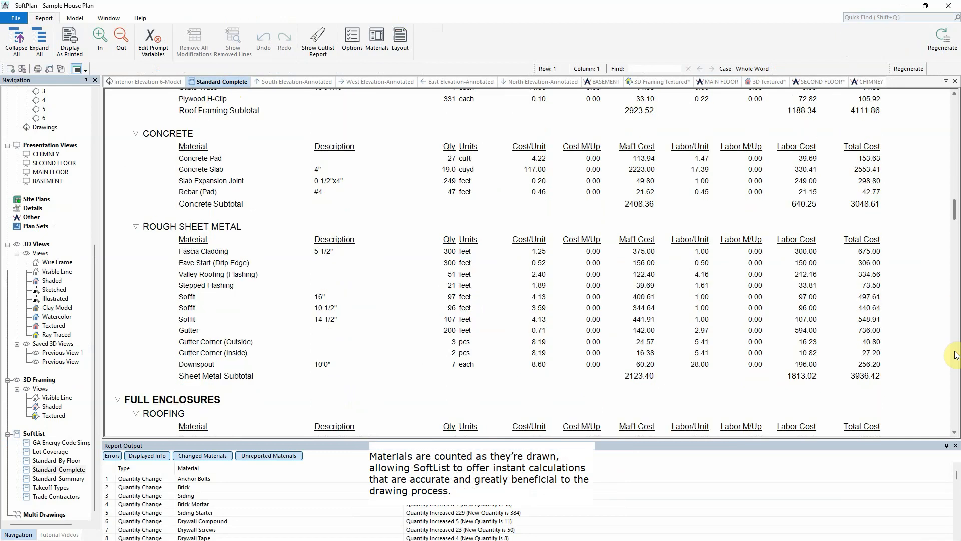
Step: Scroll to the end of the Standard-Complete report to review the total project cost
left_click(955, 355)
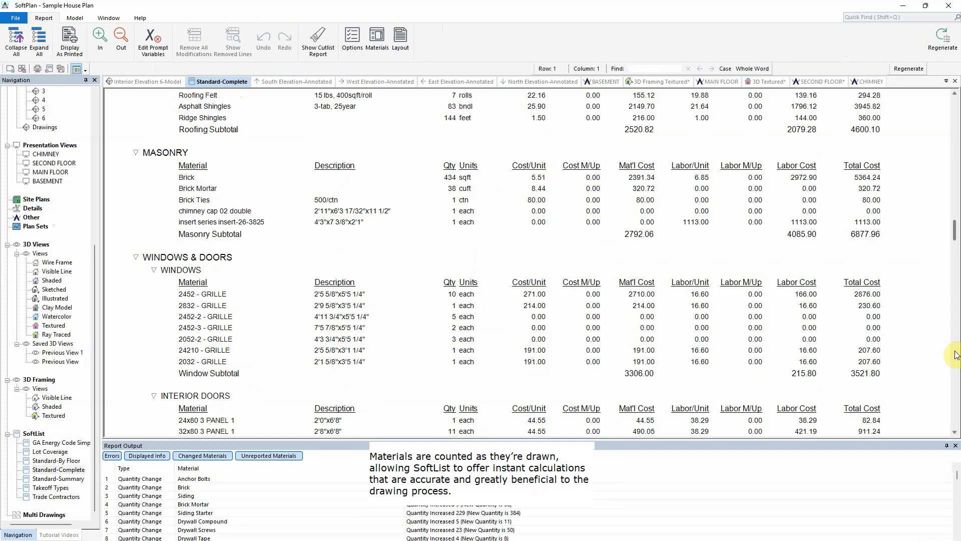
left_click(955, 355)
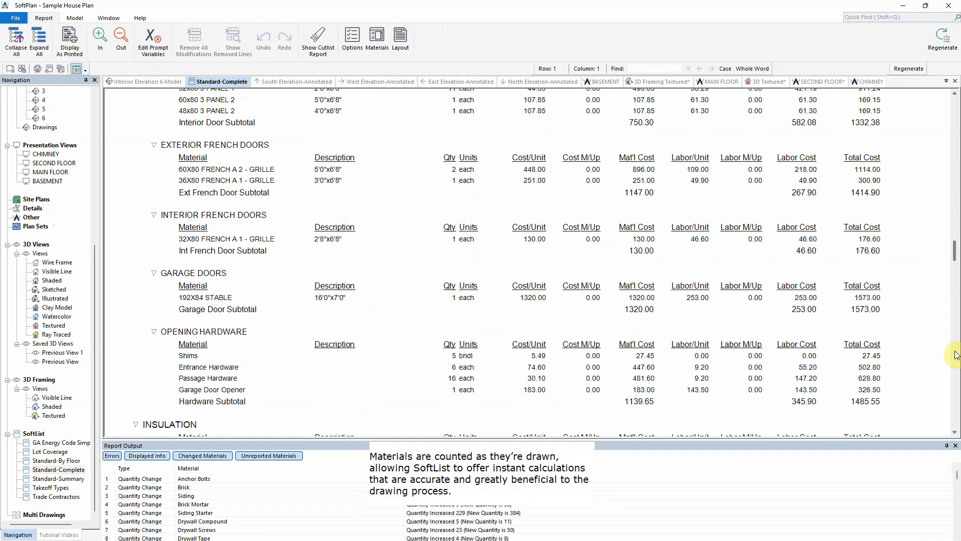
left_click(955, 354)
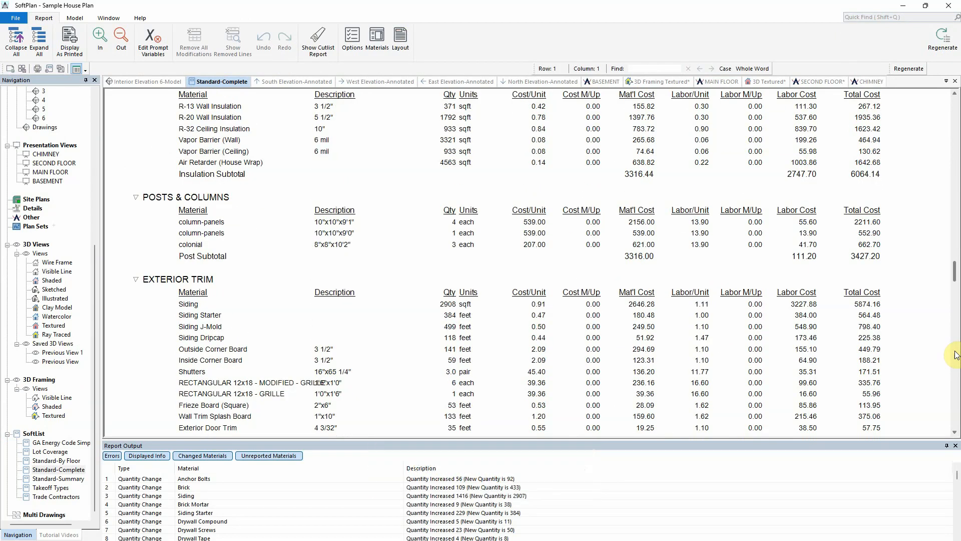
left_click(955, 356)
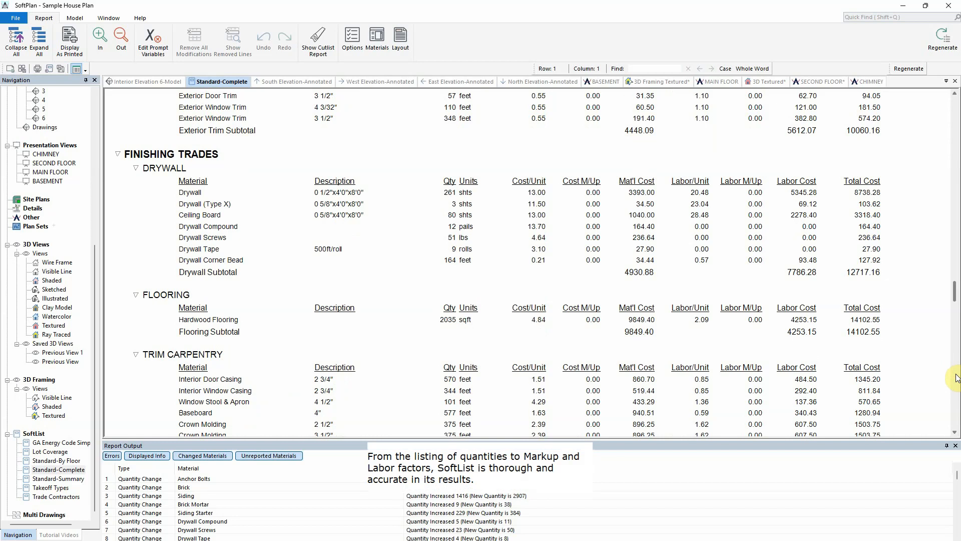
left_click_drag(956, 289, 956, 413)
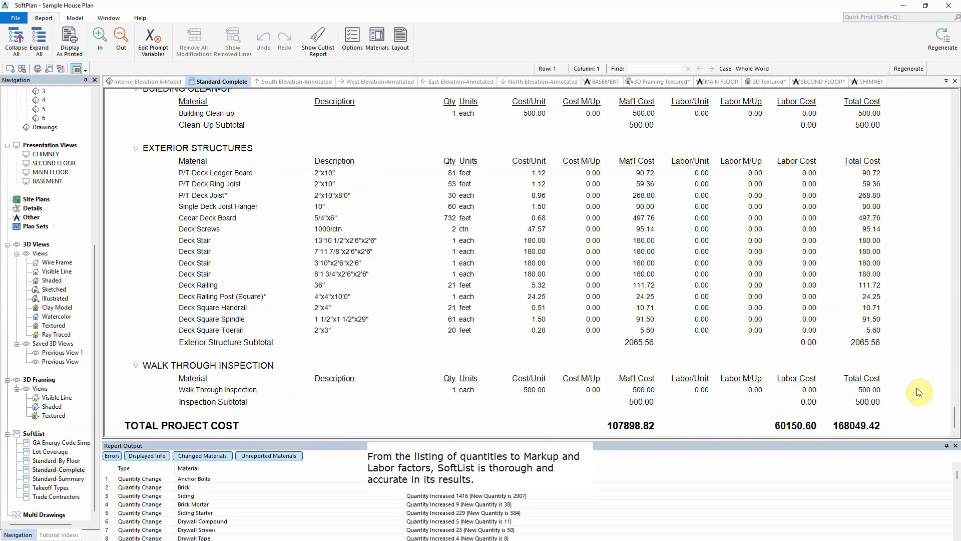
Step: Open the Trade Contractors SoftList report and scroll through its sections
left_click(65, 444)
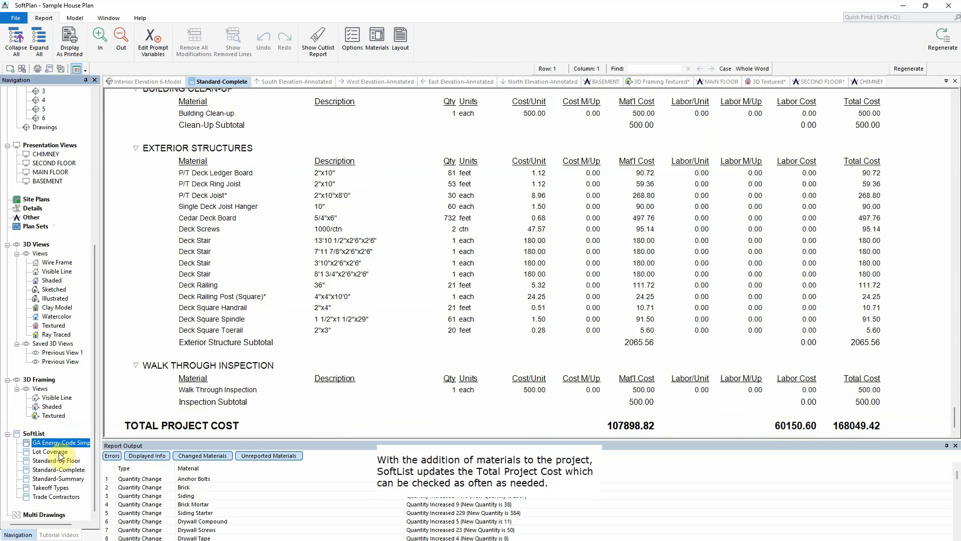
double_click(56, 498)
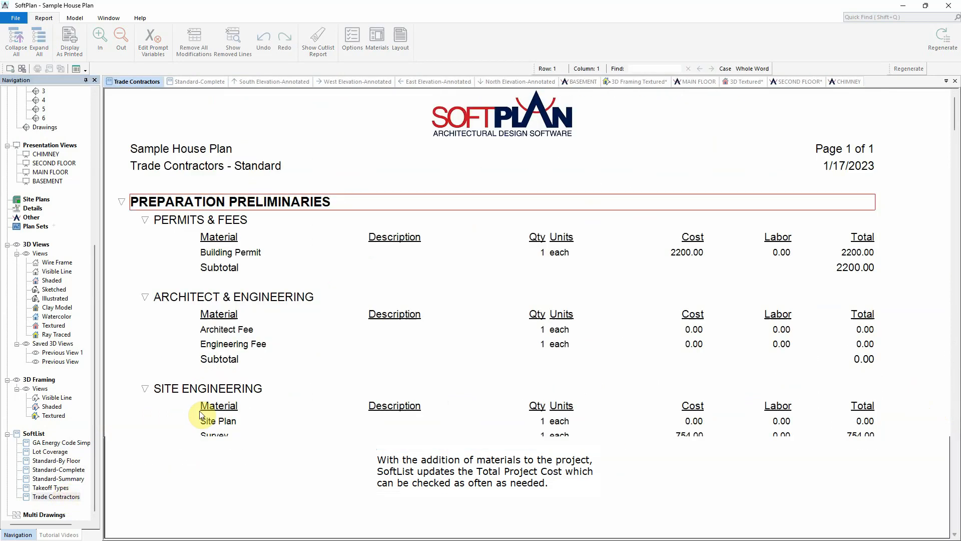
left_click(955, 351)
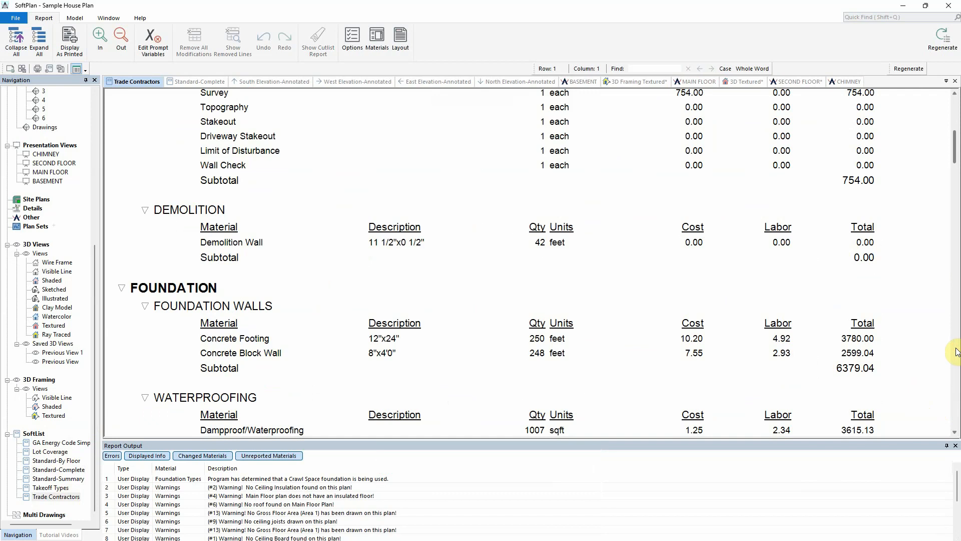
left_click(954, 351)
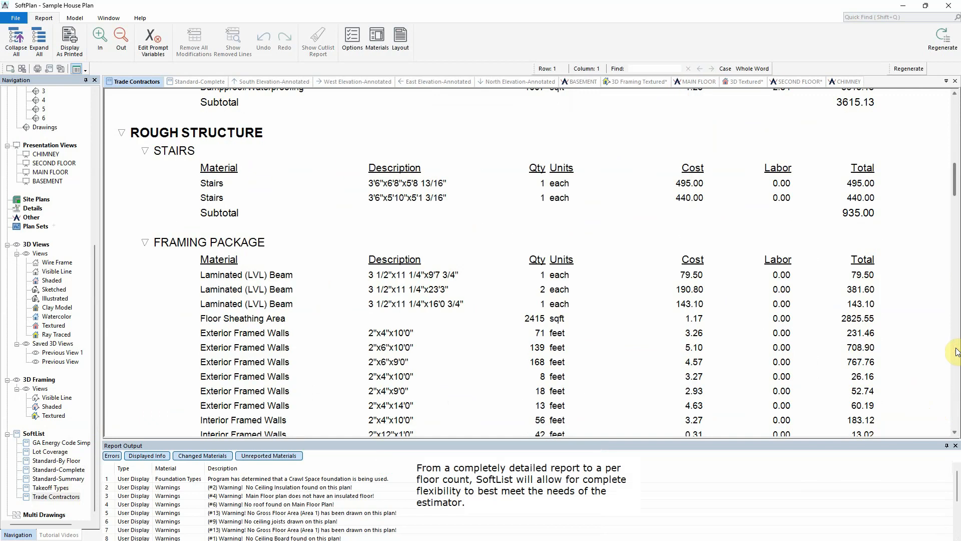
left_click(955, 351)
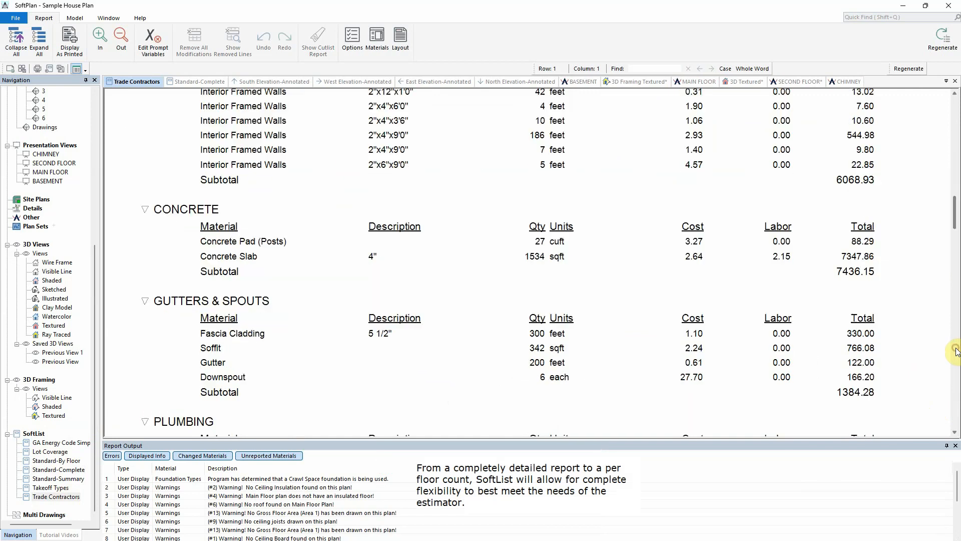
Step: Open the Standard-By Floor report and search it for 2x4 materials
double_click(59, 460)
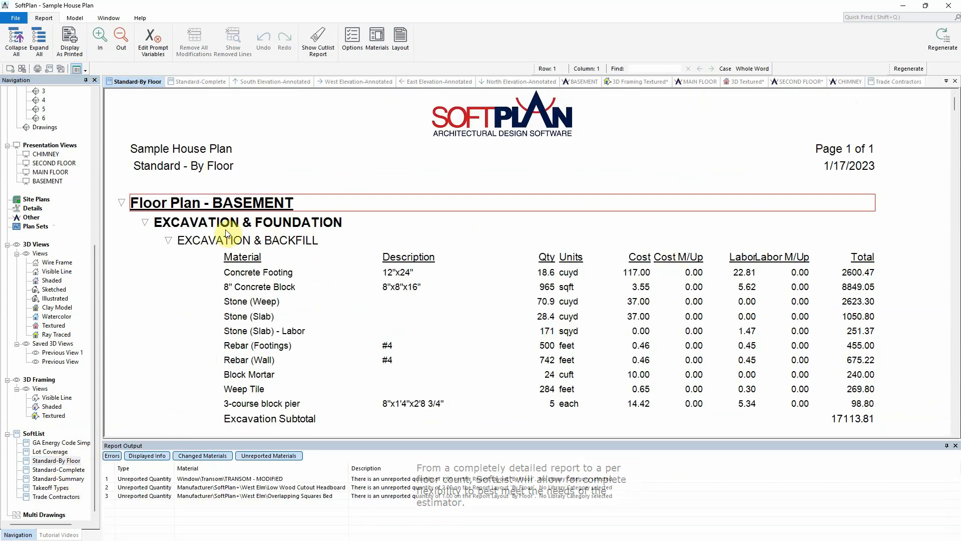
left_click(956, 347)
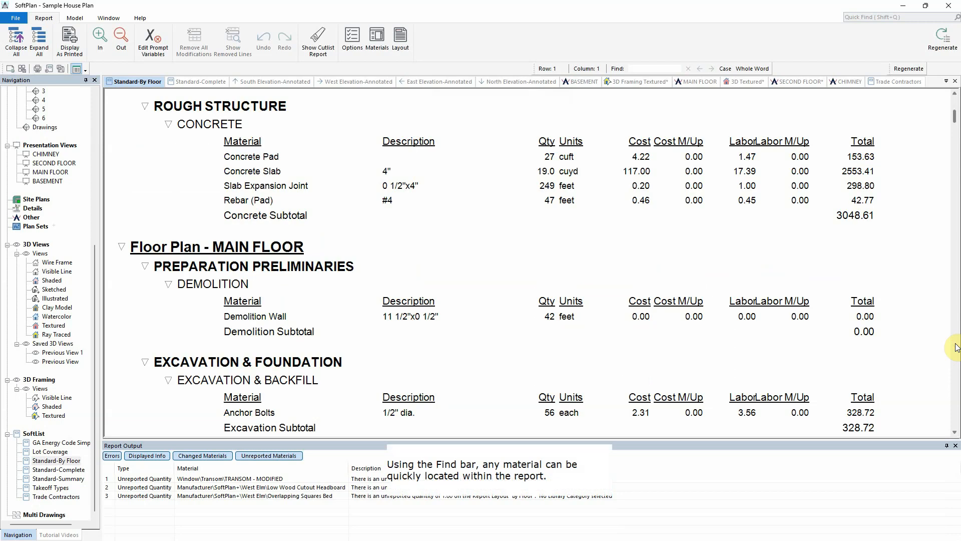
left_click(650, 67)
type("2x4")
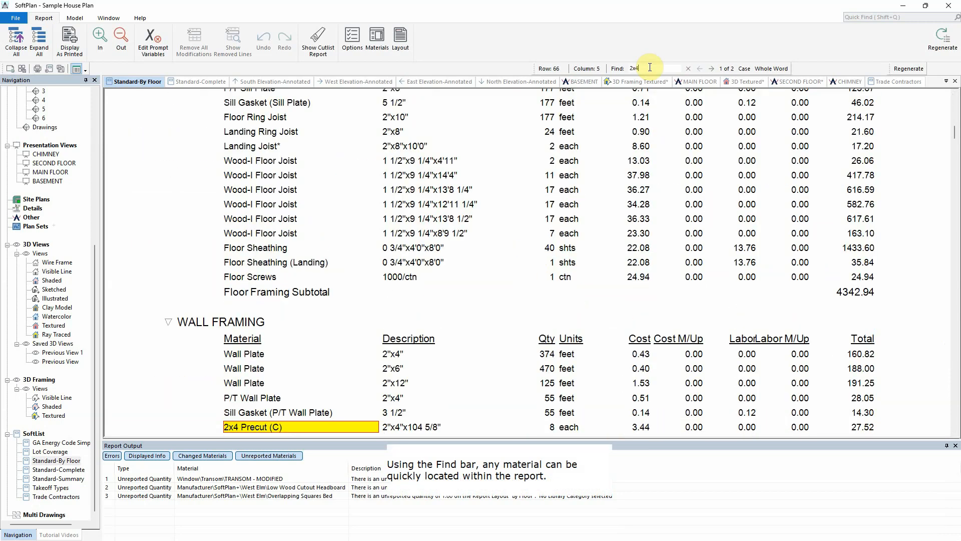
scroll(538, 376, "down", 3)
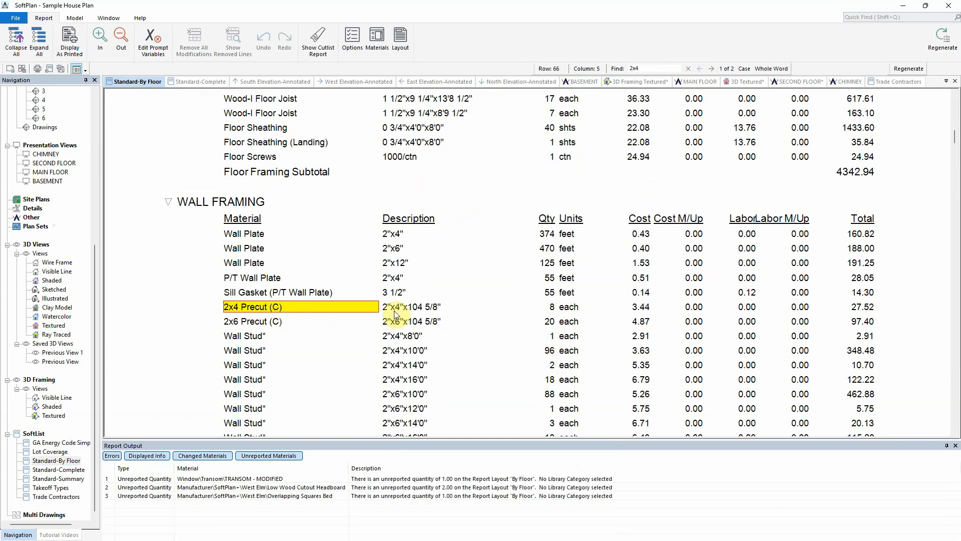
Step: Highlight the 2x4 Precut (C) entities on the SECOND FLOOR plan
right_click(283, 309)
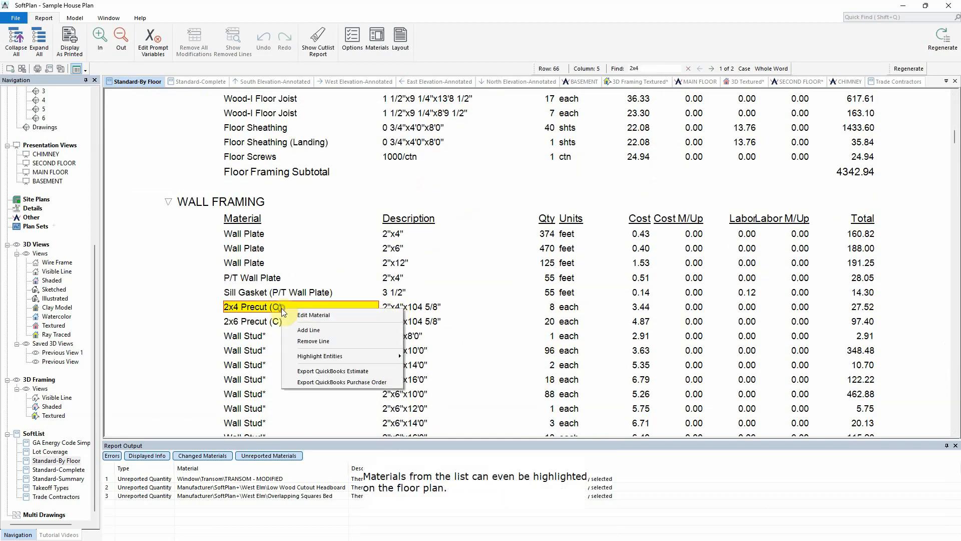
mouse_move(330, 356)
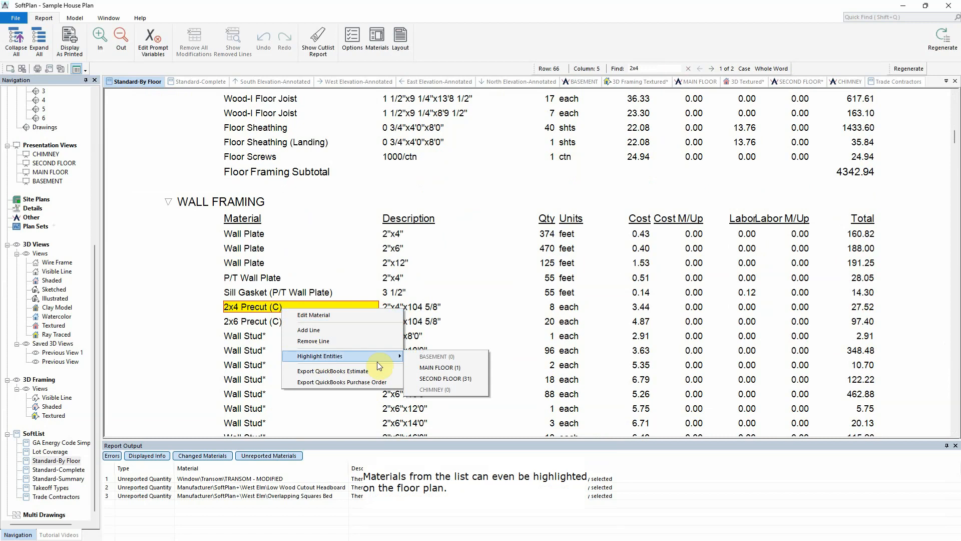
left_click(450, 381)
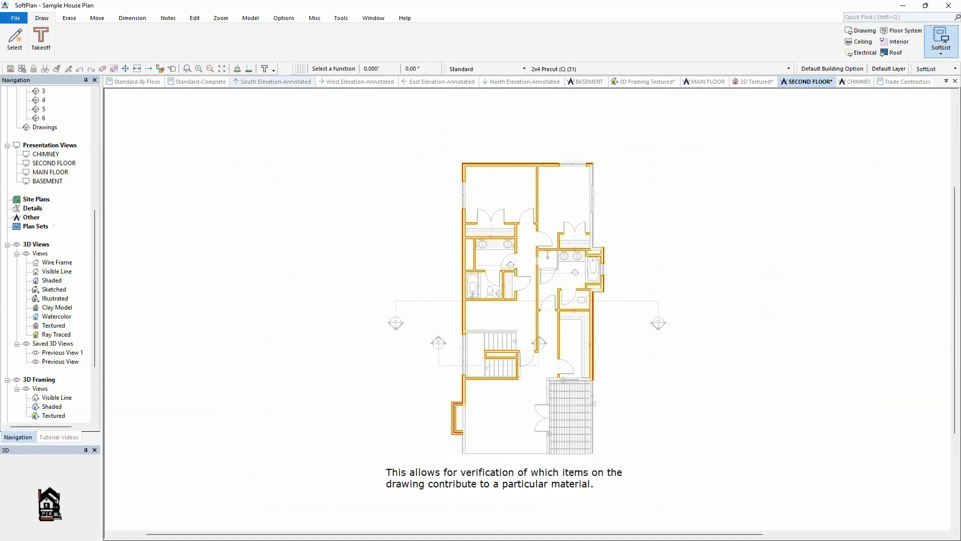
Step: Return to the Standard-Complete report and start the Export command
left_click(191, 84)
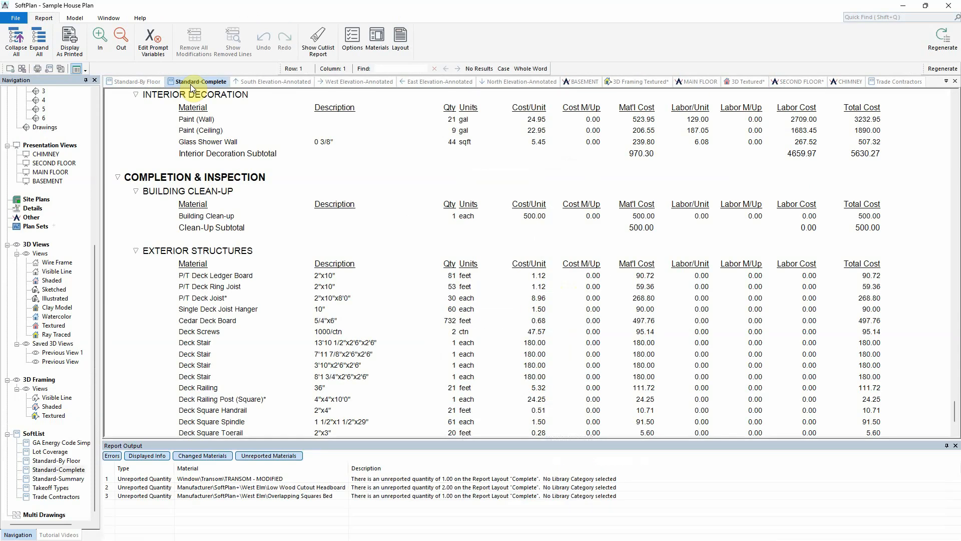
left_click(20, 18)
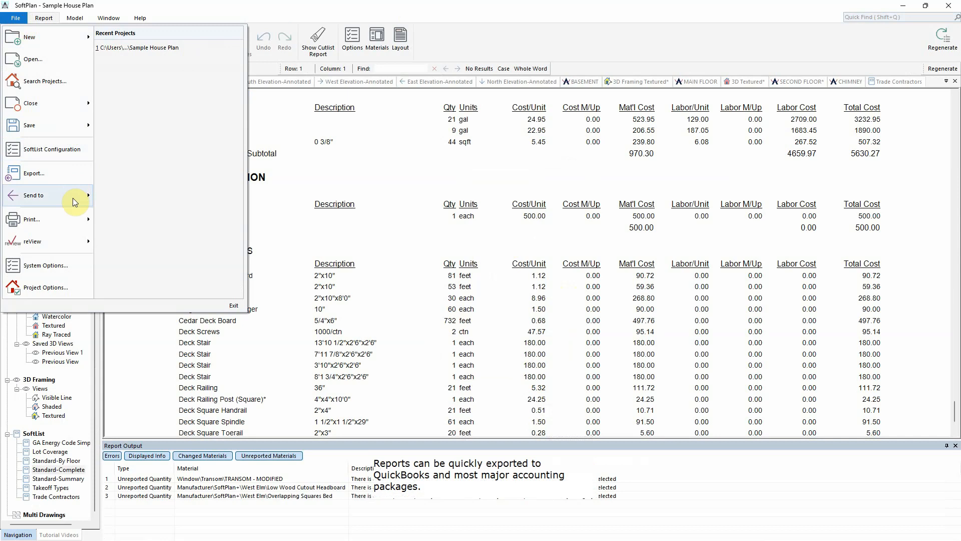
left_click(70, 174)
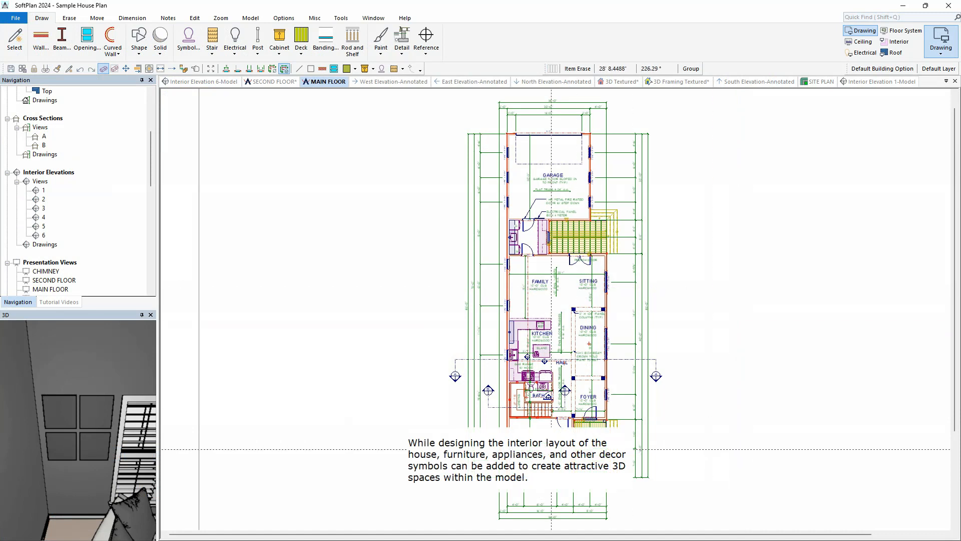
Step: Open the layer list on the main floor plan and rename Layer 1 to Furniture as the active visible layer
scroll(552, 448, "up", 3)
scroll(555, 309, "up", 3)
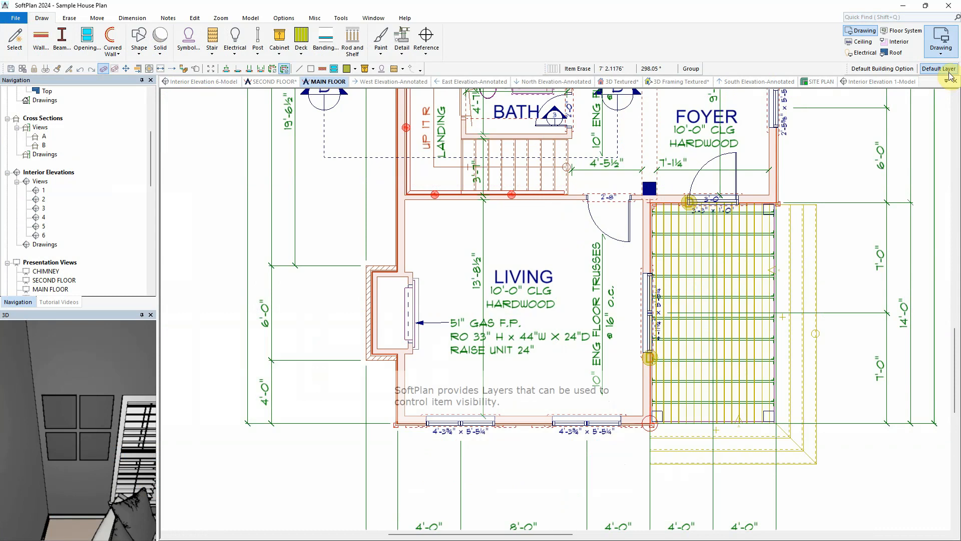
left_click(949, 72)
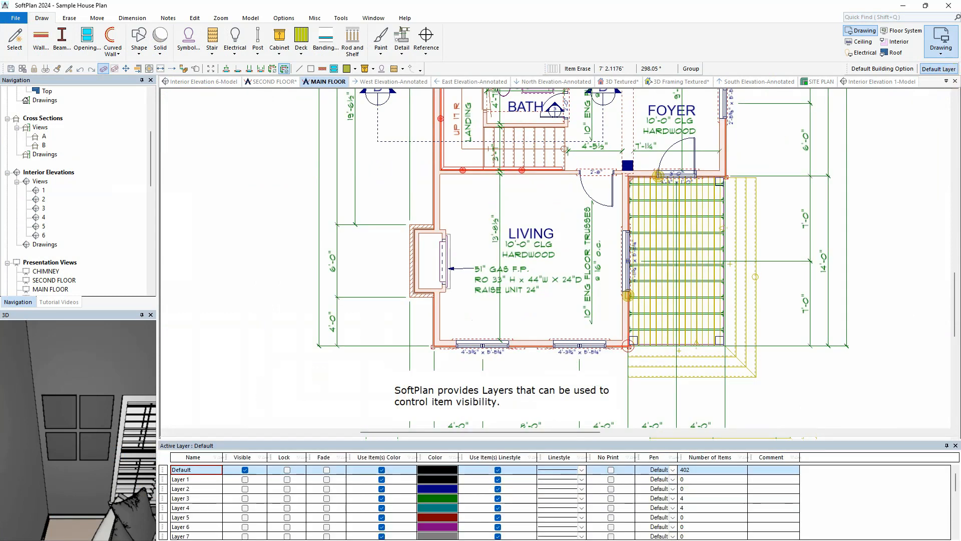
left_click(214, 480)
left_click(245, 479)
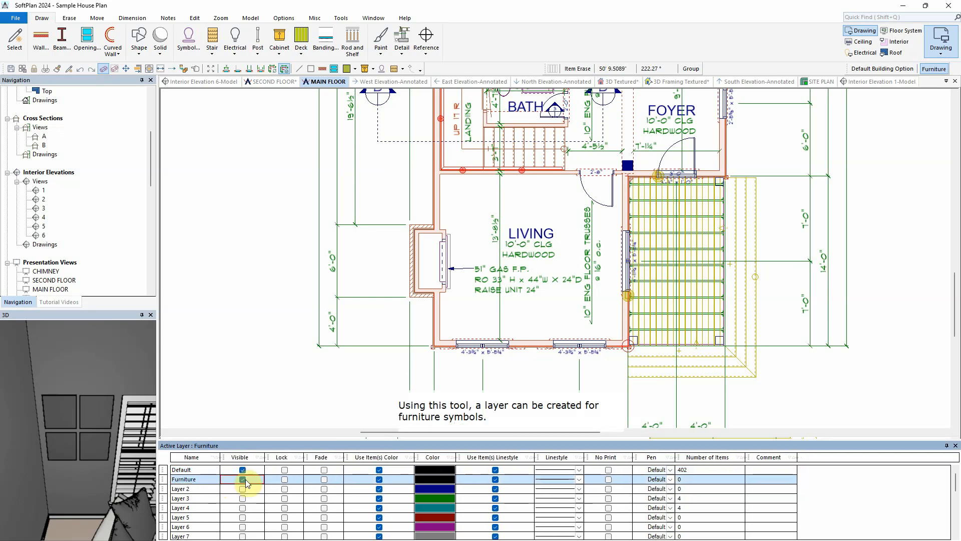
Step: Set the Furniture layer to fade and turn off its Use Item(s) Color option
left_click(326, 479)
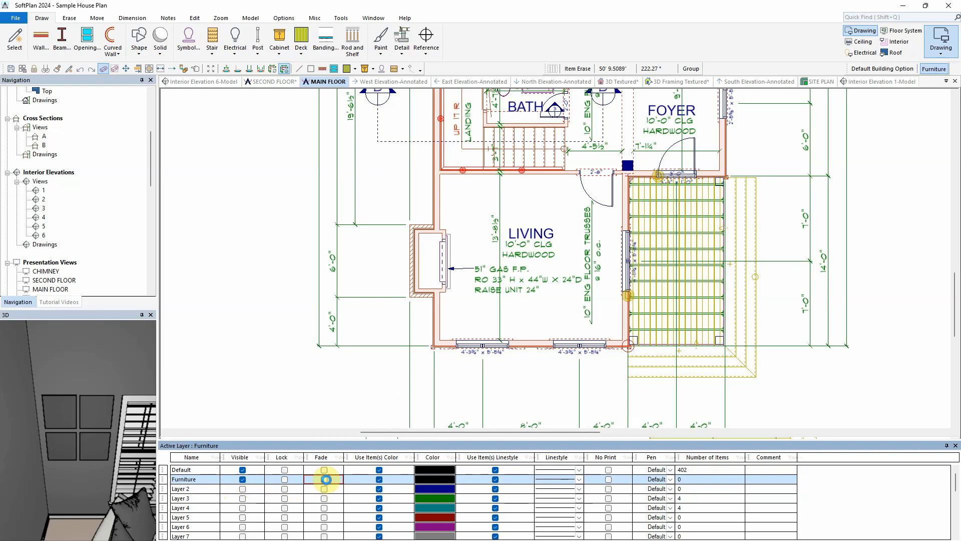
left_click(326, 480)
left_click(380, 483)
left_click(379, 479)
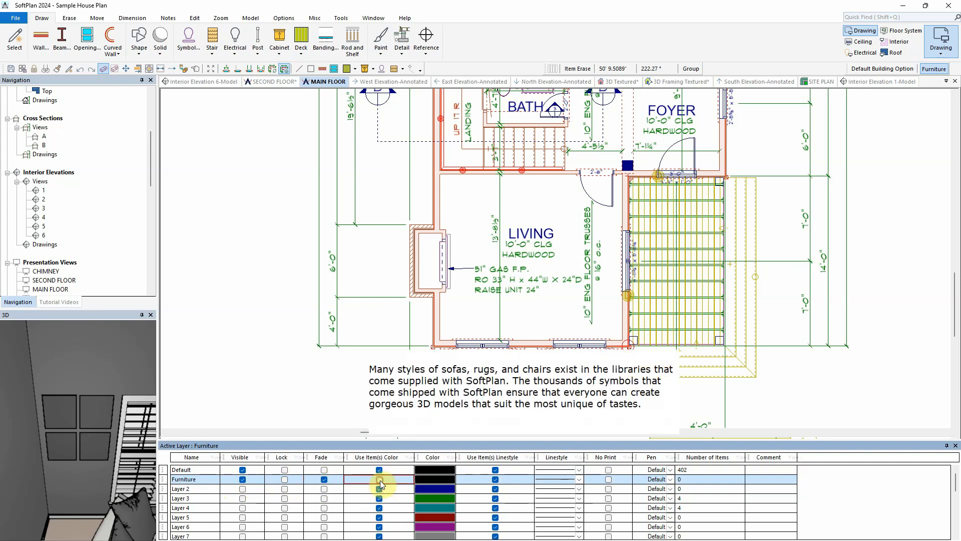
Step: Place the Bolton 1 sofa symbol along the living room's lower wall
left_click(188, 40)
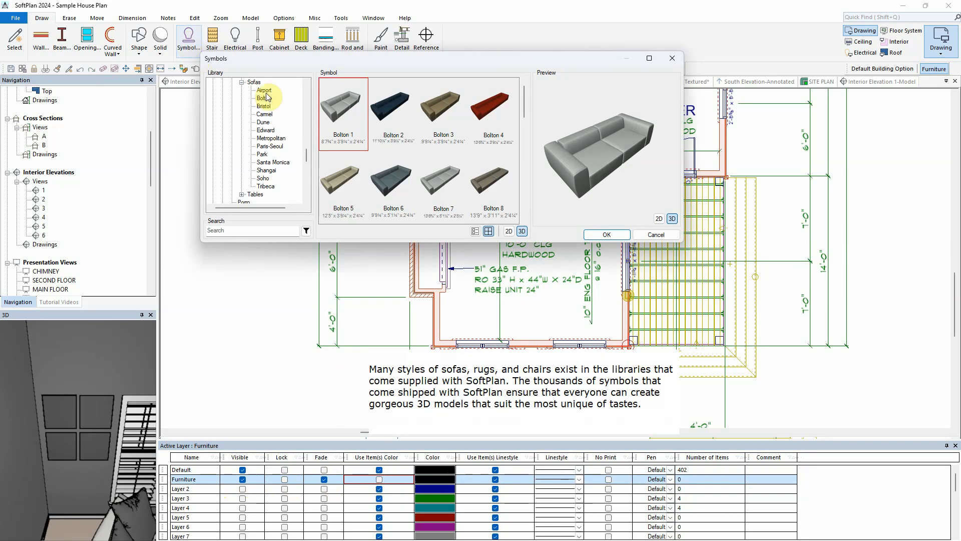
left_click(606, 235)
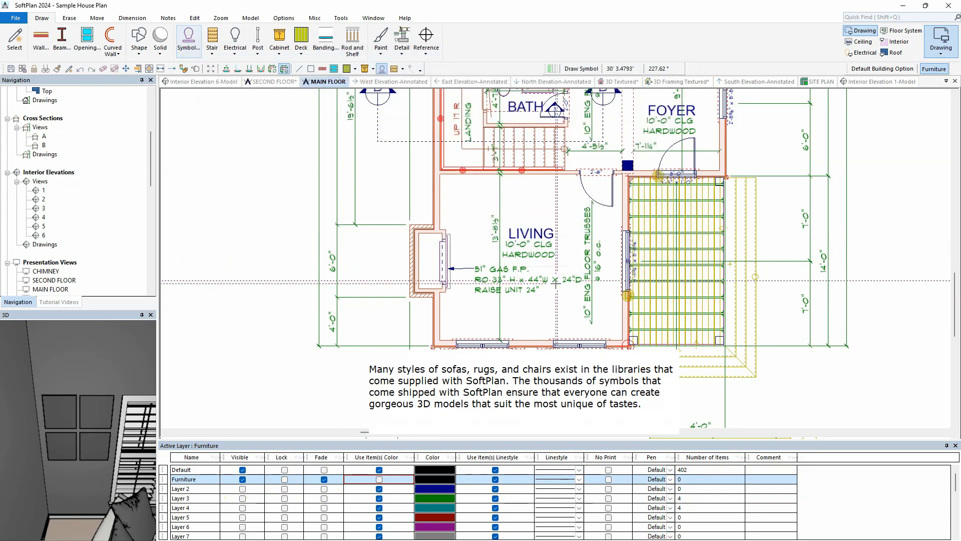
left_click(529, 339)
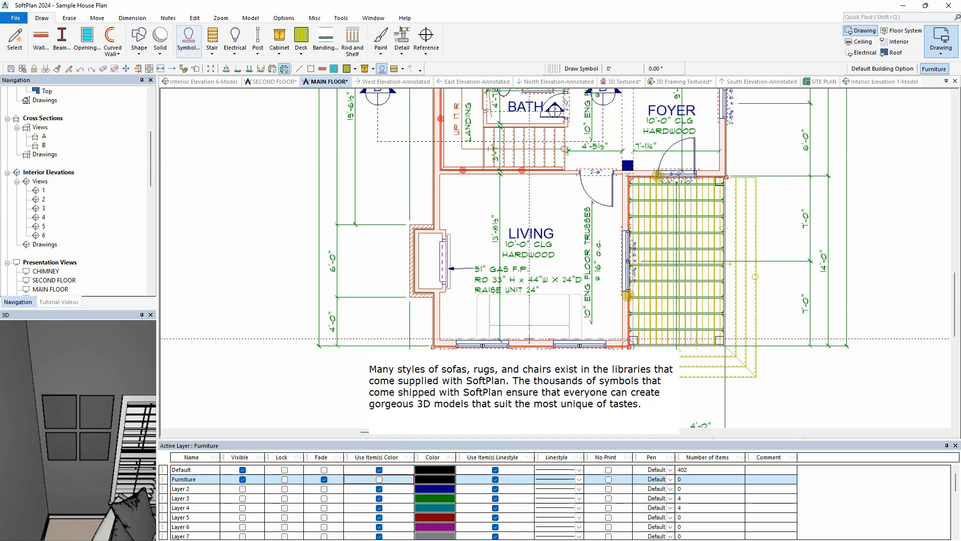
Step: Search the symbols for am and place armchair 08 in the living room's upper left corner
left_click(184, 48)
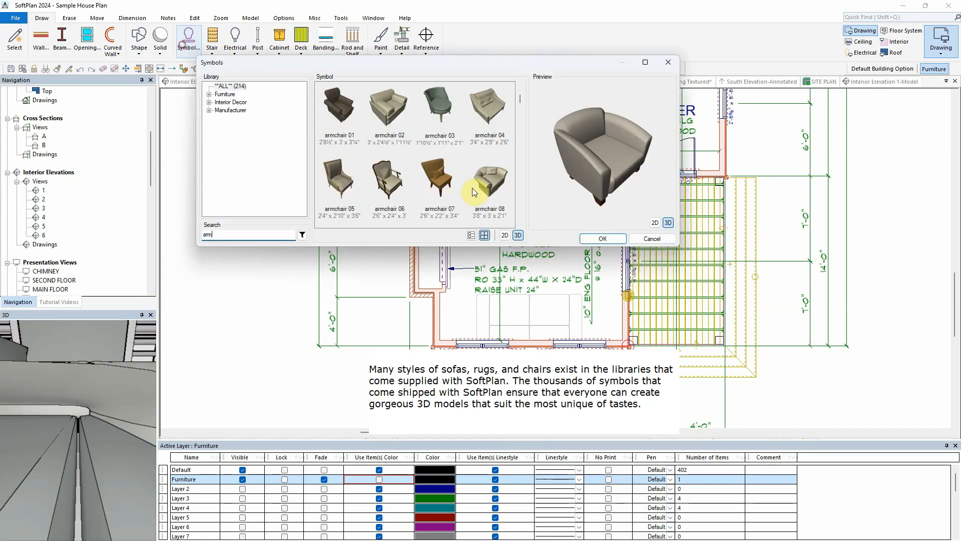
left_click(480, 185)
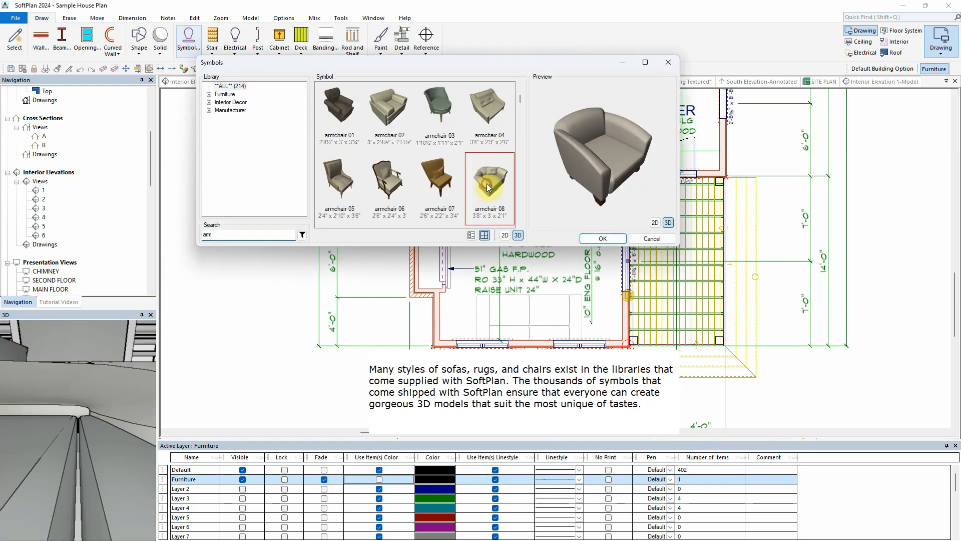
left_click(606, 239)
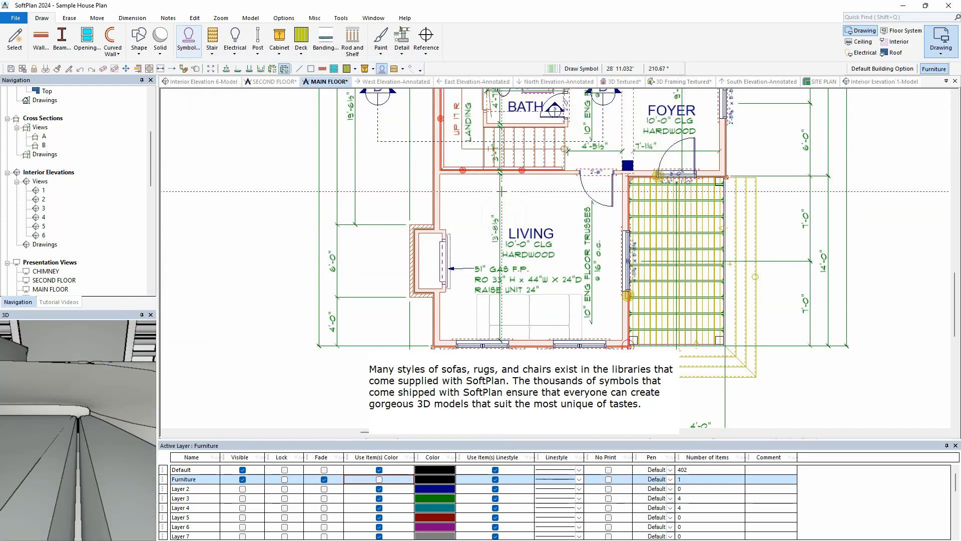
left_click(460, 191)
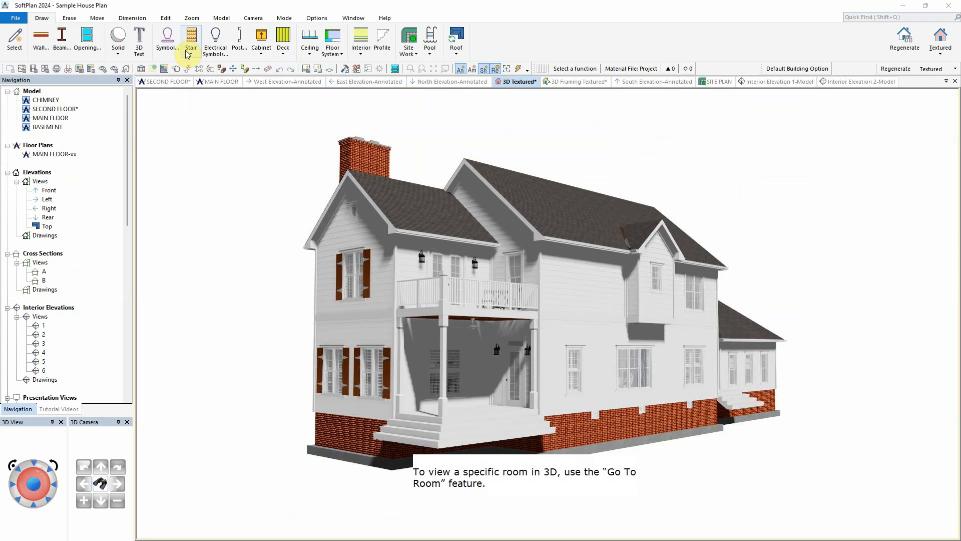
Step: Use Go To Room to view the FOYER - main floor in the 3D textured view
left_click(253, 17)
left_click(44, 45)
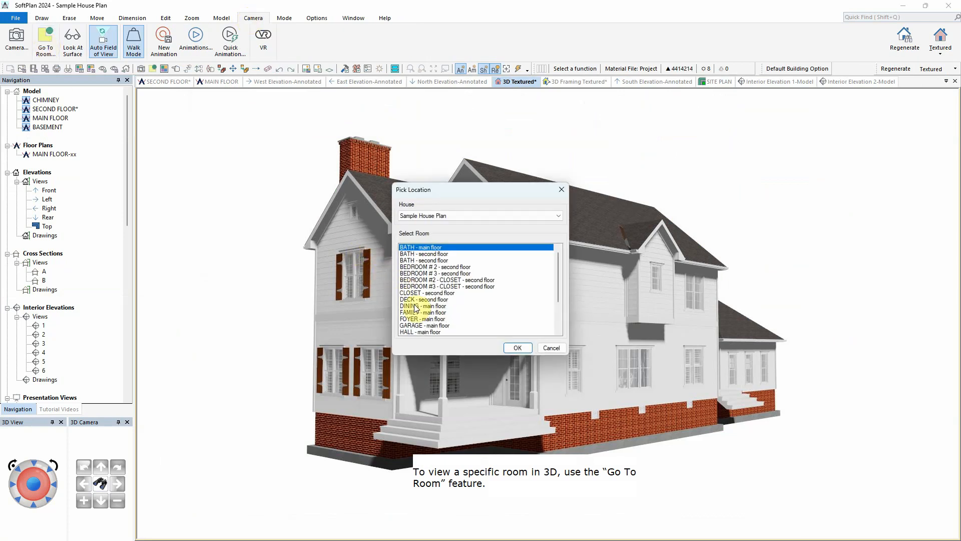
left_click(420, 318)
left_click(517, 347)
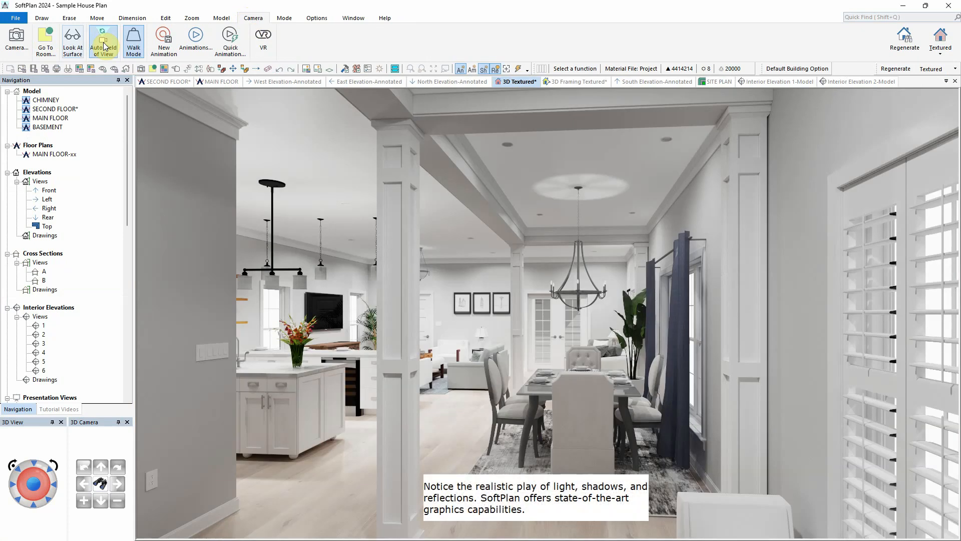
Step: Use Go To Room to view the LIVING - main floor and MASTER BEDROOM - second floor rooms in the 3D textured view
left_click(104, 45)
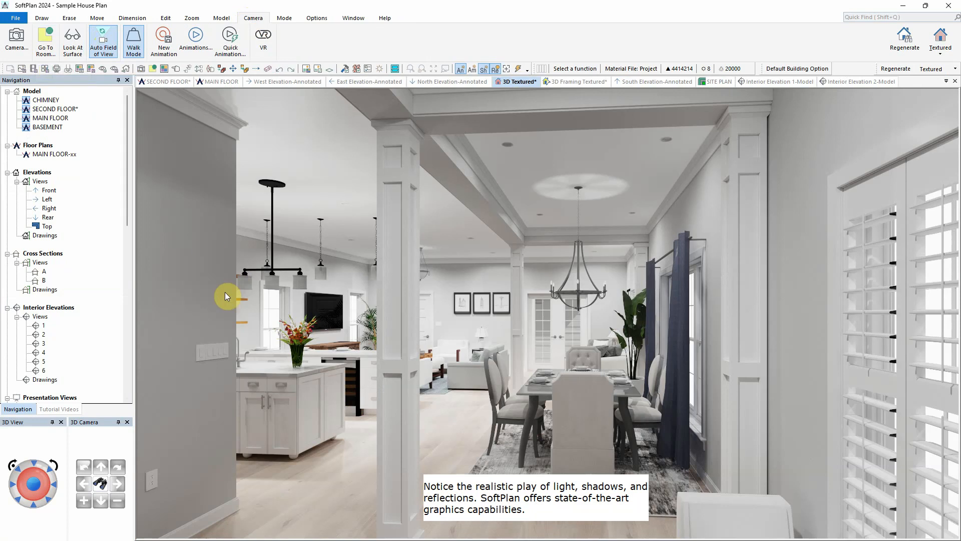
left_click(45, 40)
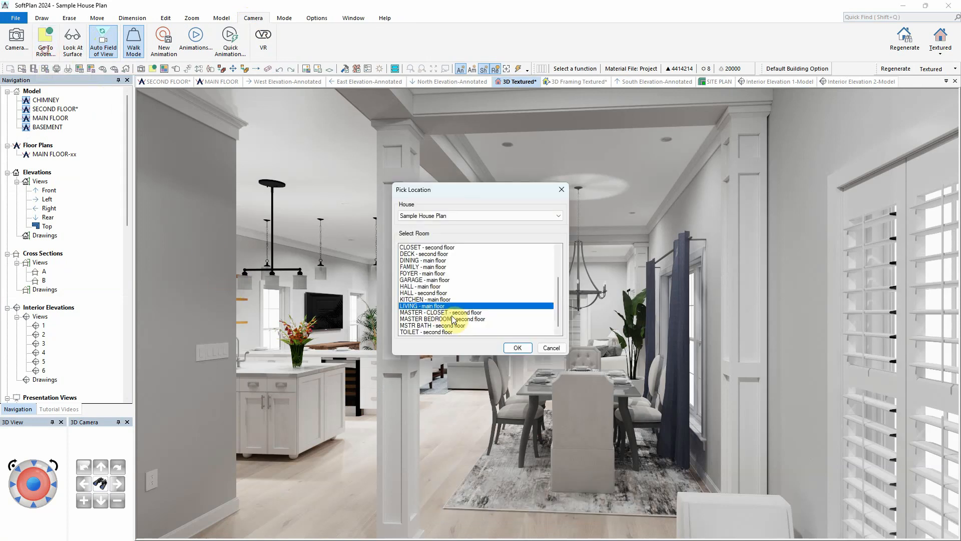
left_click(518, 348)
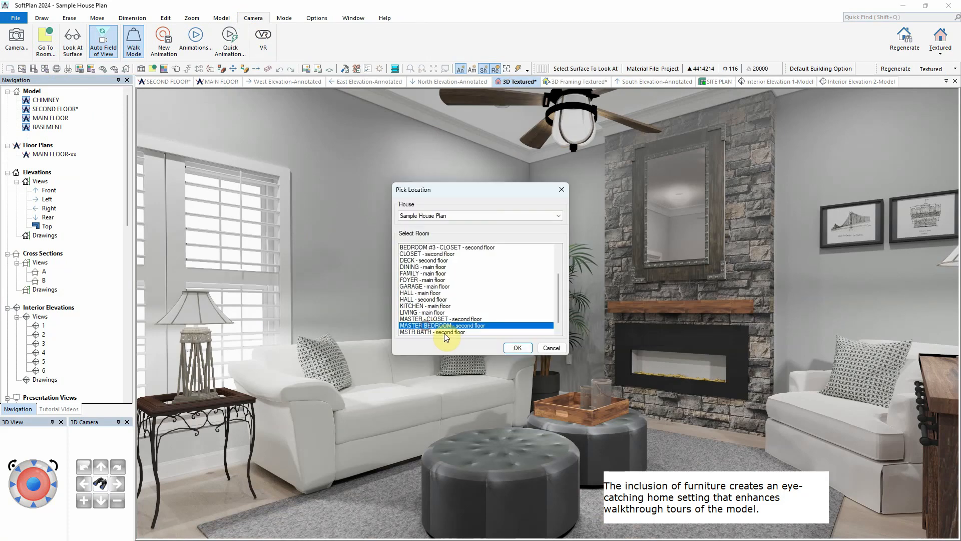
left_click(517, 349)
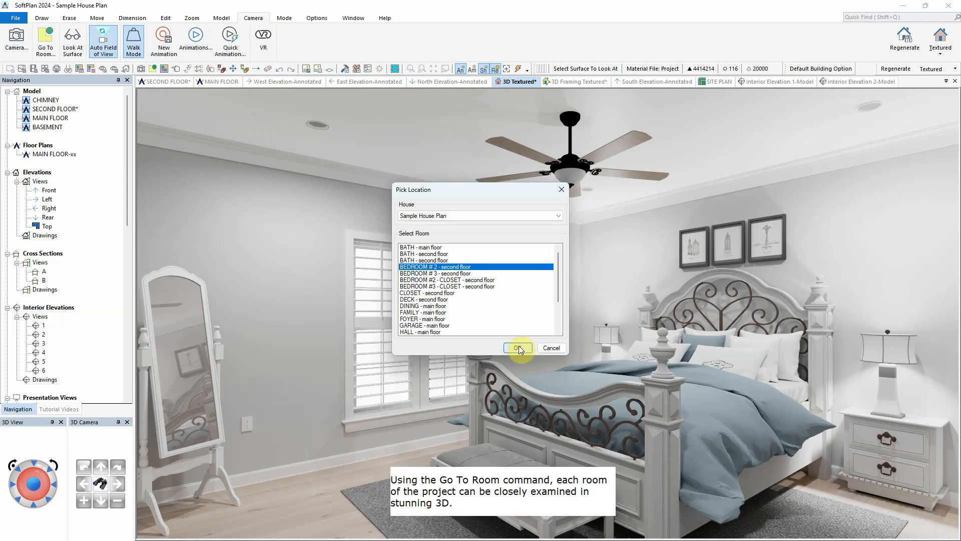
left_click(518, 349)
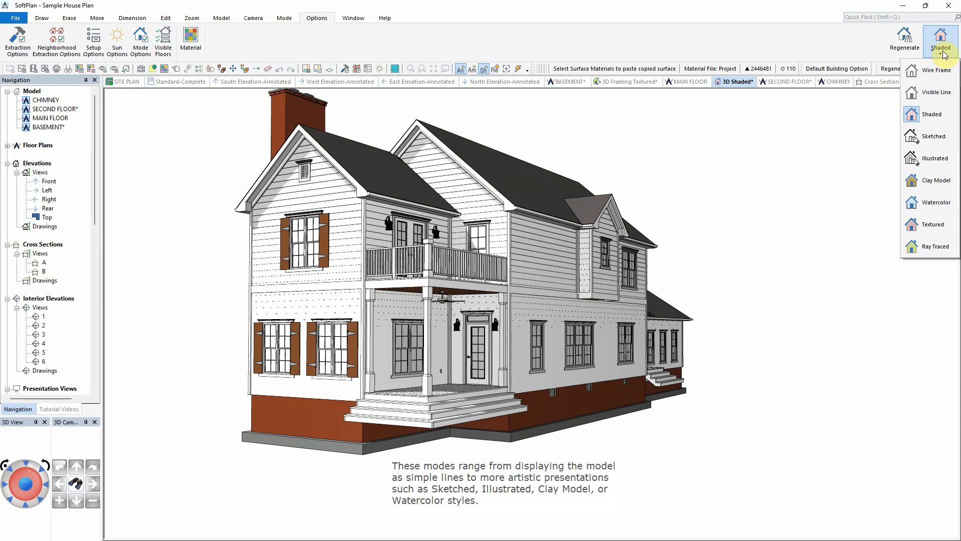
Step: Switch the 3D view's display mode to the Clay Model and Watercolor styles
left_click(936, 139)
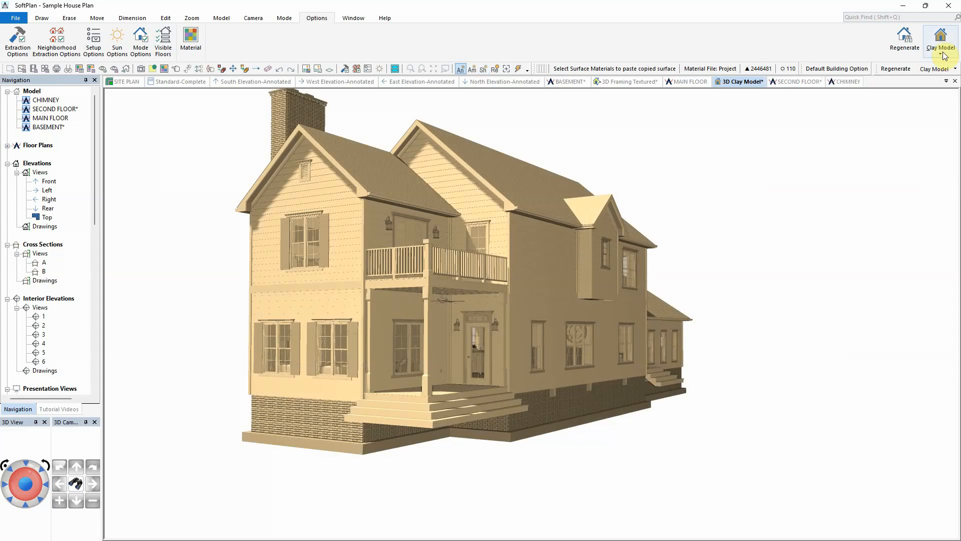
left_click(941, 50)
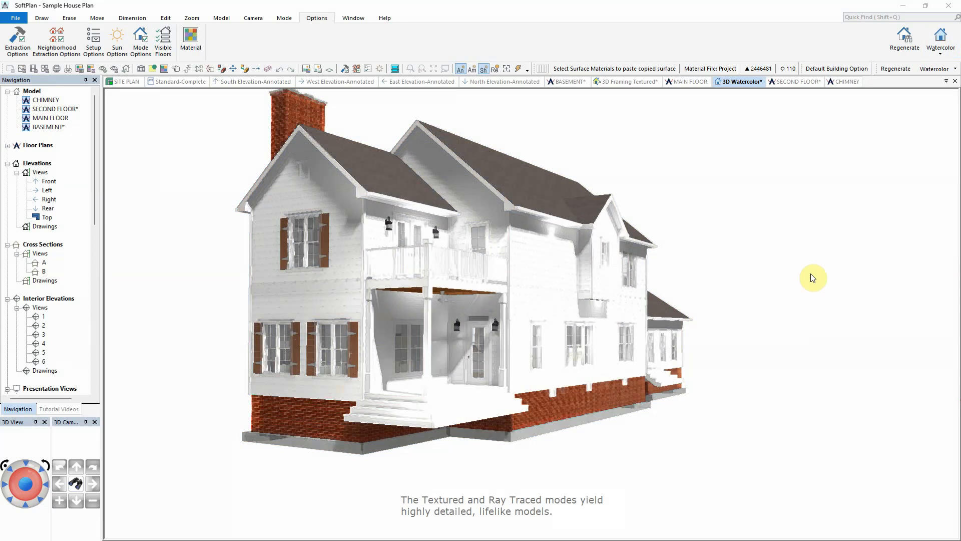
left_click(945, 49)
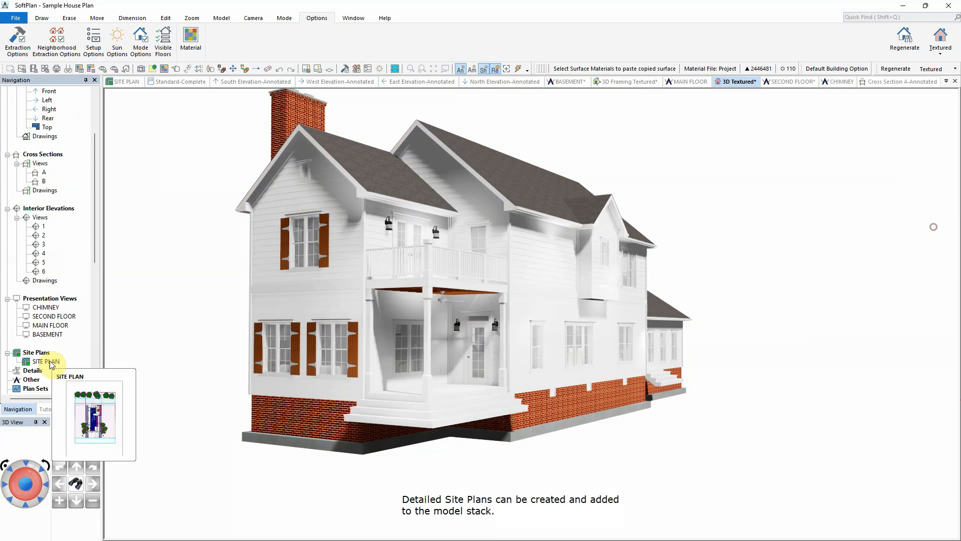
Step: Open the SITE PLAN drawing and add it to the model
double_click(50, 361)
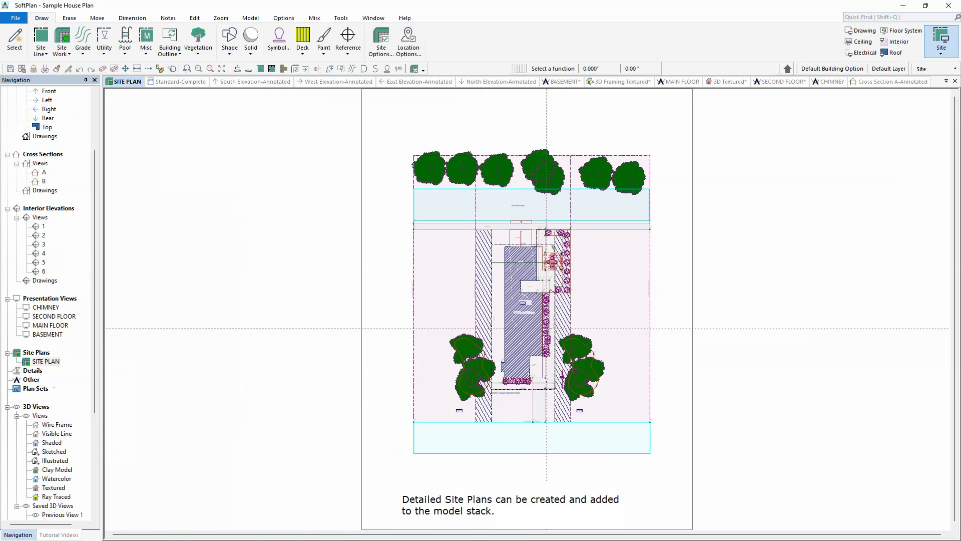
right_click(53, 362)
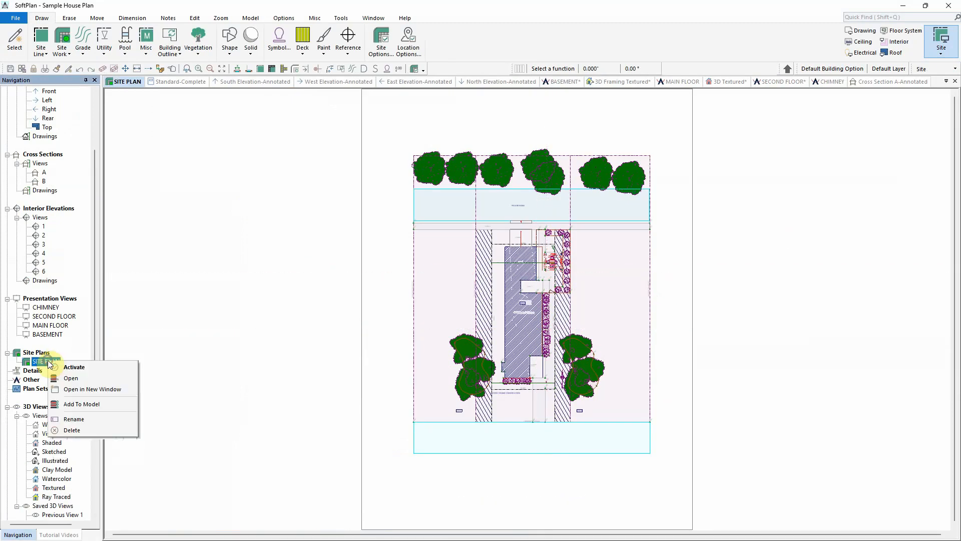
left_click(95, 401)
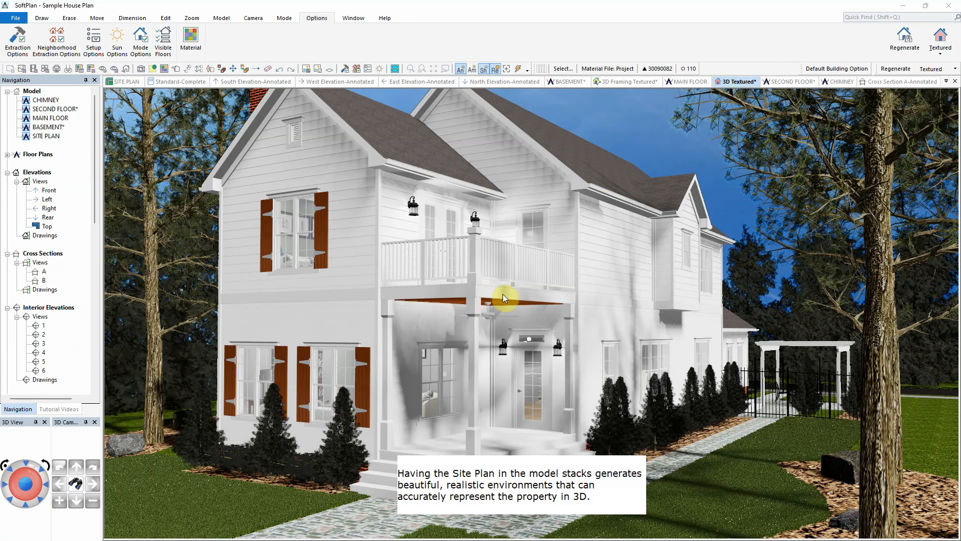
Step: In Sun Options on 5/1/2023, advance the sun's time of day into the afternoon and apply it
left_click(118, 45)
left_click(86, 134)
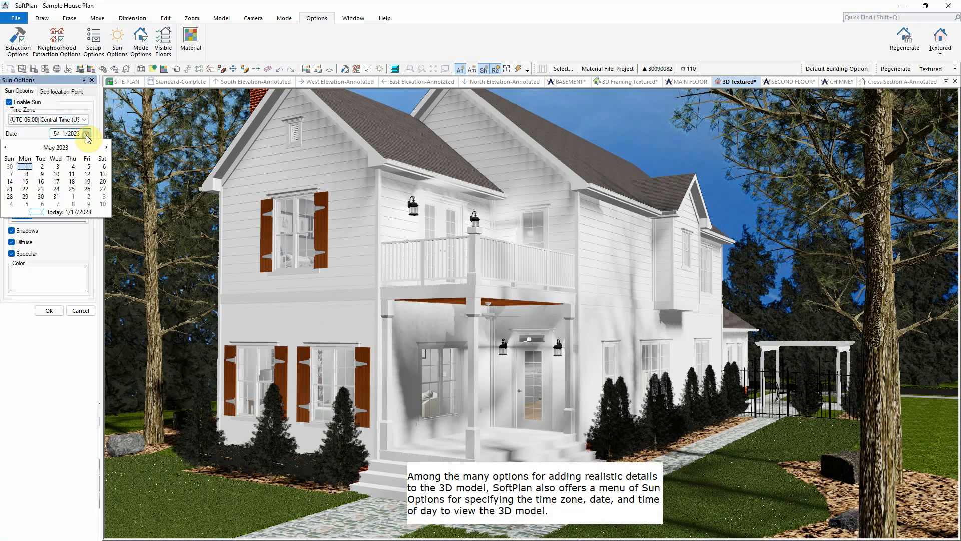
left_click(86, 133)
left_click(52, 145)
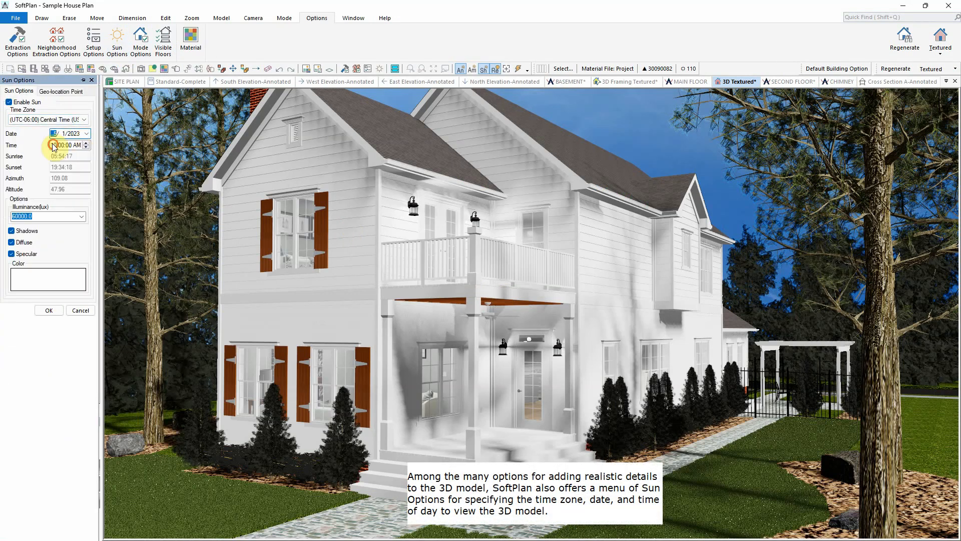
left_click(86, 143)
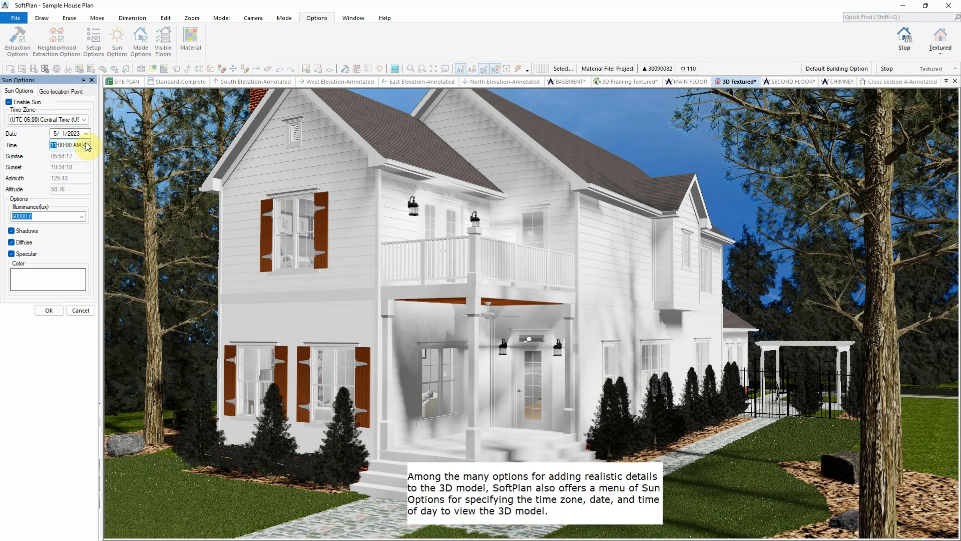
left_click(86, 143)
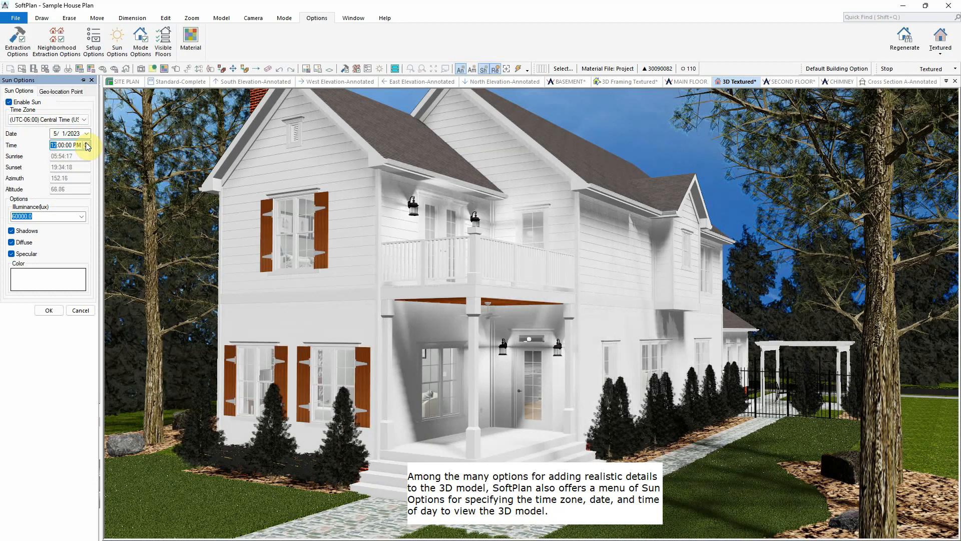
left_click(86, 143)
left_click(86, 144)
left_click(86, 143)
left_click(87, 143)
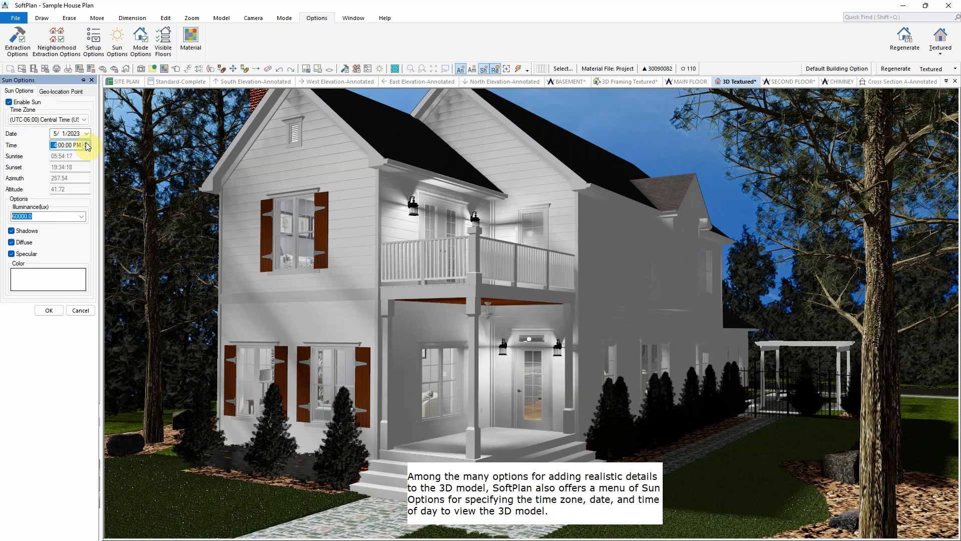
left_click(60, 311)
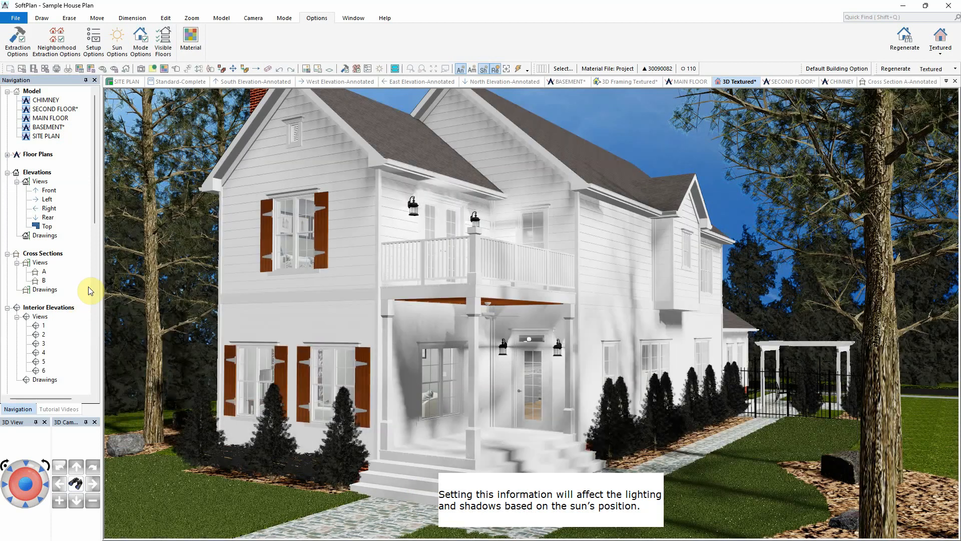
Step: Run a Full Day Sun Study quick animation on the 3D view
left_click(255, 19)
left_click(230, 39)
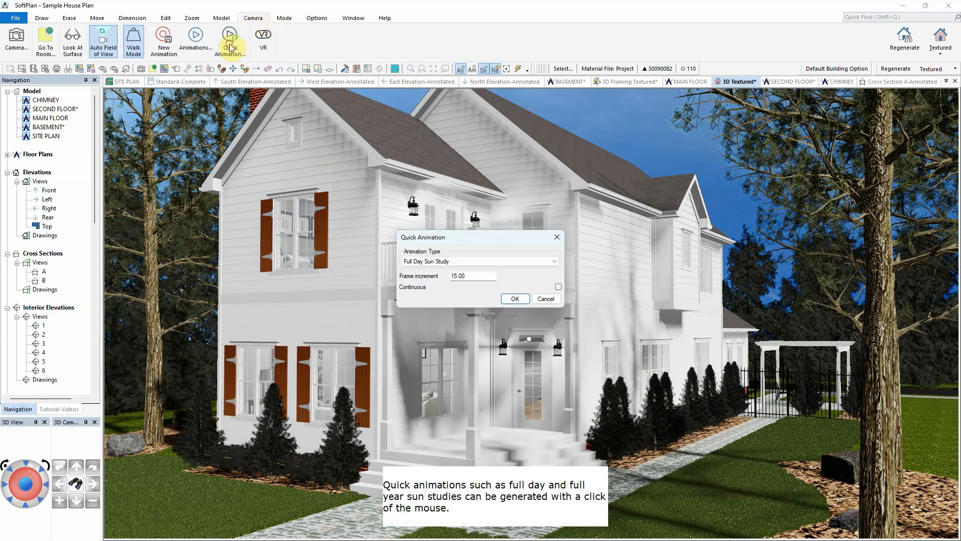
left_click(554, 261)
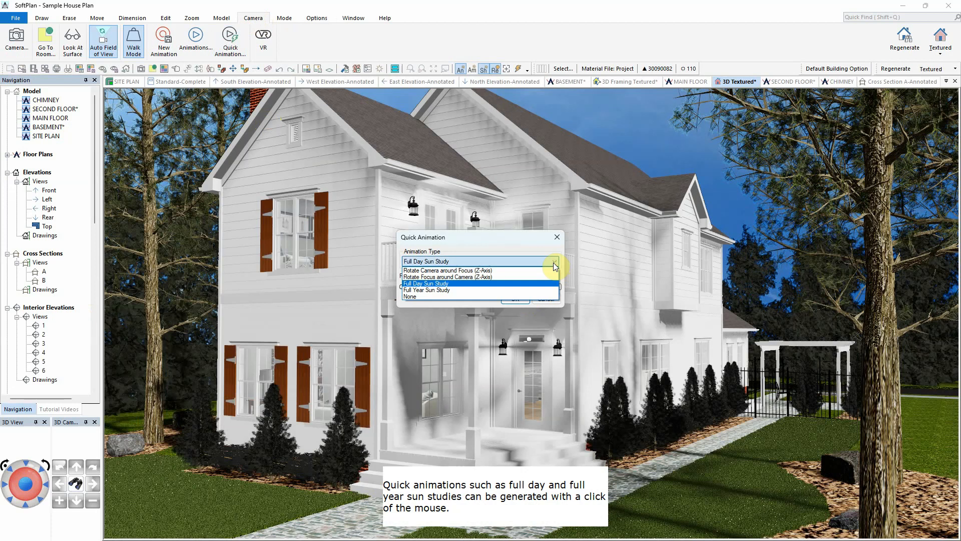
left_click(536, 283)
left_click(519, 297)
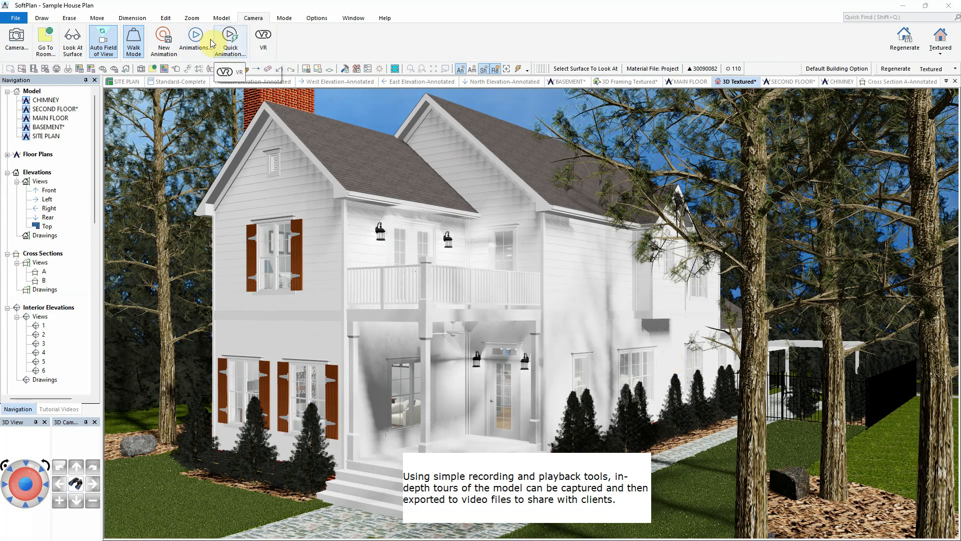
Step: Run a Rotate Camera around Focus (Z-Axis) quick animation with Reverse enabled
left_click(229, 39)
left_click(555, 257)
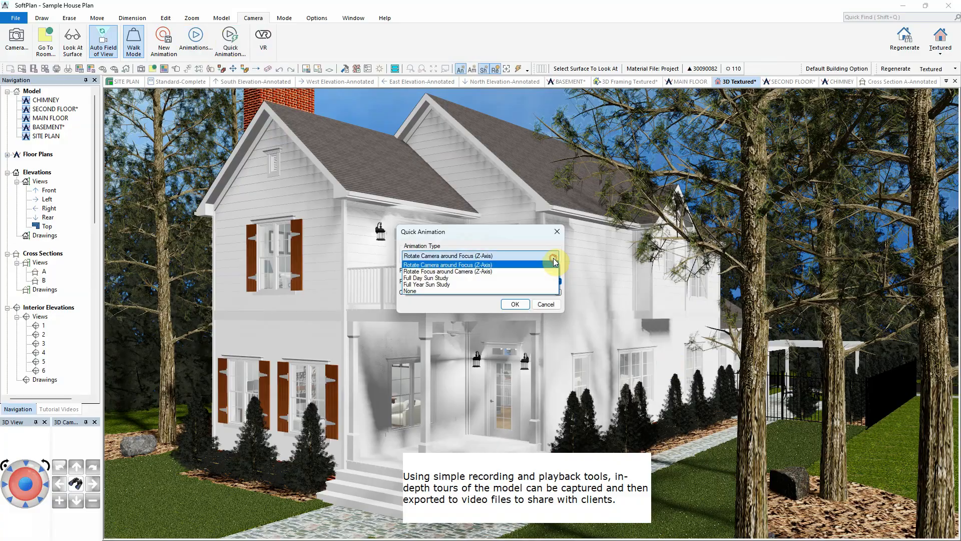
left_click(553, 260)
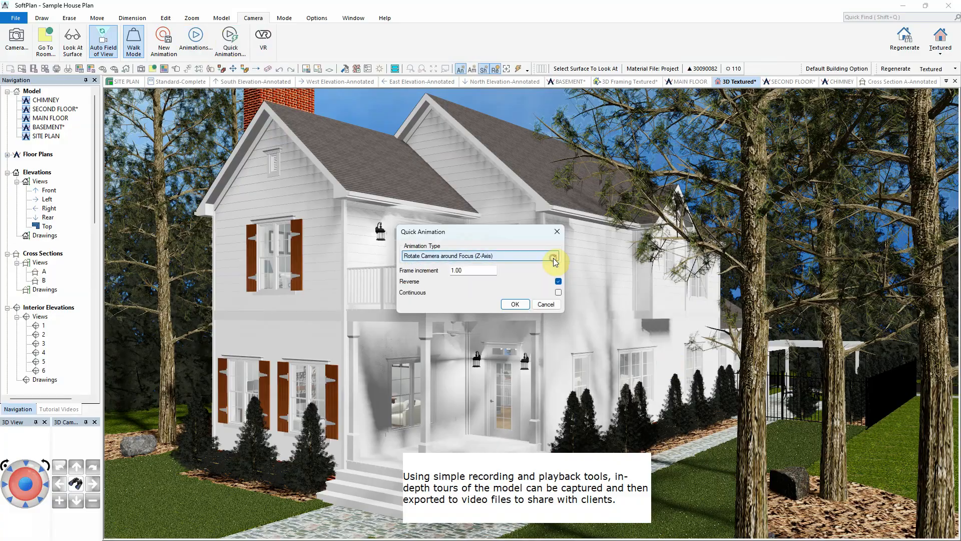
left_click(521, 305)
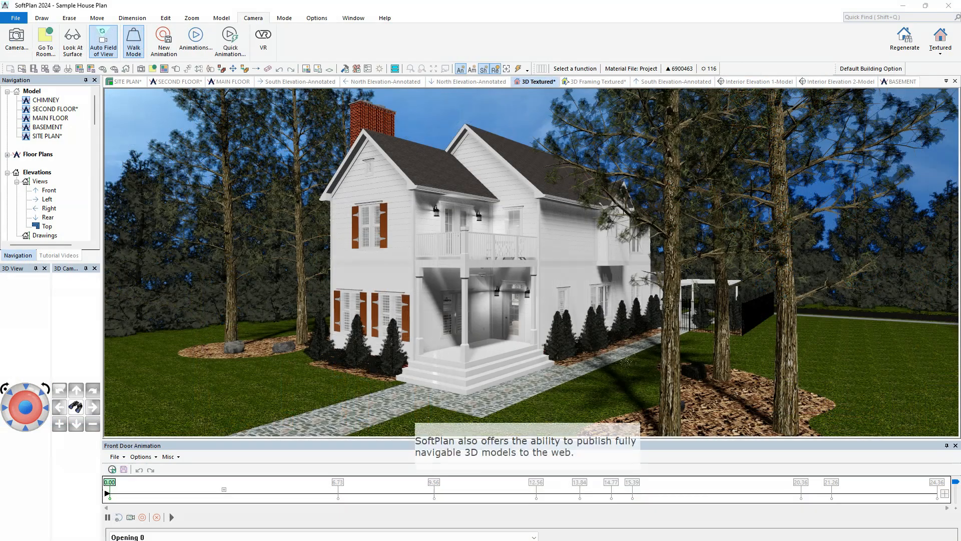
Step: Play the Front Door Animation in the animation panel
left_click(169, 517)
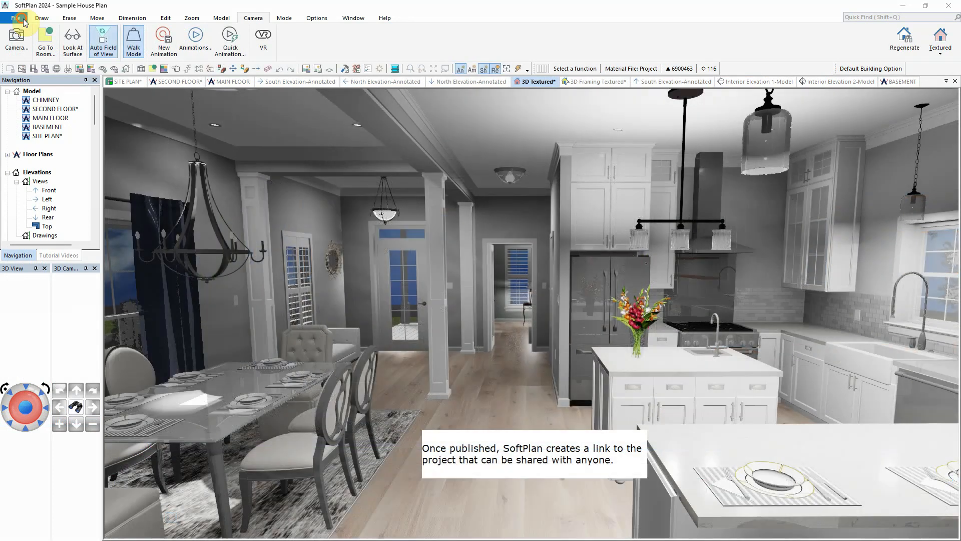
Step: Publish a 360 Photo of the current kitchen view through SoftPlan+ Publish
left_click(17, 19)
left_click(74, 302)
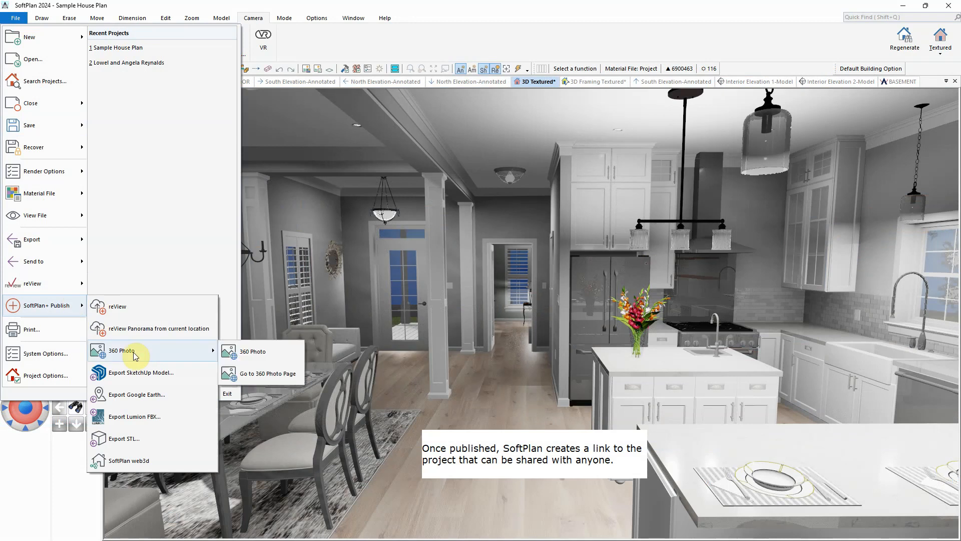
left_click(266, 353)
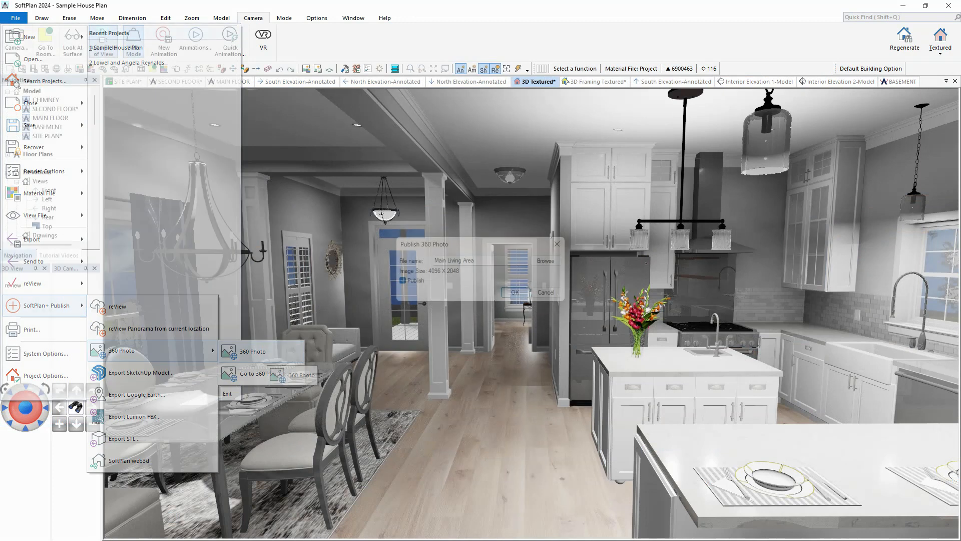
left_click(515, 292)
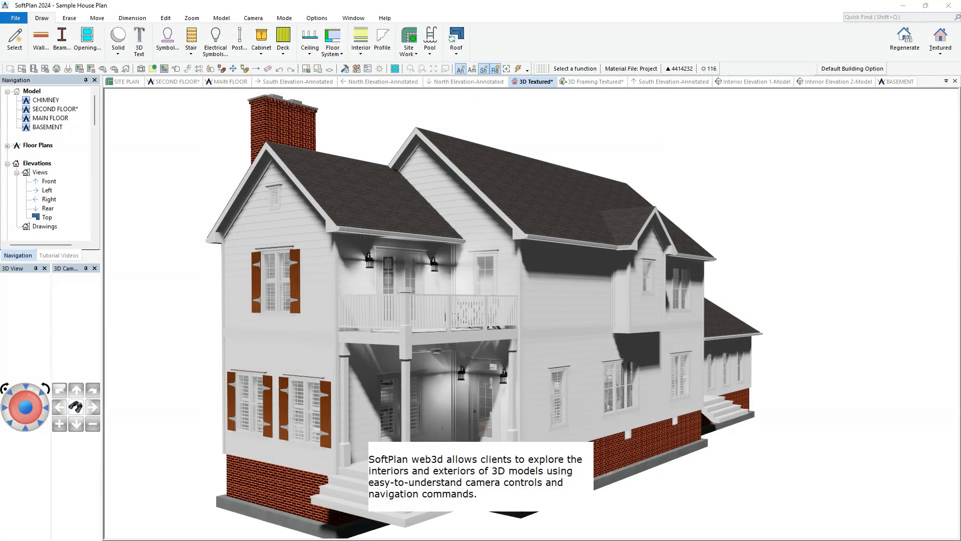
Step: Publish the model to SoftPlan web3d and open its link in the web browser
left_click(16, 18)
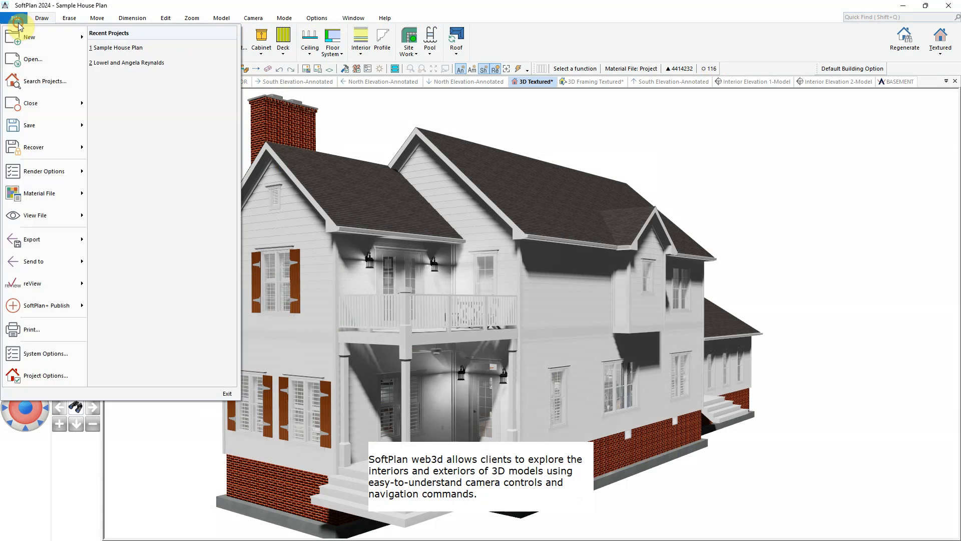
mouse_move(47, 298)
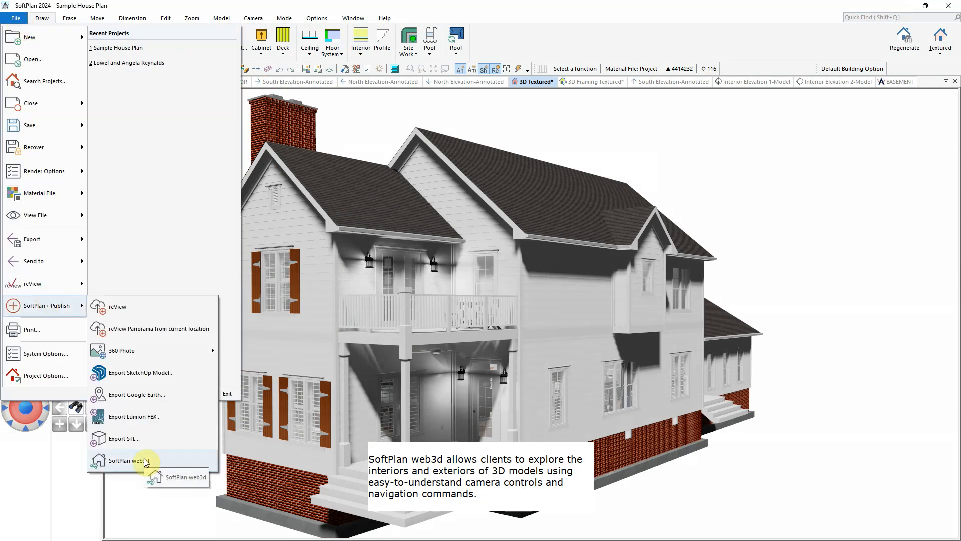
left_click(129, 460)
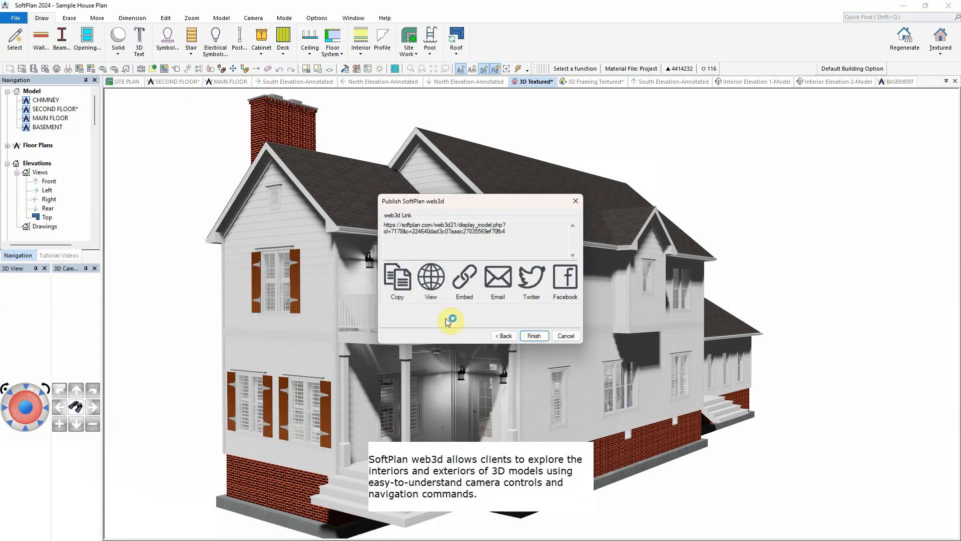
left_click(433, 283)
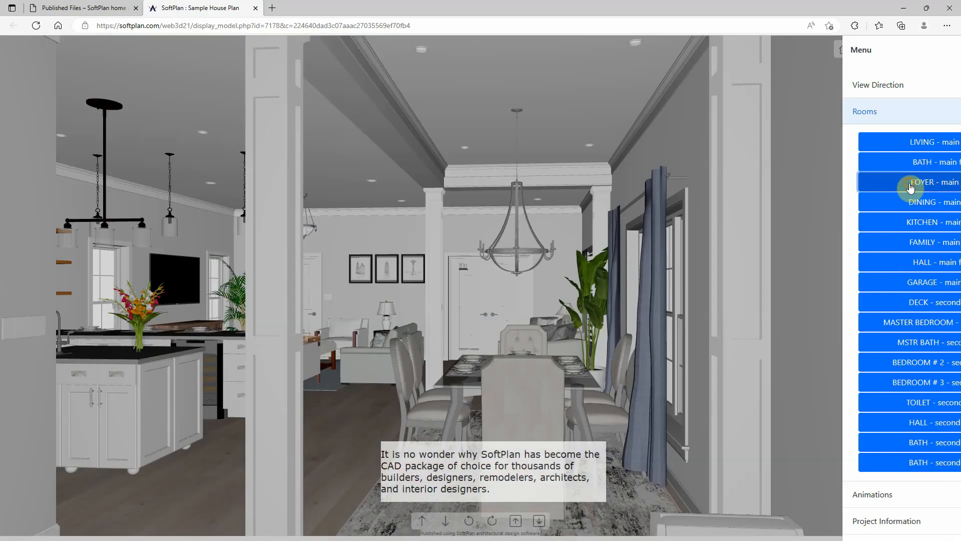
Step: Explore the web3d model's interior bedrooms using the walk and navigation controls in the browser
left_click(910, 186)
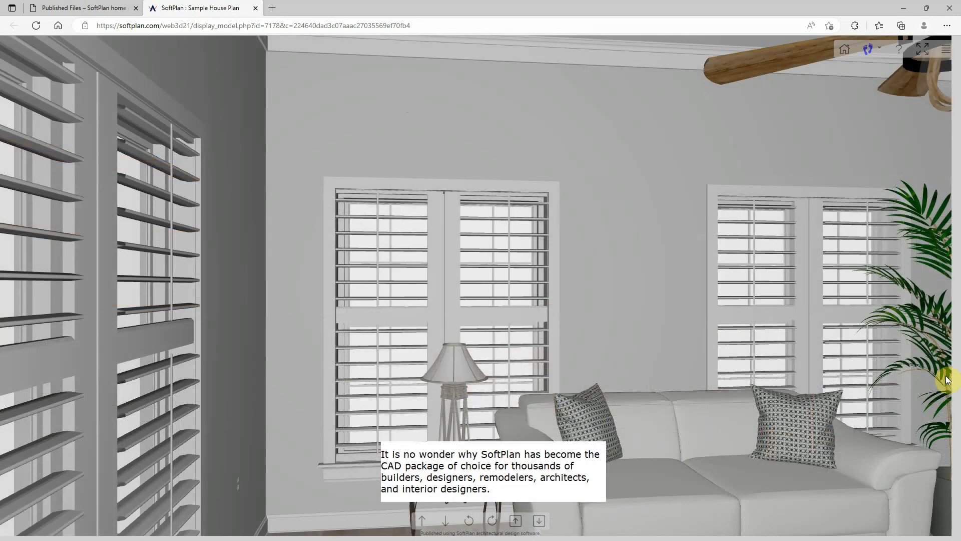
left_click(493, 520)
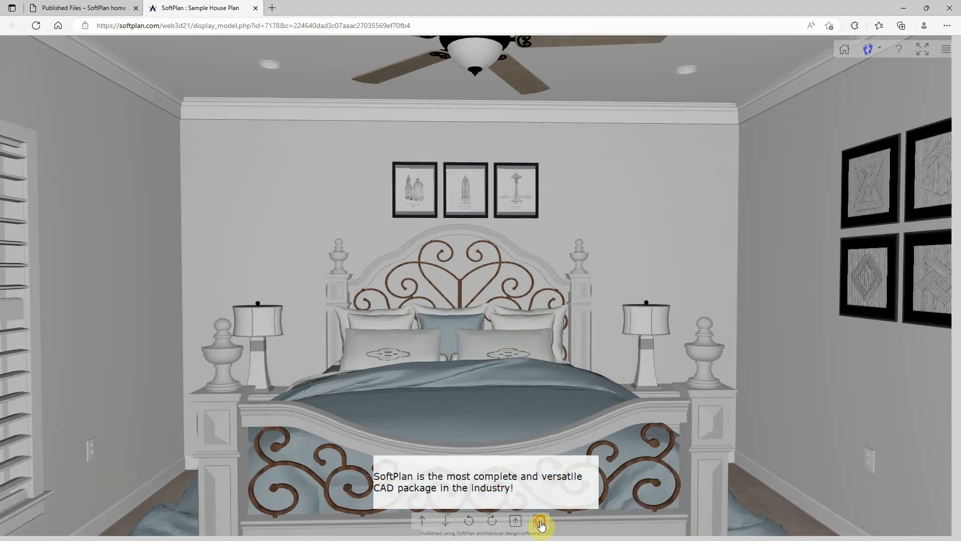
left_click(539, 522)
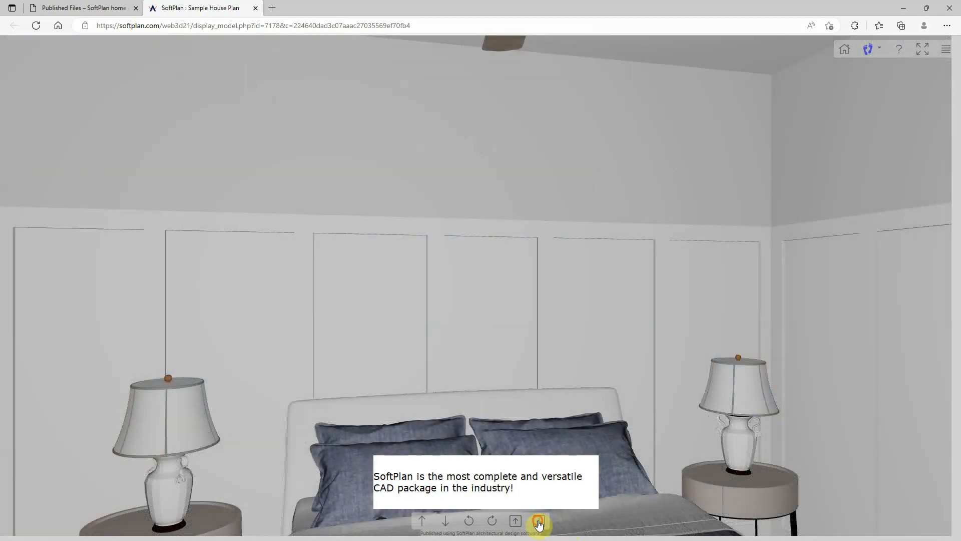
left_click(539, 522)
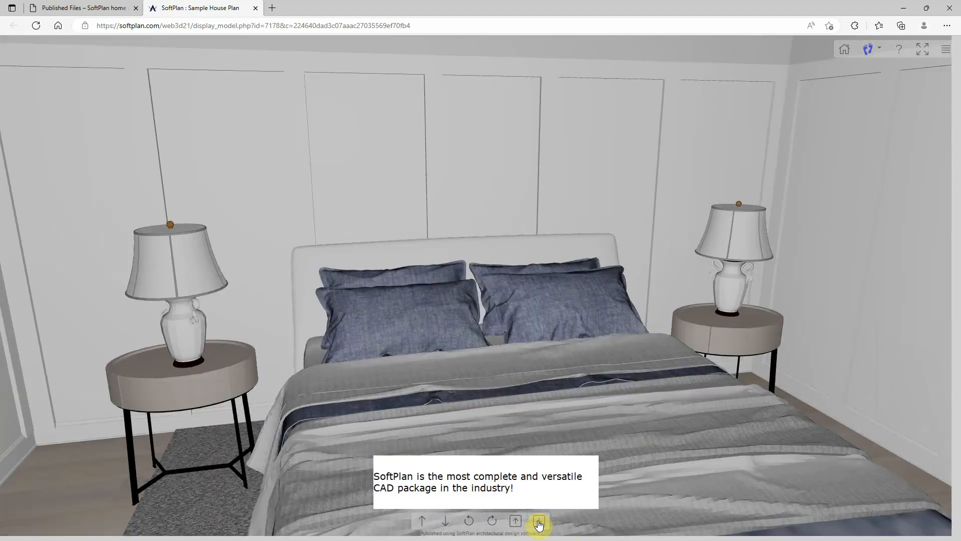